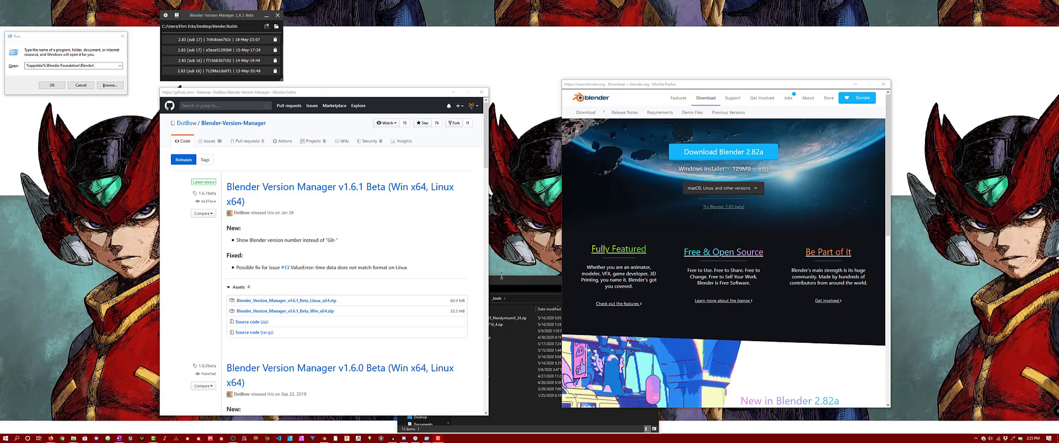
Step: Open the %appdata%\Blender Foundation\Blender\ folder through the Run dialog
click(98, 66)
click(102, 65)
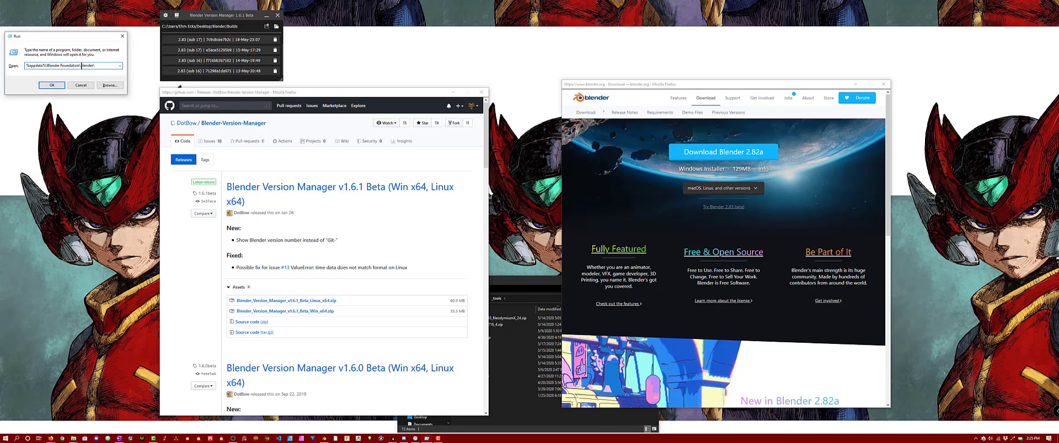
text(%)
key(KP_Enter)
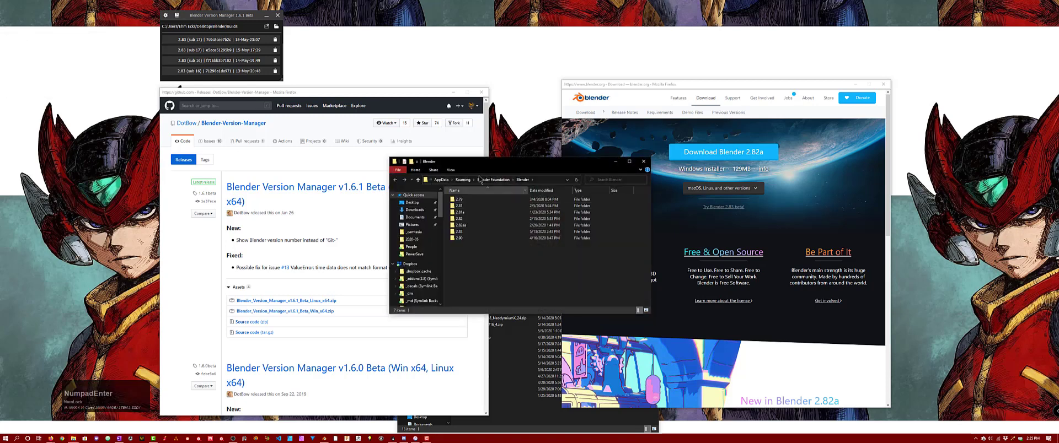
Step: Rename the Blender folder inside the parent Blender Foundation folder by adding an "A" to its name, and close that window
click(491, 182)
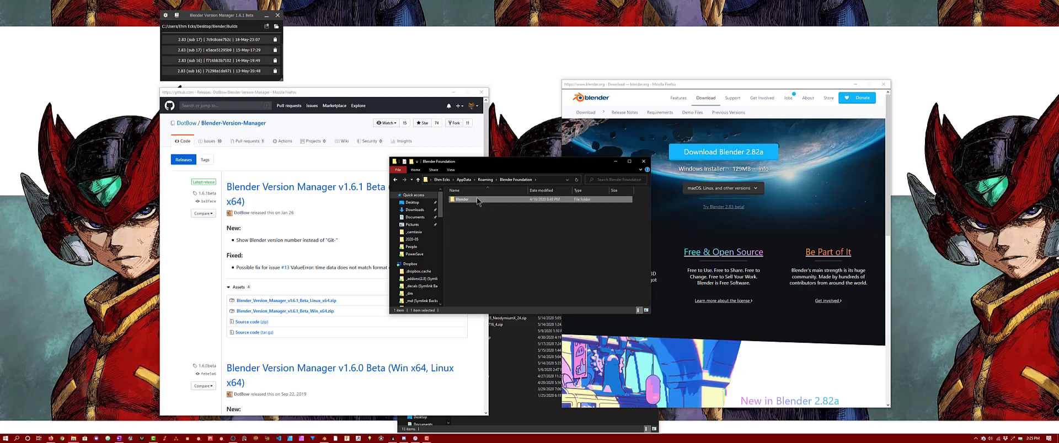
double_click(477, 199)
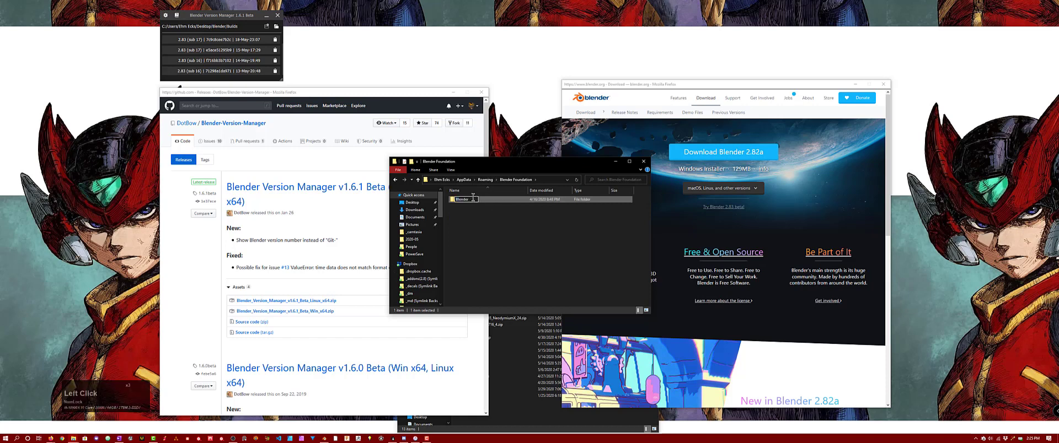
text(A)
key(Return)
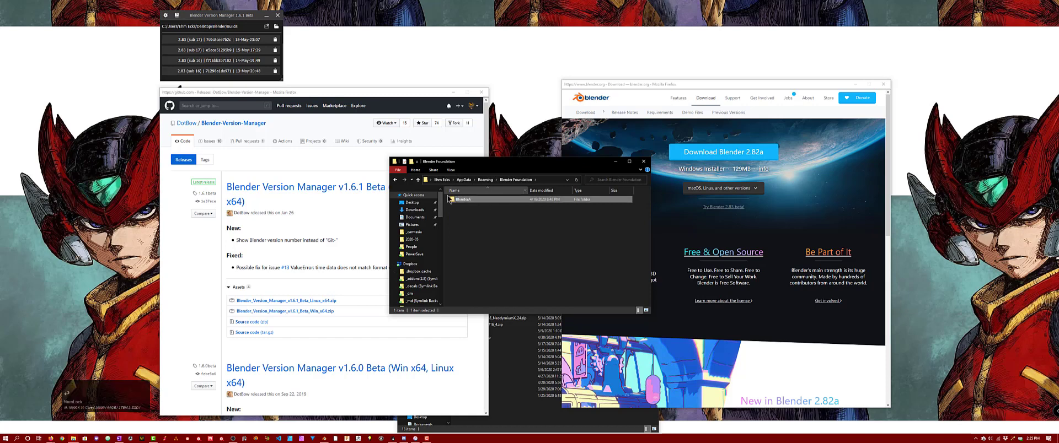
click(648, 164)
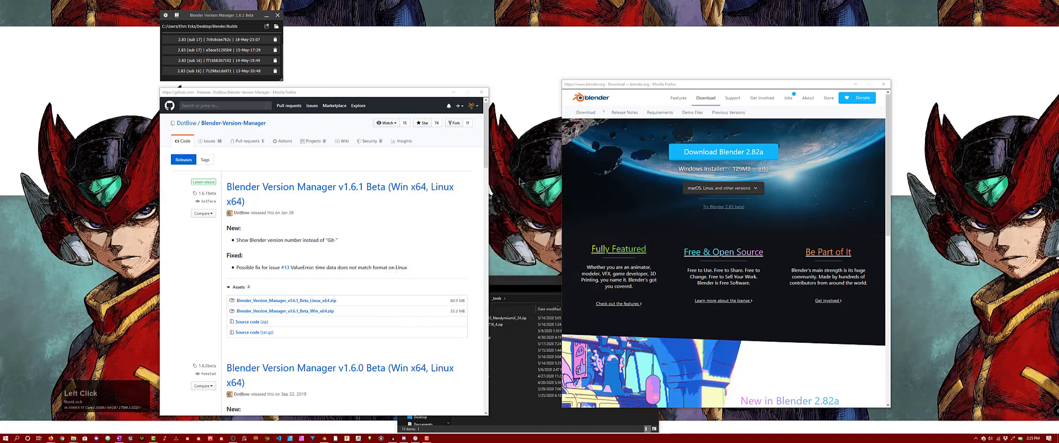
Step: Delete the Builds folder and Blender Version Manager.exe from the Blender folder on the Desktop
drag(508, 287, 509, 279)
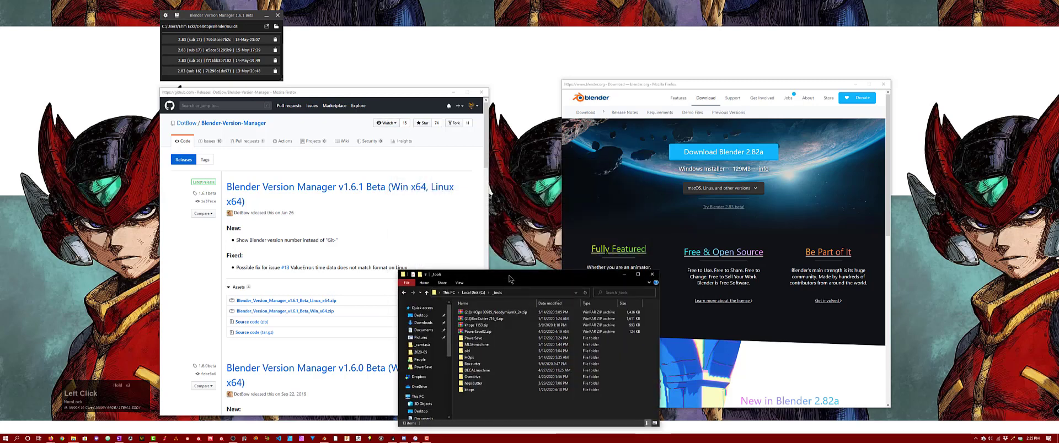
click(421, 315)
click(482, 313)
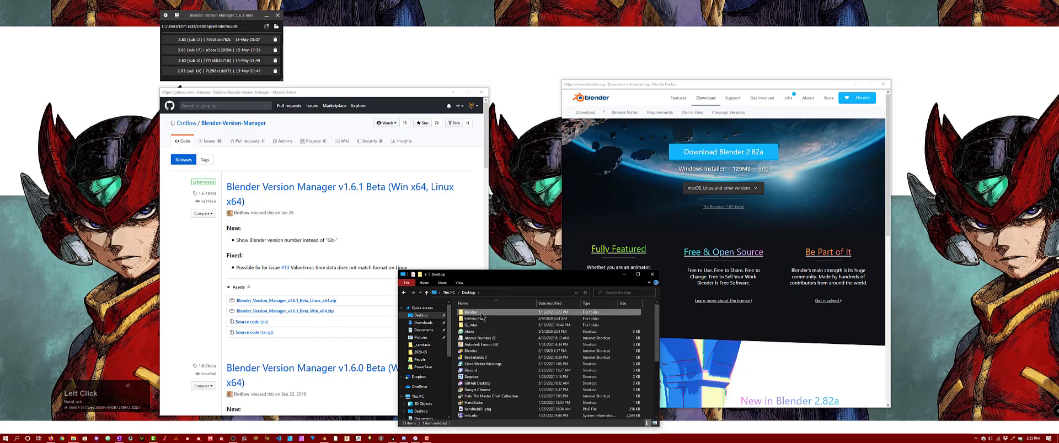
double_click(482, 313)
click(472, 319)
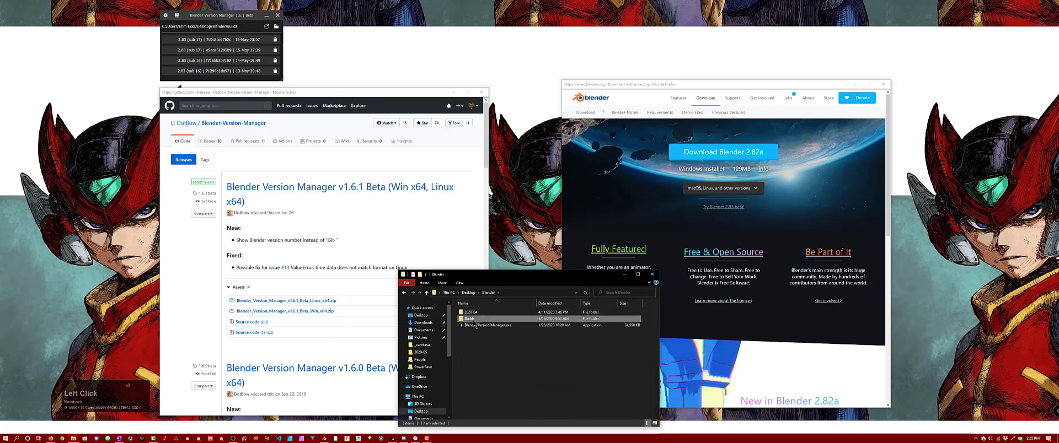
shift+click(473, 325)
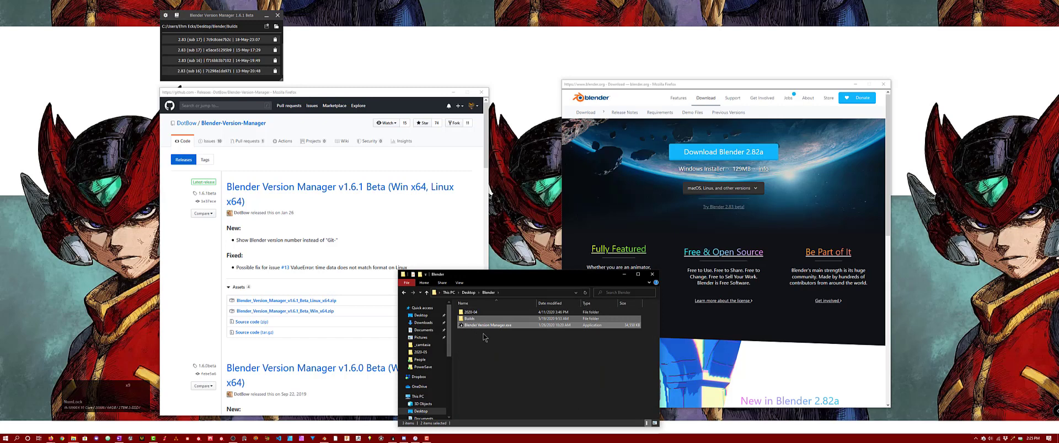
key(Delete)
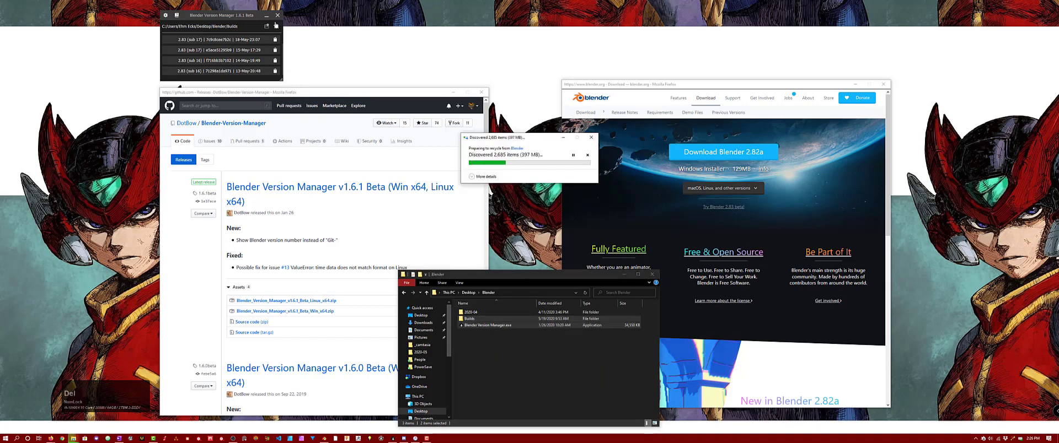
Step: Close the Blender Version Manager window and retry recycling its executable
click(278, 15)
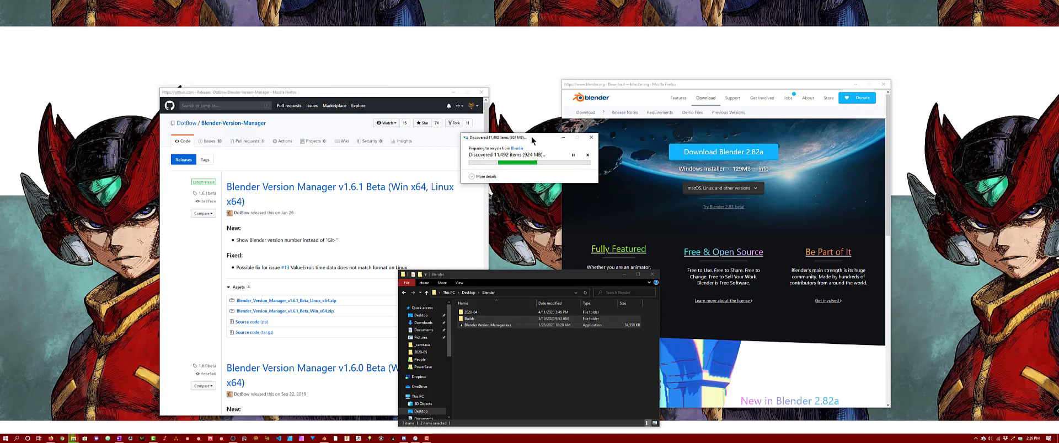
drag(532, 138, 537, 139)
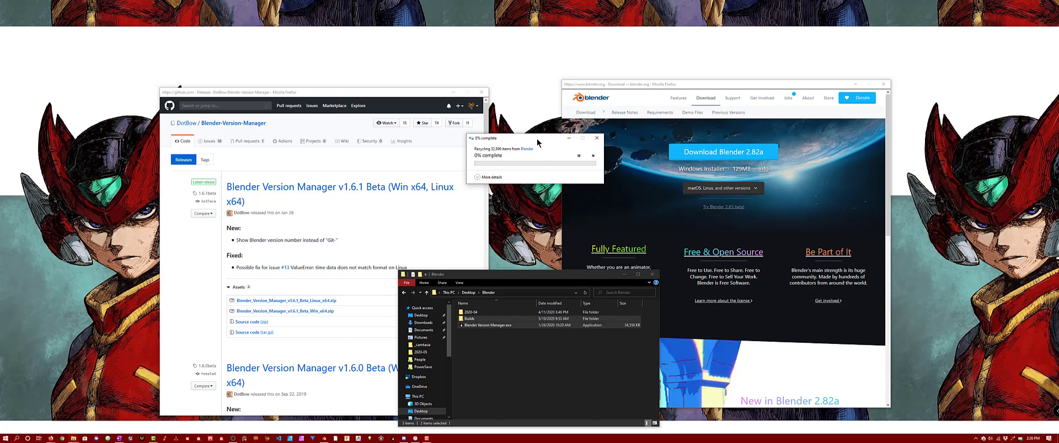
drag(537, 138, 537, 133)
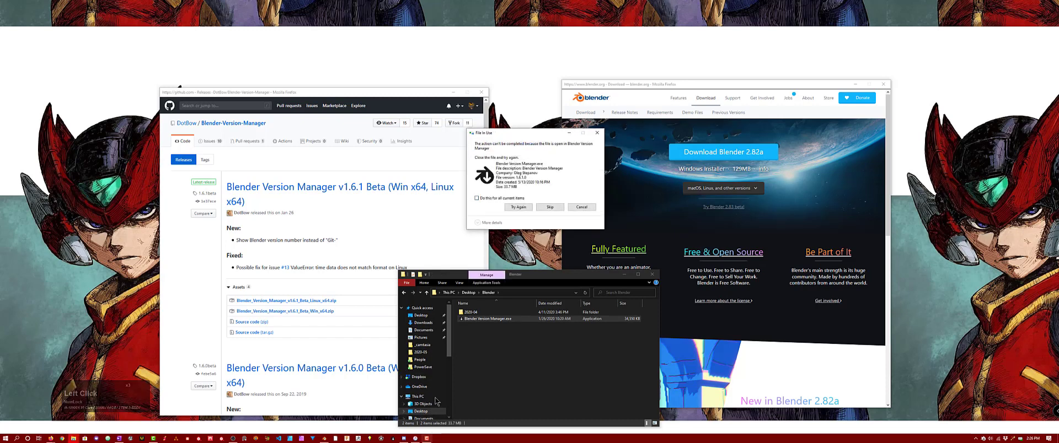
click(518, 208)
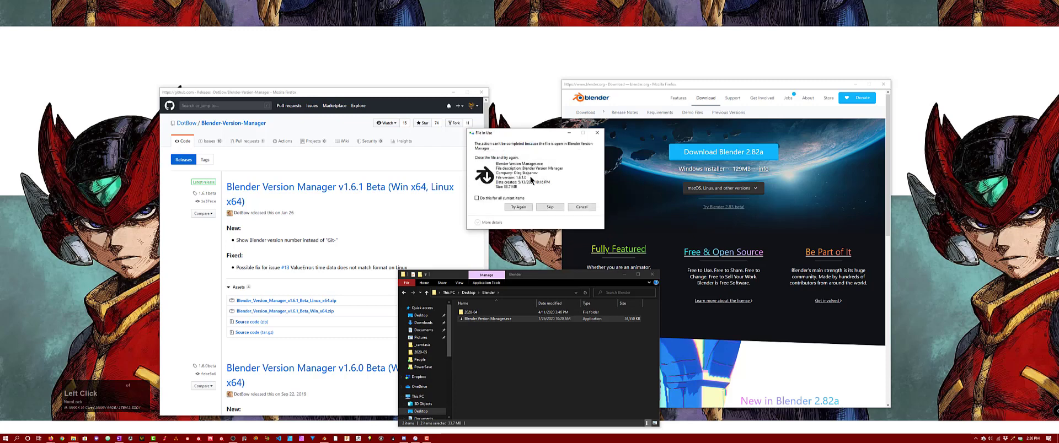
click(533, 208)
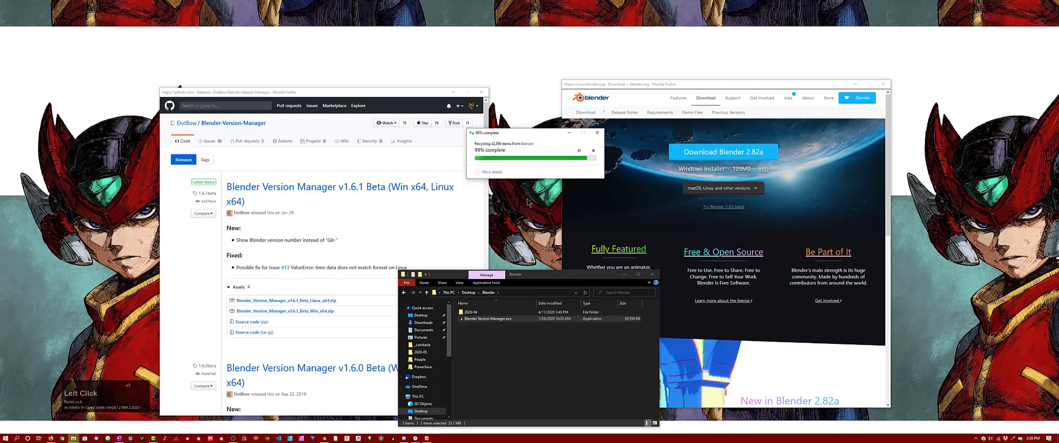
click(530, 207)
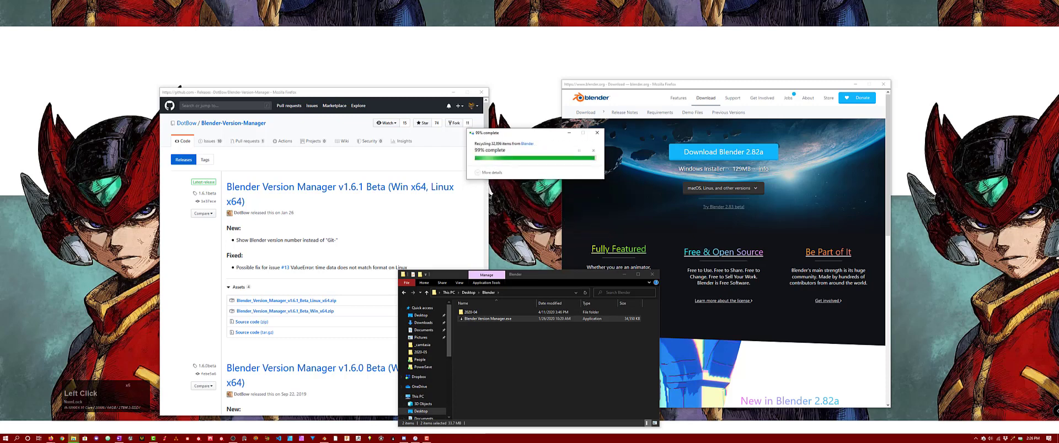
Step: Delete Blender Version Manager.exe from the Desktop's Blender folder, quitting its background instance and retrying
click(508, 354)
click(488, 319)
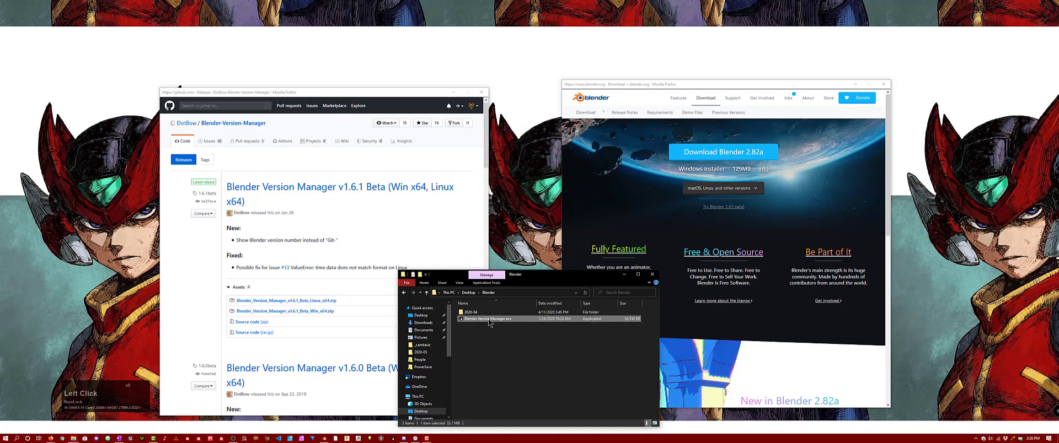
key(Delete)
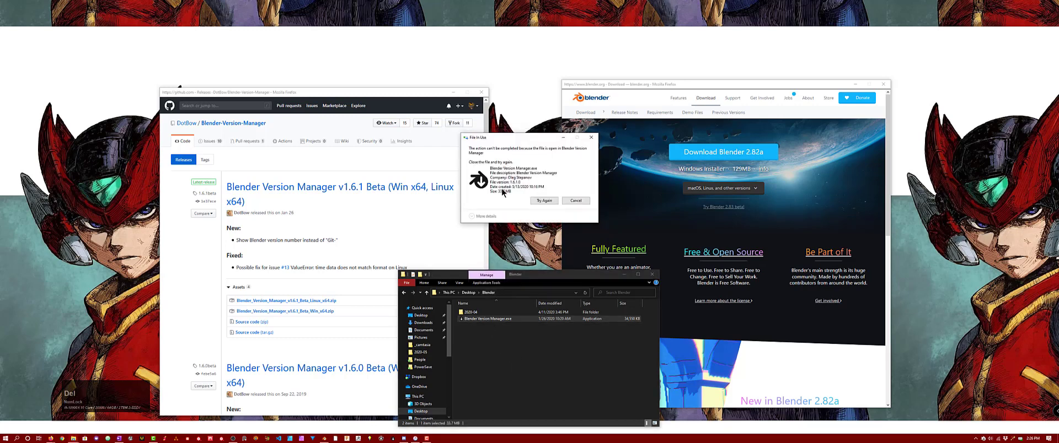
click(545, 200)
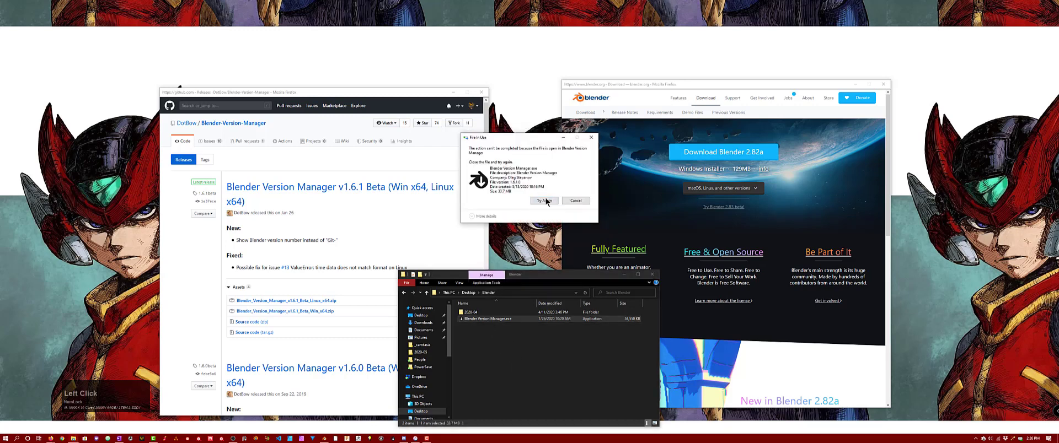
right_click(984, 439)
click(992, 434)
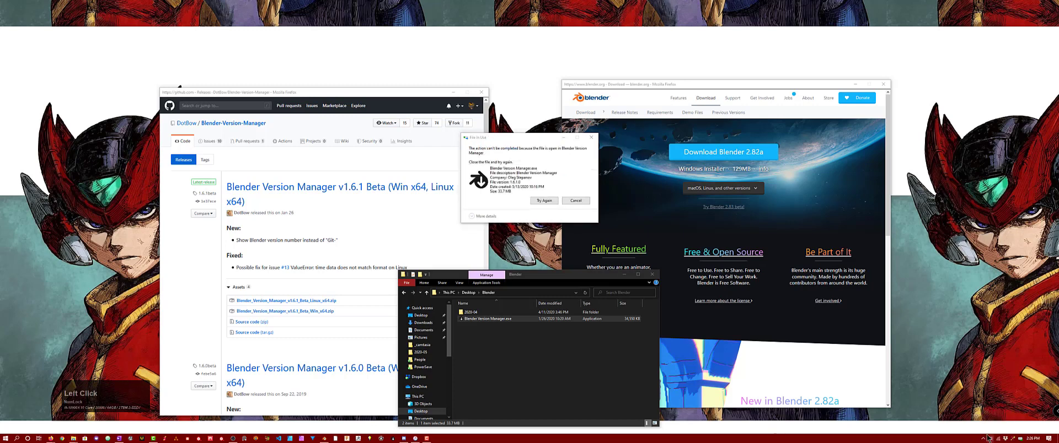
click(544, 201)
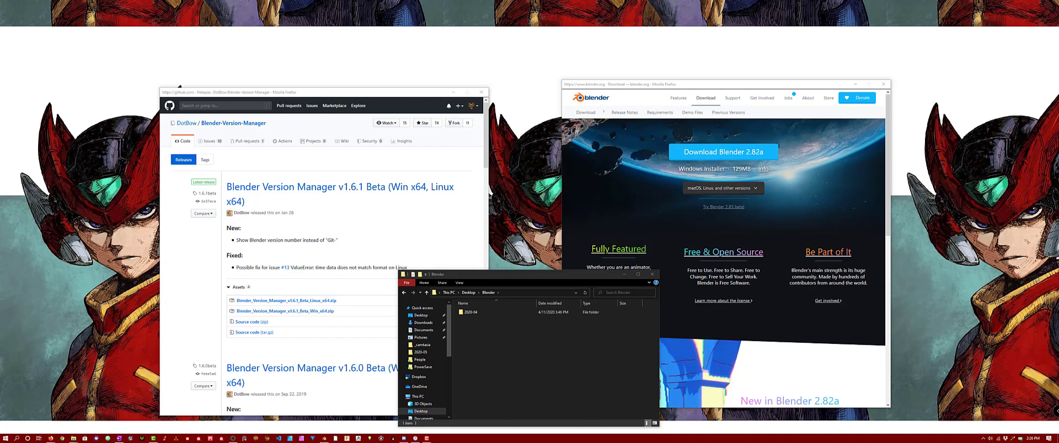
drag(512, 278, 504, 270)
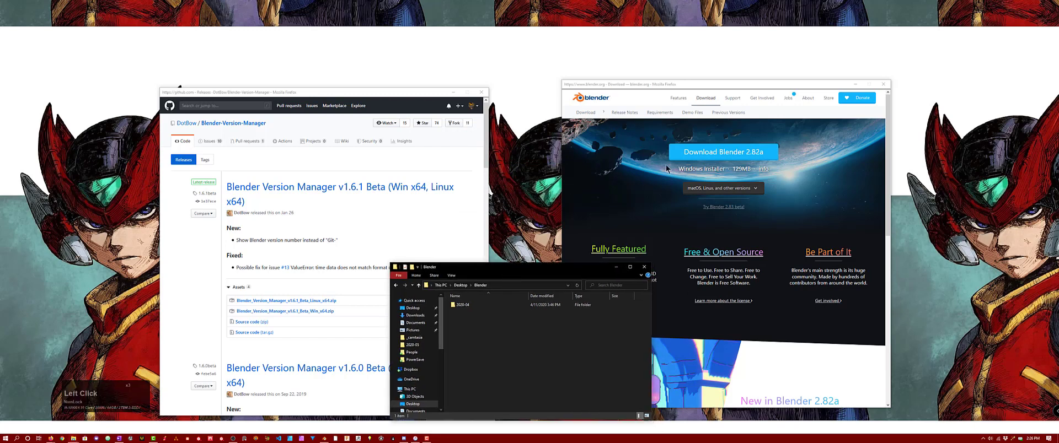
click(739, 153)
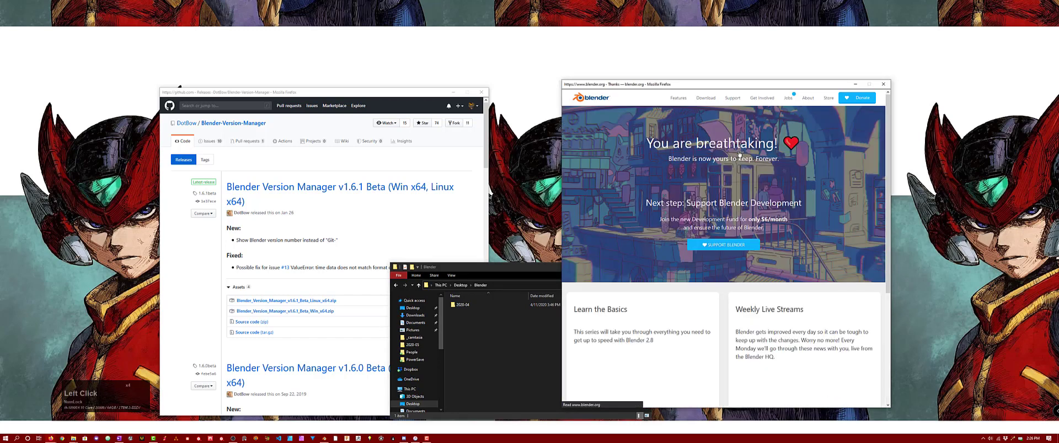
scroll(807, 218, down, 2)
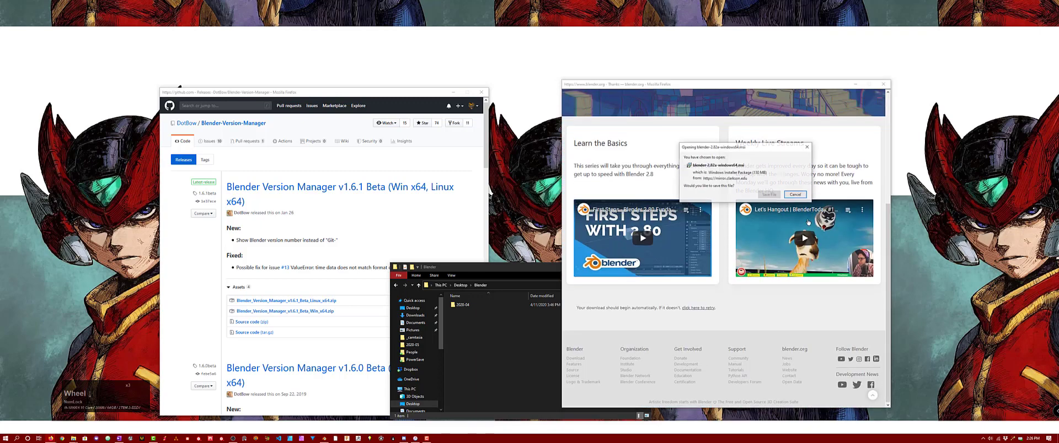
scroll(806, 224, up, 1)
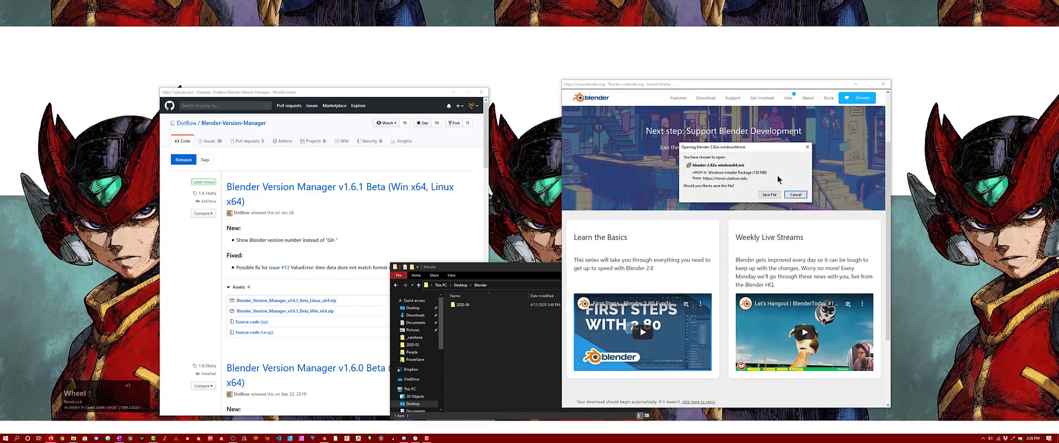
click(806, 147)
scroll(755, 161, up, 1)
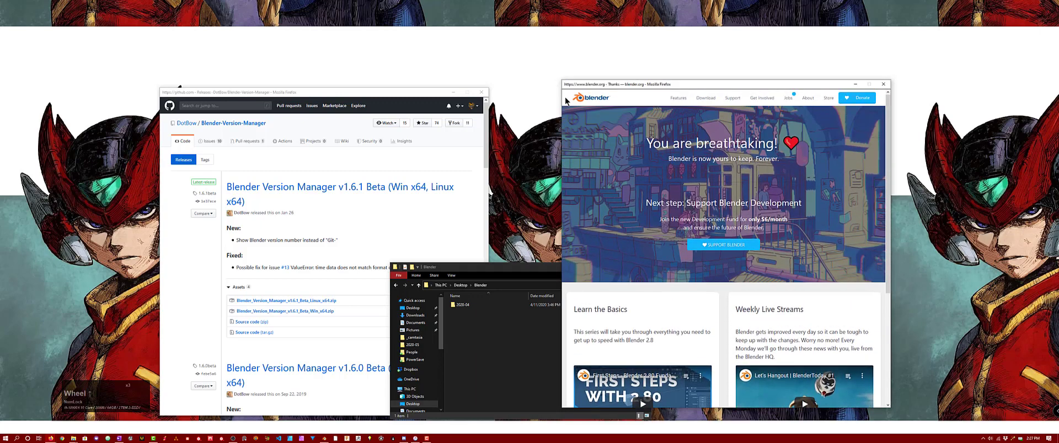
click(662, 141)
key(BackSpace)
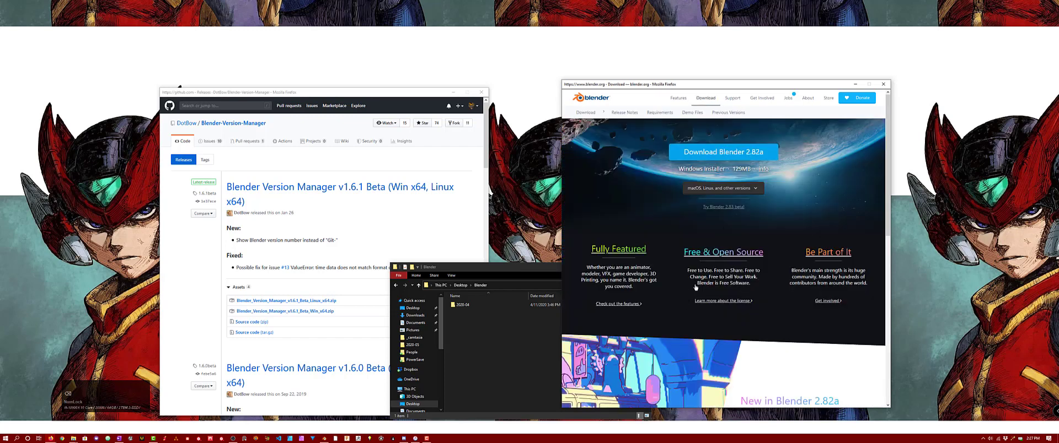
Step: Show the other Blender 2.82a download versions and create a folder named "Blender Builds" inside the Desktop's Blender folder
click(734, 189)
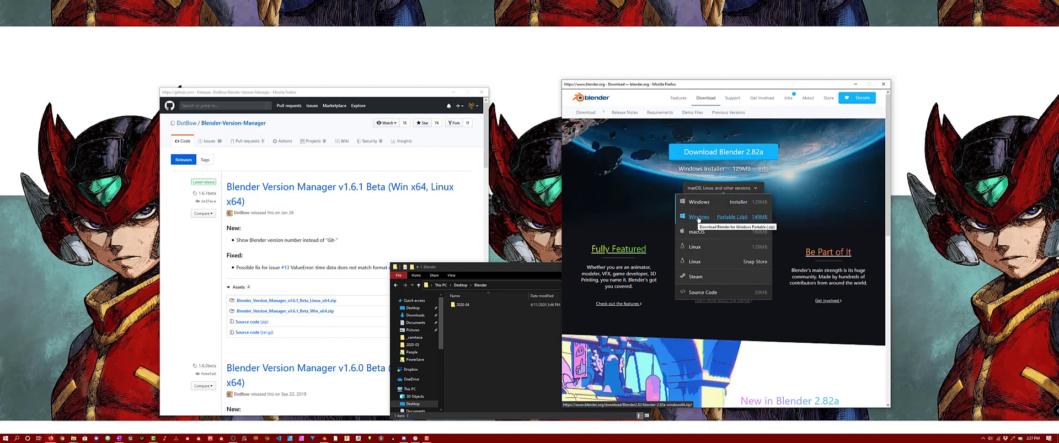
click(481, 325)
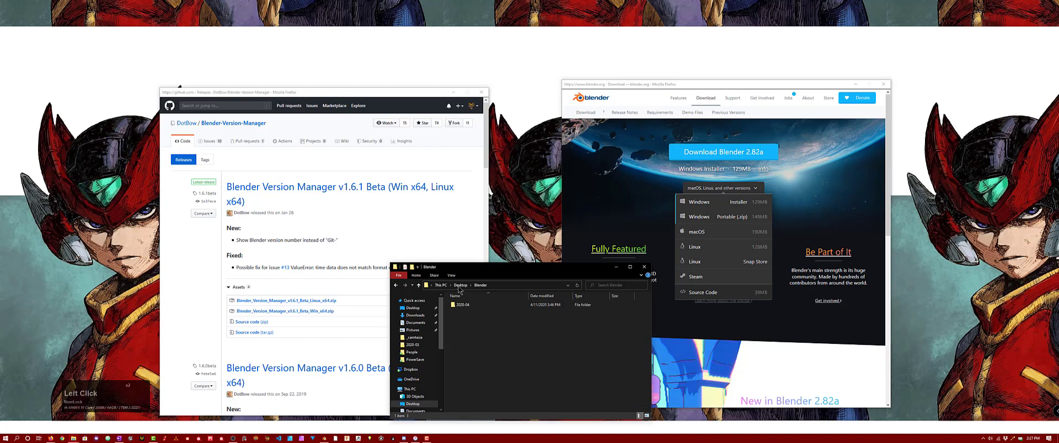
click(459, 285)
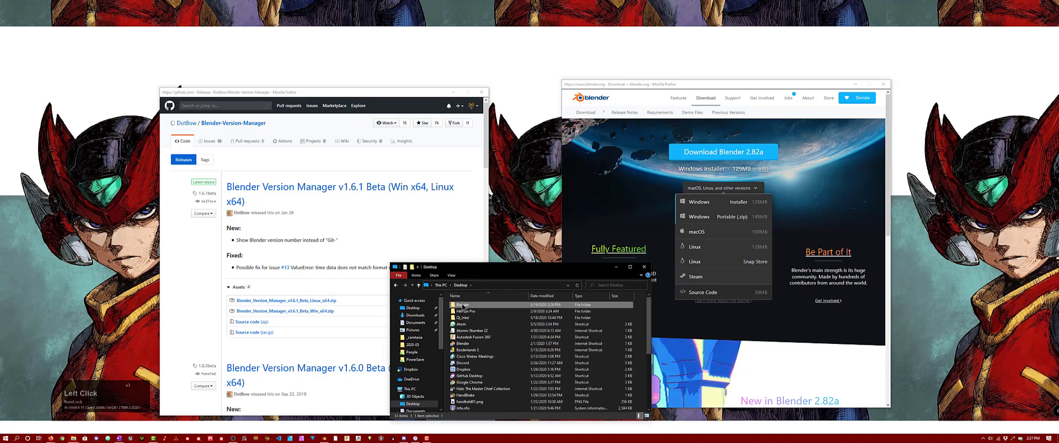
double_click(463, 307)
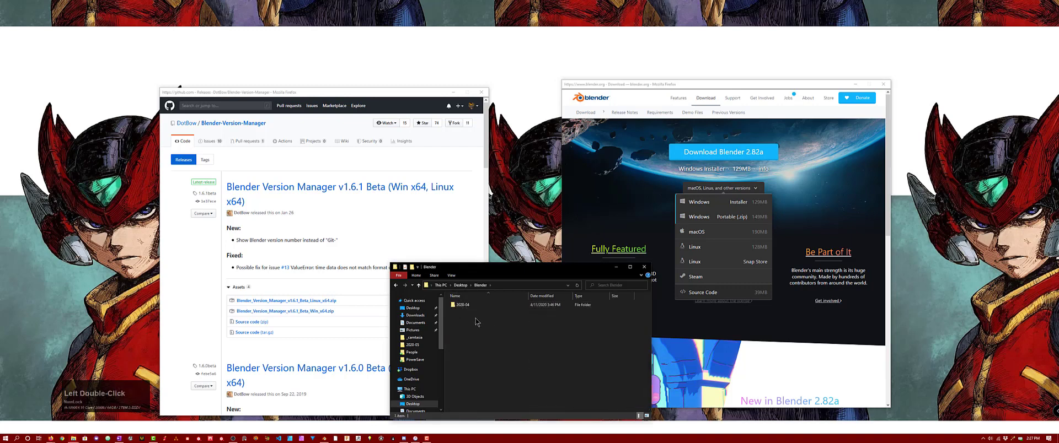
right_click(476, 319)
click(448, 304)
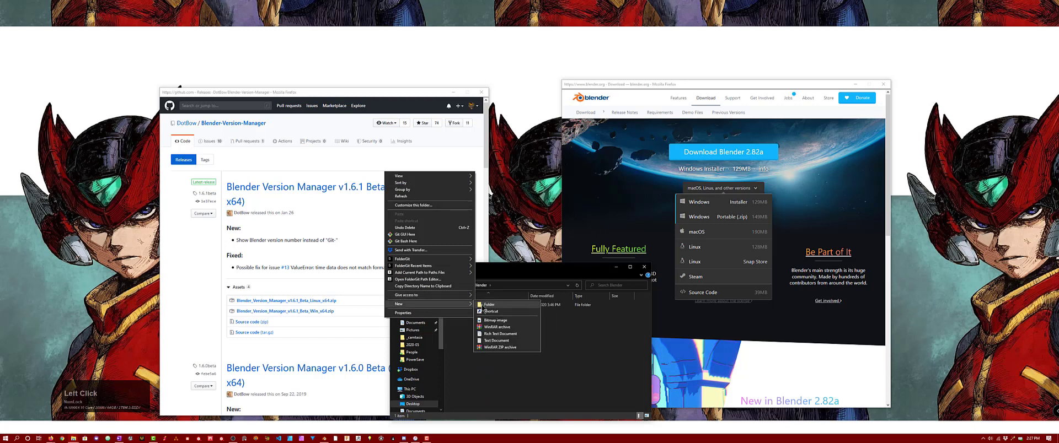
click(485, 305)
text(Blende)
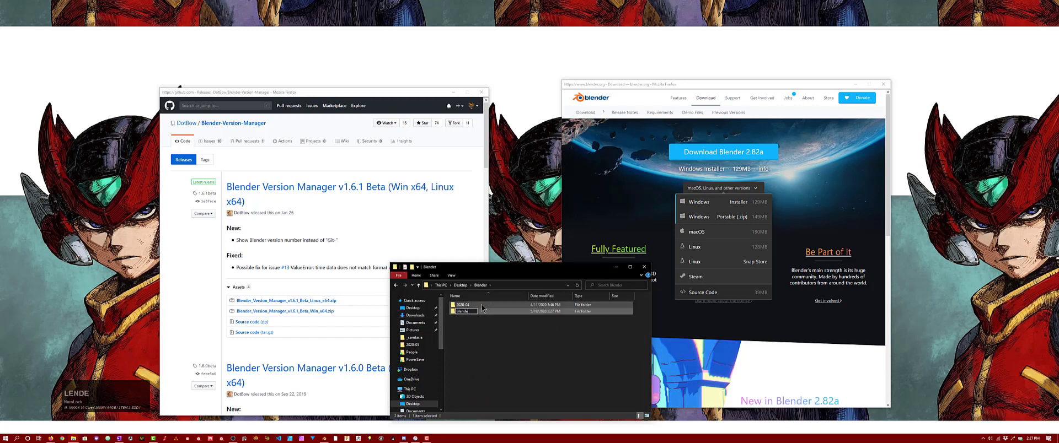
text(r Build)
key(Return)
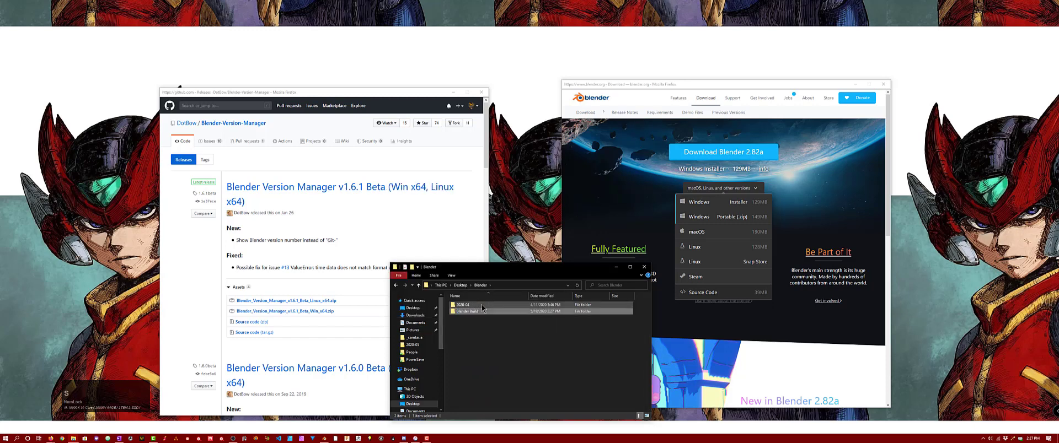
Step: Rename the new folder inside the Desktop's Blender folder to "Blender Builds"
click(487, 313)
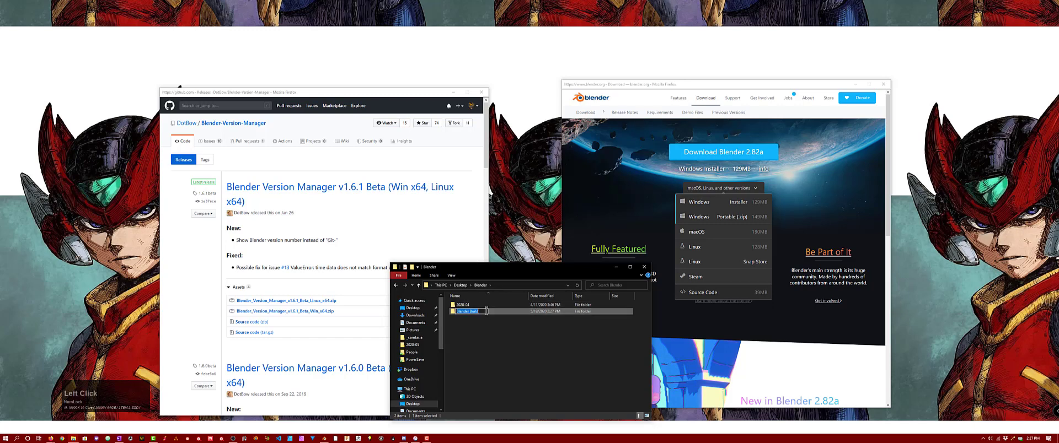
click(485, 312)
text(s)
key(KP_Enter)
click(475, 321)
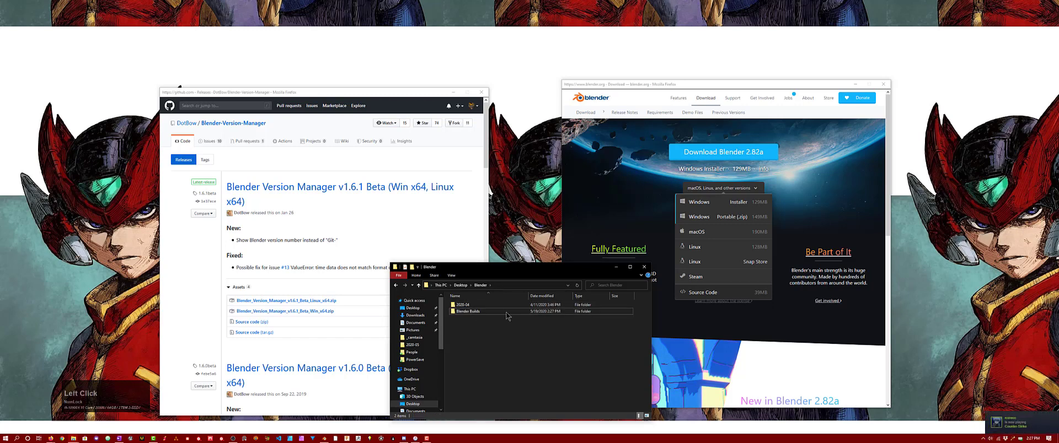
Step: Download the Windows Portable (.zip) version of Blender 2.82a, requesting it a second time from the download page, and show the browser's download list
click(709, 218)
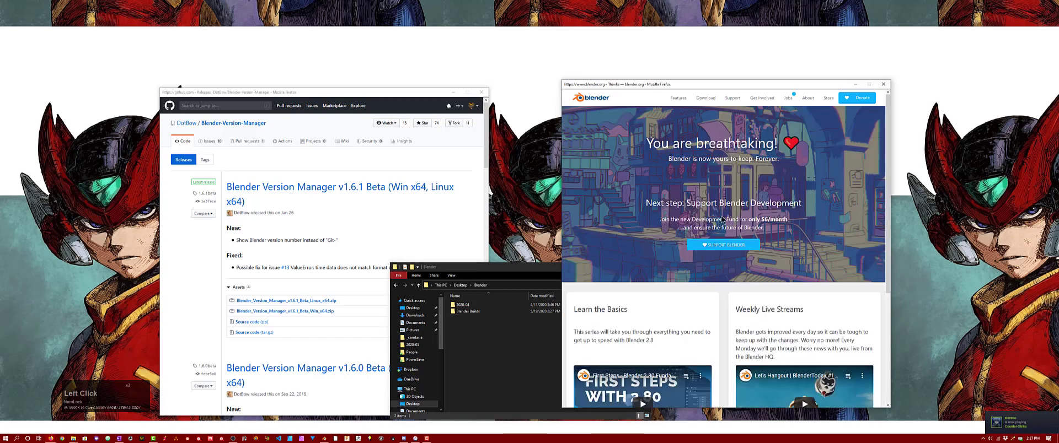
click(718, 184)
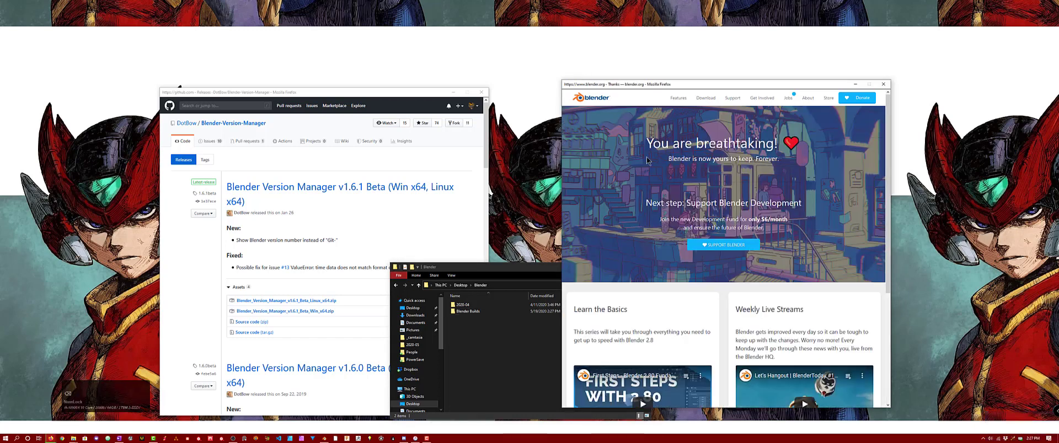
key(alt+Left)
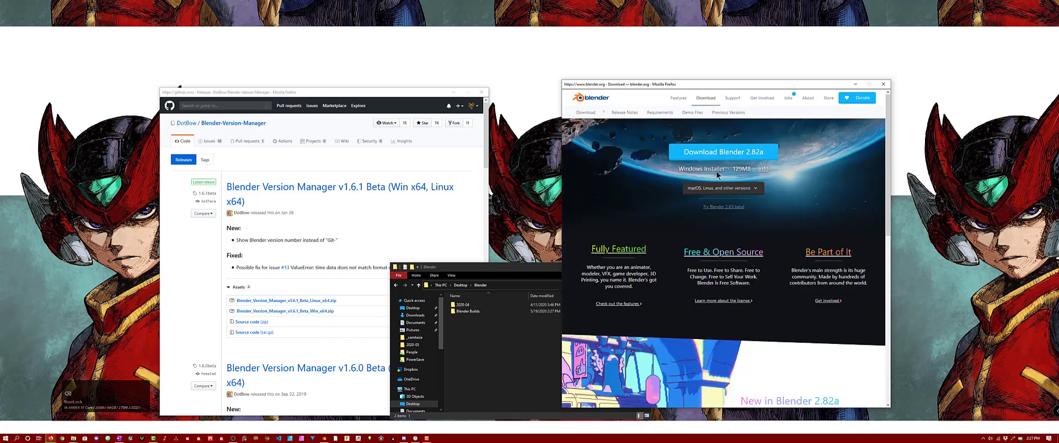
click(722, 189)
click(723, 216)
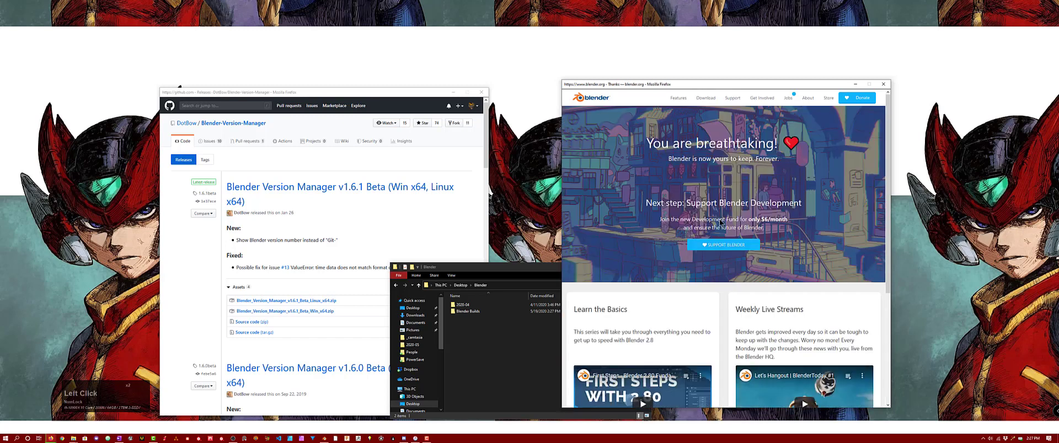
click(720, 224)
key(ctrl+j)
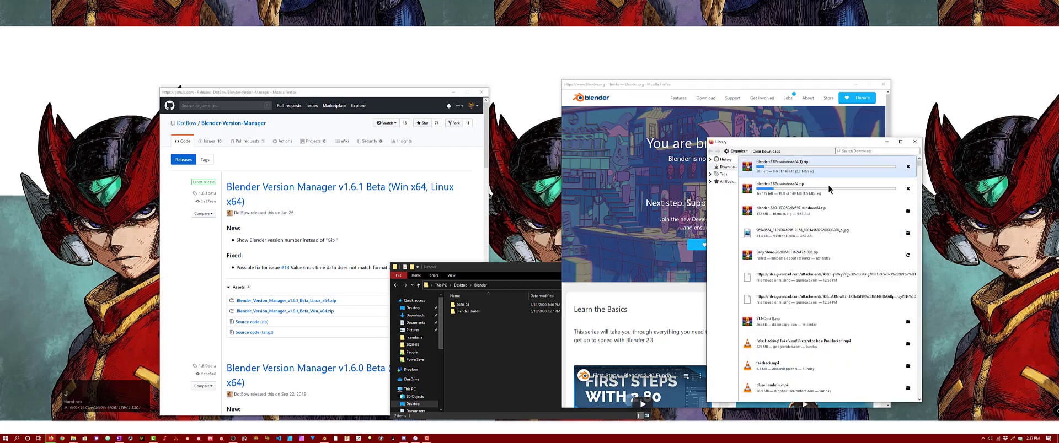
Step: Cancel the duplicate blender-2.82a-windows64.zip download and clear the inactive entries from the download list
click(907, 189)
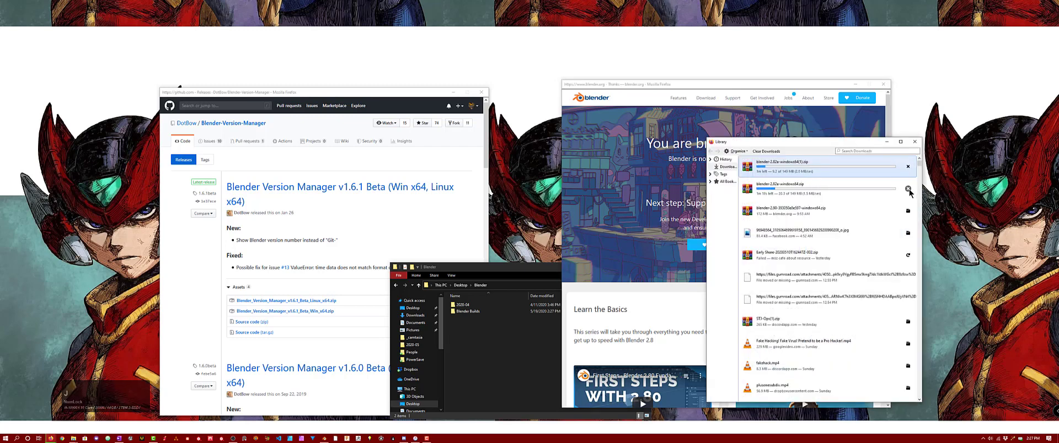
right_click(819, 170)
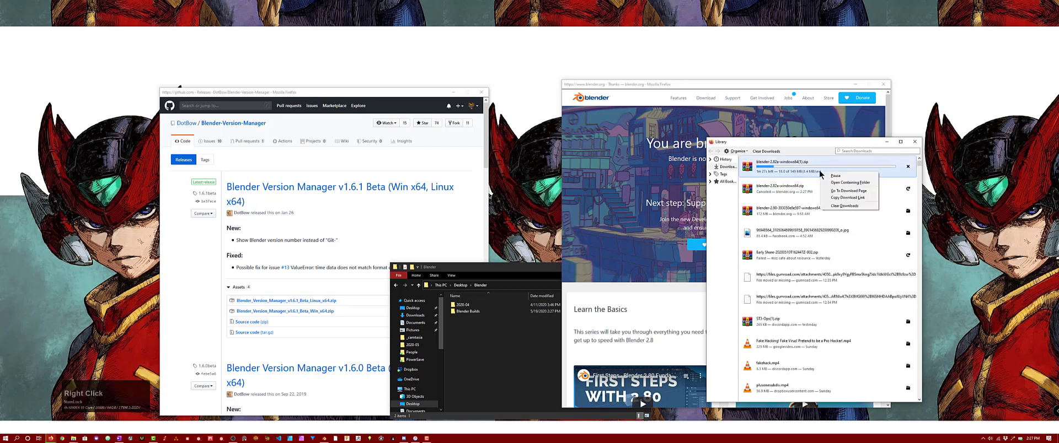
click(842, 205)
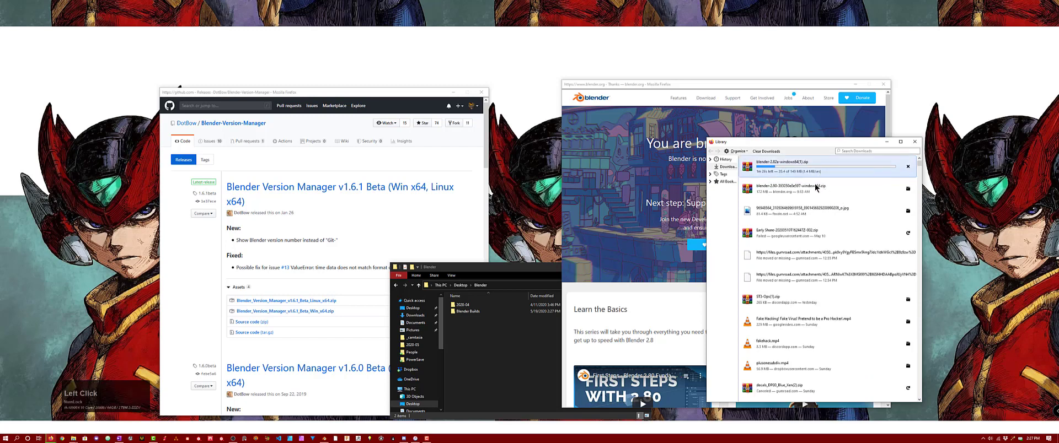
drag(771, 140, 781, 282)
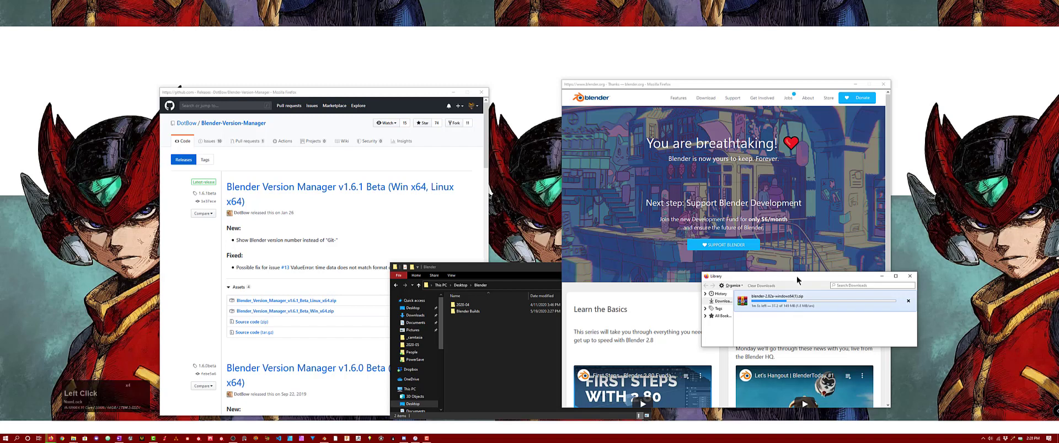
drag(796, 276, 795, 270)
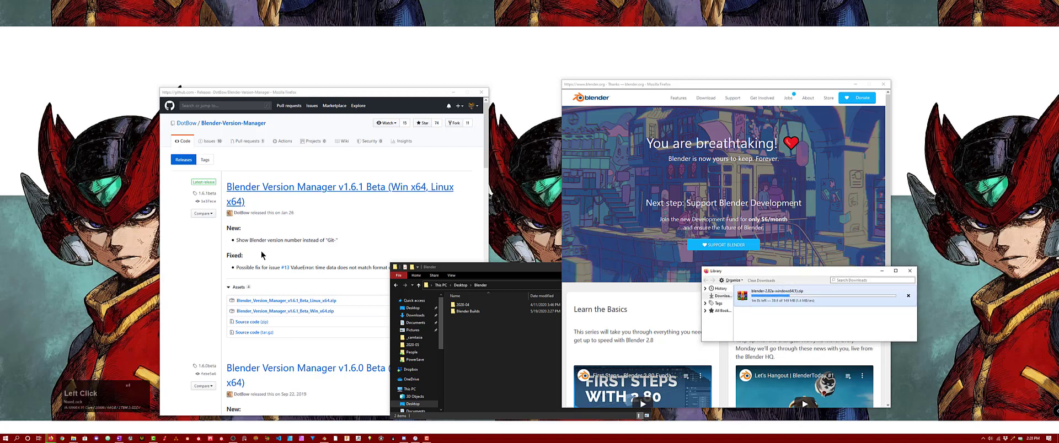
Step: Download the Windows x64 zip of Blender Version Manager v1.6.1 Beta from its GitHub release and open the archive
click(368, 243)
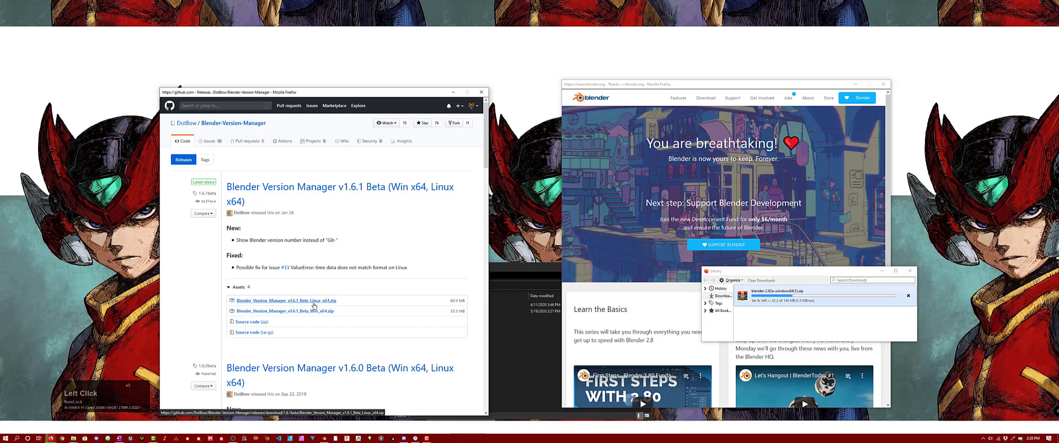
click(311, 301)
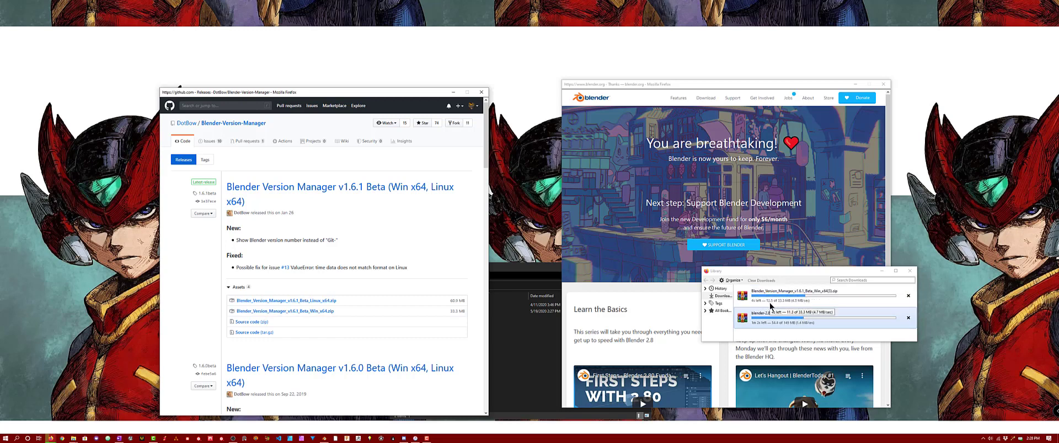
double_click(813, 296)
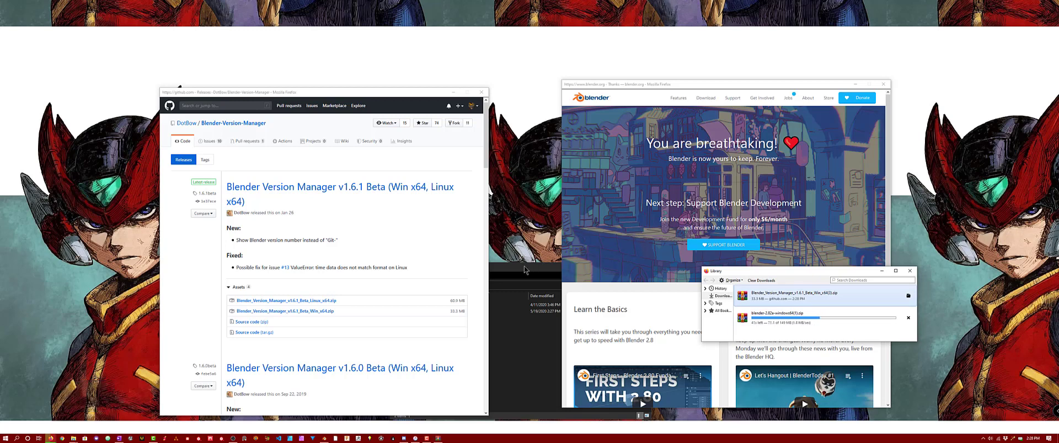
click(782, 293)
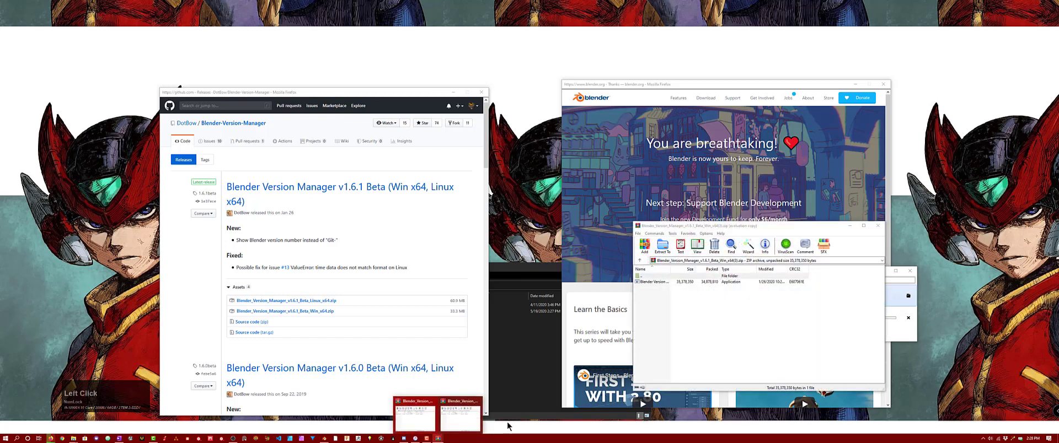
Step: Dismiss the WinRAR licence reminder and extract Blender Version Manager.exe into the Desktop's Blender folder
click(798, 230)
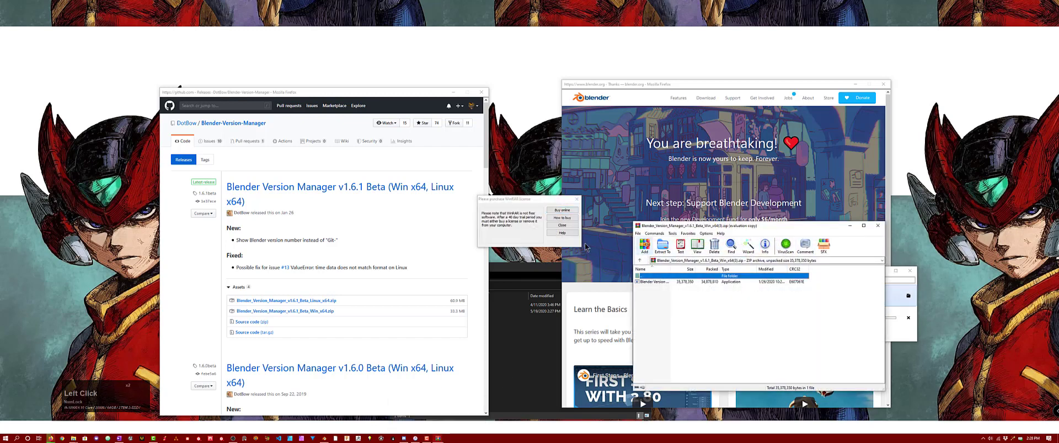
click(562, 225)
click(532, 277)
drag(683, 283, 491, 344)
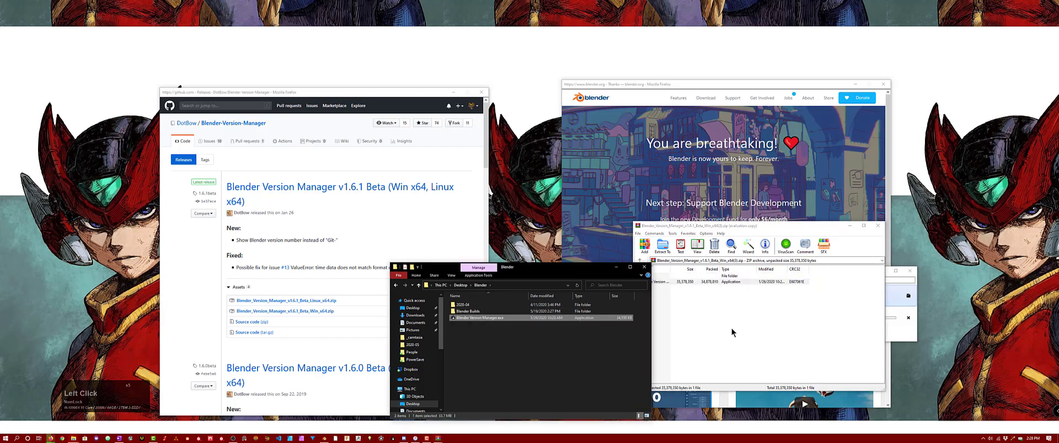
Step: Launch Blender Version Manager.exe from the Blender folder and move its window clear of the file list
click(882, 280)
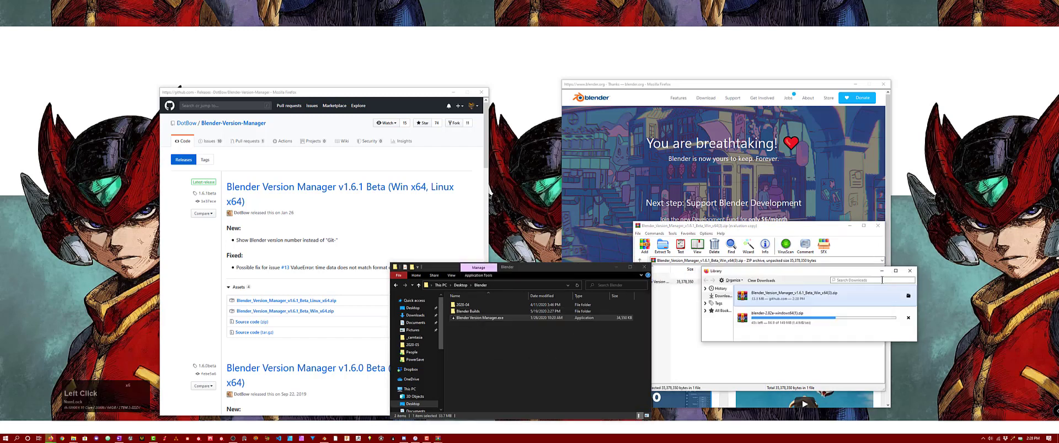
double_click(480, 318)
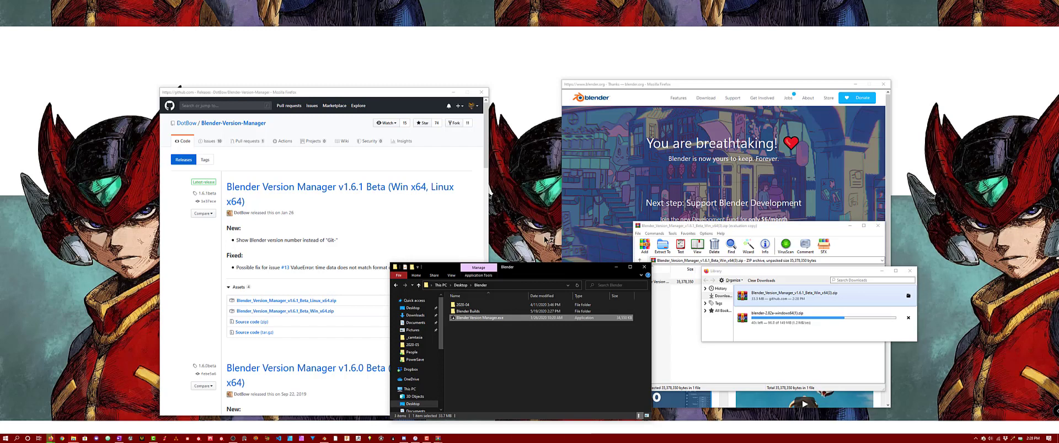
drag(532, 183, 463, 82)
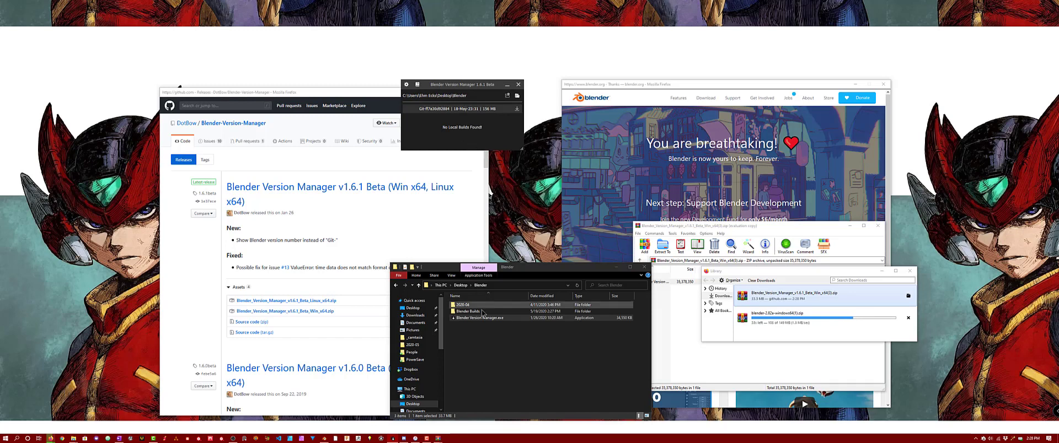
Step: Change Blender Version Manager's root folder to the Blender Builds folder on the Desktop
click(517, 96)
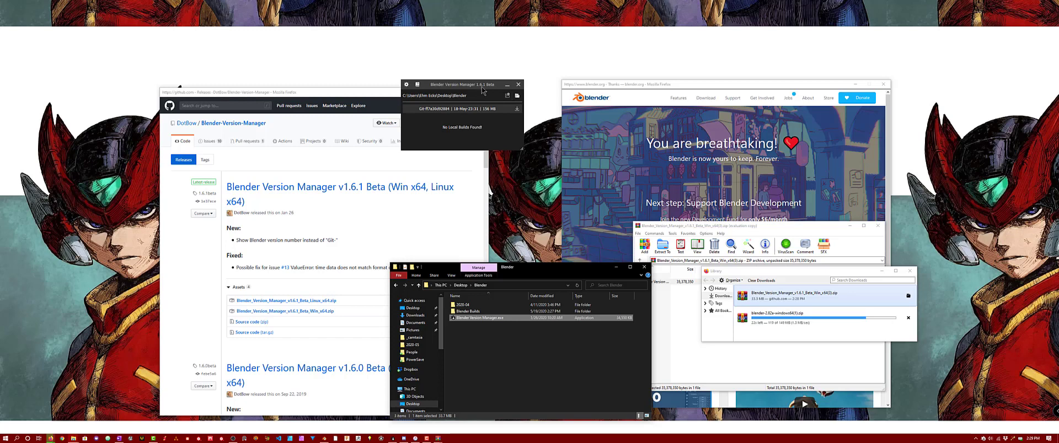
click(517, 96)
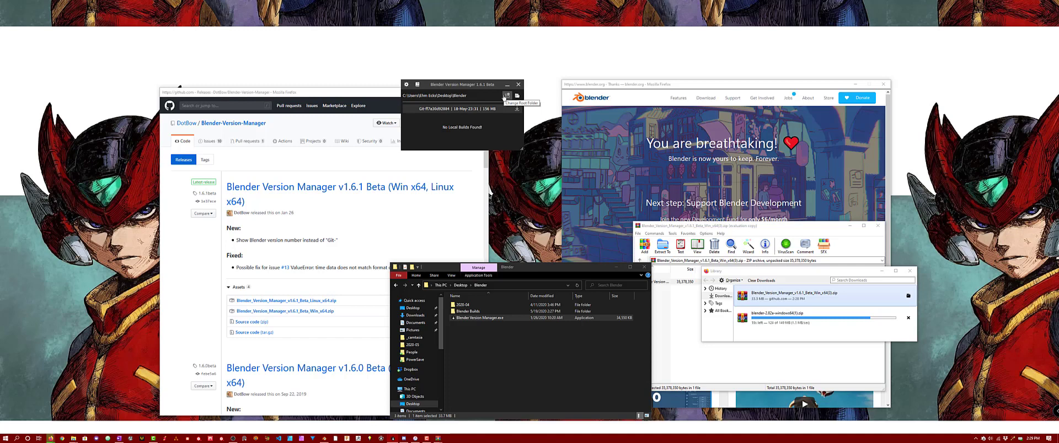
click(503, 97)
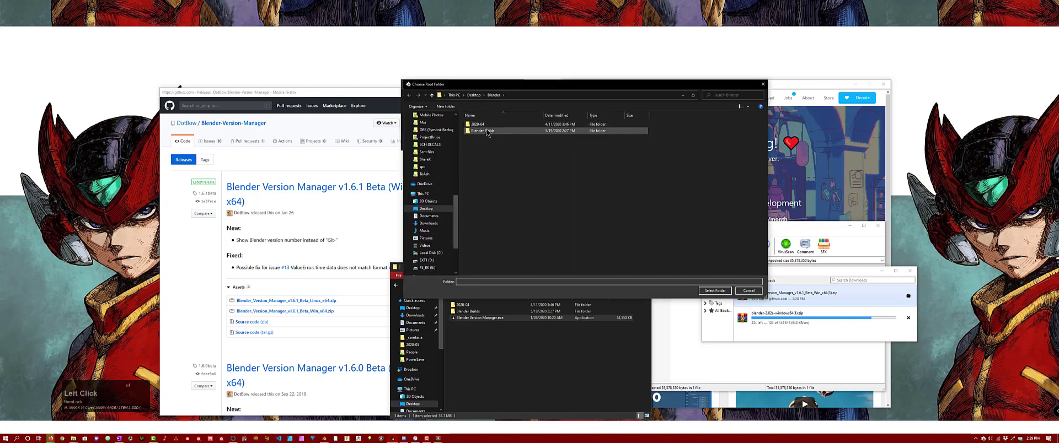
click(484, 131)
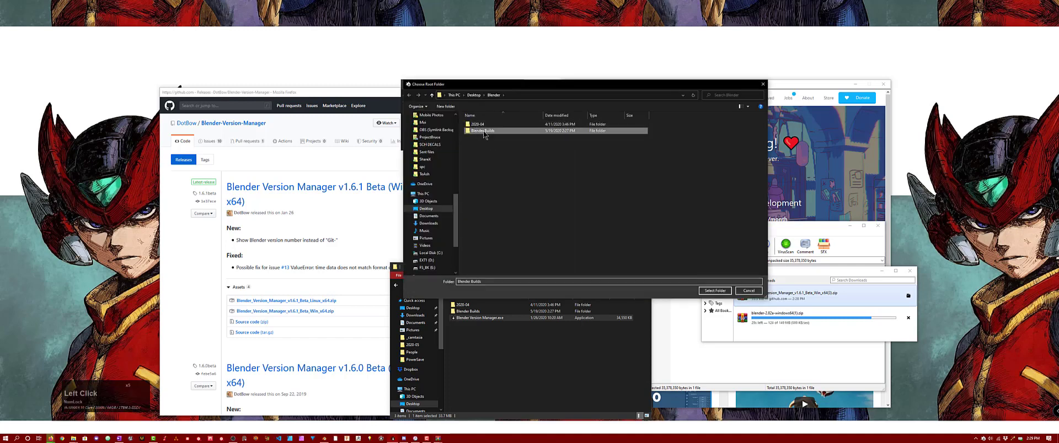
click(715, 291)
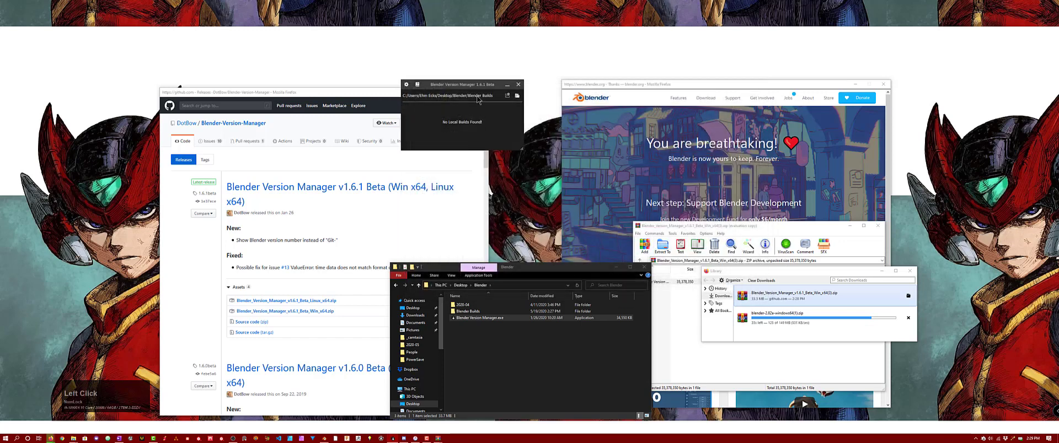
Step: Start downloading the available build in Blender Version Manager and open the Blender Builds folder in File Explorer
drag(468, 85, 507, 46)
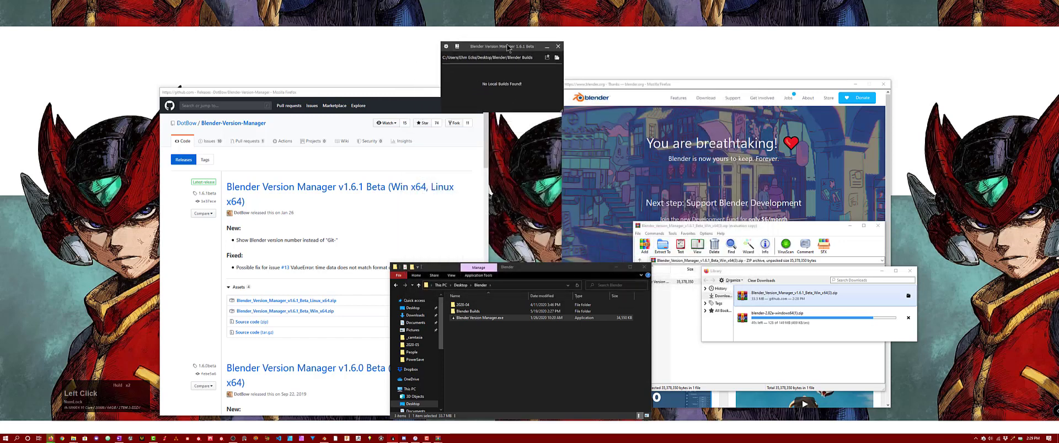
click(547, 57)
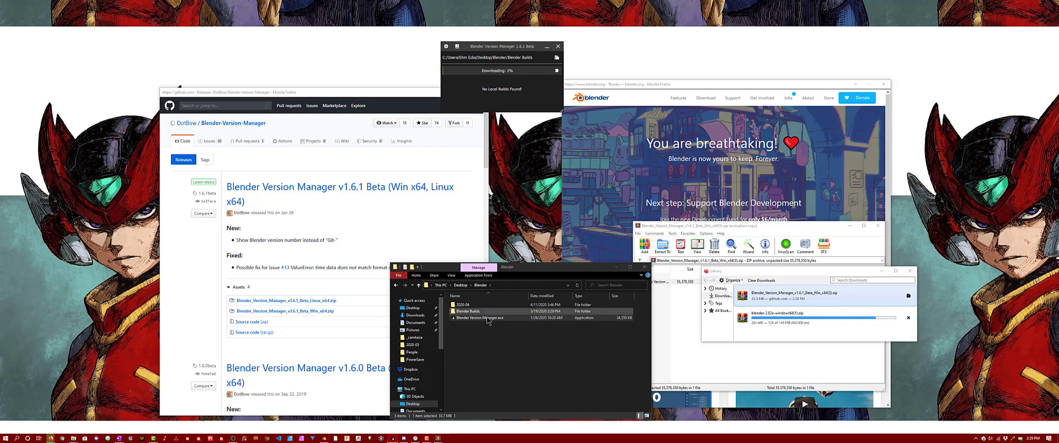
click(484, 353)
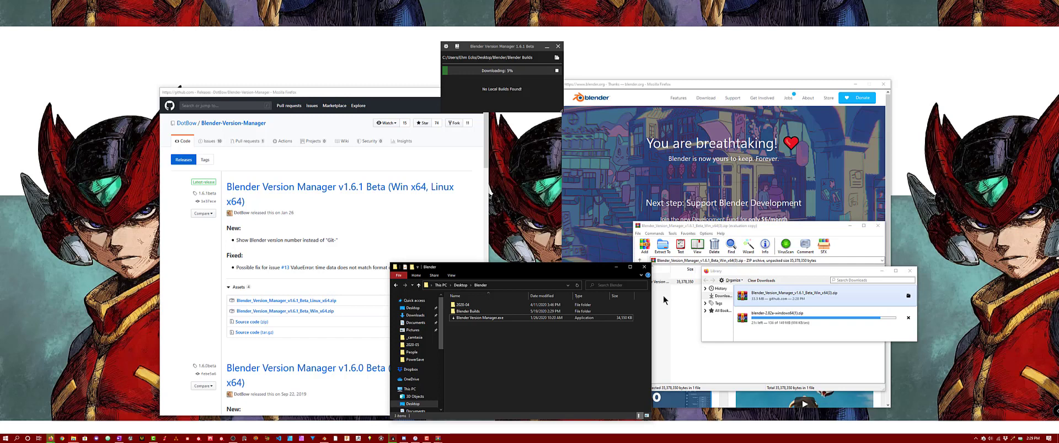
double_click(468, 312)
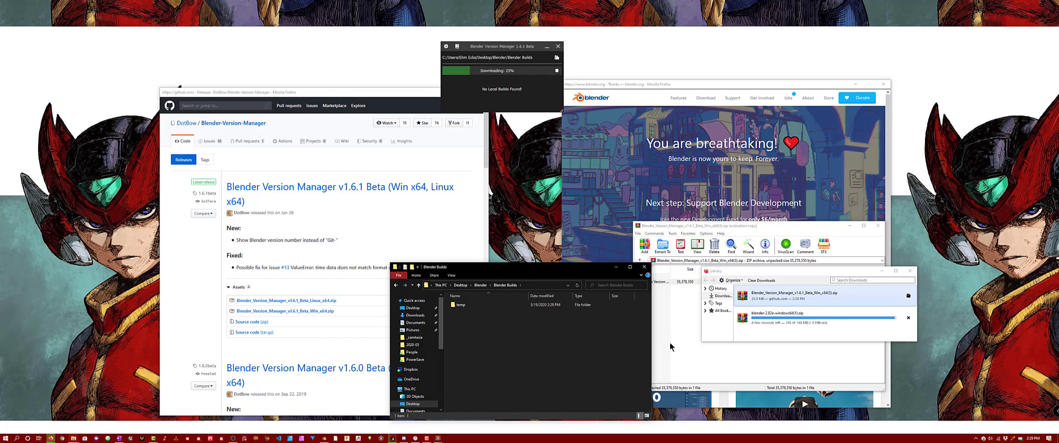
Step: Open the downloaded Blender 2.82a zip and extract its blender-2.82a-windows64 folder into Blender Builds
double_click(799, 323)
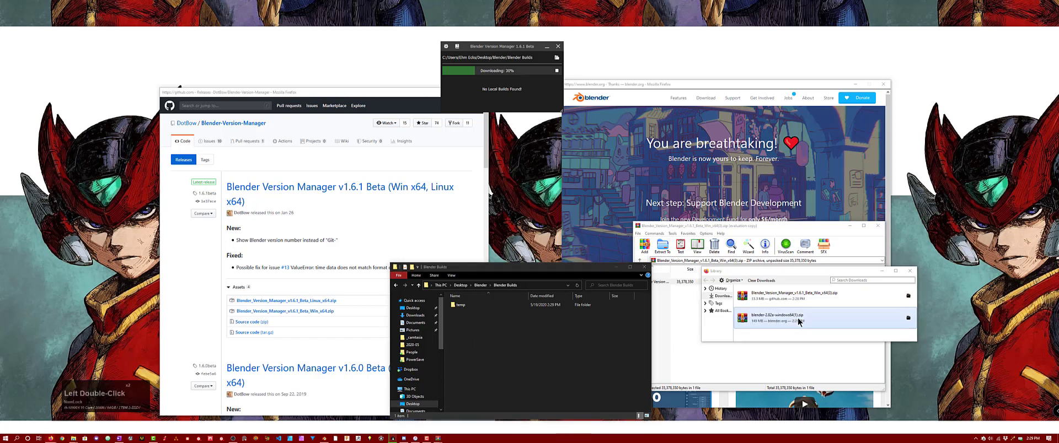
click(645, 120)
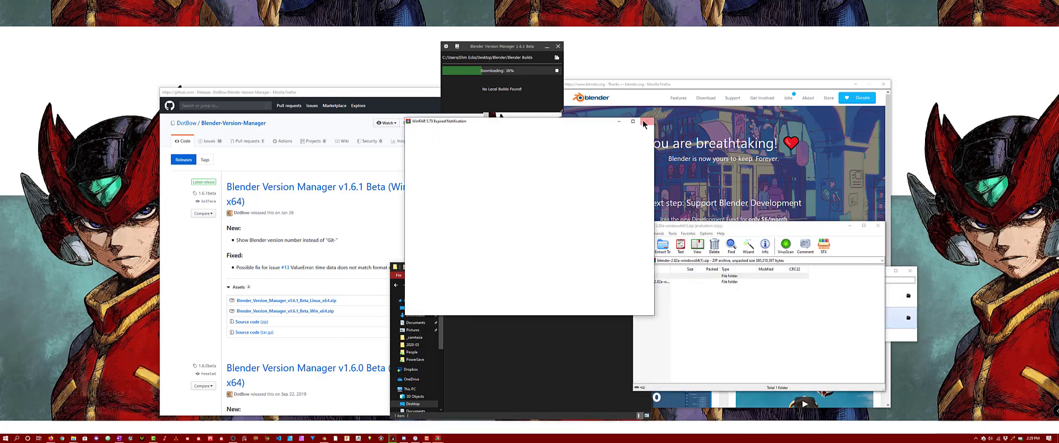
drag(655, 281, 487, 342)
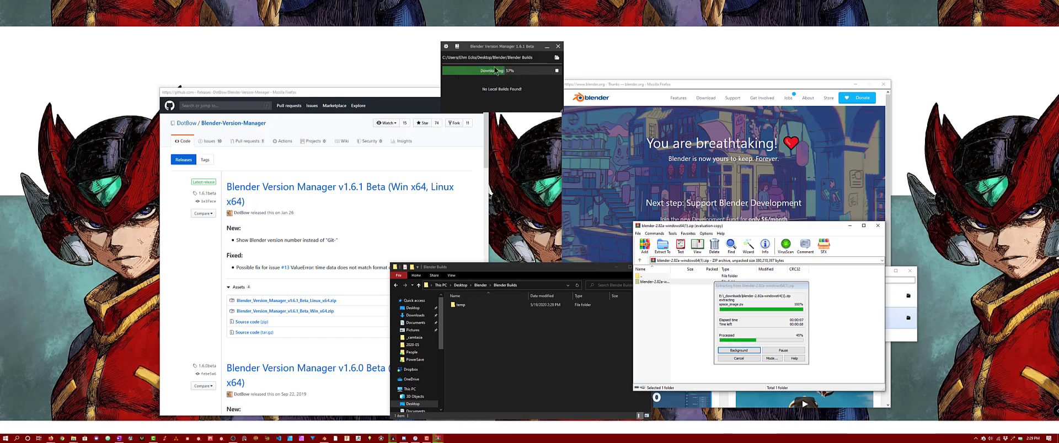
click(512, 42)
drag(512, 41, 512, 18)
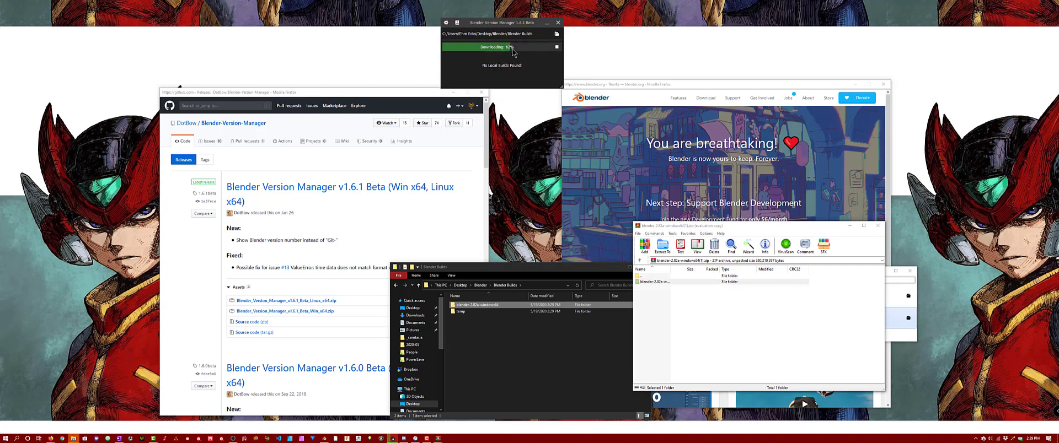
click(534, 340)
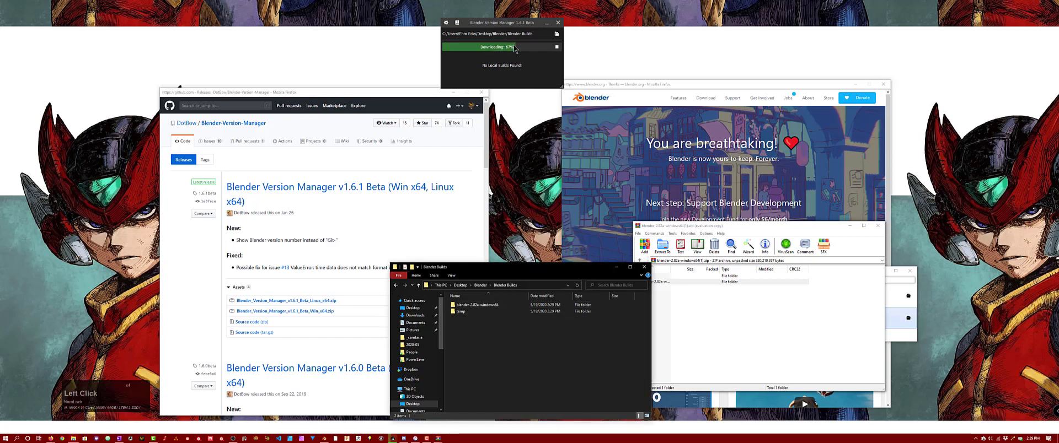
Step: Open the blender-2.82a-windows64 folder inside Blender Builds and launch blender.exe
drag(511, 25, 517, 22)
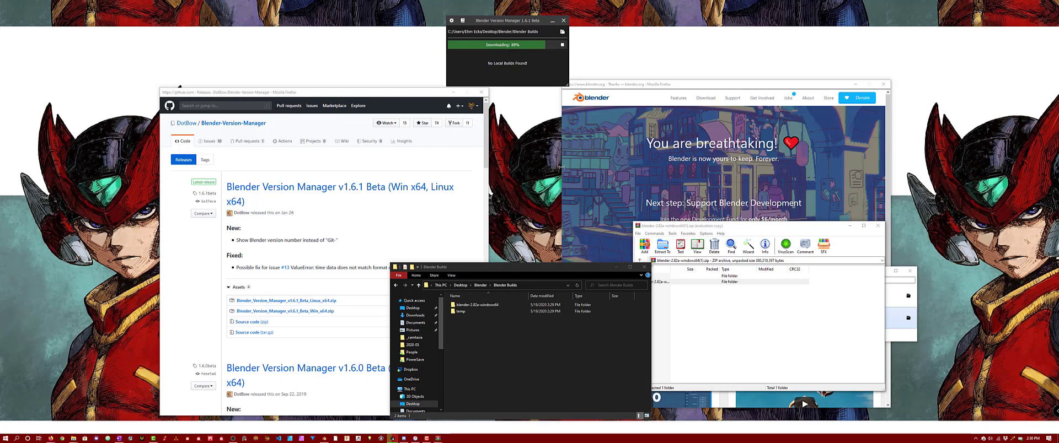
drag(527, 270, 531, 269)
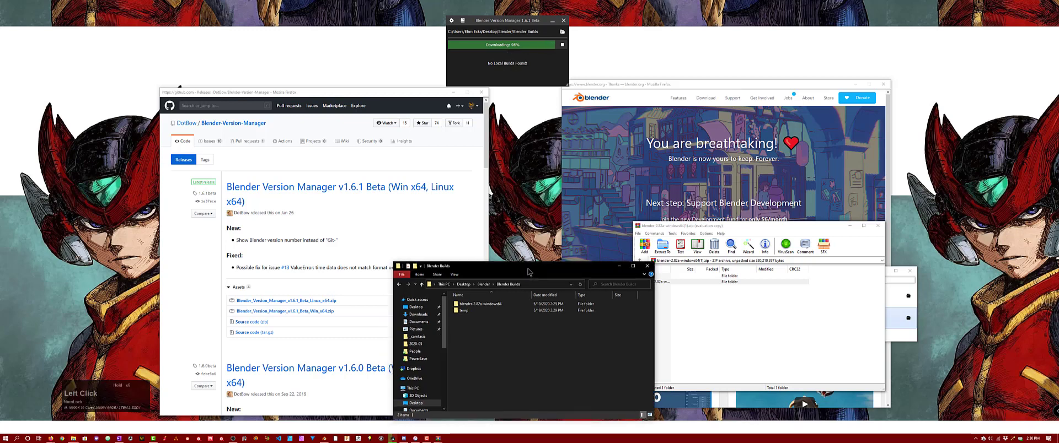
click(488, 305)
click(488, 305)
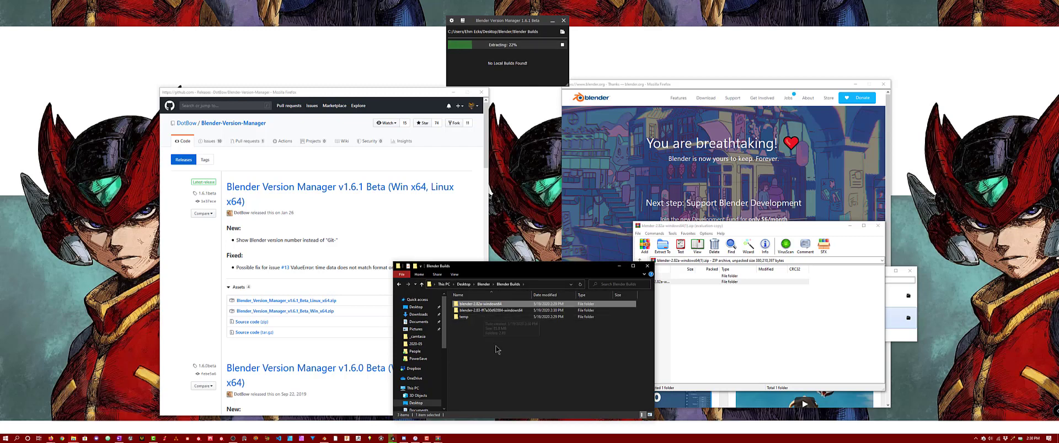
double_click(481, 304)
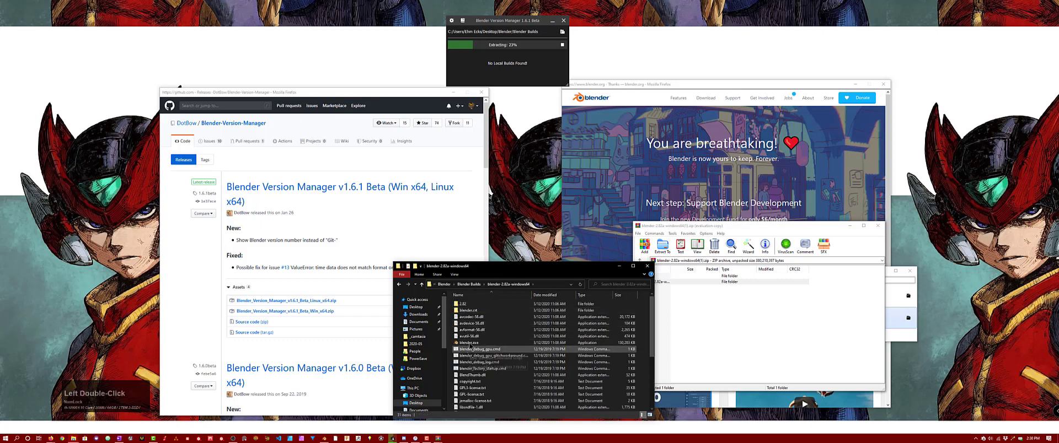
double_click(475, 343)
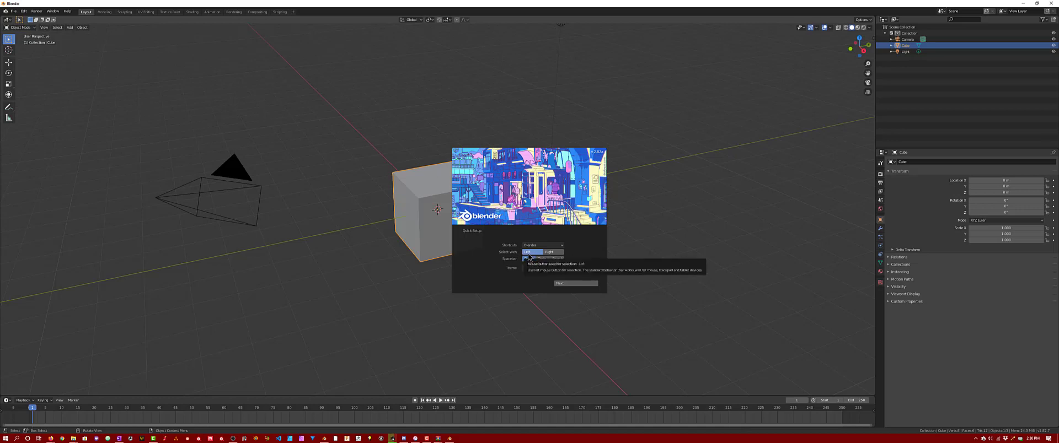
Step: Complete Quick Setup with the spacebar action set to Search, and open the Preferences window beside the default cube
click(557, 258)
click(573, 284)
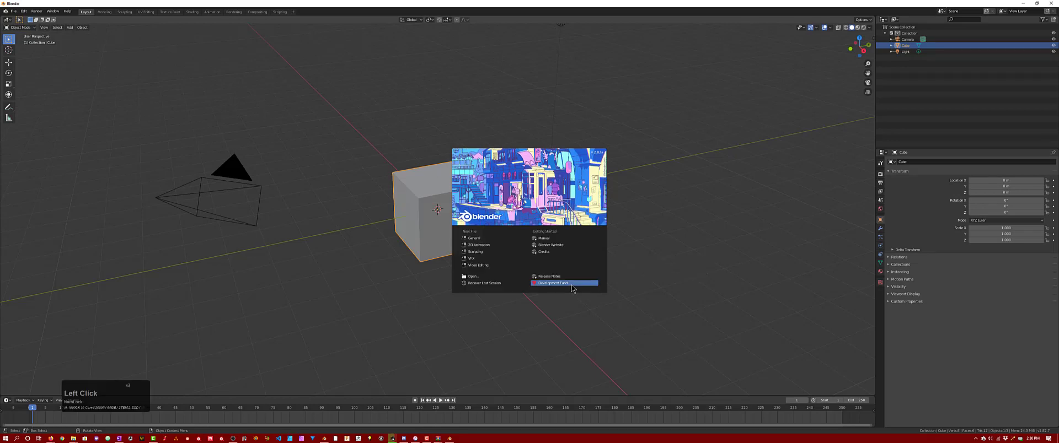
click(24, 13)
click(24, 13)
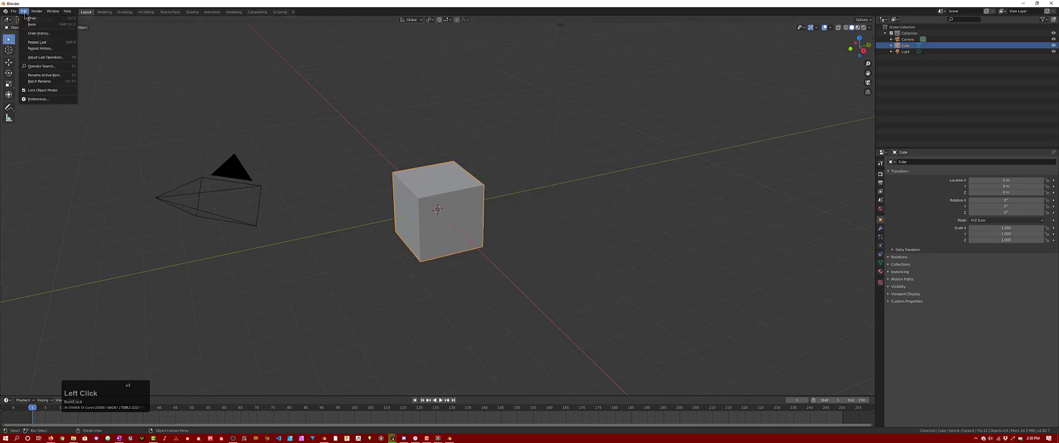
click(36, 100)
drag(94, 5, 325, 103)
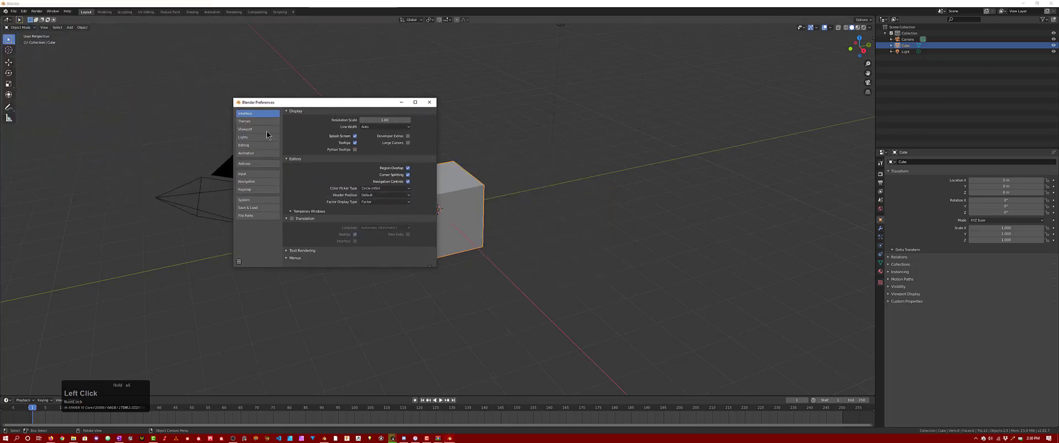
Step: Apply the Blender Dark theme preset and return to the Themes preferences
click(251, 121)
click(322, 113)
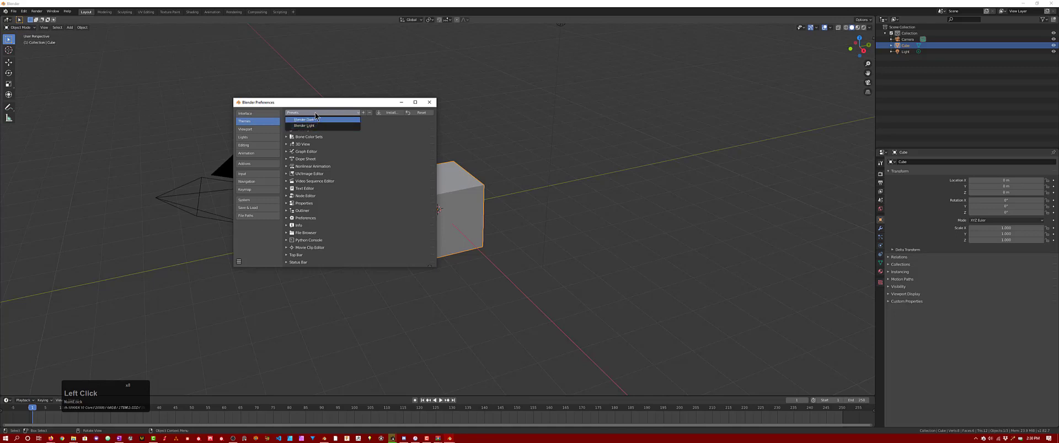
click(314, 119)
click(261, 113)
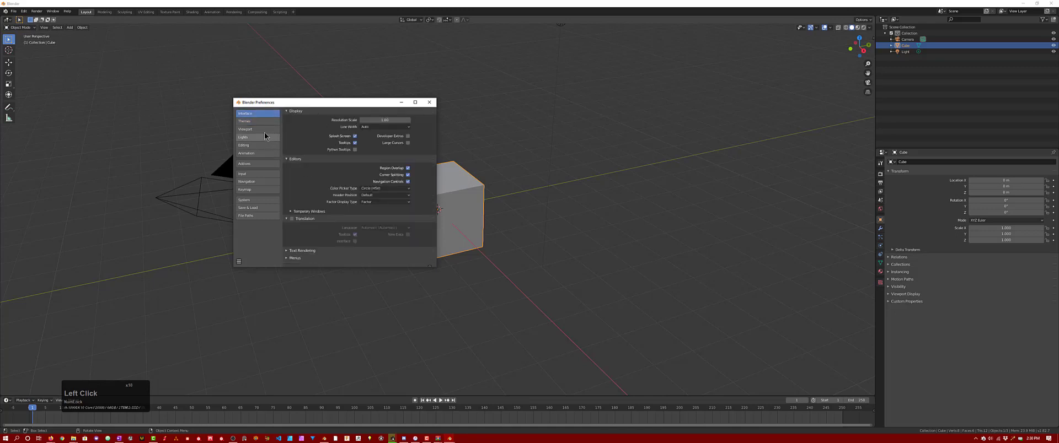
click(259, 128)
click(259, 122)
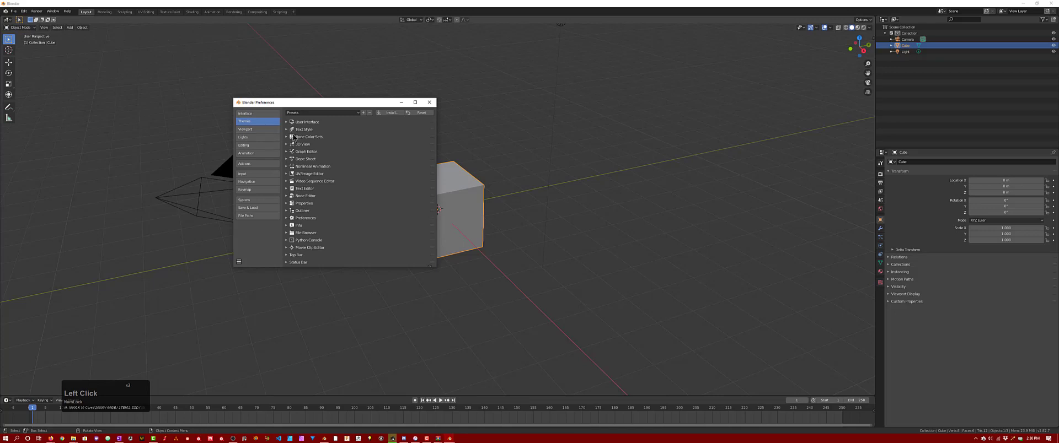
Step: Change the Active Object color in the 3D View theme settings to light blue
drag(324, 103, 273, 106)
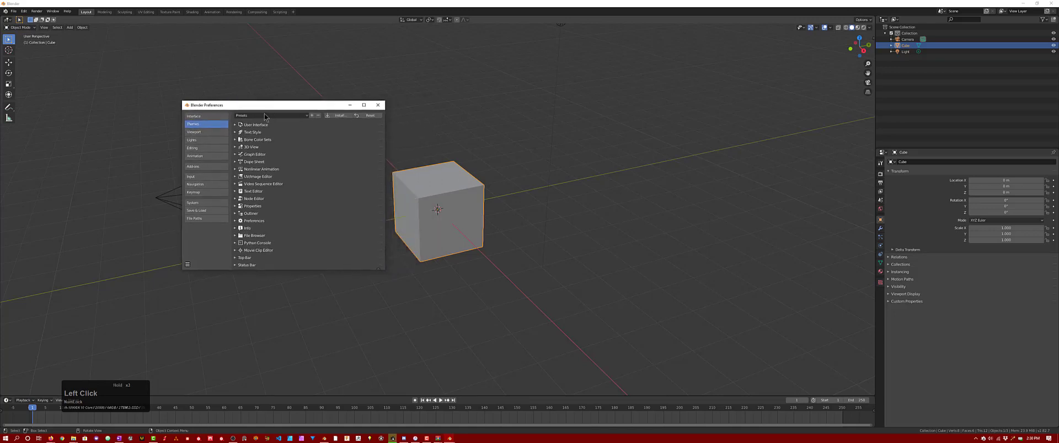
click(236, 147)
scroll(304, 192, down, 7)
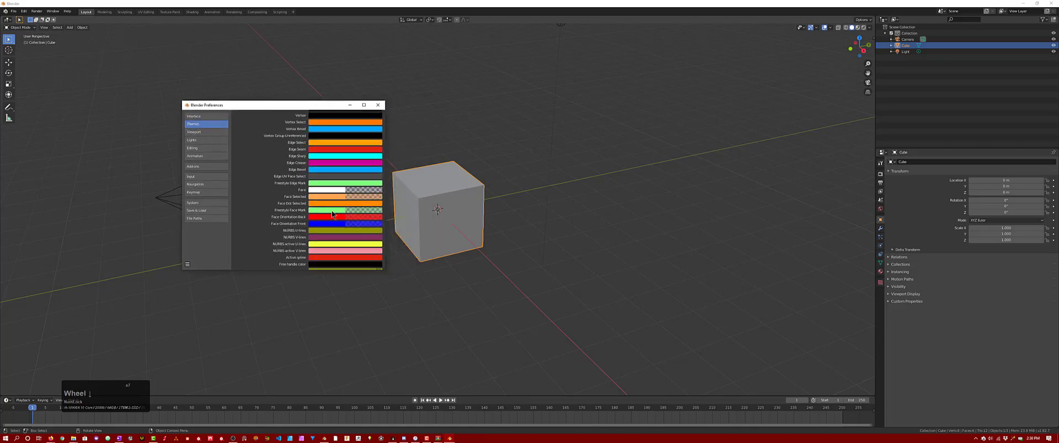
scroll(331, 243, down, 8)
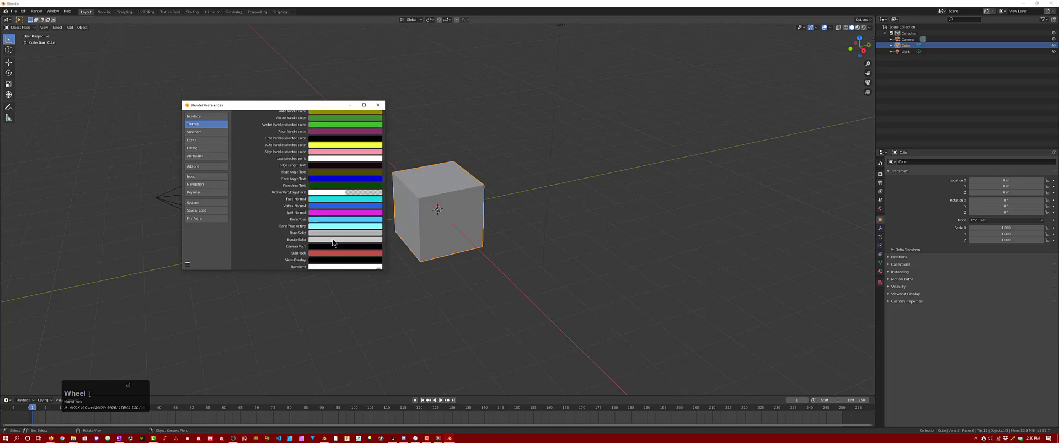
scroll(330, 228, up, 4)
scroll(331, 210, up, 4)
scroll(319, 172, up, 1)
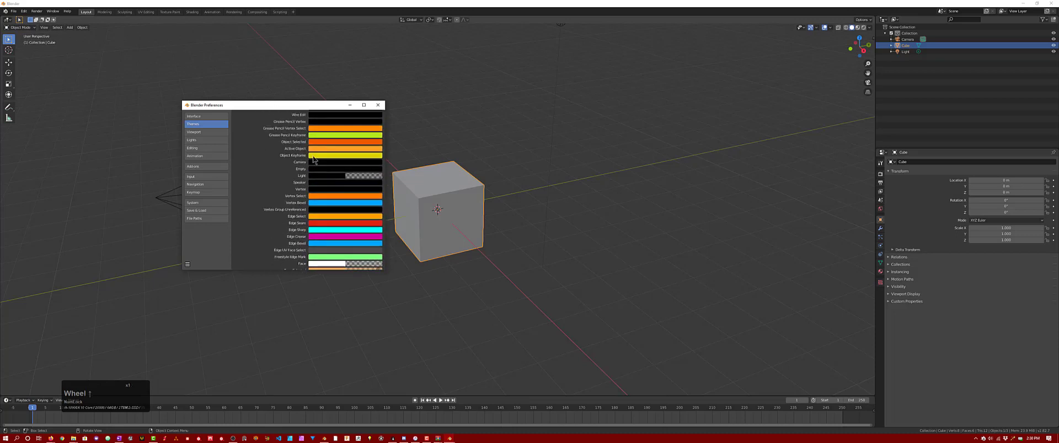
click(318, 150)
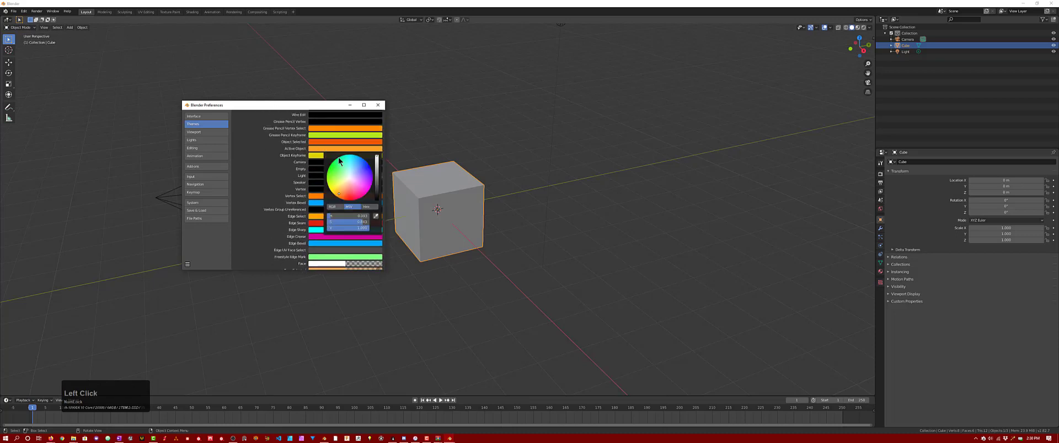
click(355, 169)
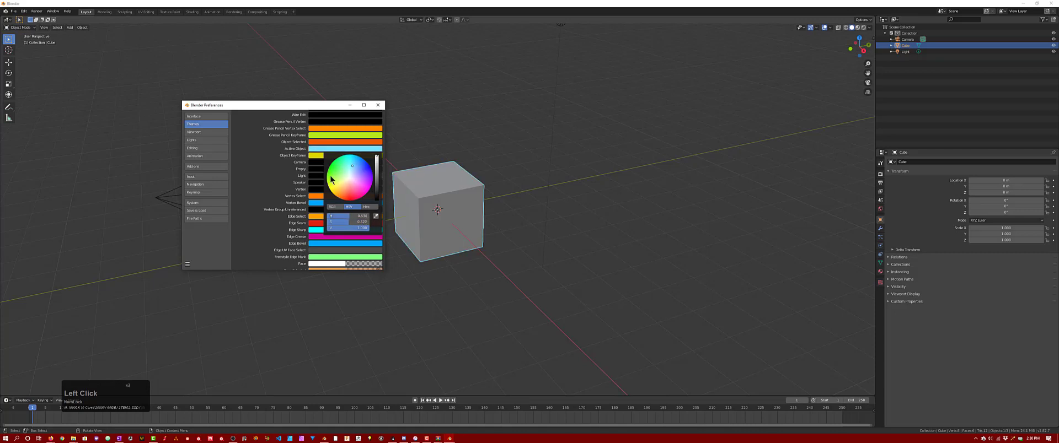
Step: Increase the outline width and set the vertex size to 6 px in the 3D View theme settings
scroll(263, 200, down, 10)
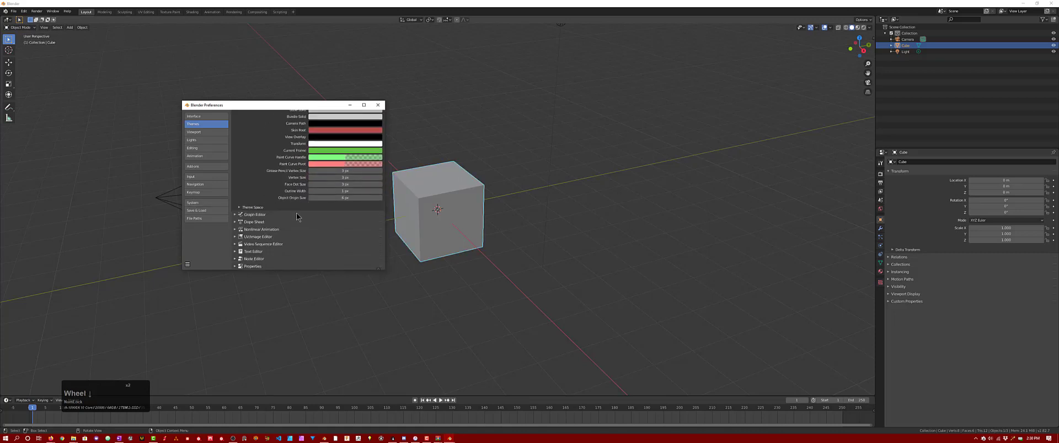
triple_click(378, 191)
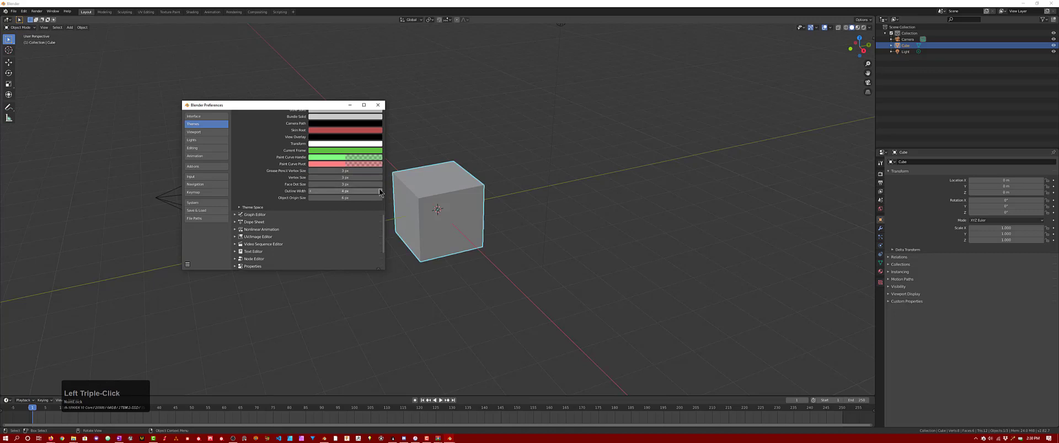
triple_click(380, 178)
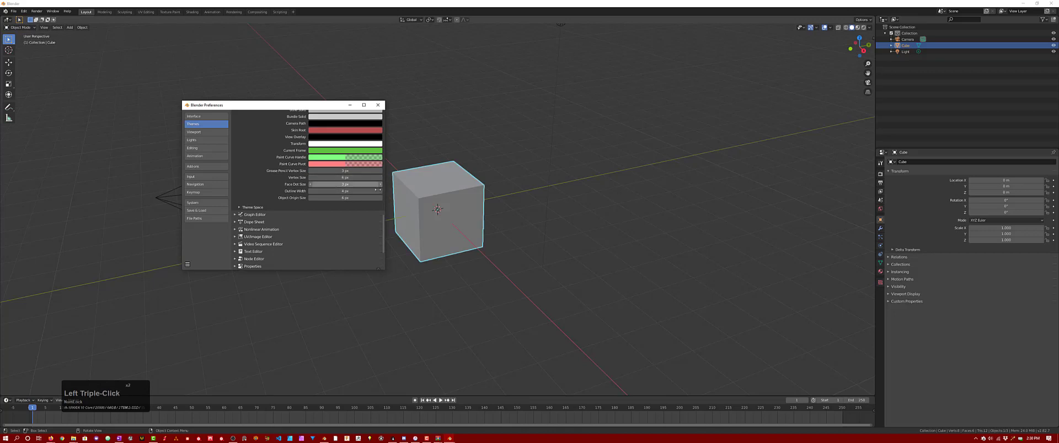
click(379, 191)
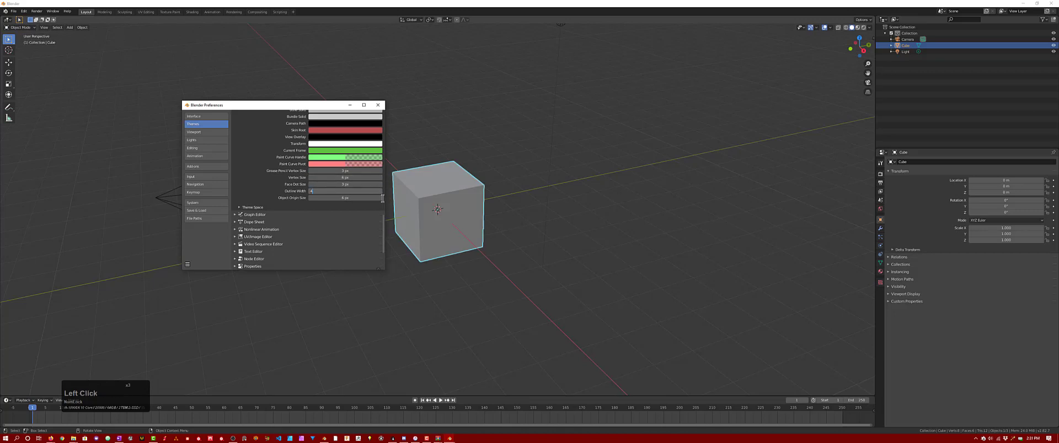
click(382, 198)
click(382, 194)
scroll(376, 195, down, 2)
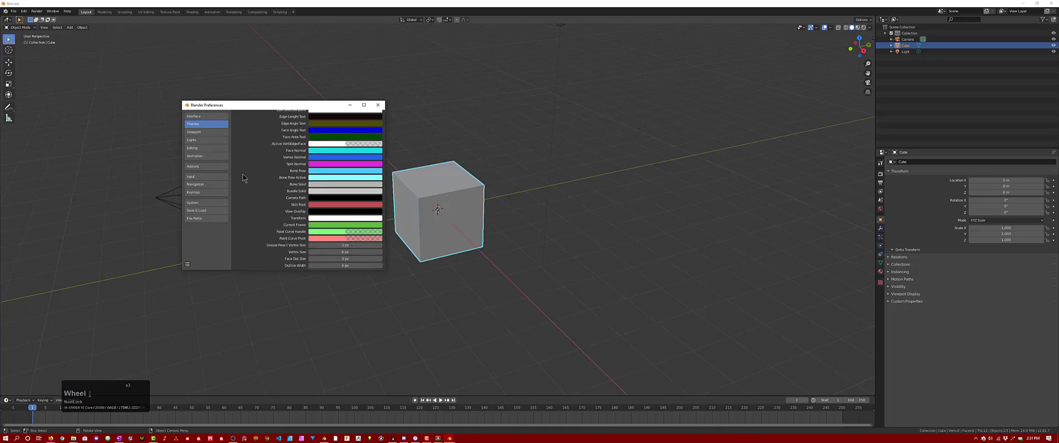
Step: Review the Viewport, Lights, Editing, Animation and Input preferences
click(205, 132)
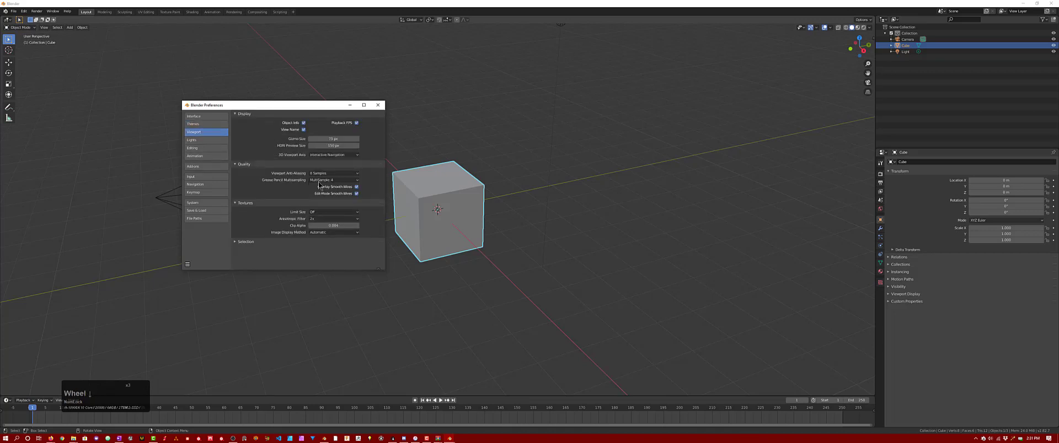
scroll(331, 177, down, 3)
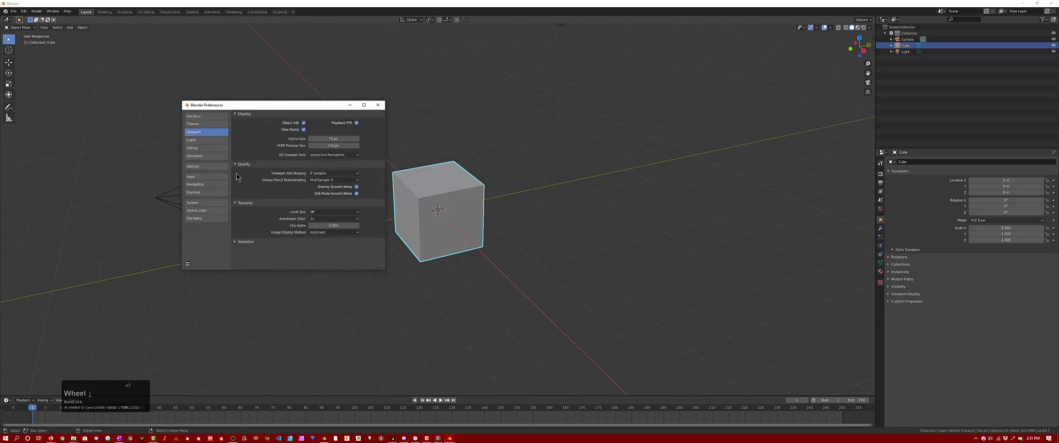
click(206, 139)
click(202, 148)
click(197, 157)
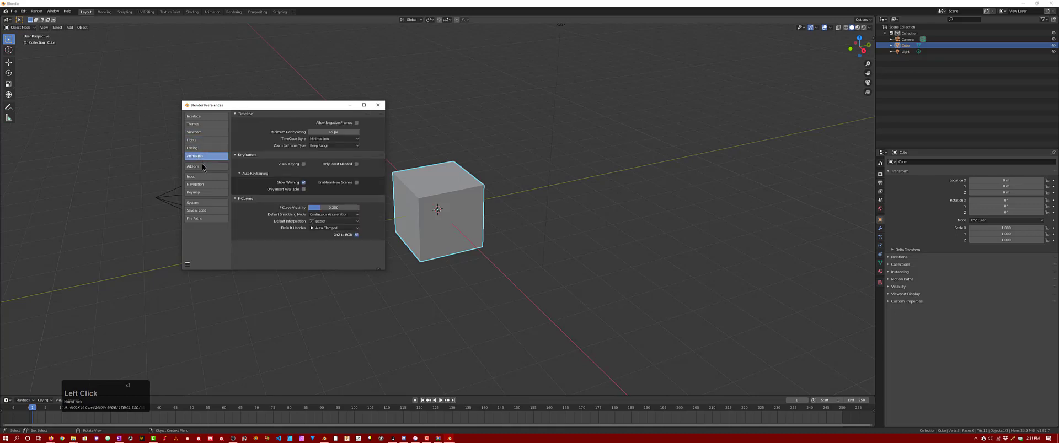
click(202, 176)
Step: Turn off Auto Perspective in the Navigation preferences
click(203, 184)
click(203, 177)
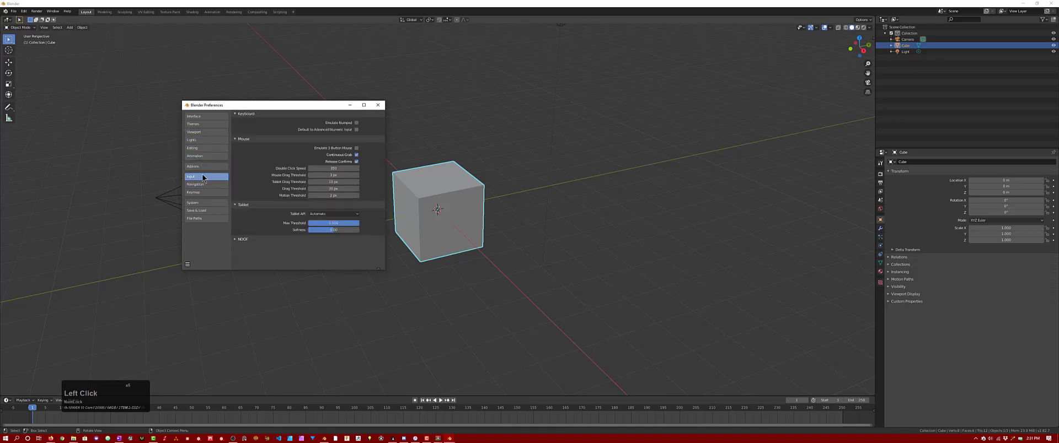
click(203, 183)
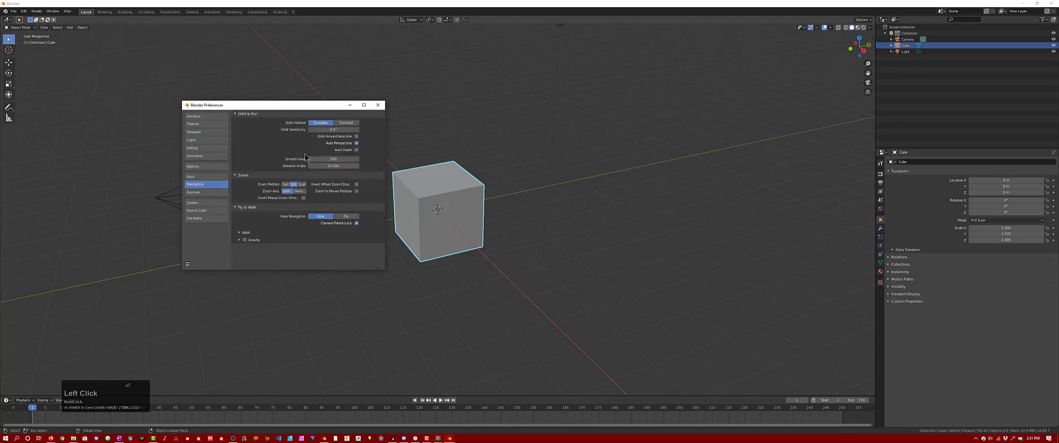
click(356, 143)
Step: Look over the Keymap preferences and set the Cycles render device type to CUDA in the System preferences
click(201, 192)
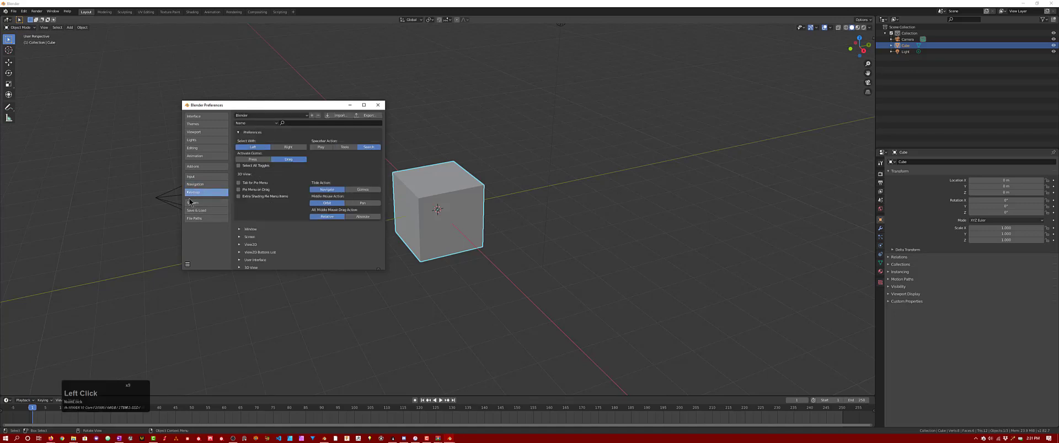
click(194, 204)
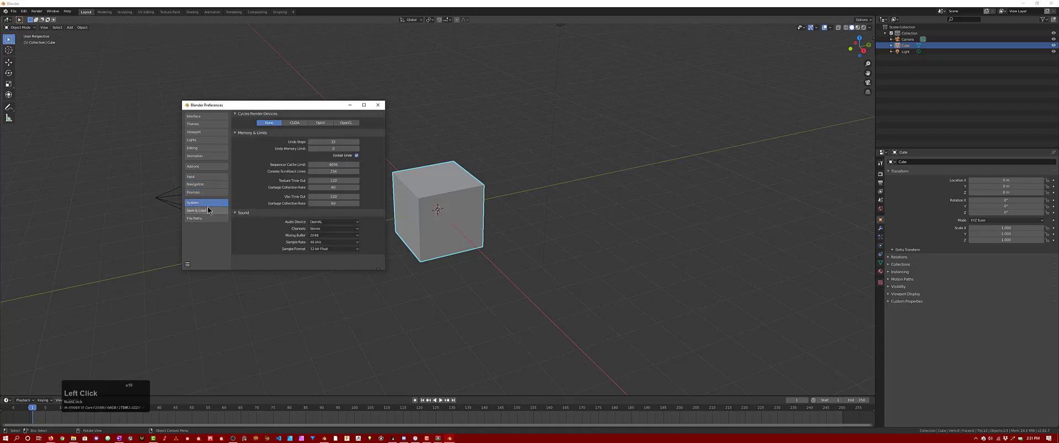
click(295, 123)
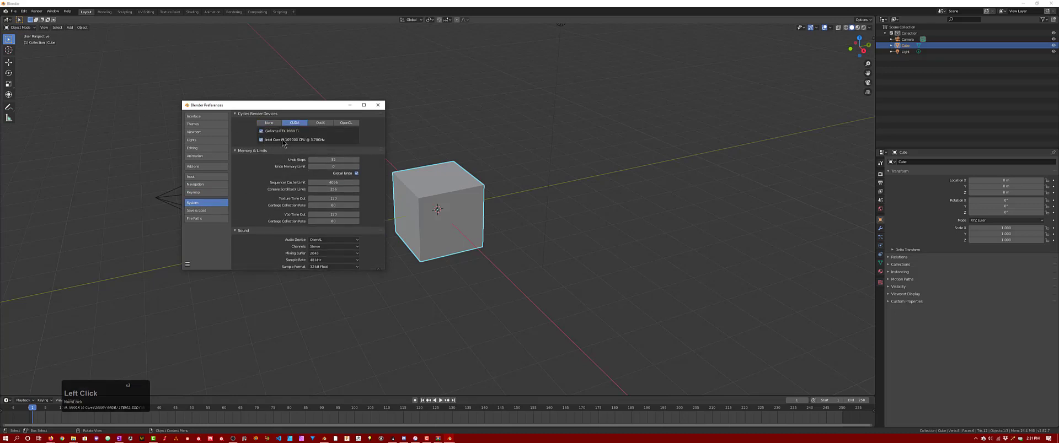
Step: Set the number of recent files to 30 in the Save & Load preferences
click(199, 211)
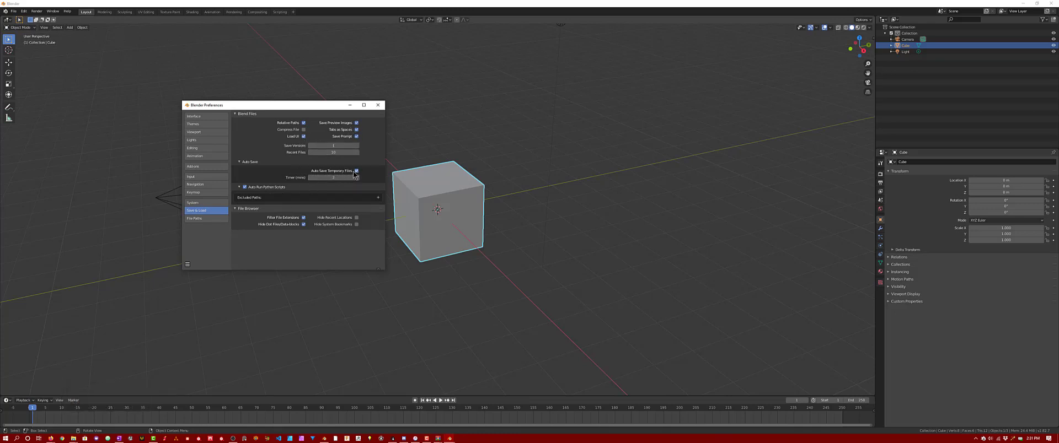
click(312, 152)
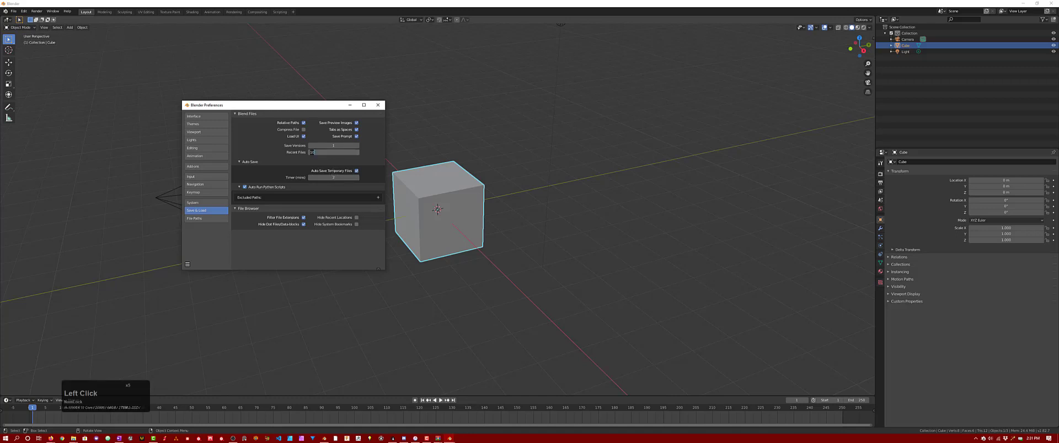
text(30)
key(KP_Enter)
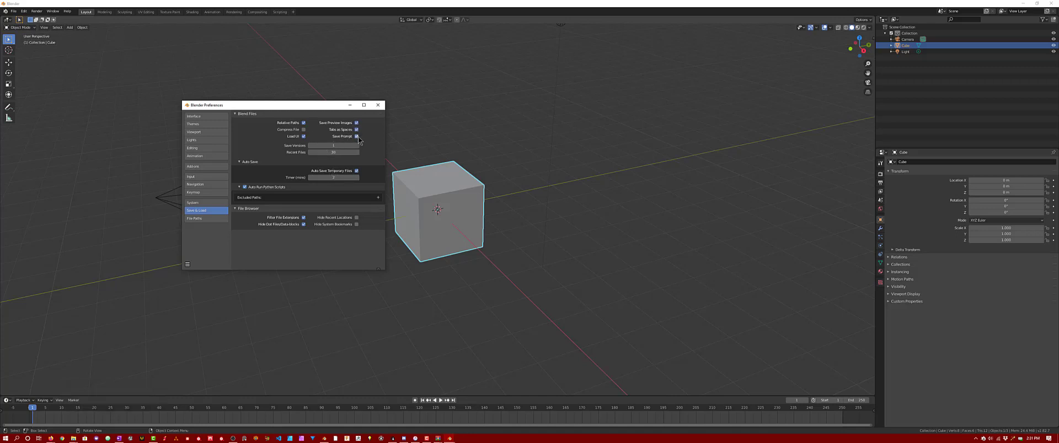
Step: Turn Save Prompt off and back on, and open the Input preferences
click(356, 136)
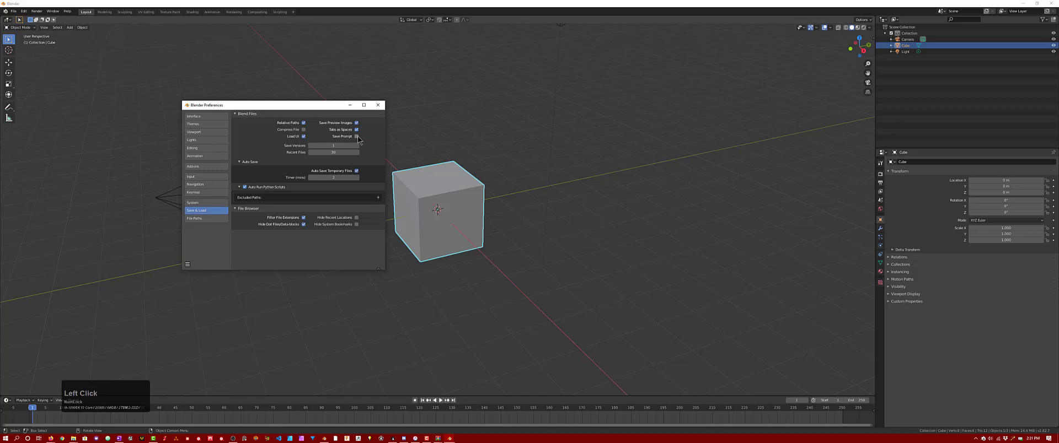
click(356, 138)
click(215, 178)
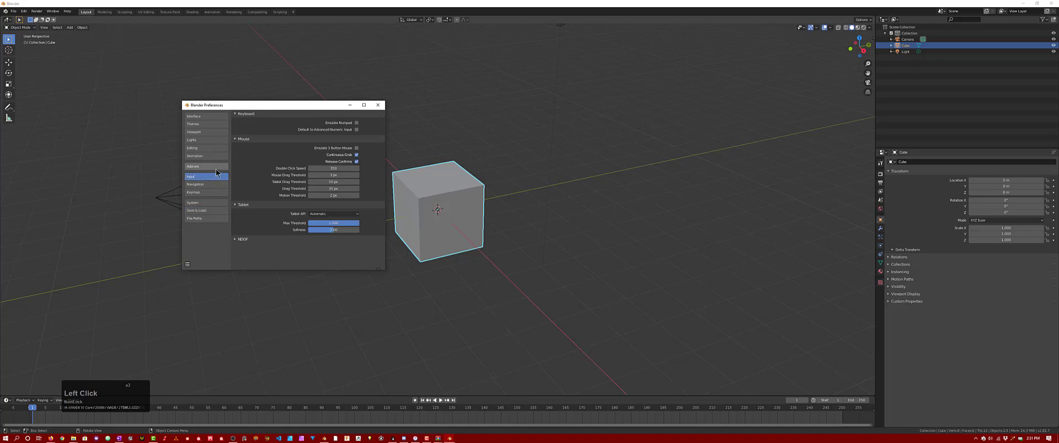
click(214, 156)
click(213, 147)
click(214, 140)
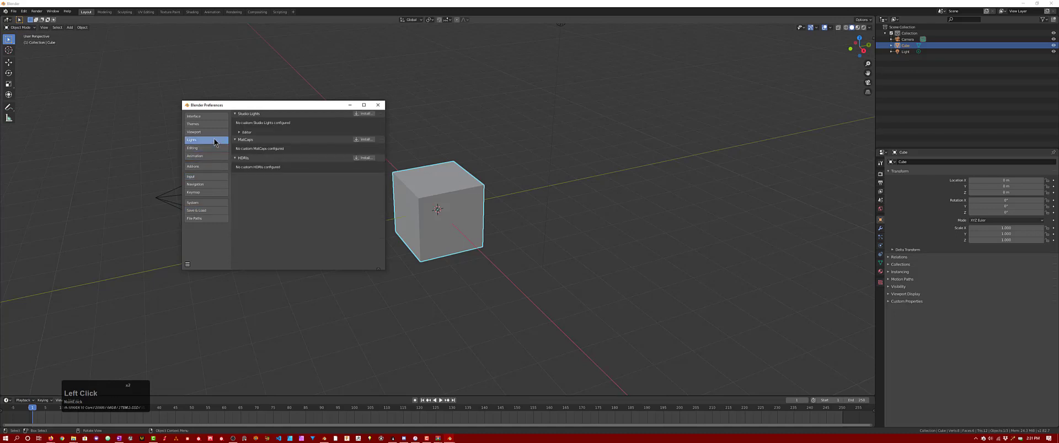
click(214, 132)
click(213, 117)
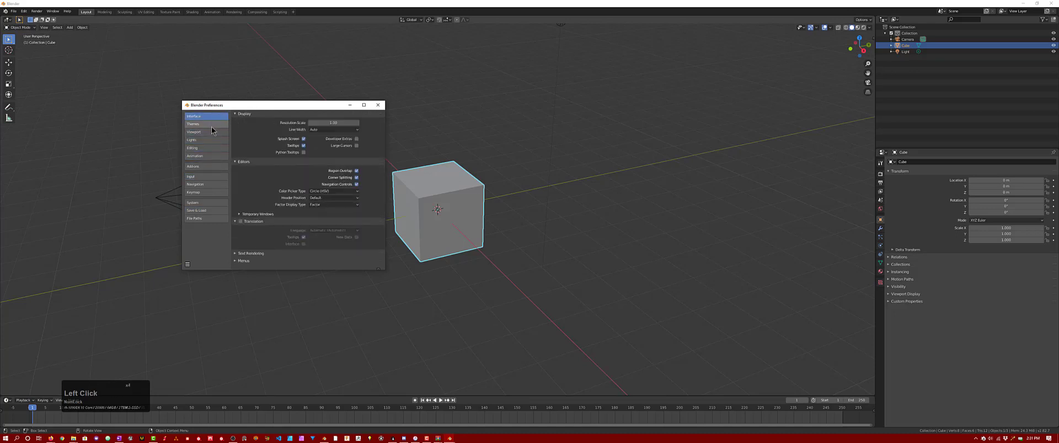
Step: Install the Hard Ops add-on from the HOps zip file in C:\_tools and enable it
click(203, 166)
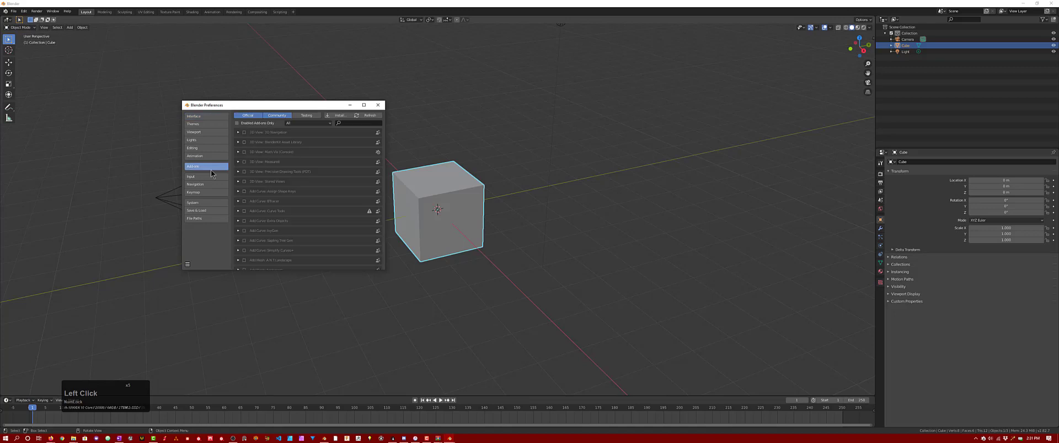
click(339, 116)
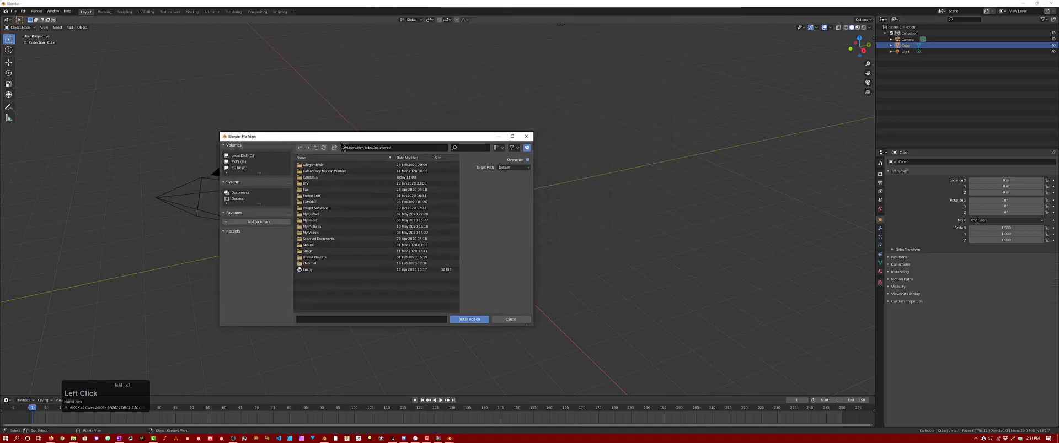
click(396, 148)
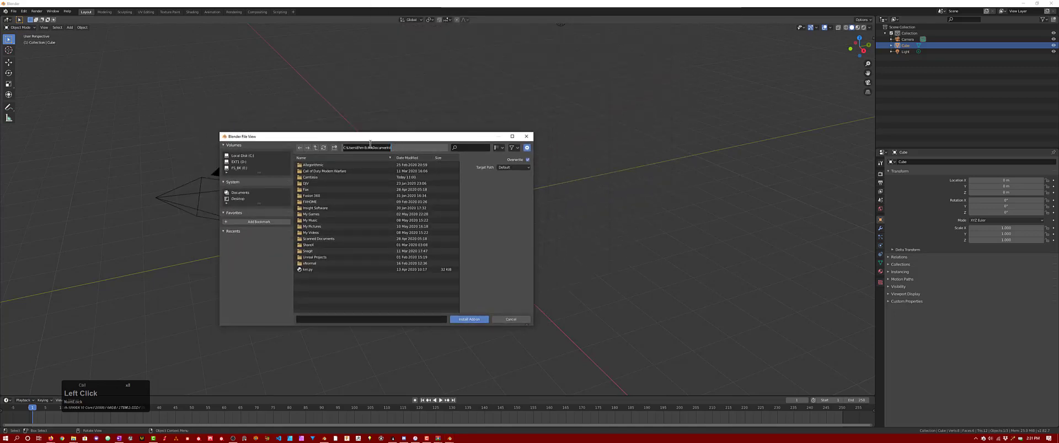
text(C:\tools)
key(KP_Enter)
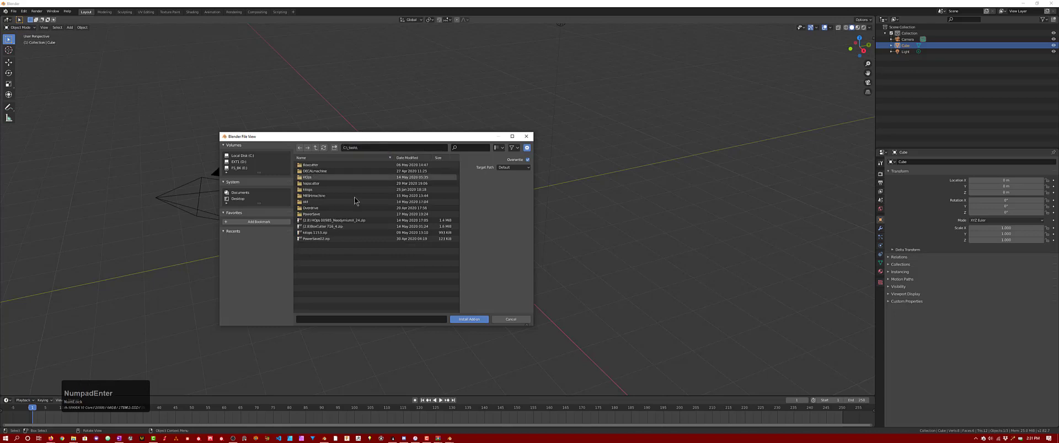
click(356, 220)
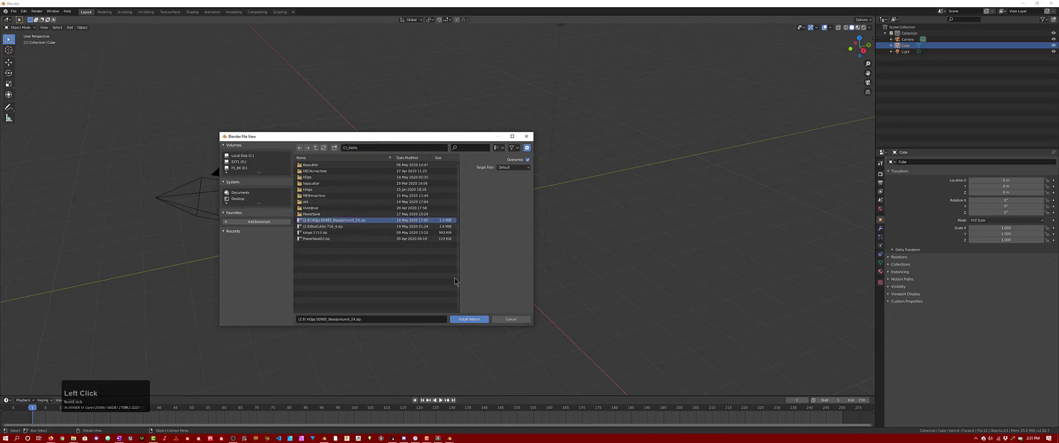
click(470, 319)
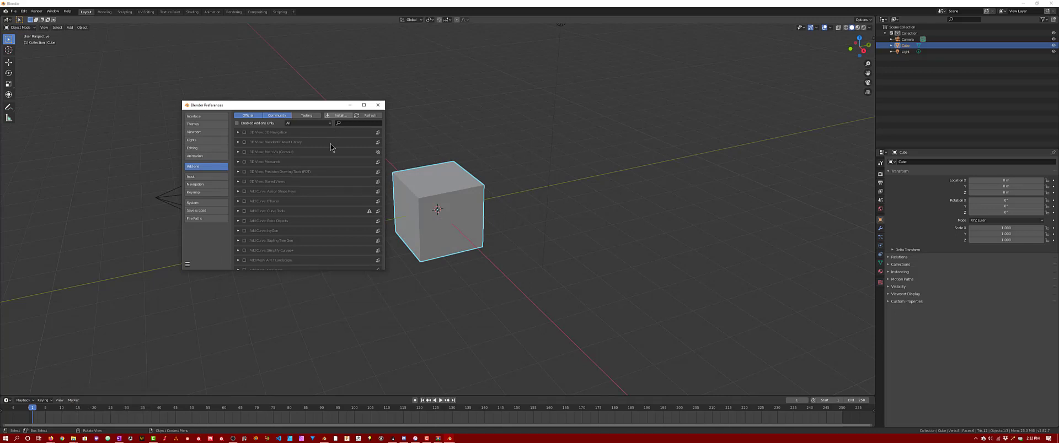
click(244, 133)
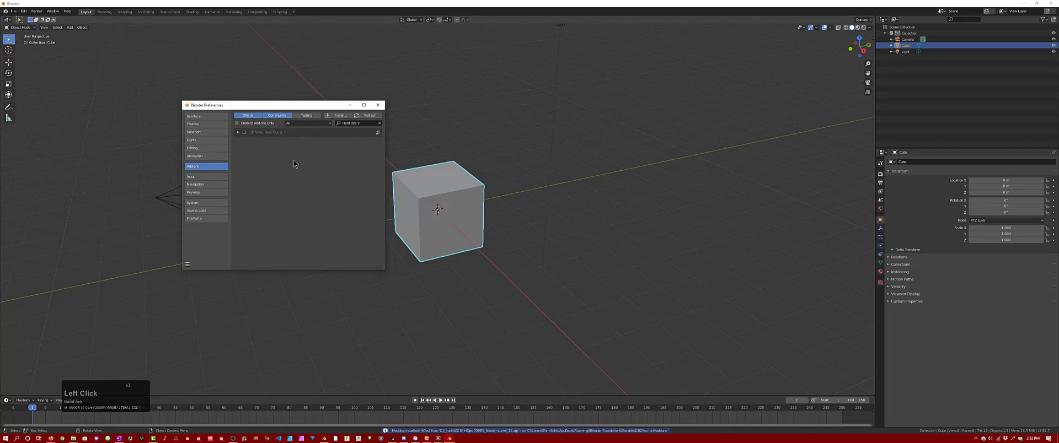
Step: Install the BoxCutter add-on from its zip file in C:\_tools and enable it
click(338, 116)
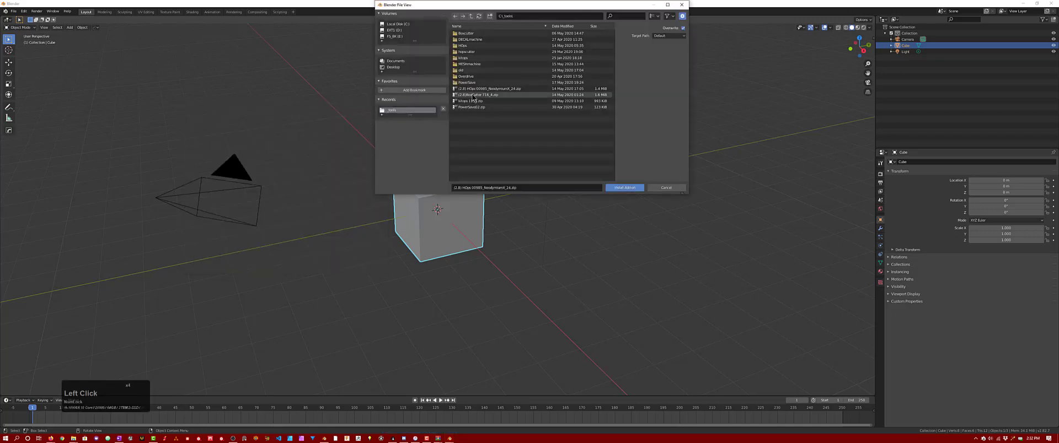
click(472, 95)
click(624, 187)
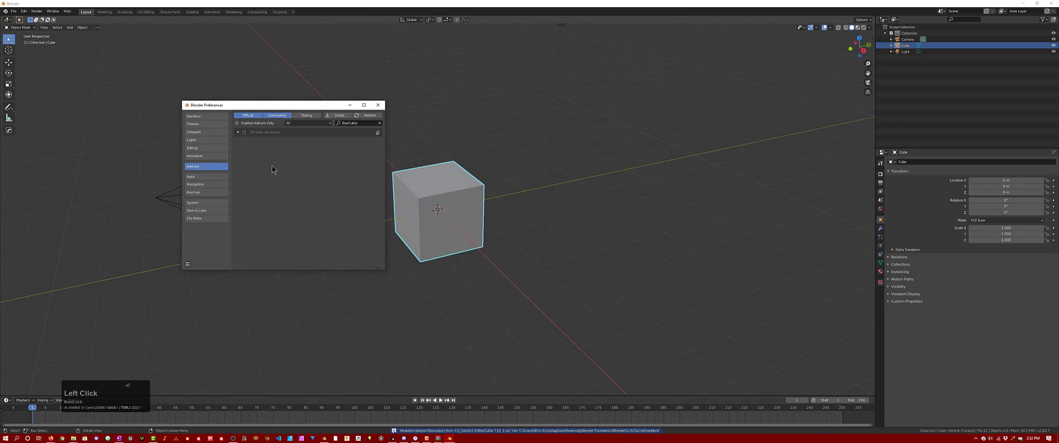
click(244, 132)
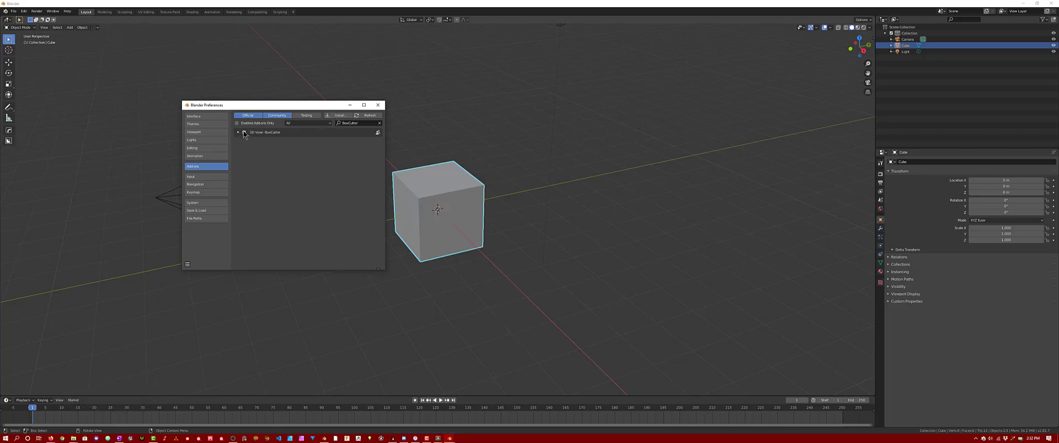
Step: Search the add-ons for "loop" and enable the Mesh: LoopTools add-on
click(379, 123)
text(lap)
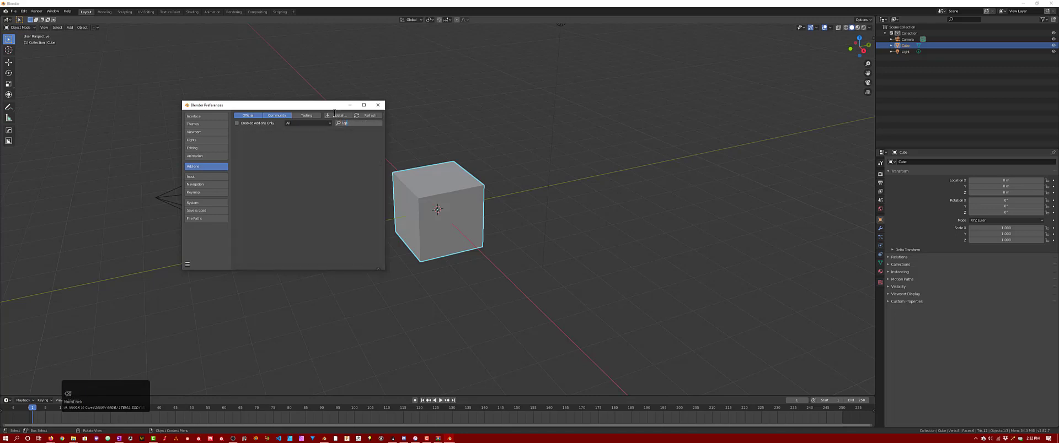
key(Return)
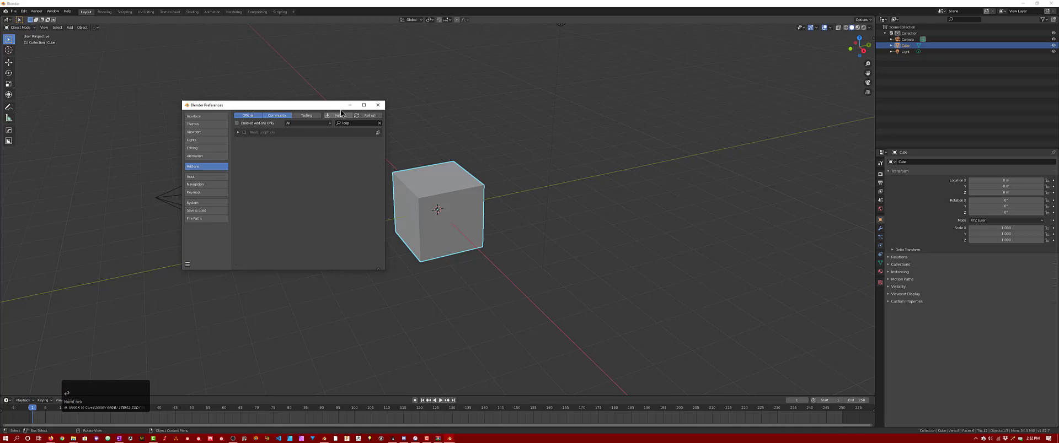
click(245, 133)
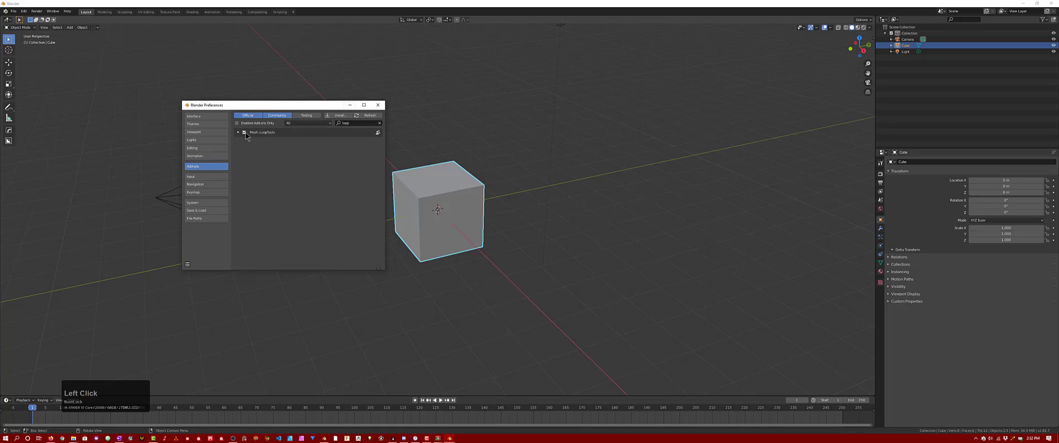
Step: Search the add-ons for "node" and enable the Node Wrangler add-on
click(379, 123)
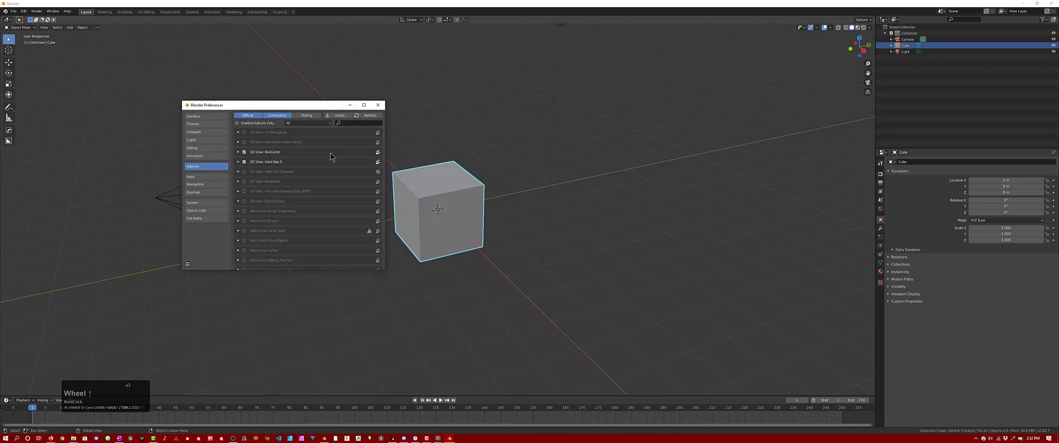
scroll(325, 155, down, 7)
scroll(322, 151, up, 8)
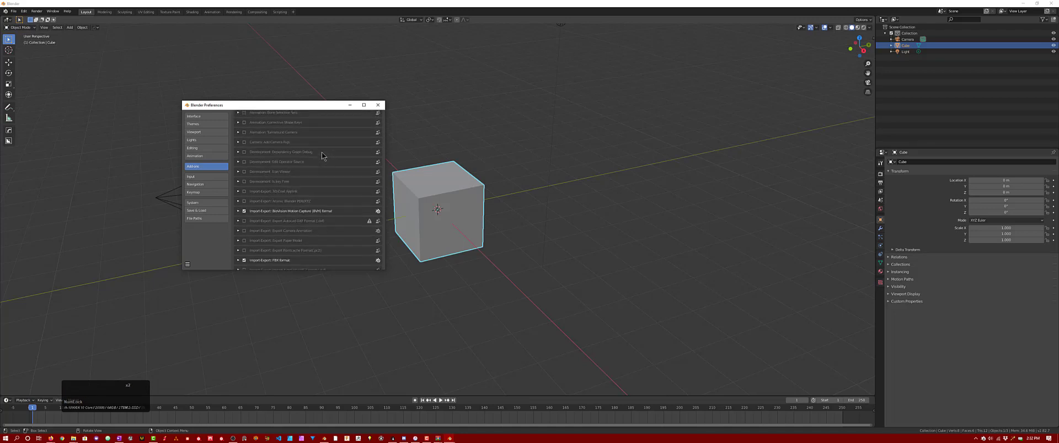
click(347, 123)
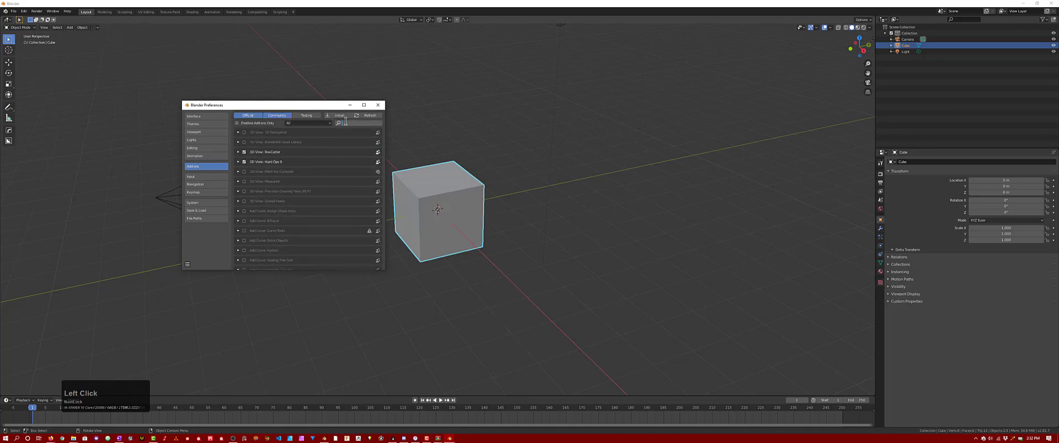
text(nodes)
key(BackSpace)
key(Return)
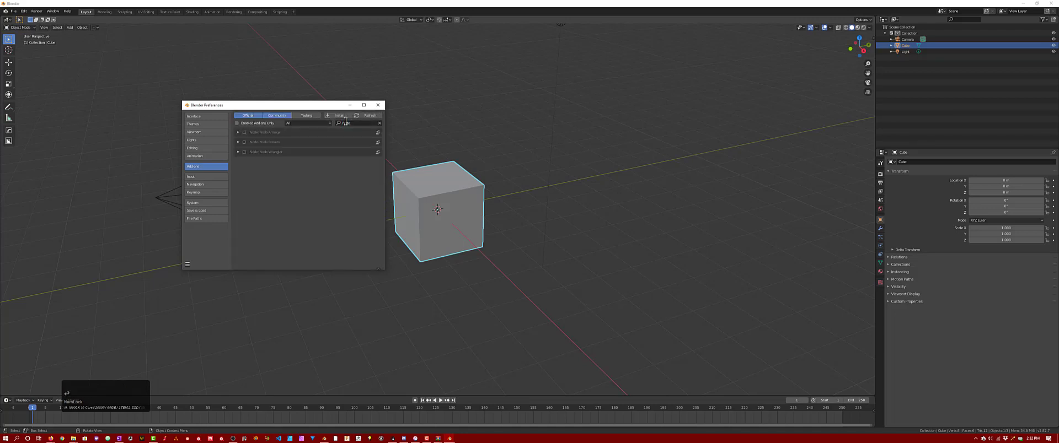
click(244, 152)
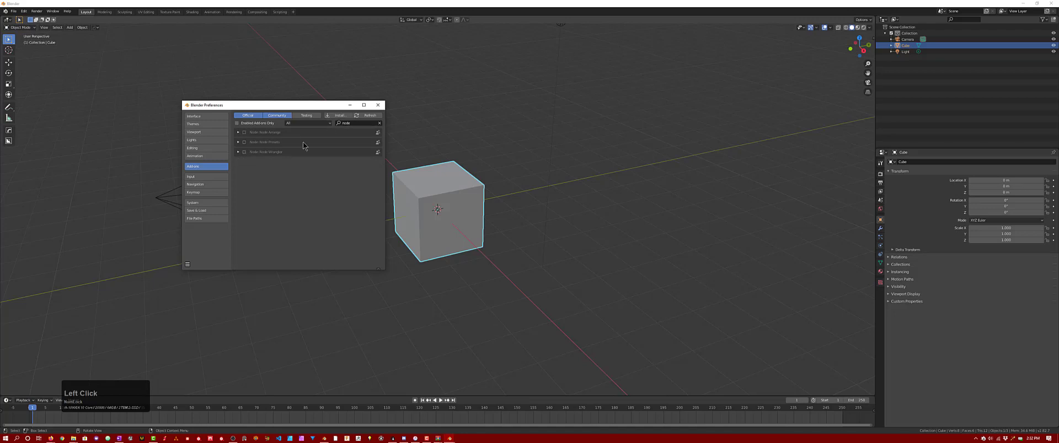
Step: Search the add-ons for "ima", clear the search, look through the full add-on list and close the preferences
click(353, 123)
key(BackSpace)
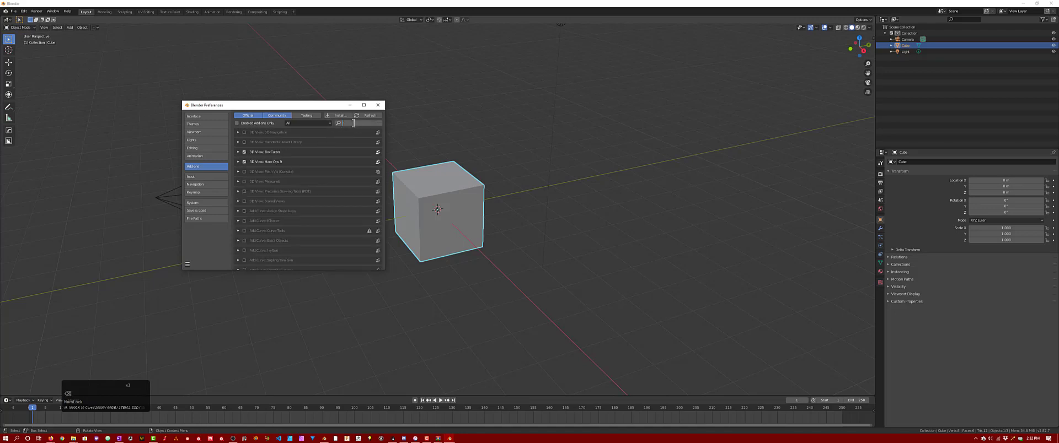
text(ima)
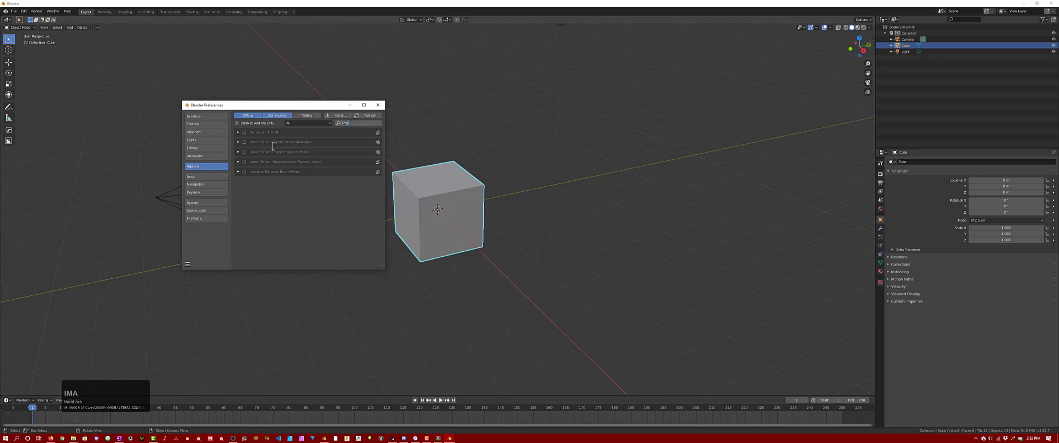
key(ctrl+BackSpace)
scroll(312, 183, up, 4)
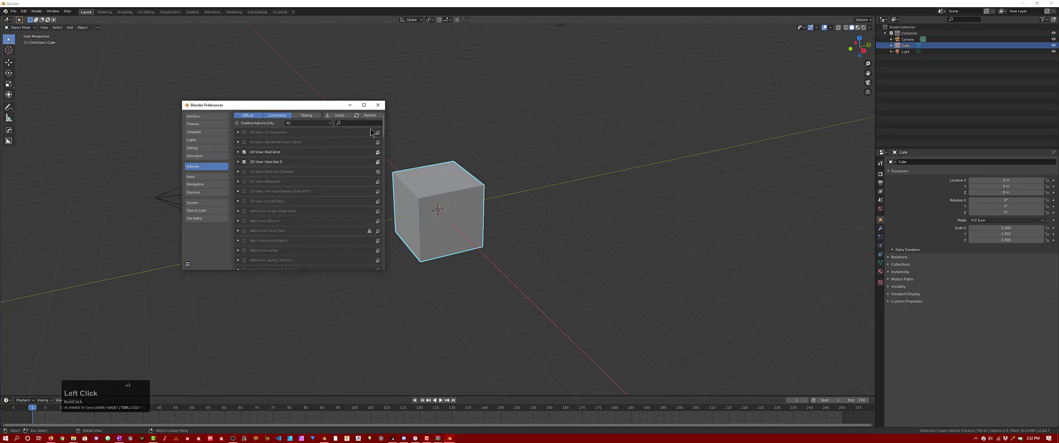
scroll(313, 184, down, 5)
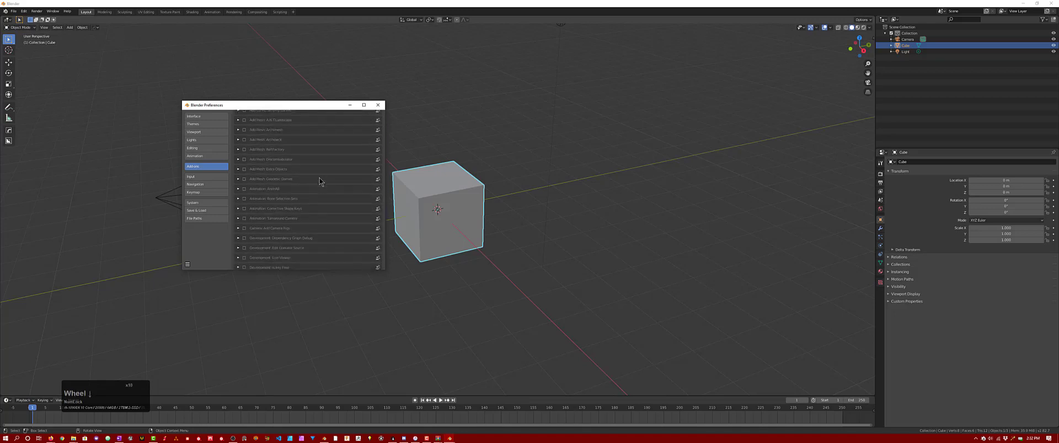
scroll(319, 181, down, 2)
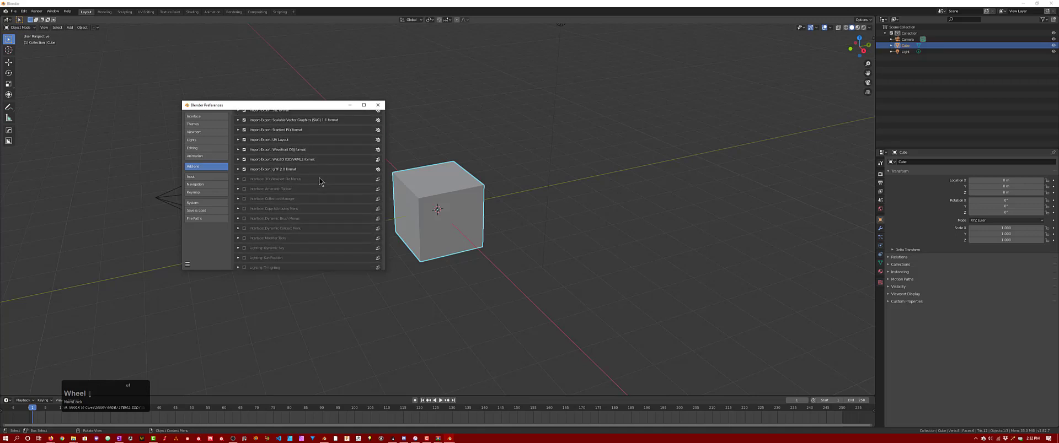
scroll(319, 182, down, 5)
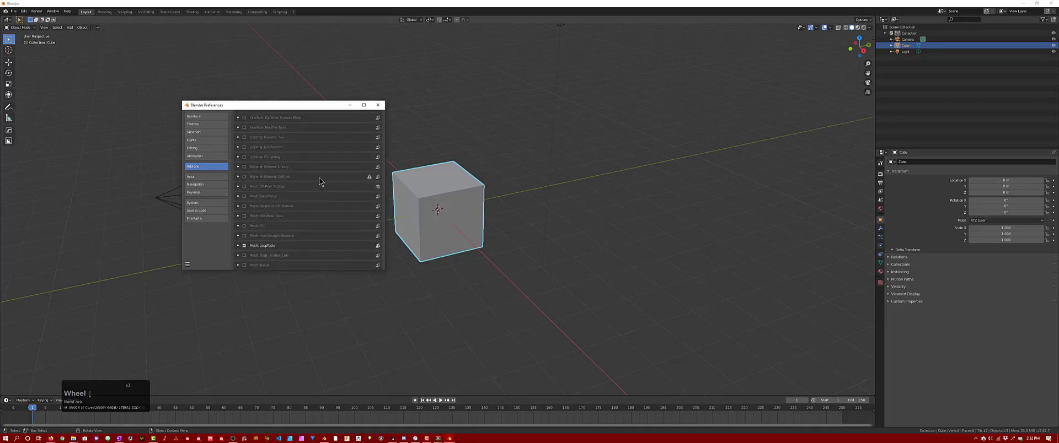
scroll(320, 182, down, 4)
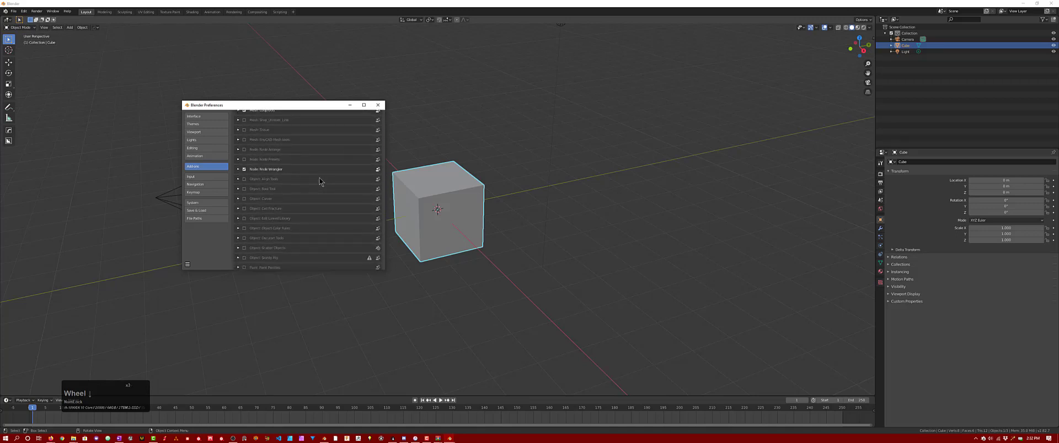
scroll(319, 178, down, 4)
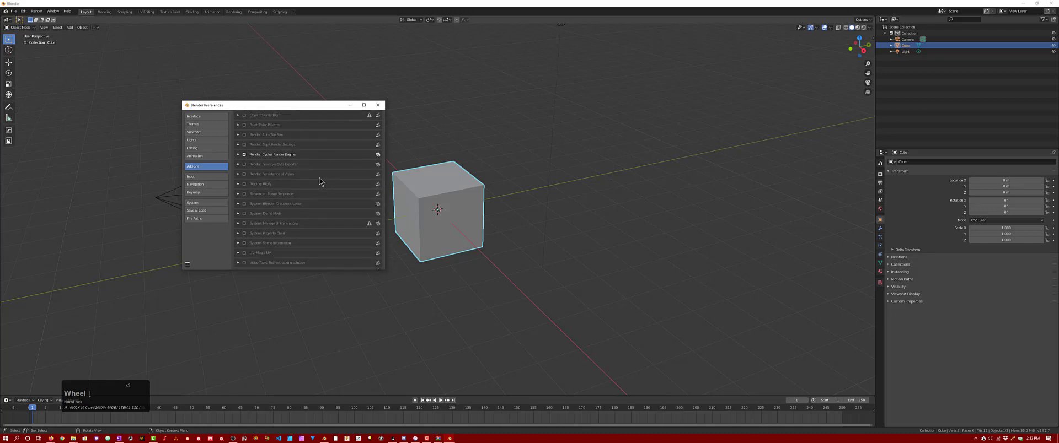
click(378, 108)
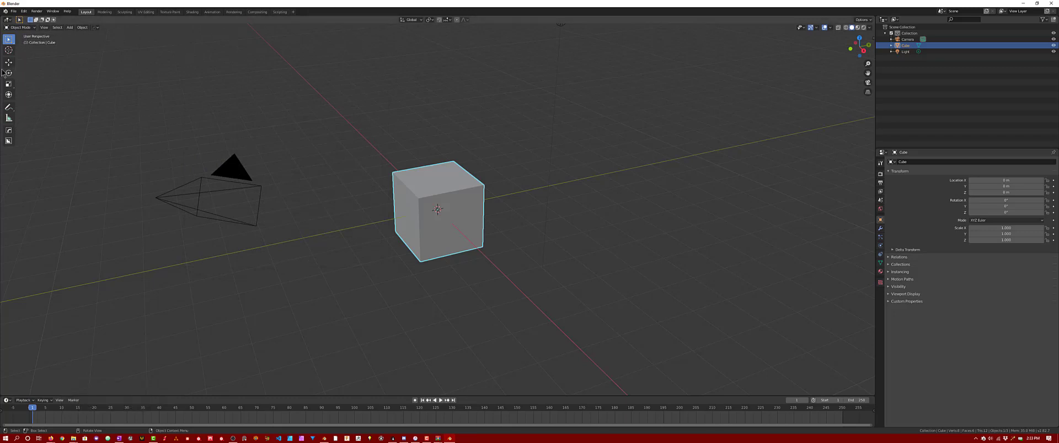
Step: Reopen the add-on preferences, search for "edit" and clear the search
click(24, 11)
click(48, 100)
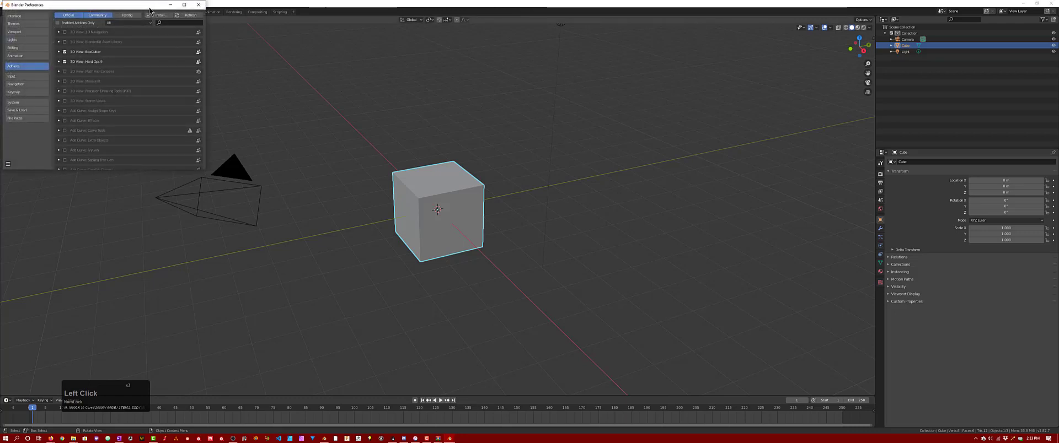
drag(152, 5, 255, 72)
click(272, 90)
text(edit)
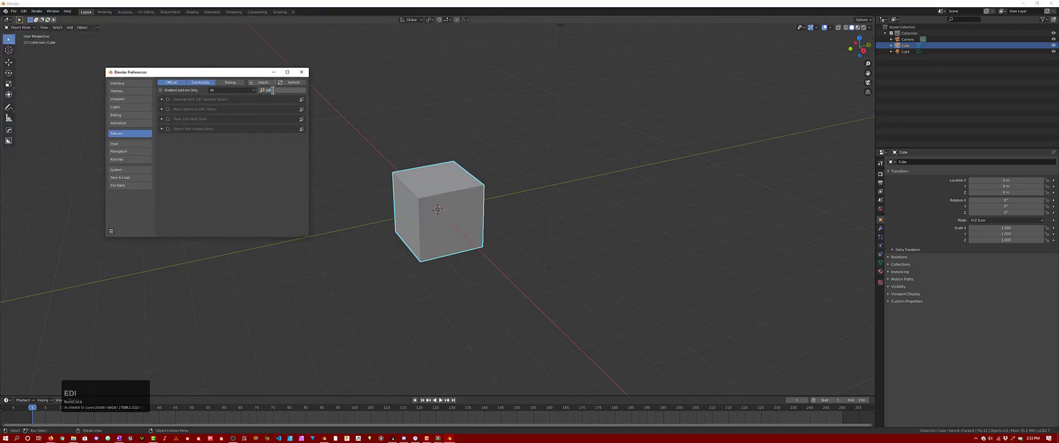
key(Return)
click(204, 115)
key(BackSpace)
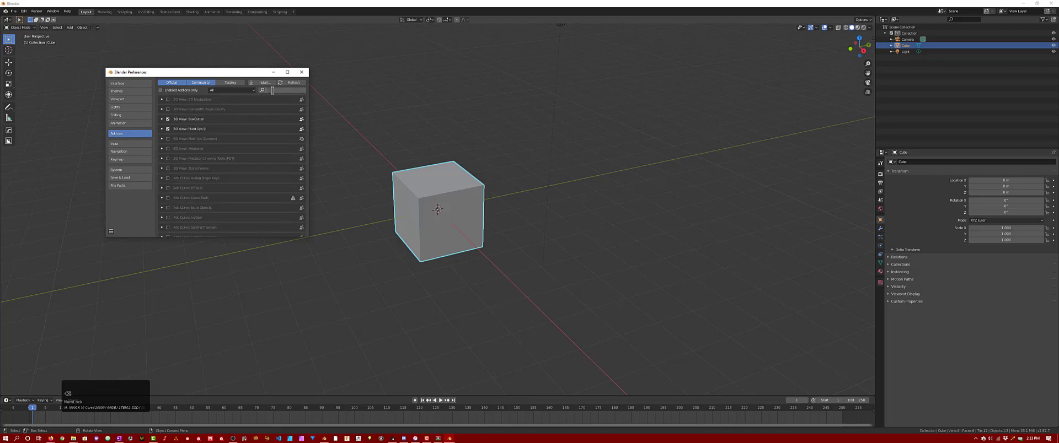
Step: Search the add-ons for "cur", enable Add Curve: Curve Tools and close the preferences
text(cur)
key(Return)
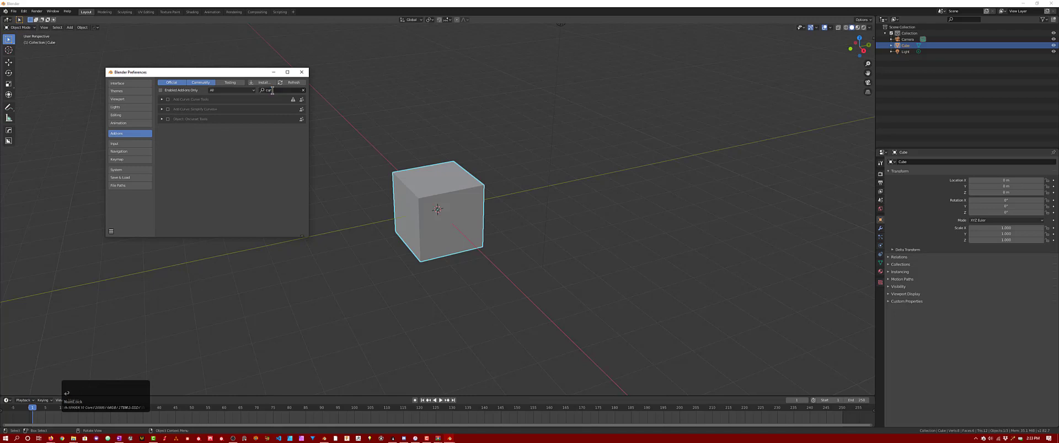
click(168, 100)
click(302, 72)
Step: Select all objects in the default scene, including the cube, camera and light, and delete them
middle_drag(442, 200, 460, 193)
key(a)
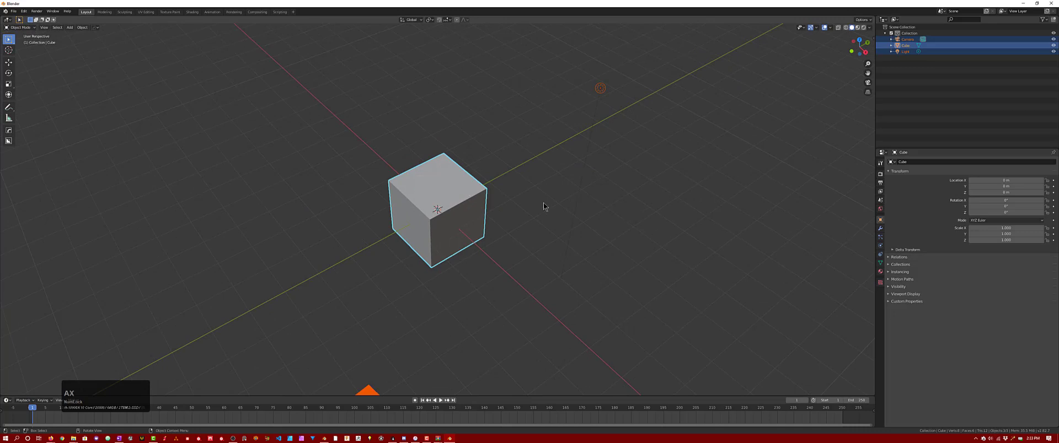
middle_drag(543, 204, 468, 209)
key(alt+a)
key(a)
key(x)
click(492, 214)
Step: Add a Bezier circle to the empty scene and set the handle type of all its points to Vector
key(shift+a)
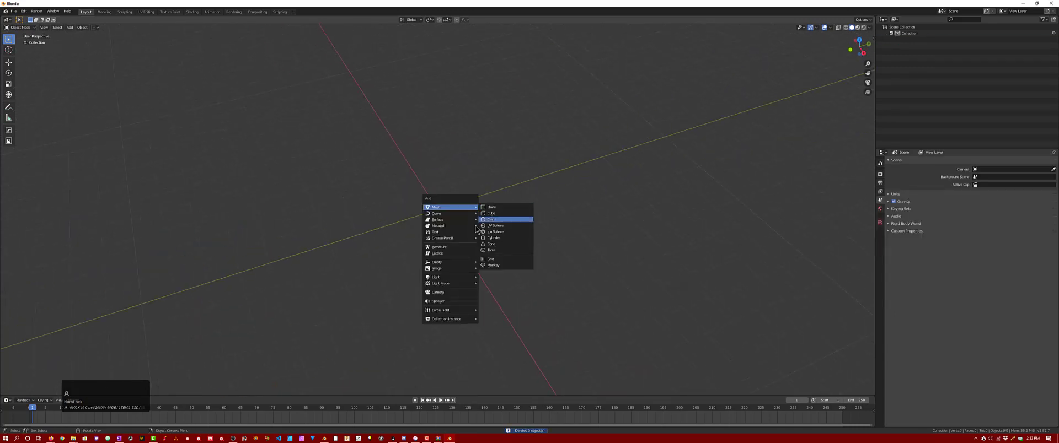
click(452, 213)
click(488, 220)
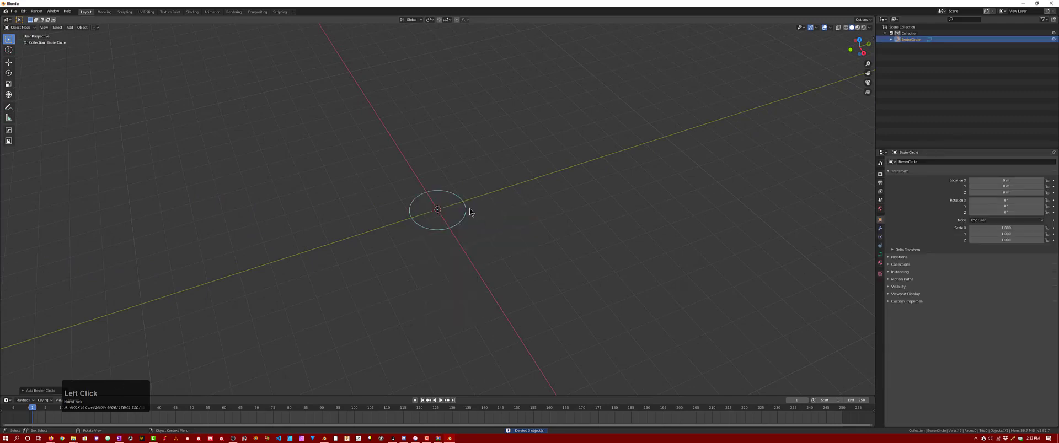
key(Tab)
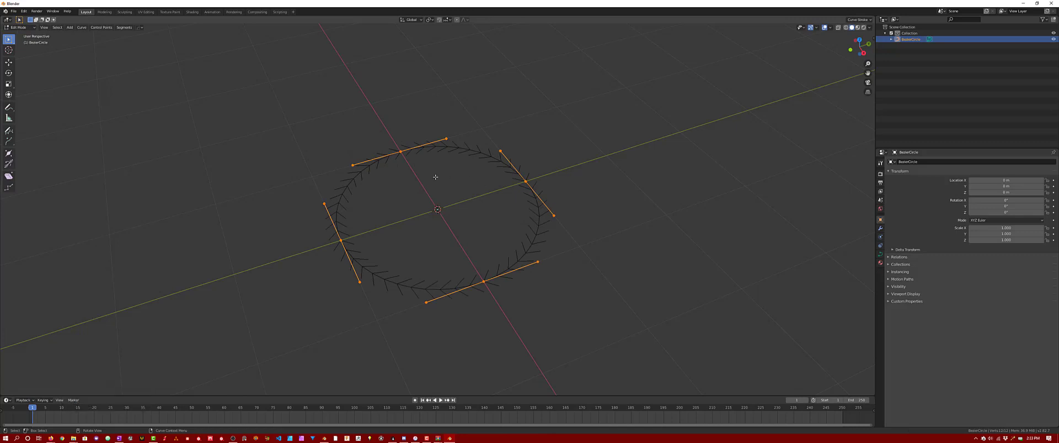
key(v)
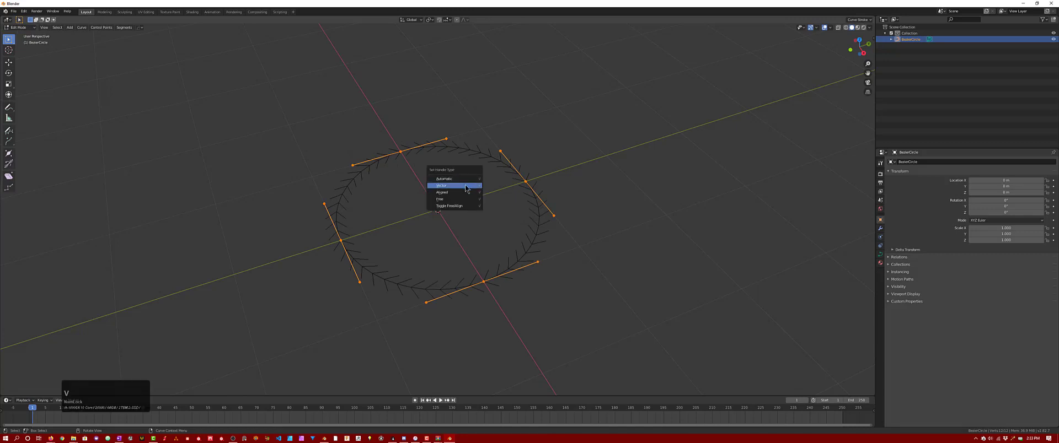
click(471, 185)
Step: Round one corner of the square curve with Bezier points Fillet, reduce its radius slightly and inspect the corner in Object Mode
click(397, 151)
middle_drag(399, 153, 388, 129)
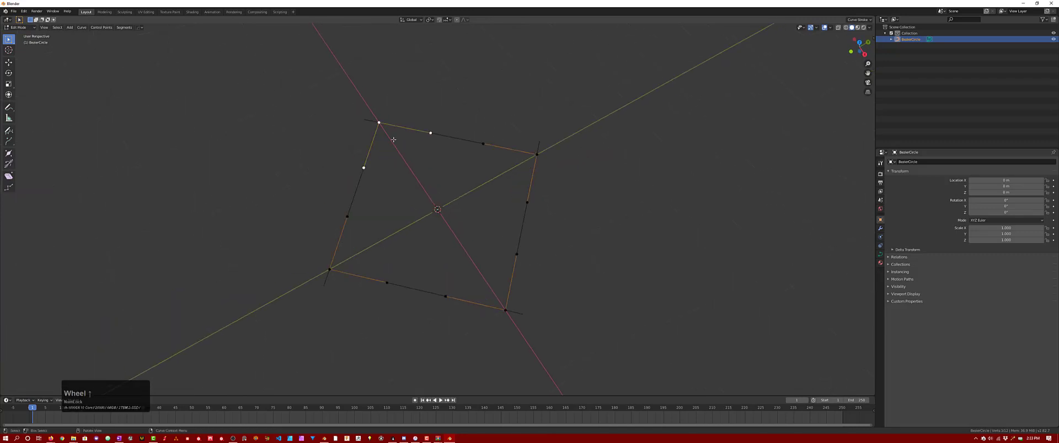
right_click(387, 128)
click(384, 129)
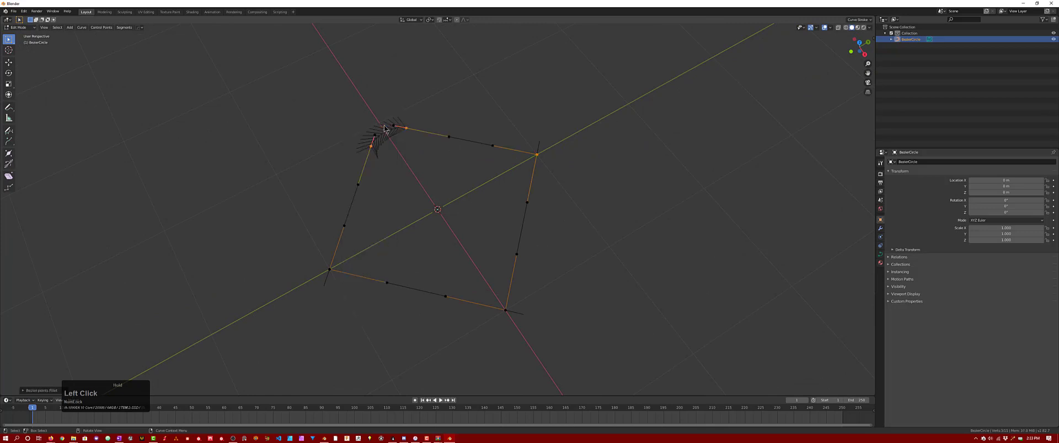
key(F9)
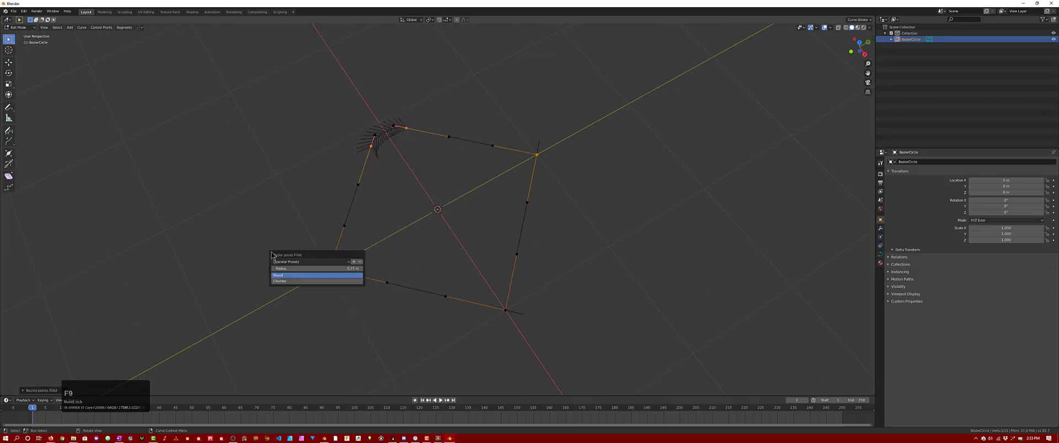
mouse_move(312, 268)
mouse_down()
mouse_move(343, 269)
mouse_move(326, 269)
mouse_up()
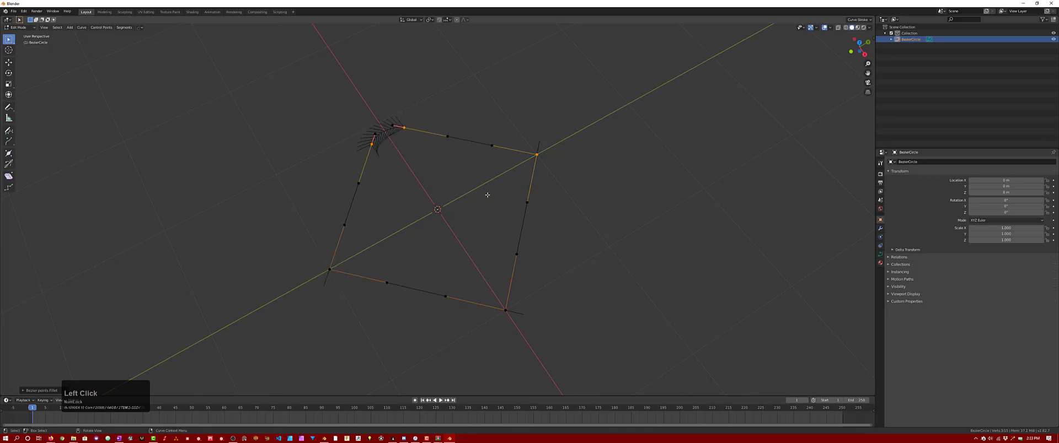
key(Tab)
middle_drag(472, 180, 425, 155)
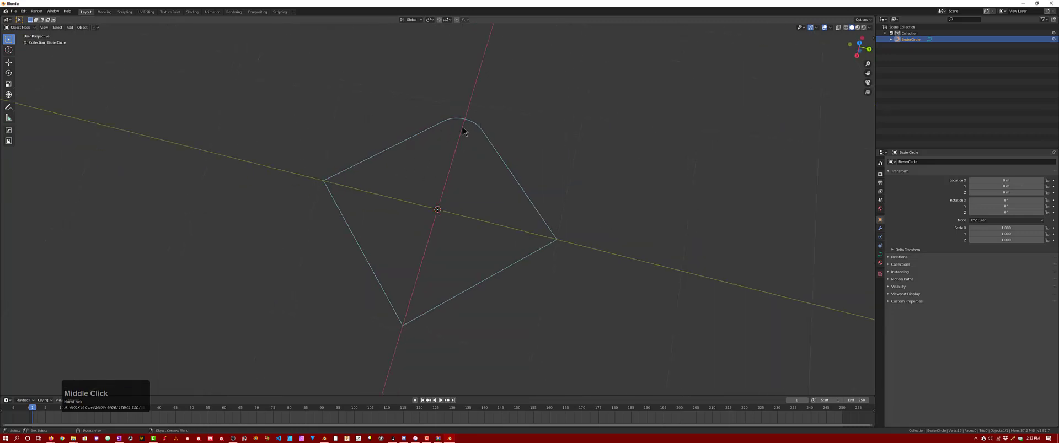
middle_drag(335, 206, 396, 162)
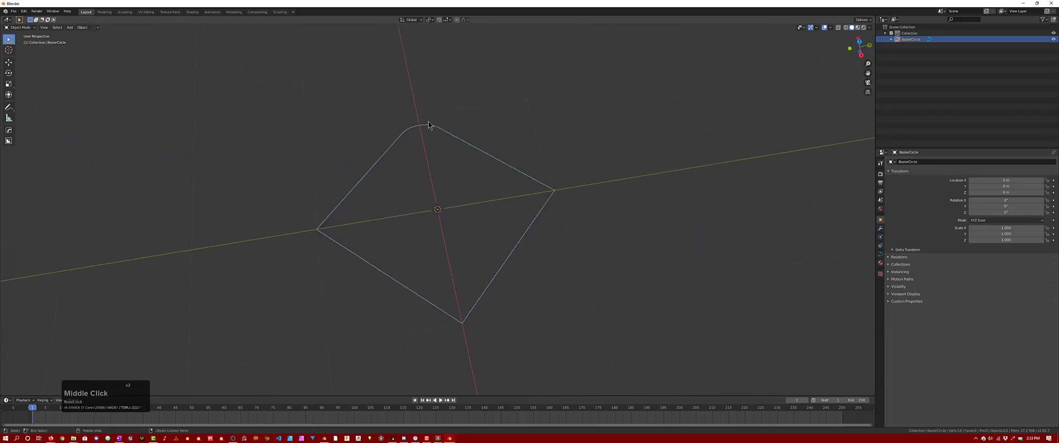
Step: Delete the curve and reload the default scene without saving the changes
key(x)
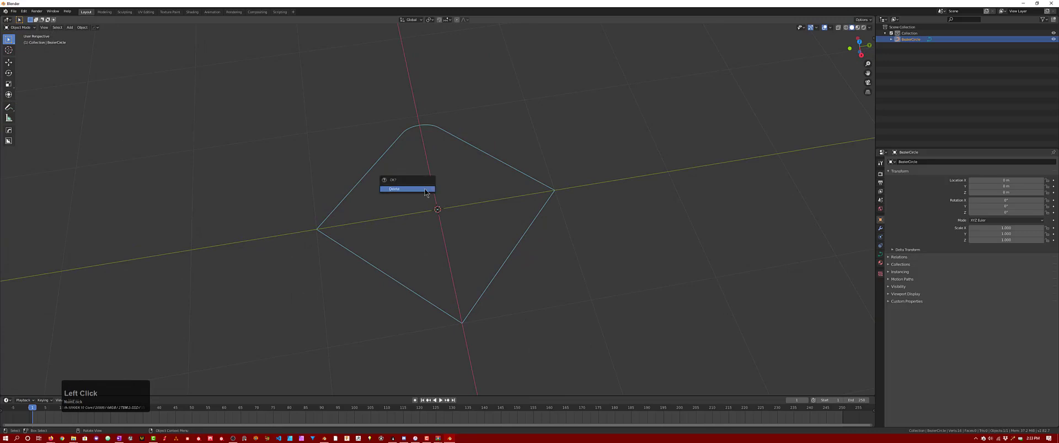
click(402, 183)
ctrl+middle_drag(405, 184, 433, 177)
key(ctrl+q)
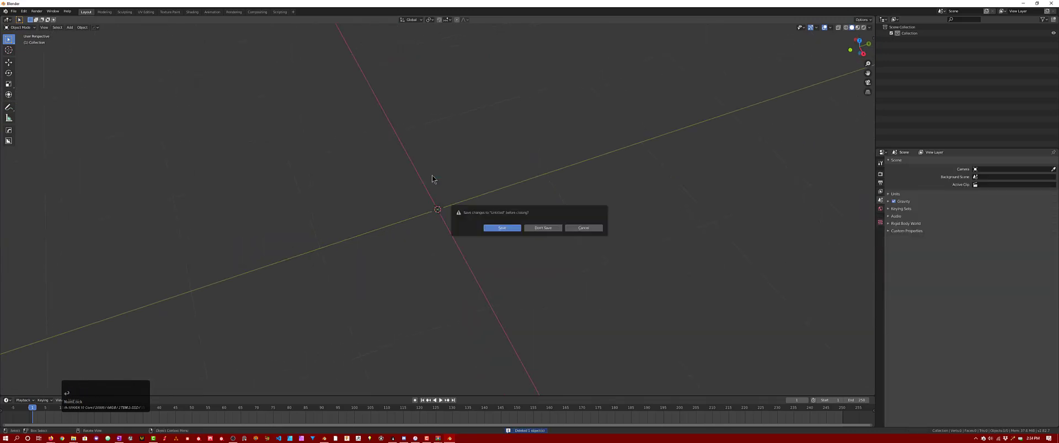
click(542, 228)
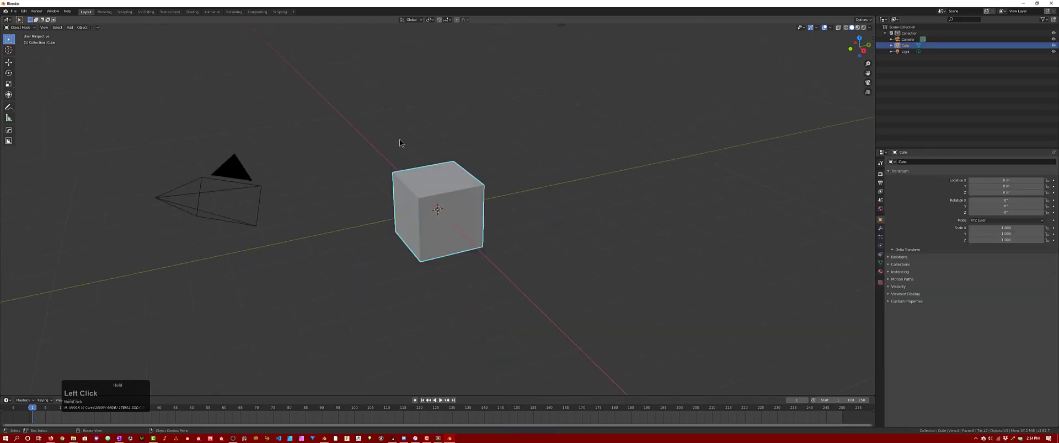
Step: Delete the light from the default scene
middle_drag(408, 165, 395, 164)
scroll(396, 154, up, 2)
scroll(400, 157, down, 4)
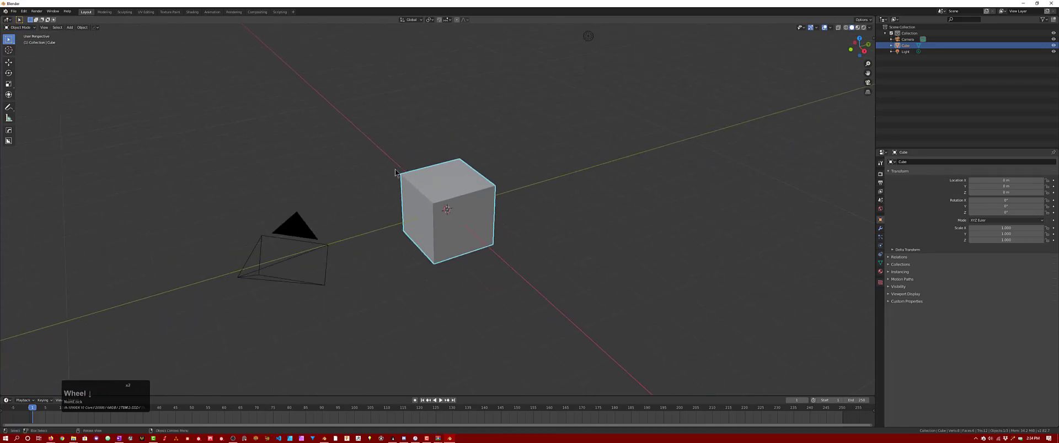
click(554, 78)
key(x)
click(553, 76)
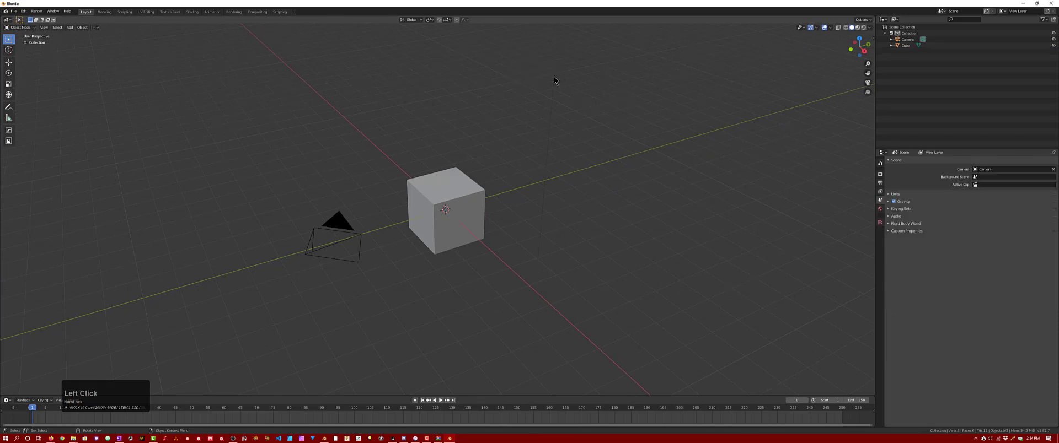
Step: Hide everything except the cube and make BoxCutter the active tool
scroll(441, 195, up, 2)
click(441, 195)
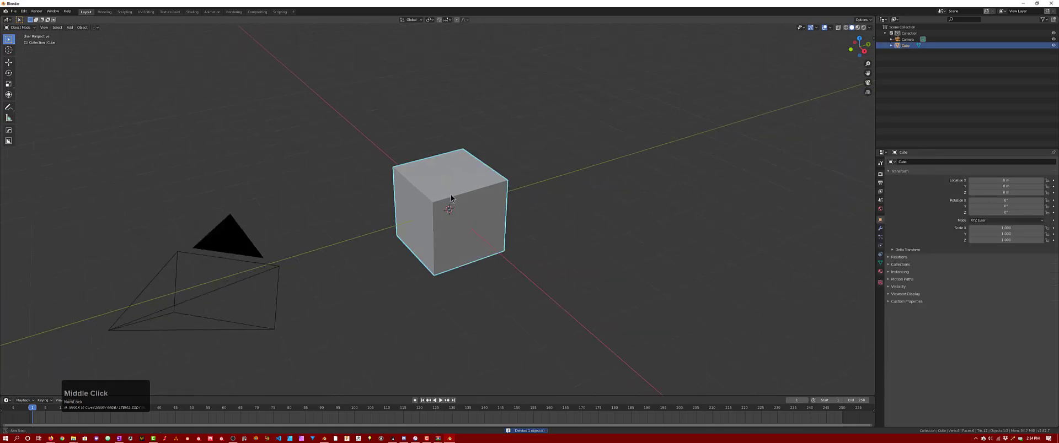
shift+middle_drag(441, 195, 452, 180)
key(shift+h)
scroll(424, 174, up, 2)
scroll(435, 174, up, 1)
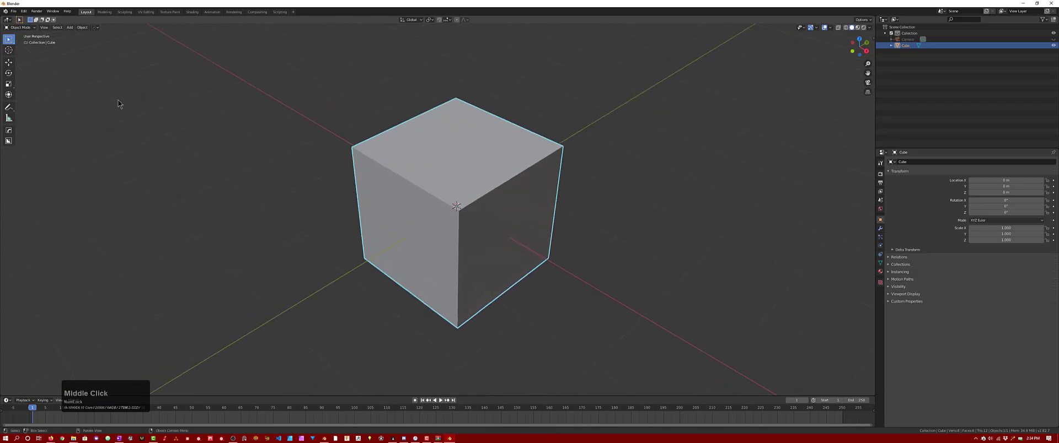
middle_drag(412, 159, 411, 159)
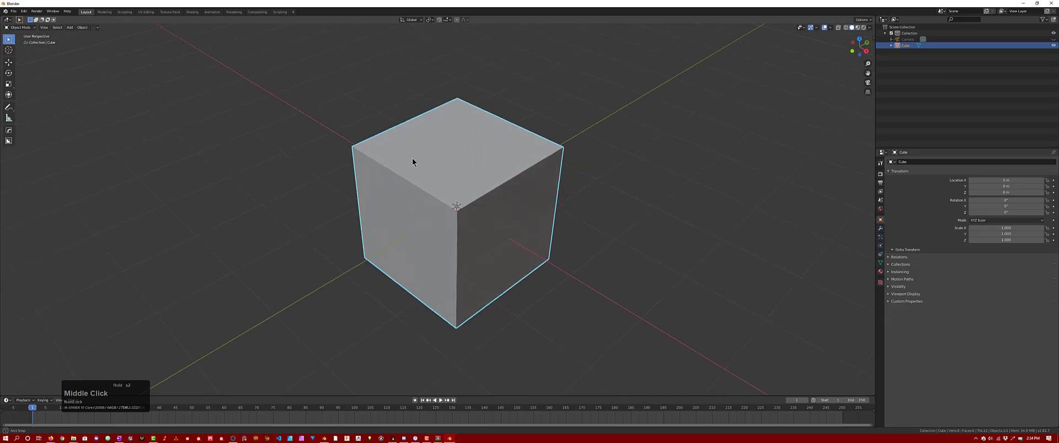
click(12, 143)
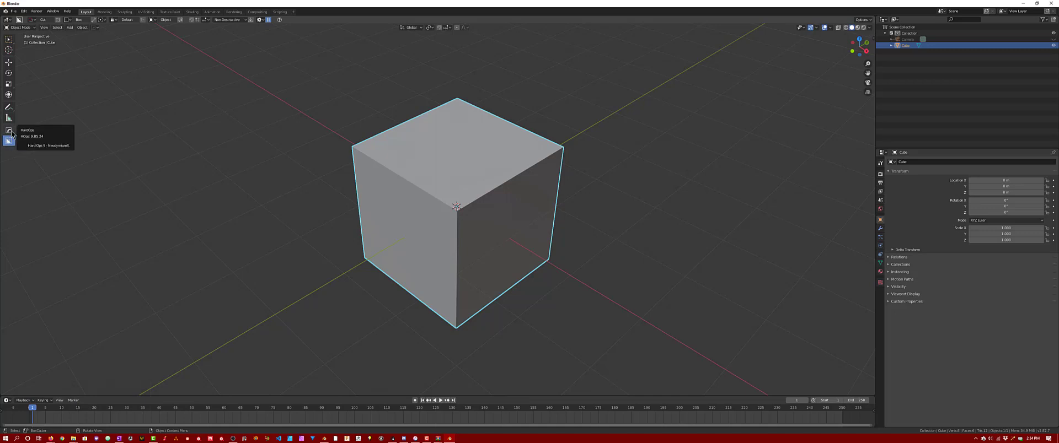
Step: Shrink Blender to a small window over the desktop and maximize its 3D viewport area
double_click(394, 9)
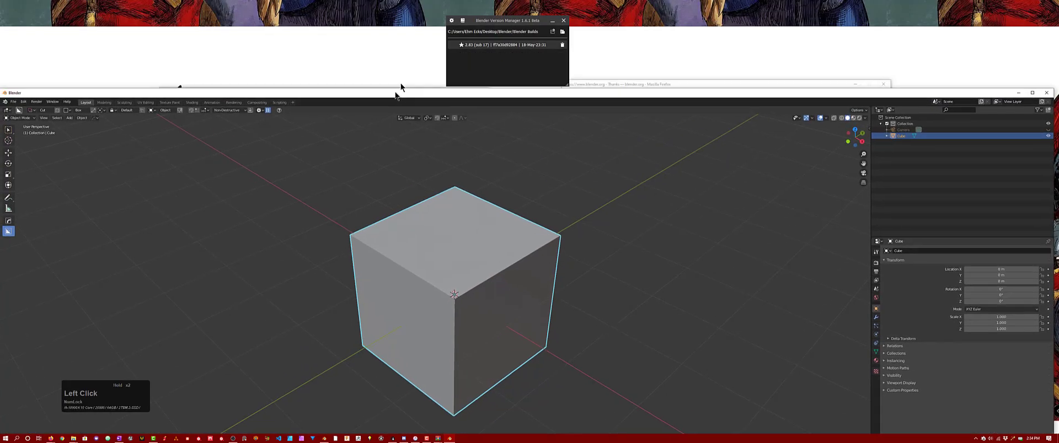
drag(88, 67, 71, 188)
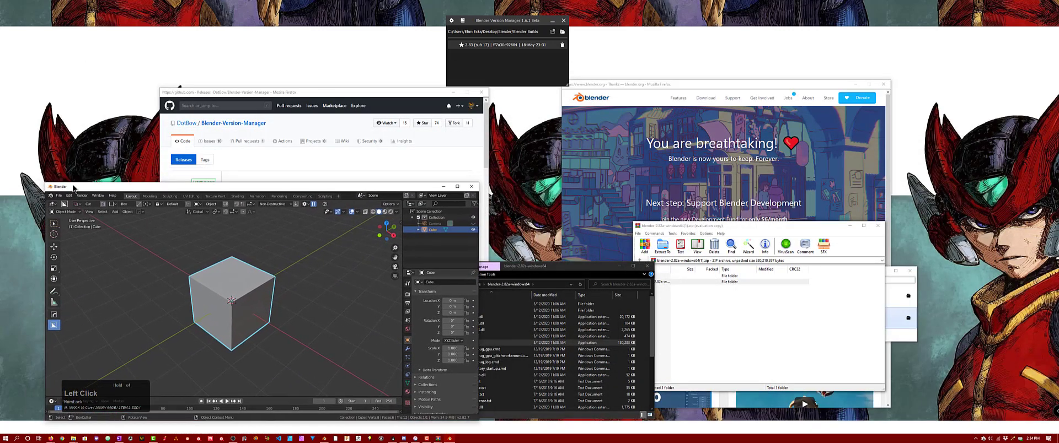
drag(479, 246, 538, 246)
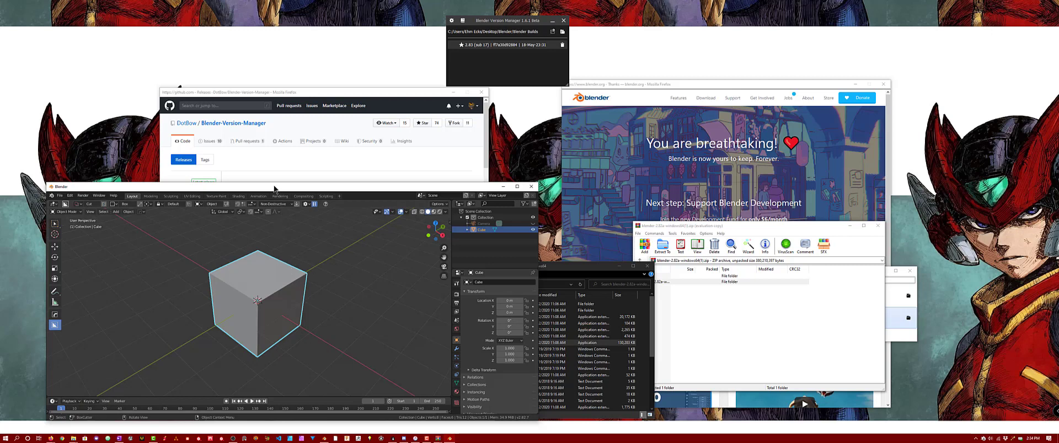
drag(274, 187, 272, 193)
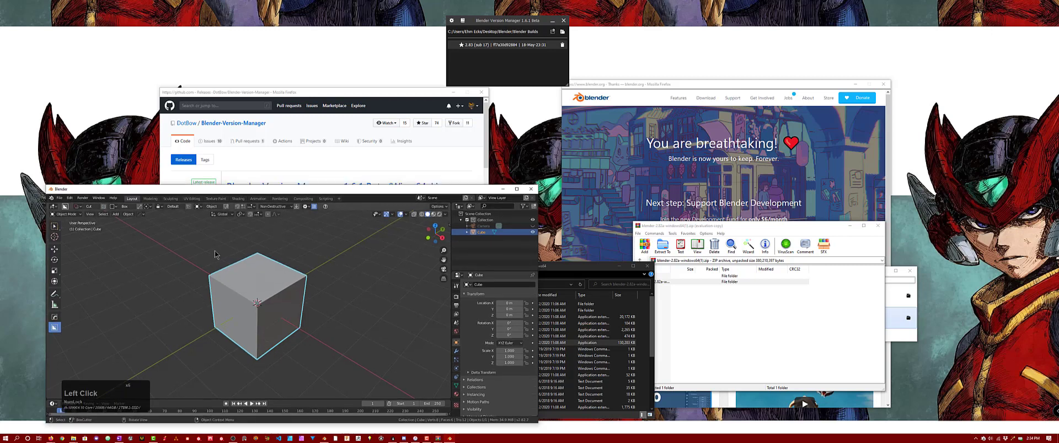
key(ctrl+space)
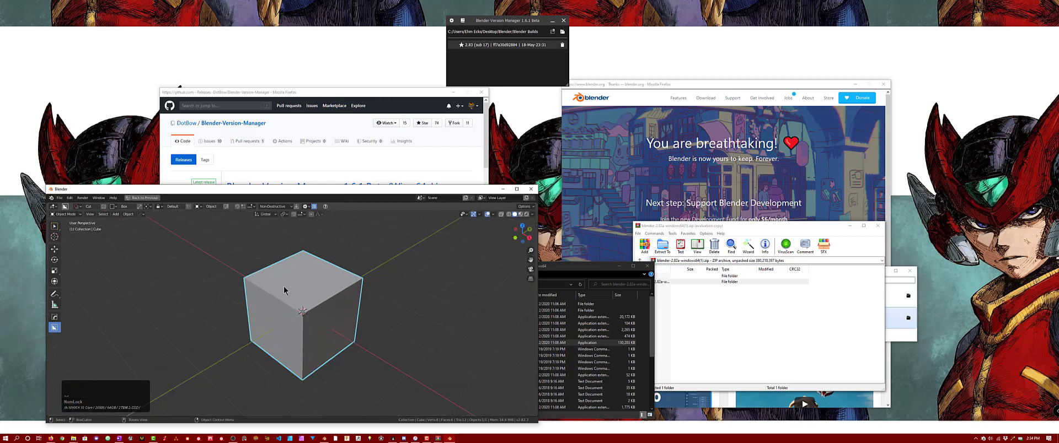
Step: Save the current scene and layout as the startup file
click(59, 198)
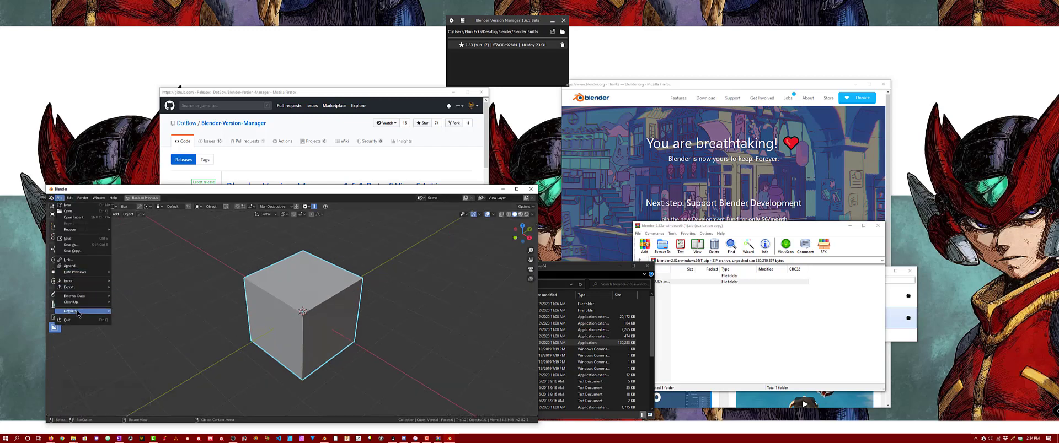
mouse_move(78, 312)
click(130, 312)
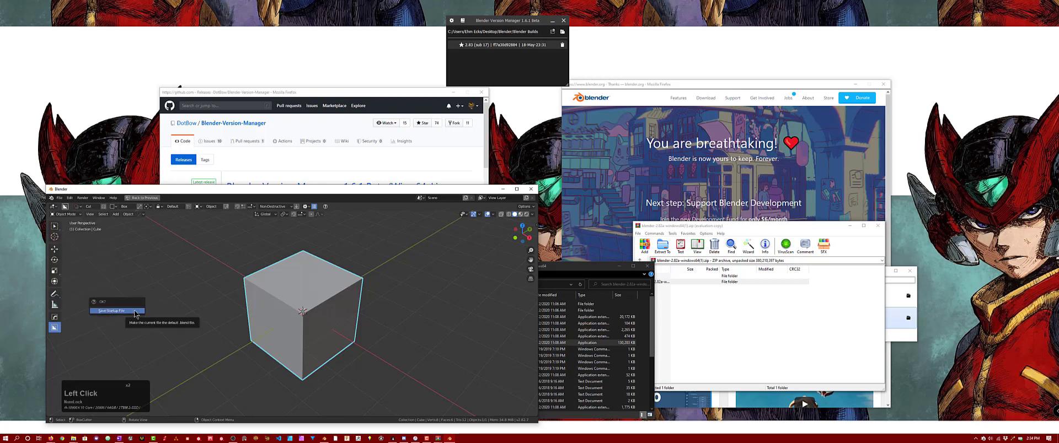
click(143, 312)
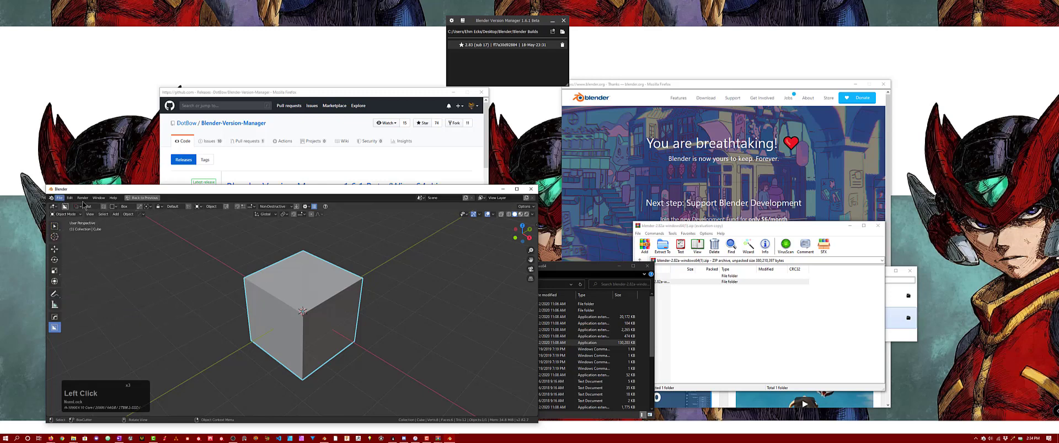
Step: Close Blender without saving, relaunch blender.exe from the blender-2.82a-windows64 folder and dismiss the splash screen
click(531, 189)
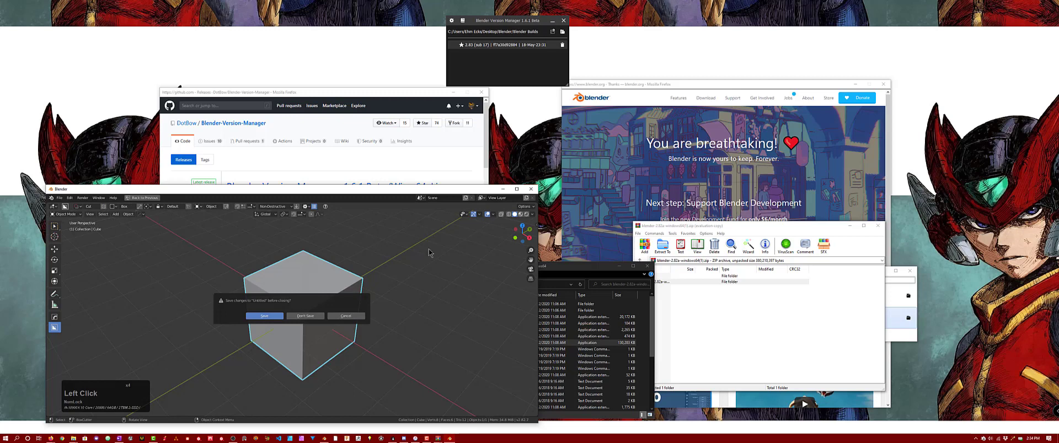
click(304, 316)
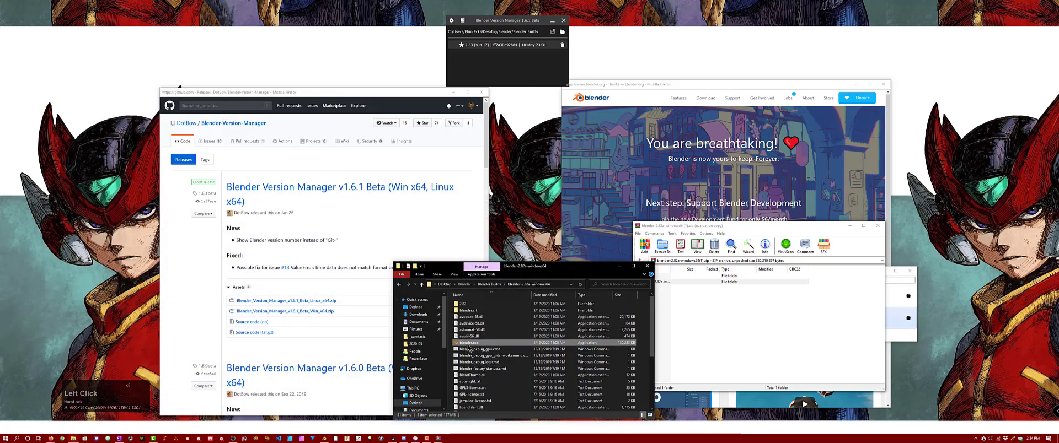
double_click(468, 342)
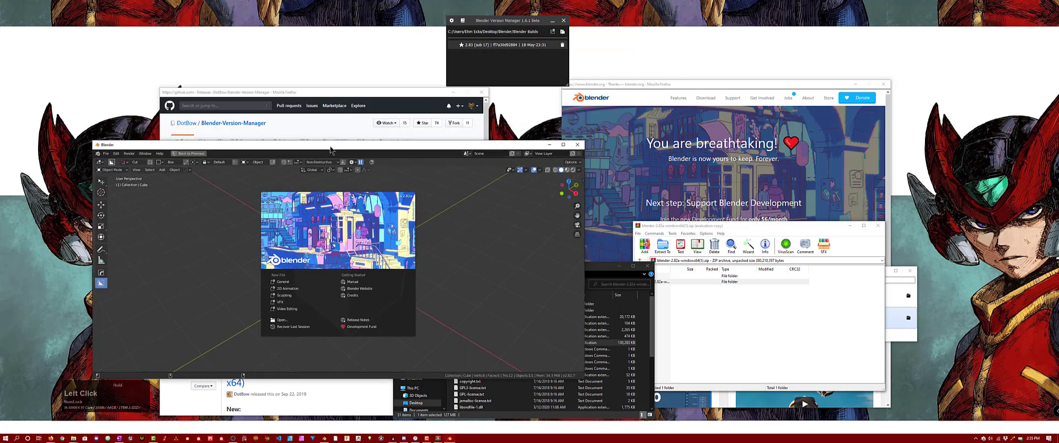
drag(326, 143, 287, 189)
drag(285, 188, 288, 195)
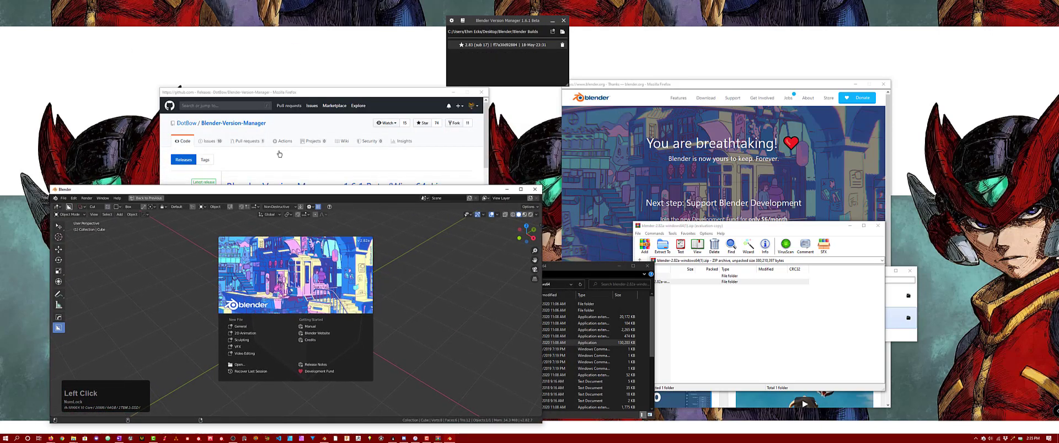
click(283, 227)
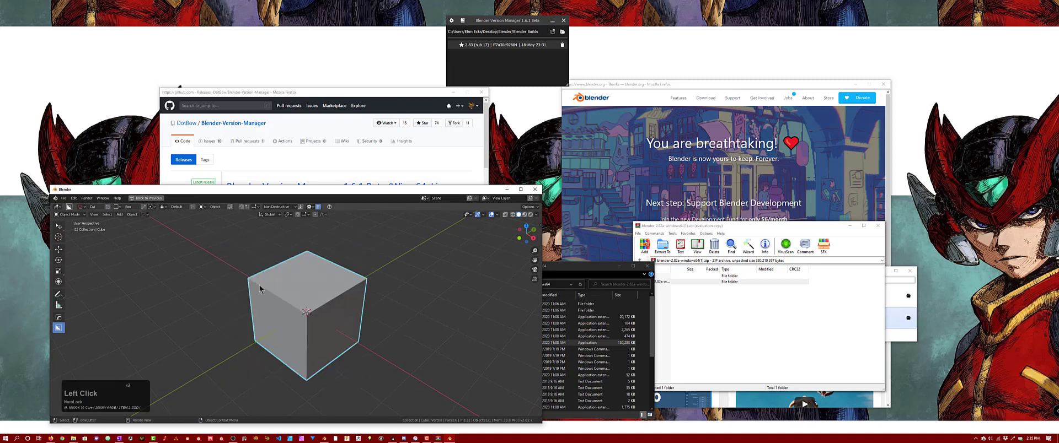
Step: Cut several rectangular pockets into the cube's top and side faces with BoxCutter
middle_drag(276, 237, 270, 248)
scroll(269, 250, up, 2)
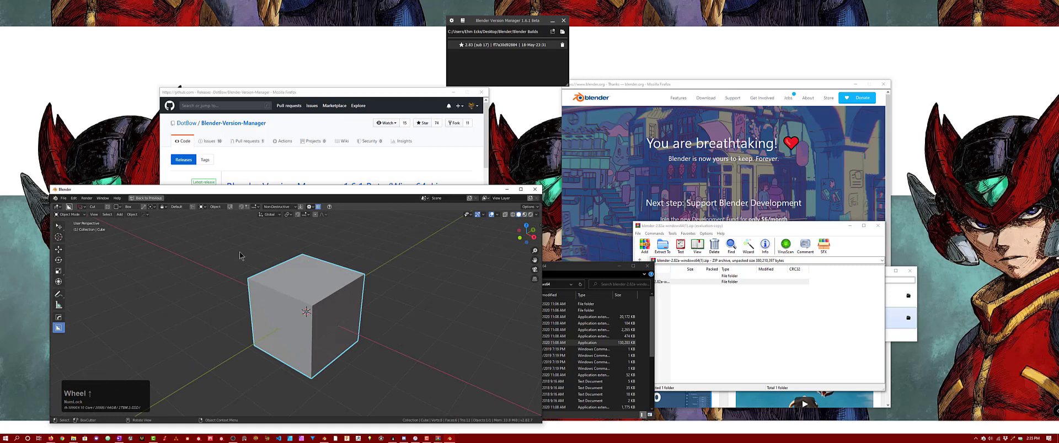
middle_drag(352, 342, 295, 267)
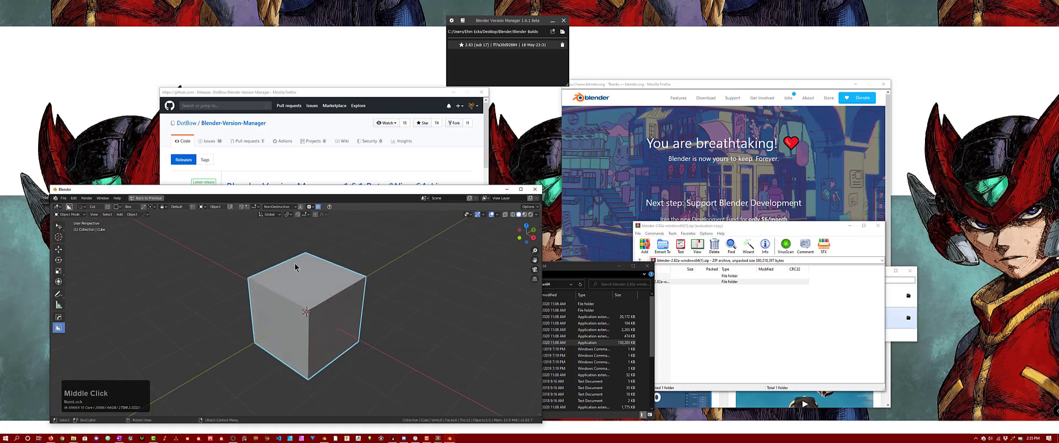
mouse_move(300, 282)
mouse_down()
mouse_move(322, 306)
mouse_move(302, 306)
mouse_move(300, 356)
mouse_up()
click(301, 281)
click(296, 339)
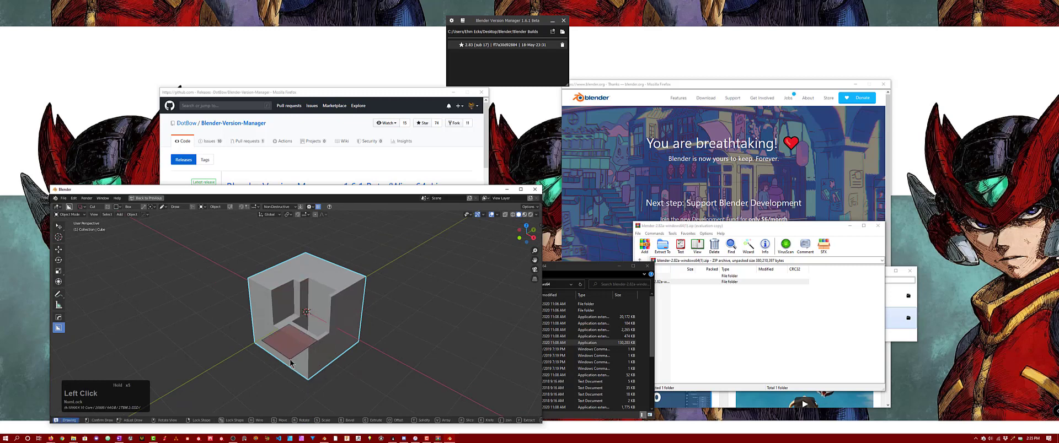
double_click(302, 357)
drag(281, 293, 260, 325)
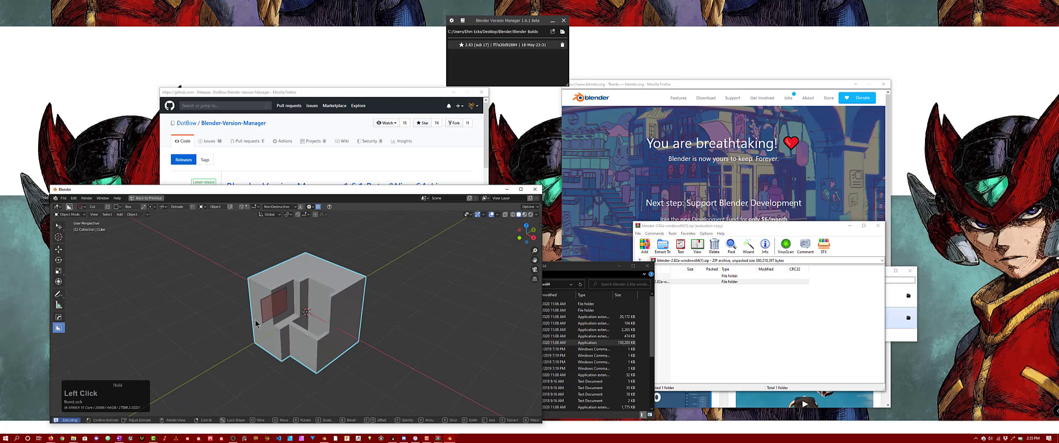
double_click(255, 315)
drag(296, 269, 303, 310)
click(302, 310)
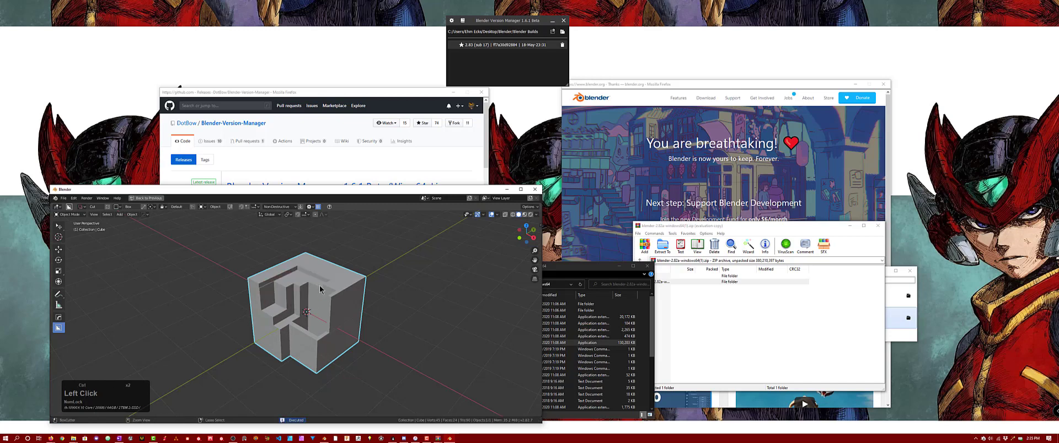
Step: Start a new file without saving to discard the test cuts
key(ctrl+z)
key(ctrl+q)
click(310, 316)
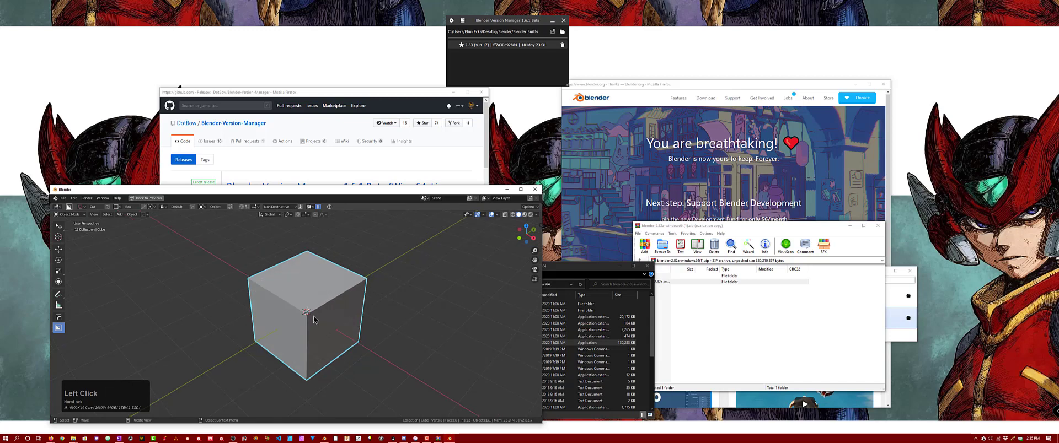
Step: Cut boxes out of the cube's front corner with BoxCutter and apply the HardOps Bevel
drag(314, 293, 306, 325)
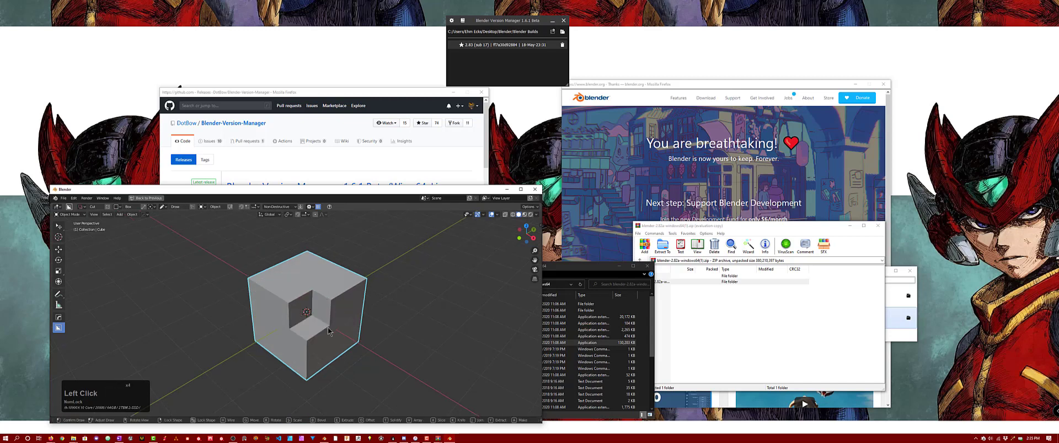
drag(340, 302, 318, 357)
scroll(372, 297, up, 1)
key(q)
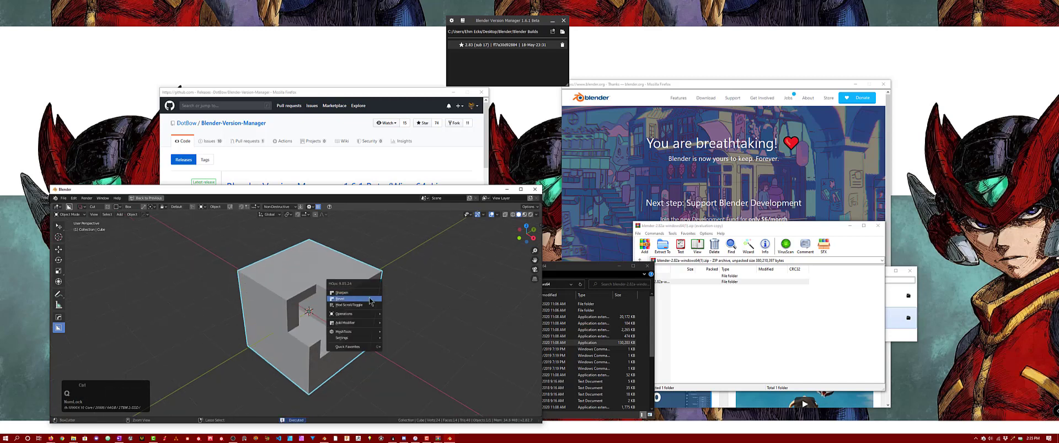
click(360, 296)
click(354, 295)
key(q)
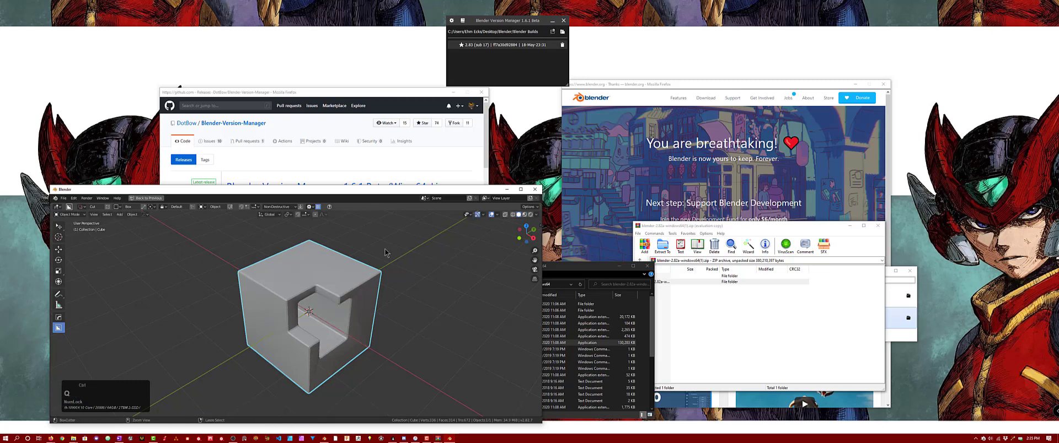
Step: Apply the Eevee HQ viewport setup and inspect the beveled cube's shading
key(ctrl+n)
key(v)
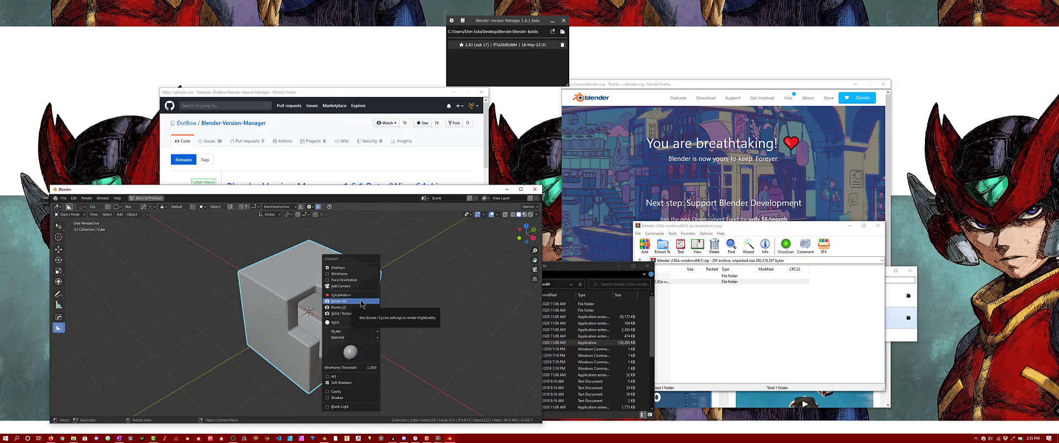
click(361, 303)
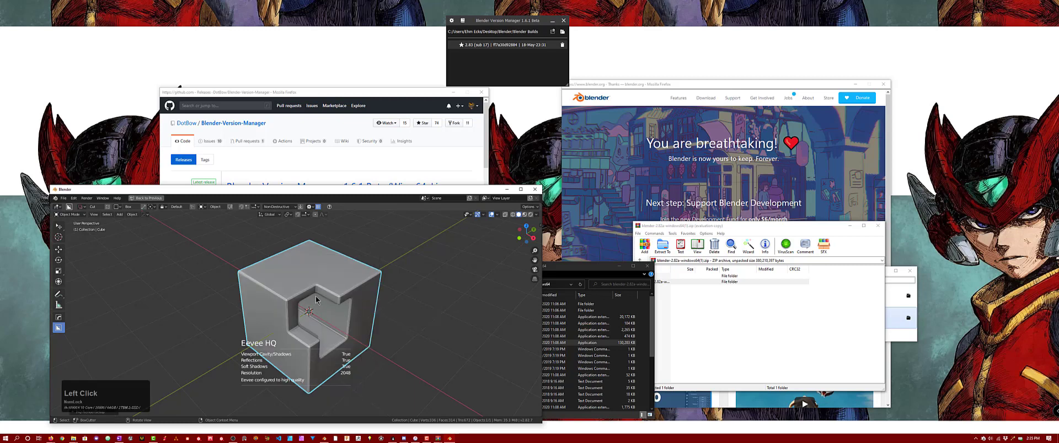
scroll(315, 296, up, 2)
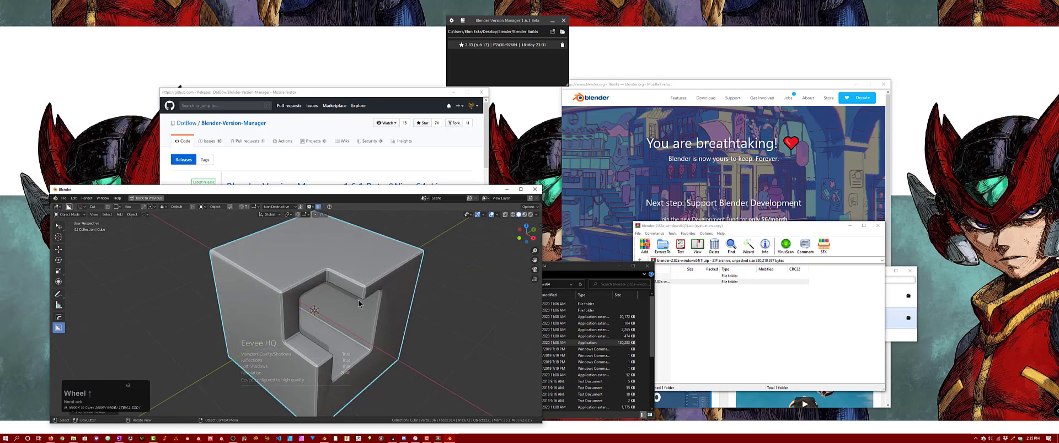
click(536, 214)
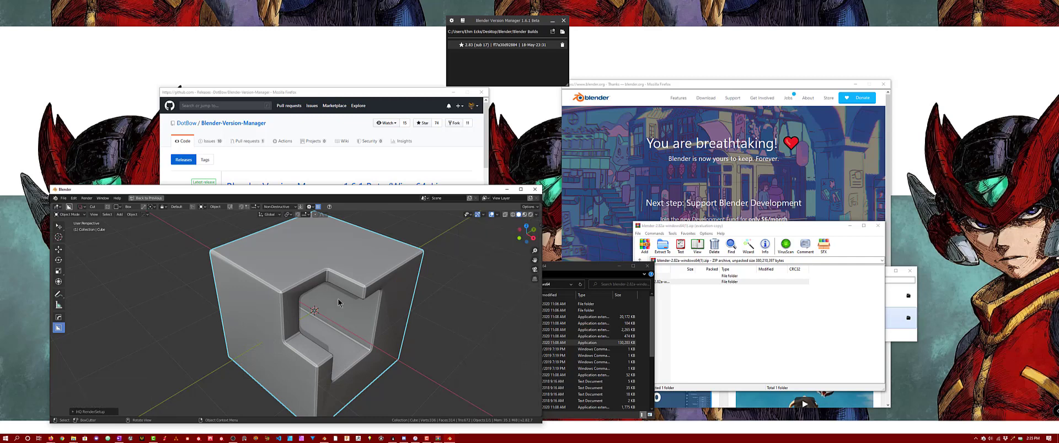
scroll(337, 301, down, 3)
middle_drag(334, 300, 344, 302)
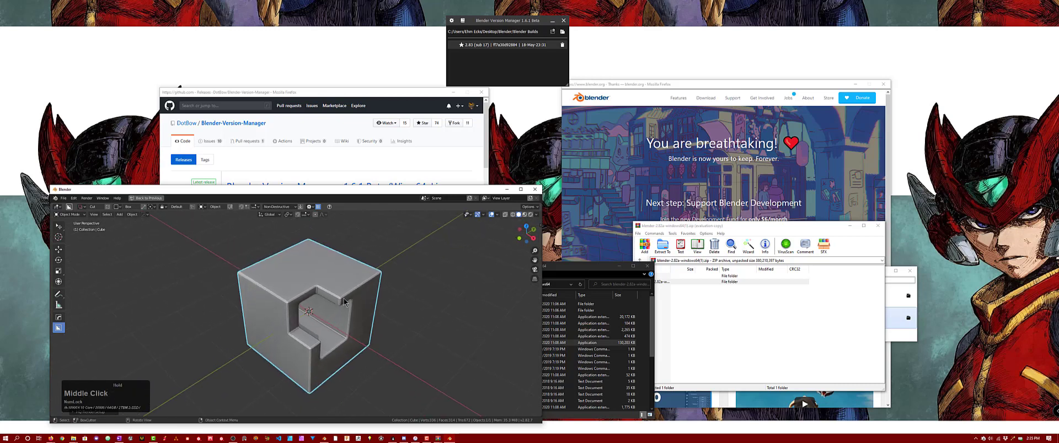
Step: Start a new file without saving and apply the Eevee HQ setup to the default cube scene
key(ctrl+q)
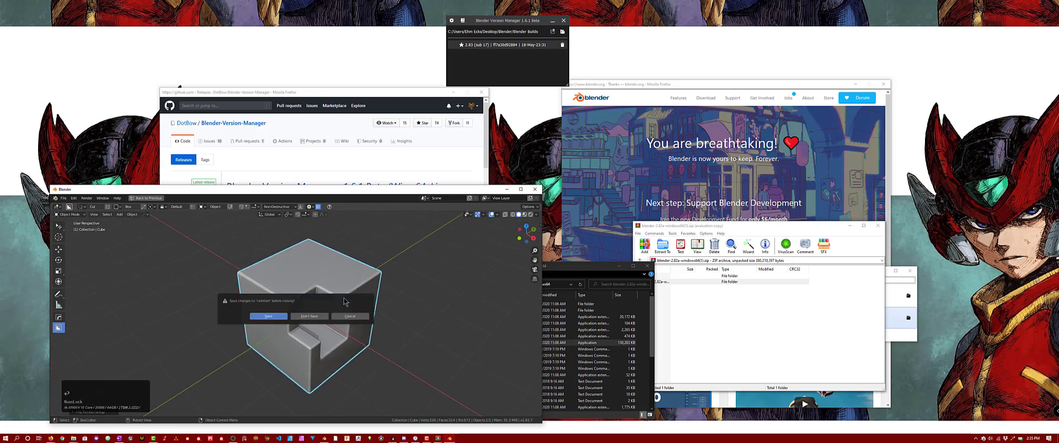
click(308, 317)
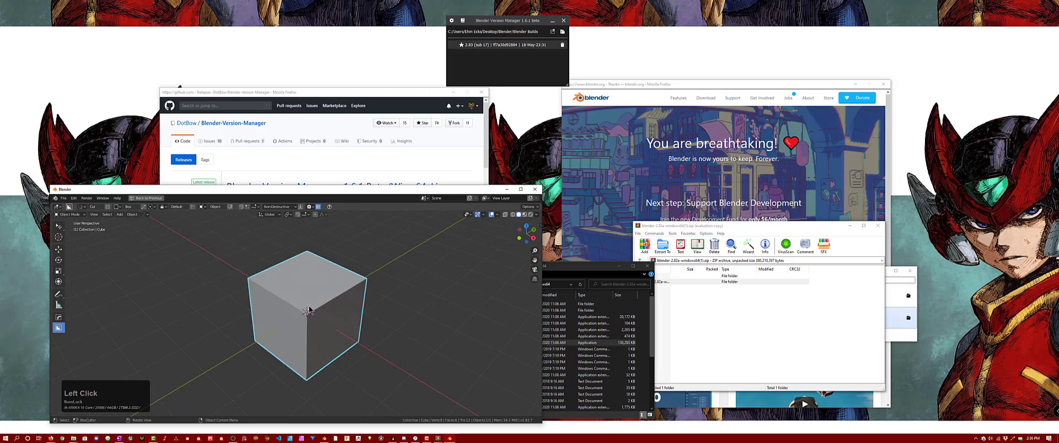
middle_drag(308, 310, 309, 310)
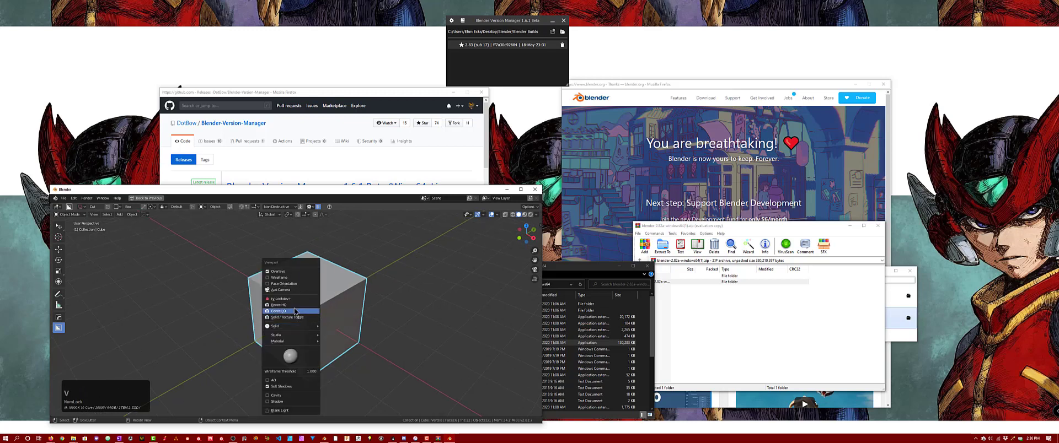
click(294, 306)
Step: Save the scene with the Eevee HQ setup as the startup file
drag(249, 192, 252, 342)
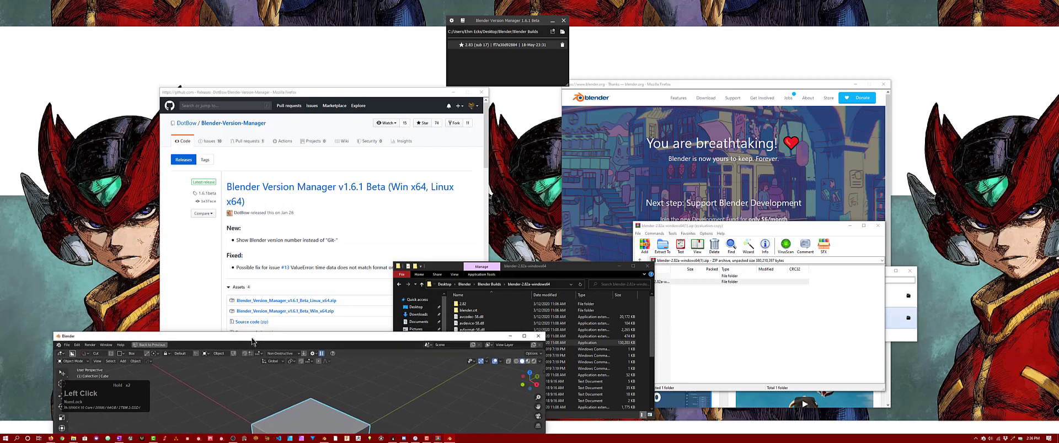
click(66, 346)
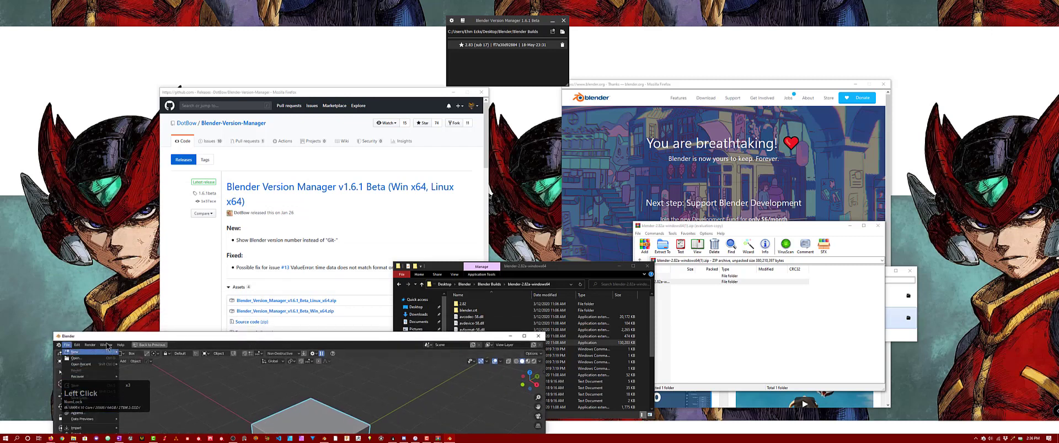
drag(106, 336, 109, 311)
click(69, 319)
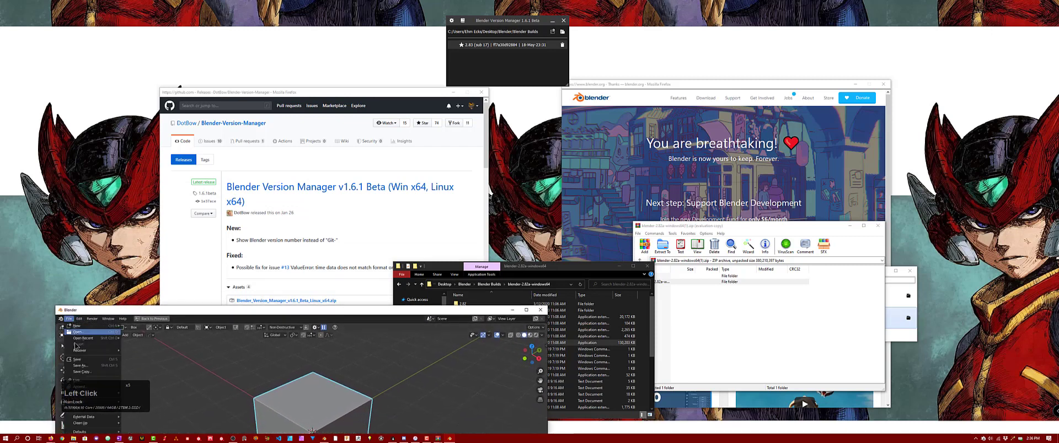
mouse_move(82, 432)
click(134, 432)
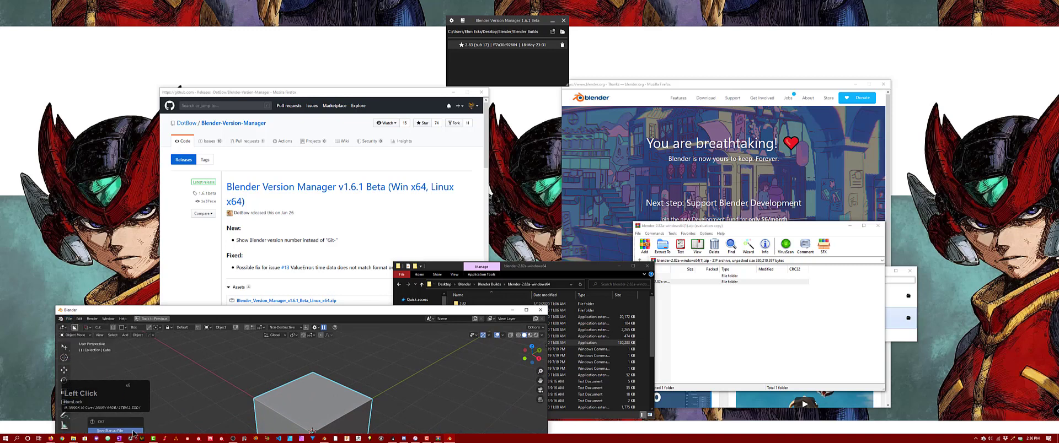
click(134, 432)
Step: Close Blender without saving, relaunch blender.exe from the blender-2.82a-windows64 folder and dismiss the splash screen
click(540, 310)
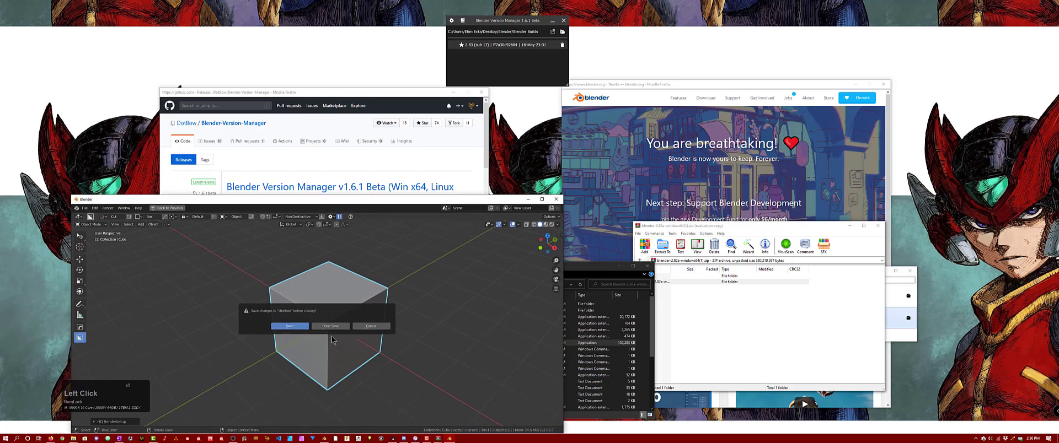
click(332, 335)
double_click(466, 342)
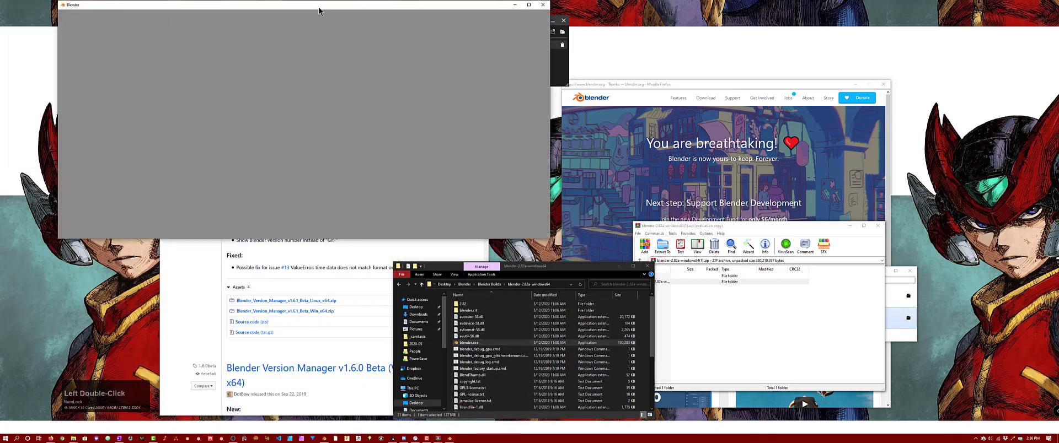
drag(318, 5, 310, 196)
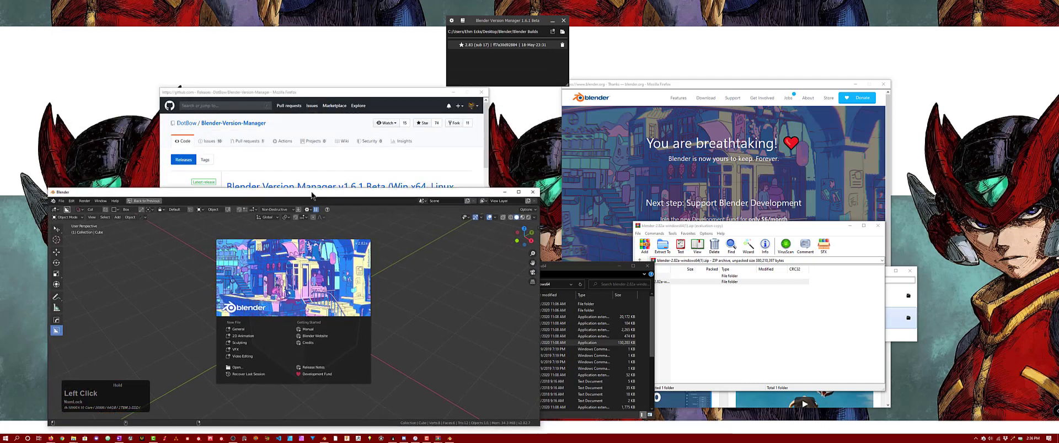
click(334, 259)
Step: Carve a series of box cuts into the top and sides of the relaunched scene's cube with BoxCutter
scroll(335, 254, up, 3)
drag(336, 253, 332, 346)
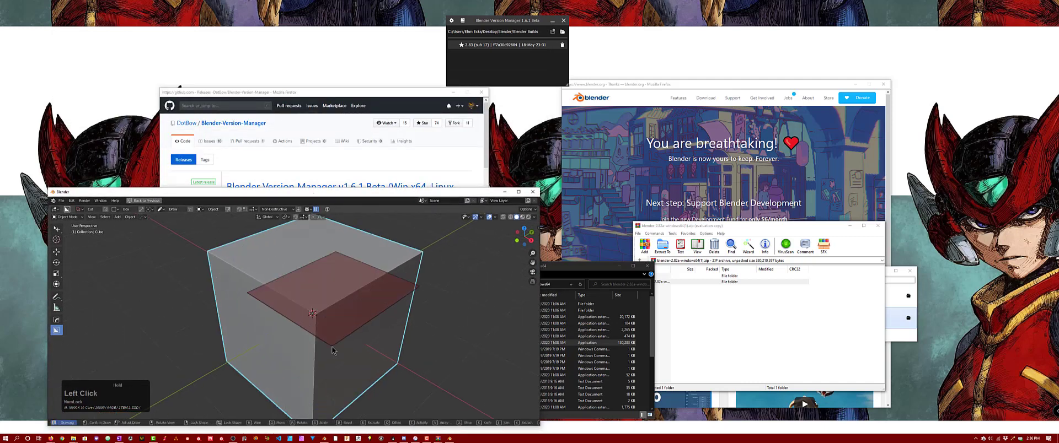
click(353, 261)
click(353, 260)
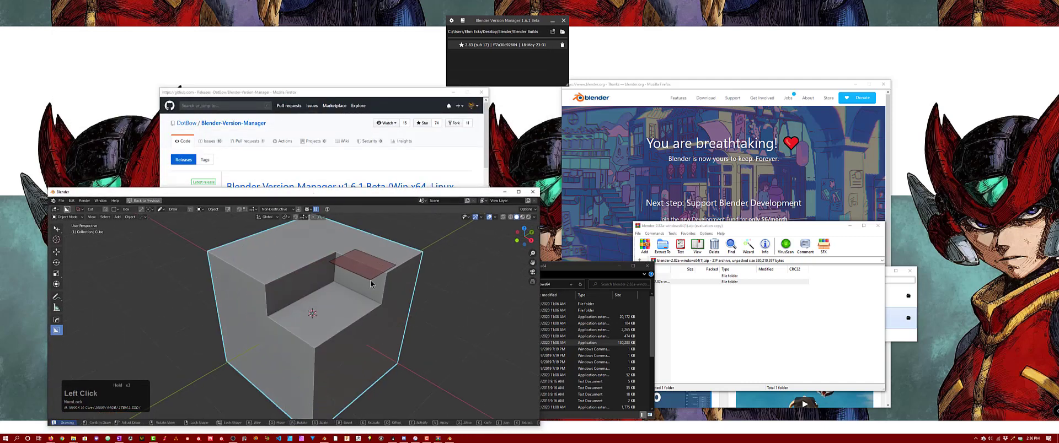
drag(370, 280, 367, 278)
key(h)
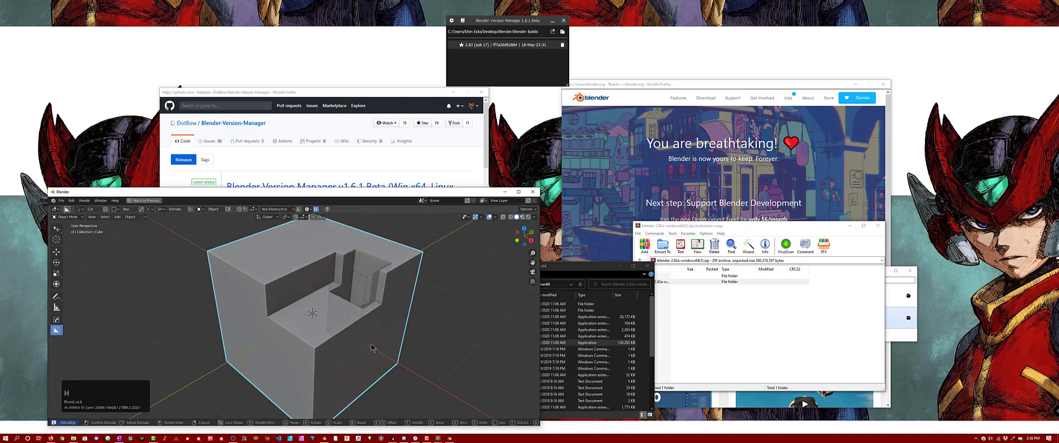
click(356, 298)
mouse_move(337, 240)
mouse_down()
mouse_move(278, 270)
mouse_move(281, 308)
mouse_move(311, 305)
mouse_move(357, 348)
mouse_up()
click(322, 314)
click(329, 307)
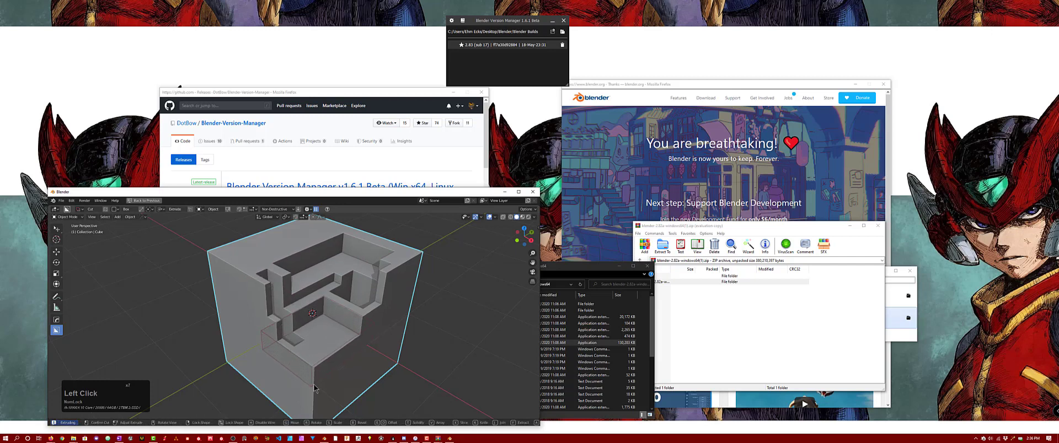
click(333, 318)
Step: Discard the carved cube without saving, cancel the stray box cut and start a new General file
key(ctrl+q)
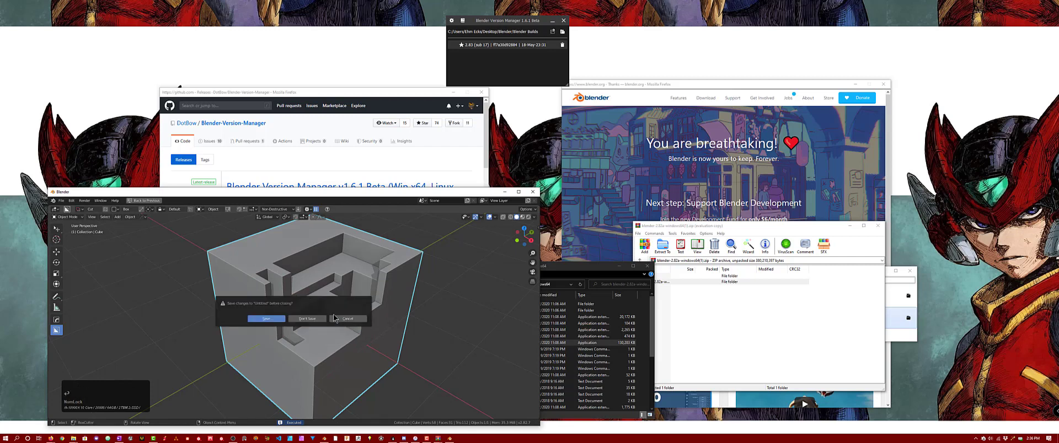
click(296, 318)
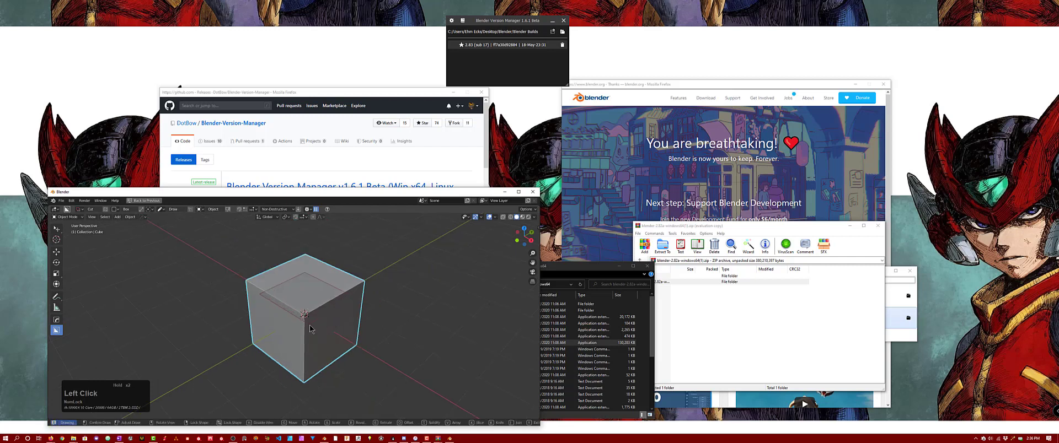
right_click(314, 311)
right_click(313, 310)
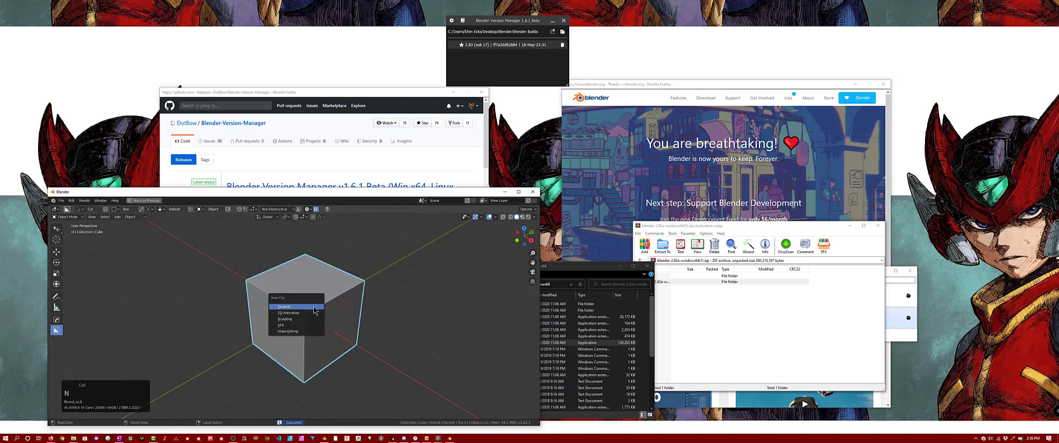
key(Return)
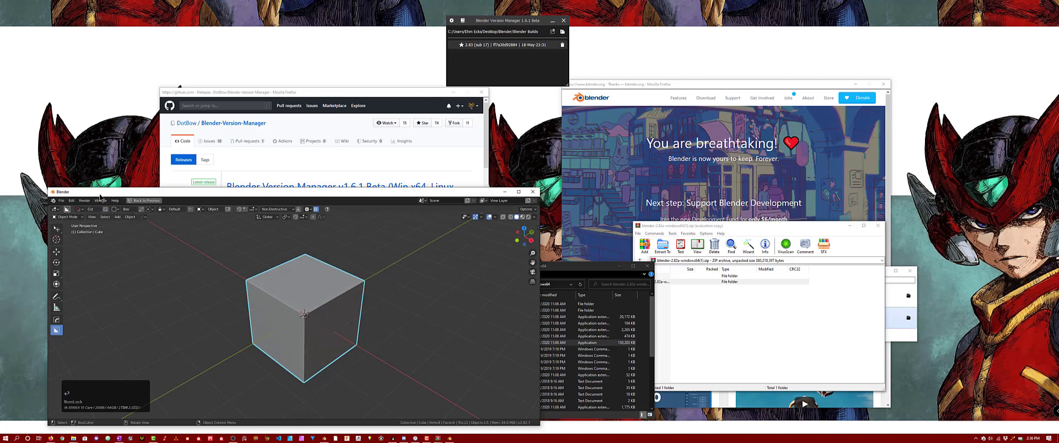
Step: Save the new General scene with its default cube as Blender's startup file and confirm the save
drag(93, 197, 91, 322)
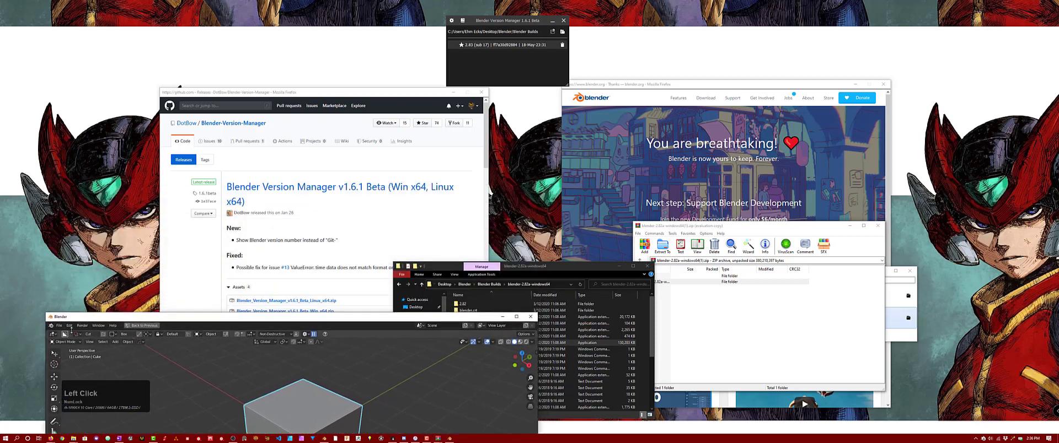
click(59, 326)
mouse_move(94, 326)
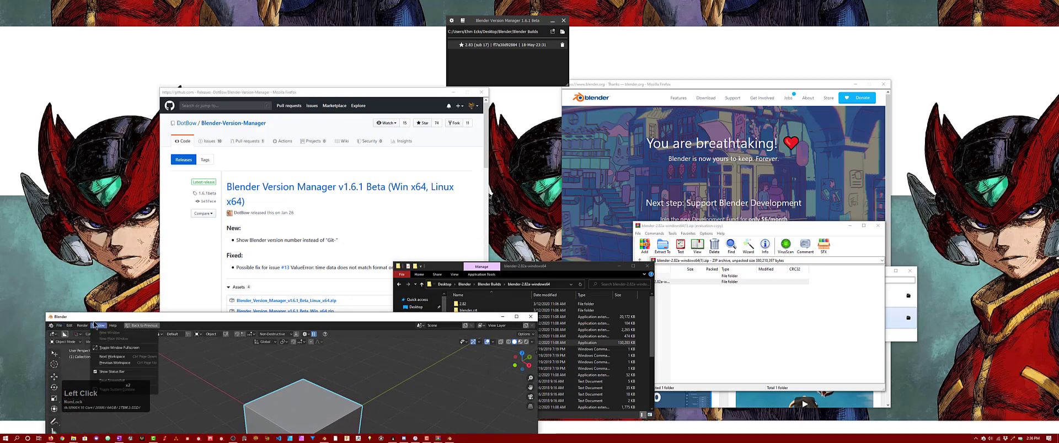
drag(93, 318, 93, 303)
click(59, 309)
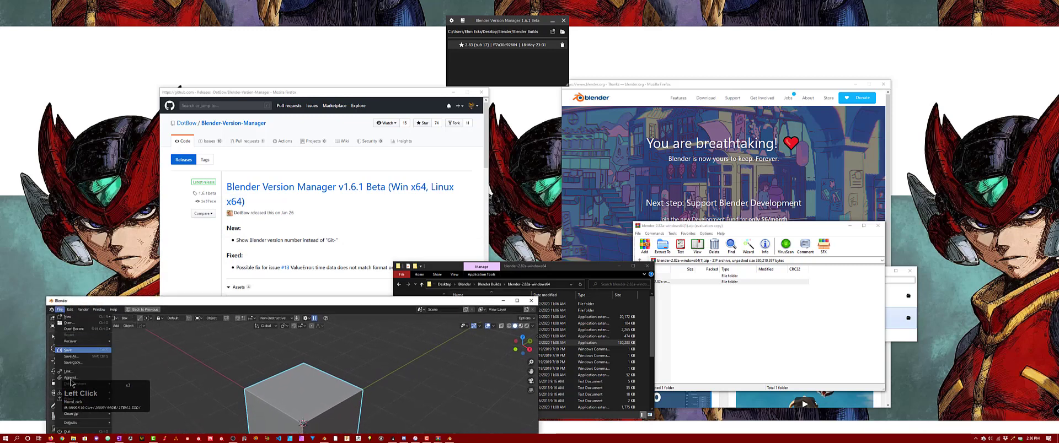
mouse_move(82, 424)
click(119, 424)
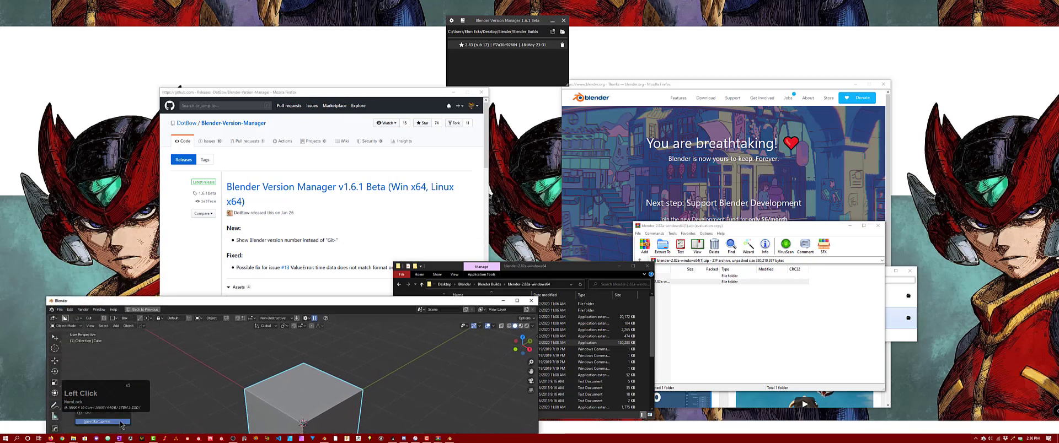
click(119, 424)
Step: Close Blender, relaunch blender.exe, dismiss the splash screen and cancel the stray box cut over the cube
click(531, 301)
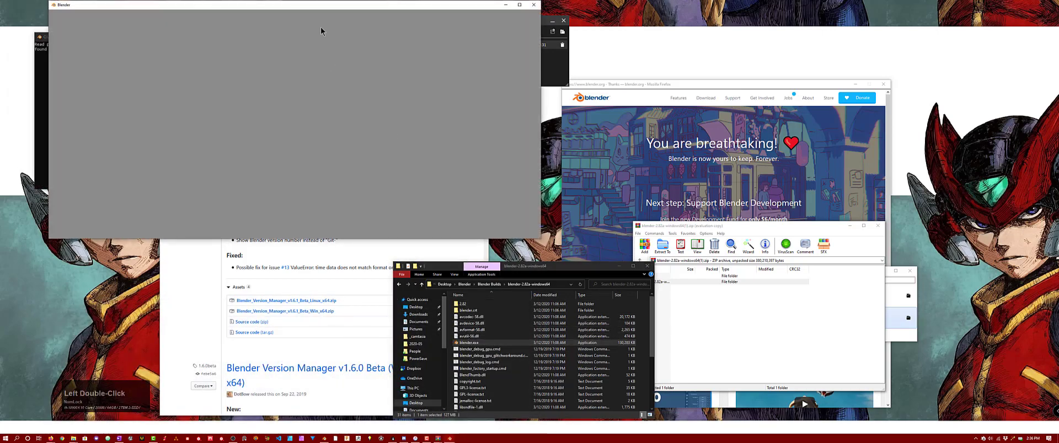
drag(319, 11, 317, 204)
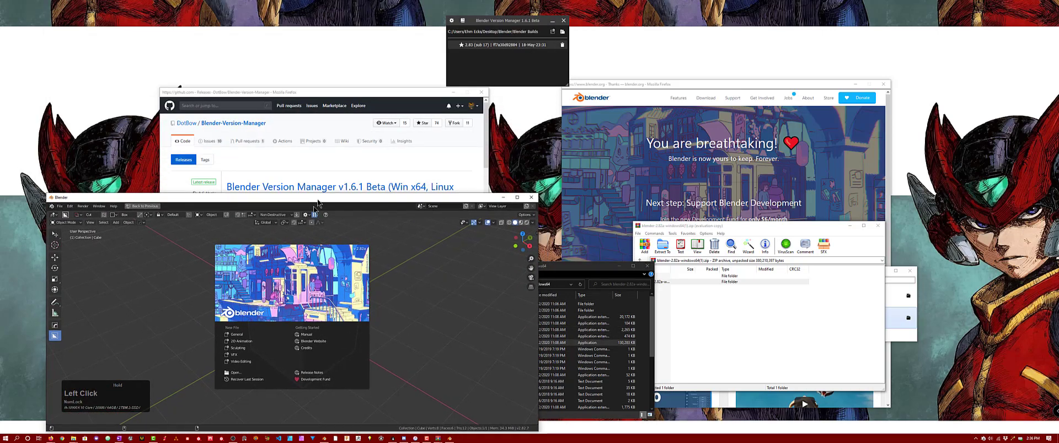
click(213, 263)
scroll(285, 280, up, 4)
drag(277, 276, 332, 347)
right_click(329, 348)
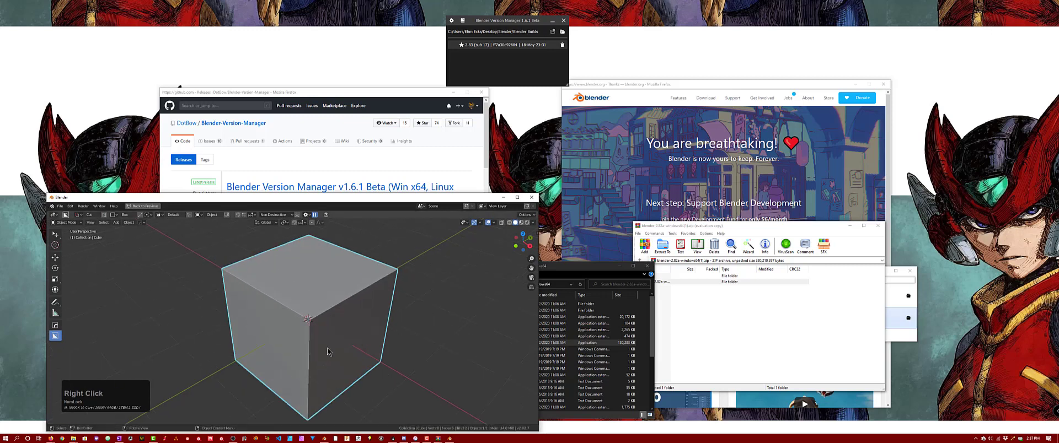
Step: Expand BoxCutter's Display settings and toggle the Simple Topbar option
click(306, 215)
click(279, 260)
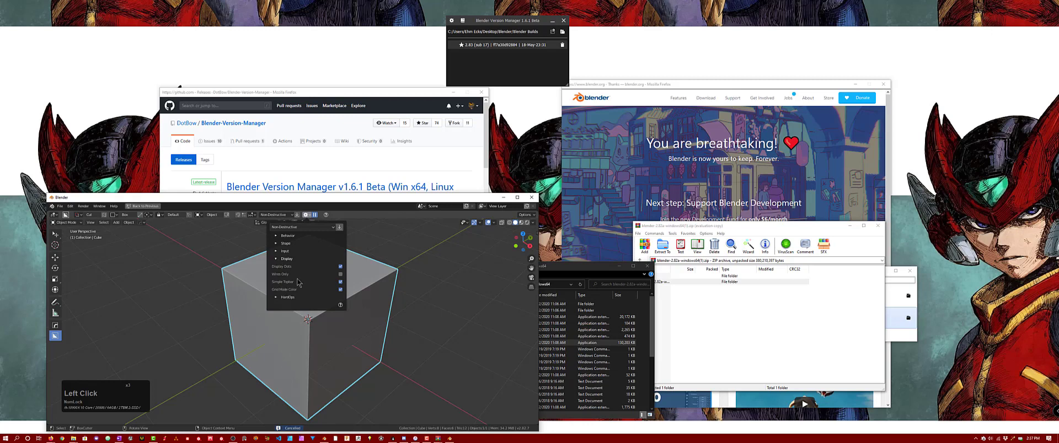
click(339, 280)
Step: Open the Blender Preferences, check the preference-saving options including Auto-Save Preferences, and close the window
click(60, 206)
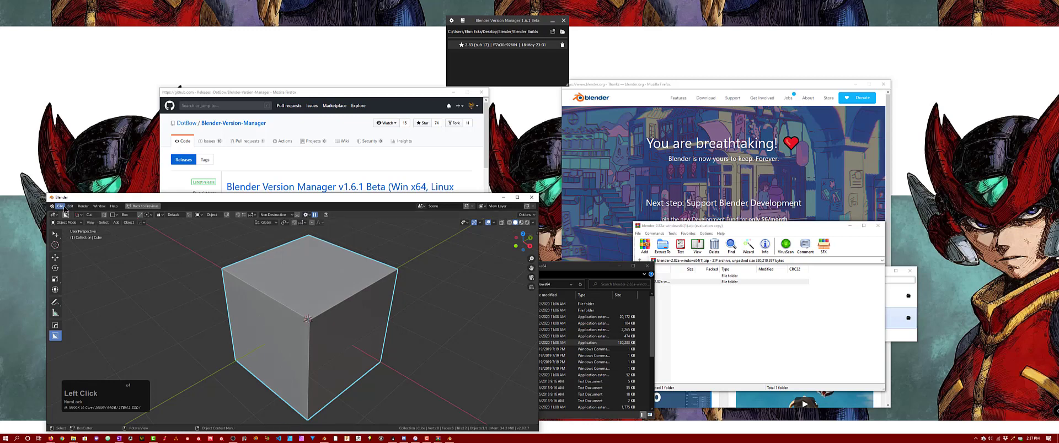
click(59, 206)
click(70, 206)
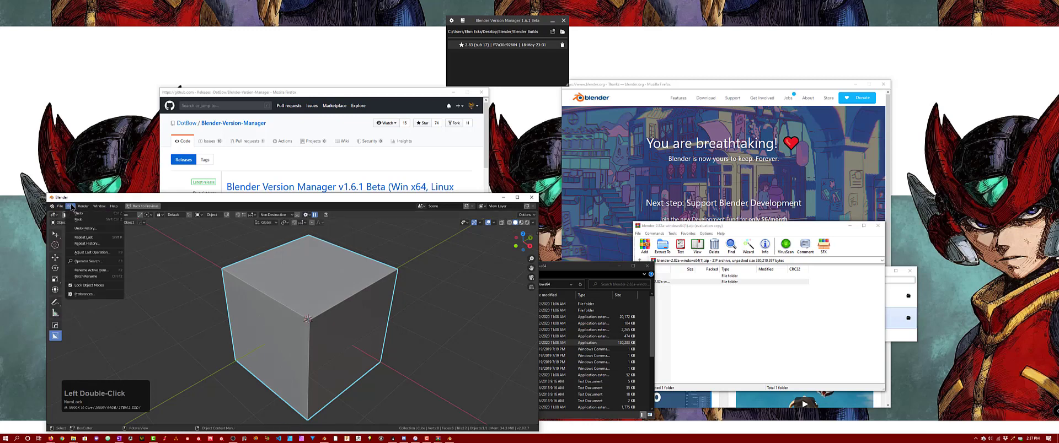
click(86, 295)
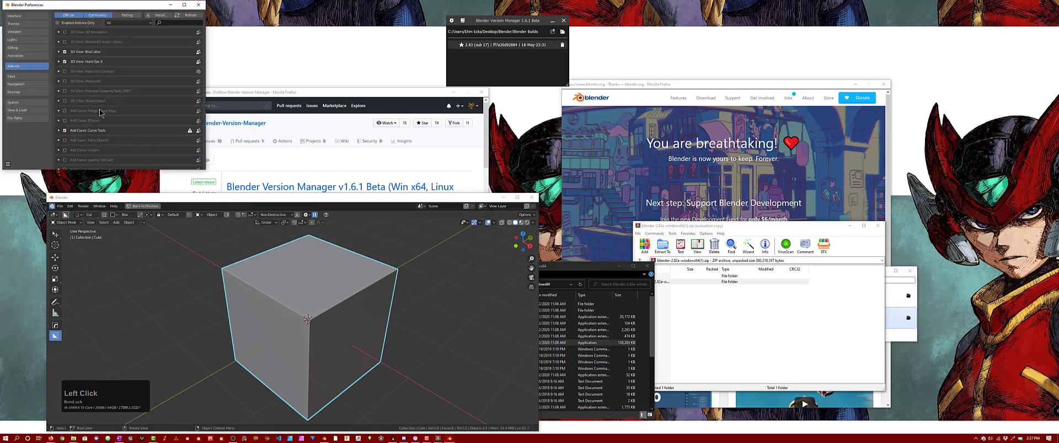
click(8, 164)
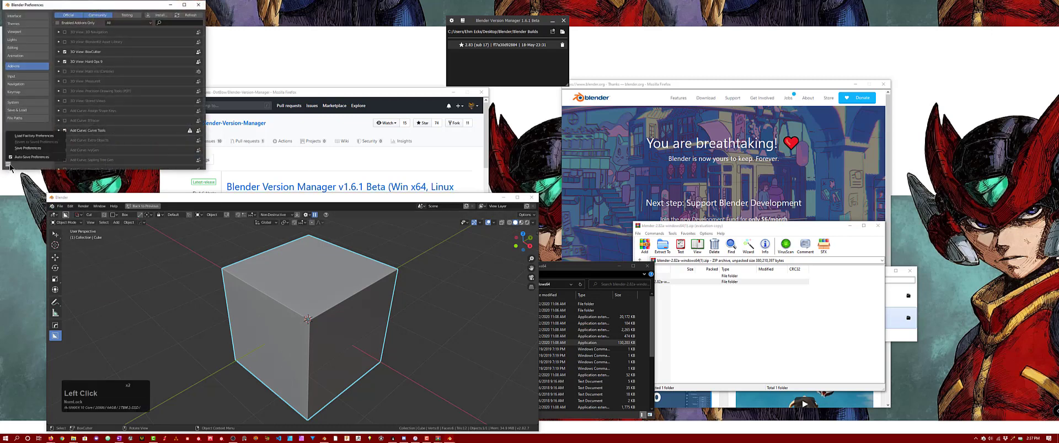
click(198, 5)
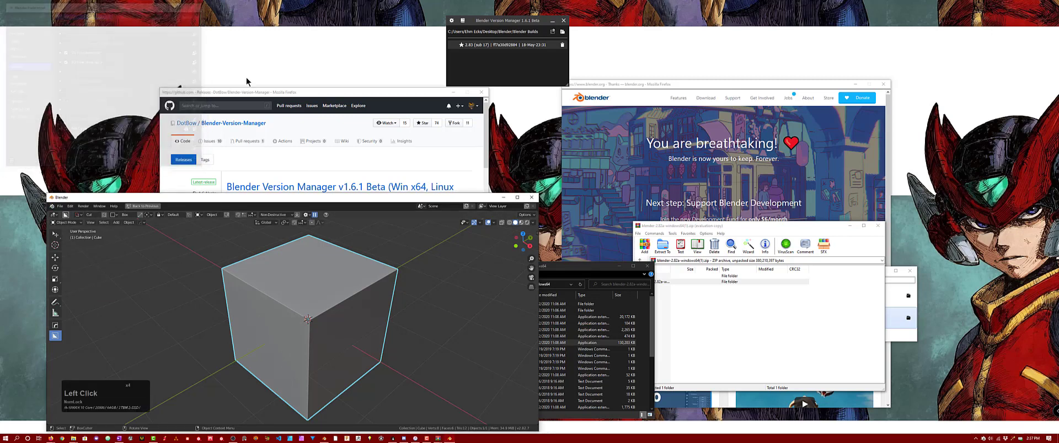
Step: Close Blender without saving and relaunch blender.exe from the blender-2.82a-windows64 folder
click(531, 197)
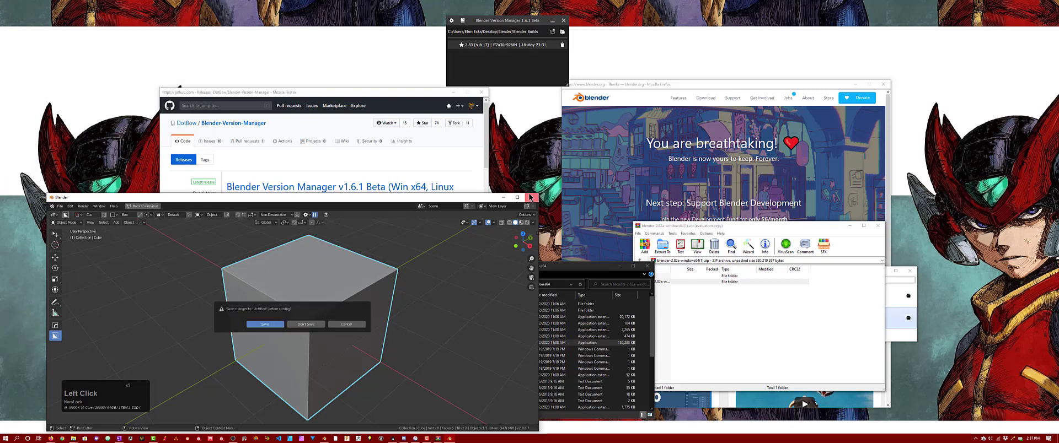
click(306, 324)
double_click(468, 342)
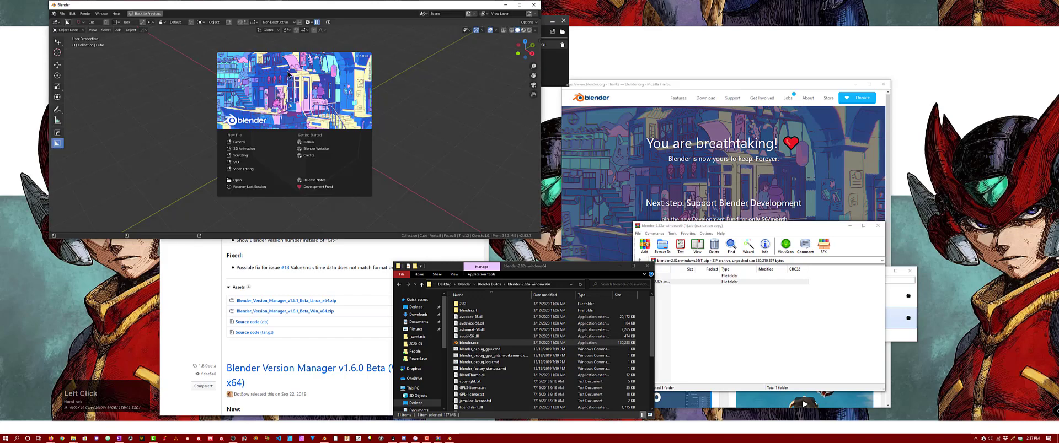
drag(285, 8, 289, 195)
Step: Dismiss the splash screen and carve a box cut out of the cube's front corner with BoxCutter
click(321, 293)
click(321, 292)
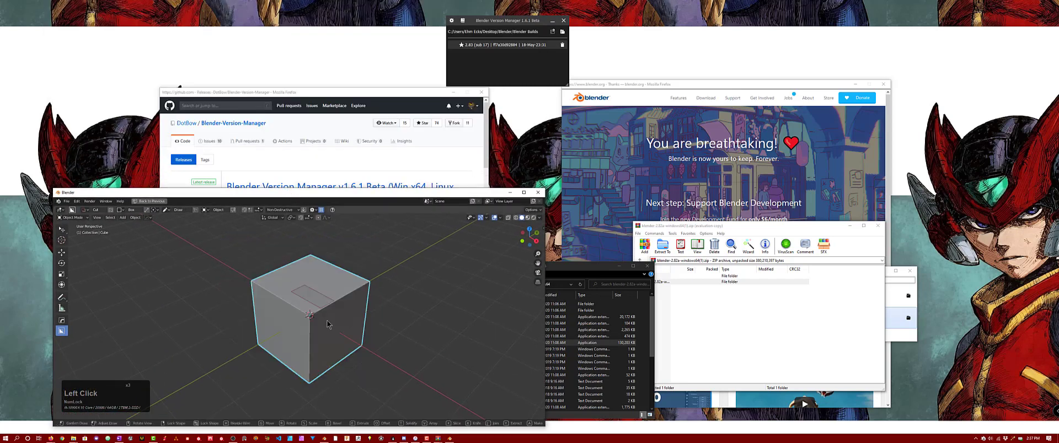
click(355, 361)
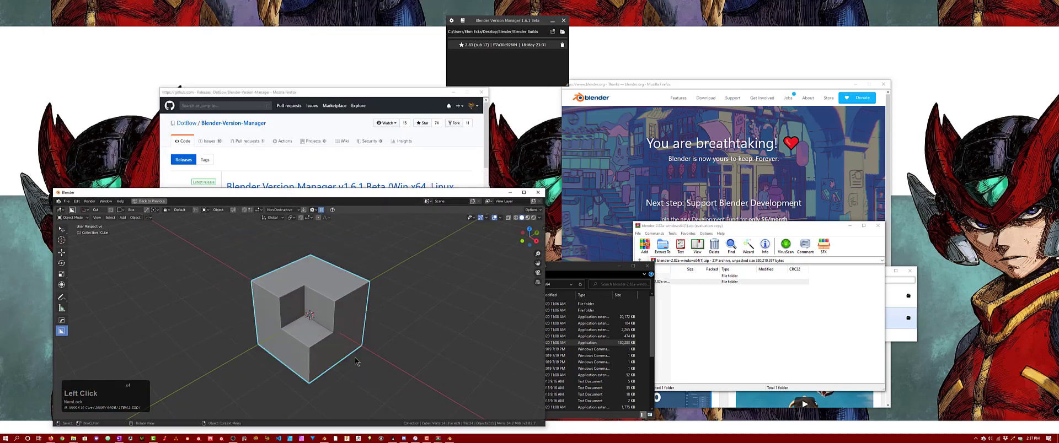
Step: Launch a second Blender instance from the taskbar while the first one stays open
middle_click(449, 439)
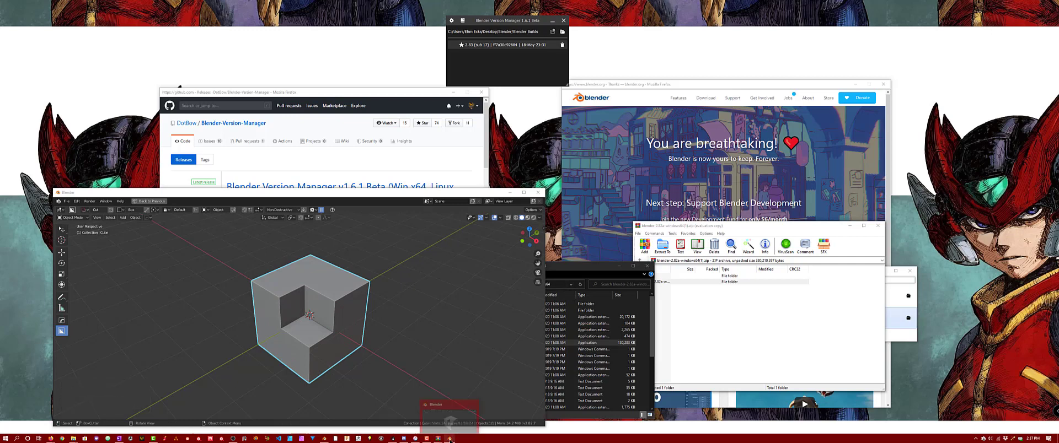
middle_click(450, 439)
right_click(449, 439)
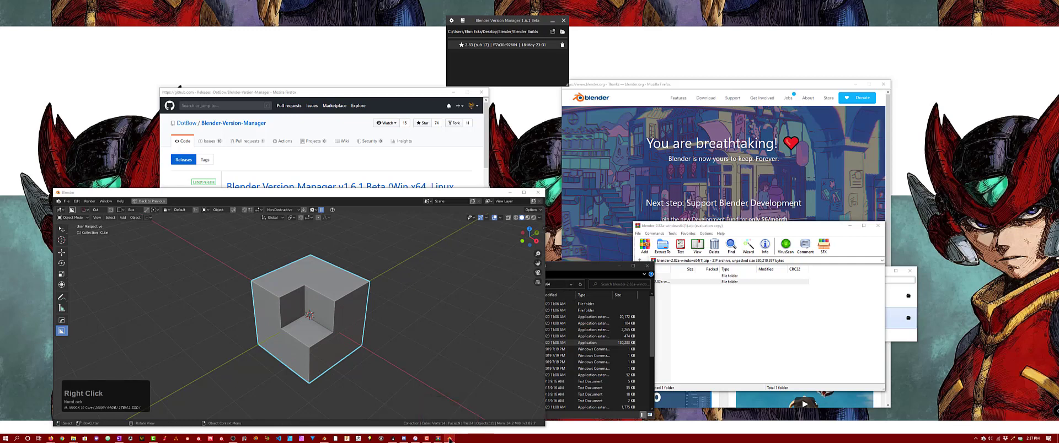
click(439, 406)
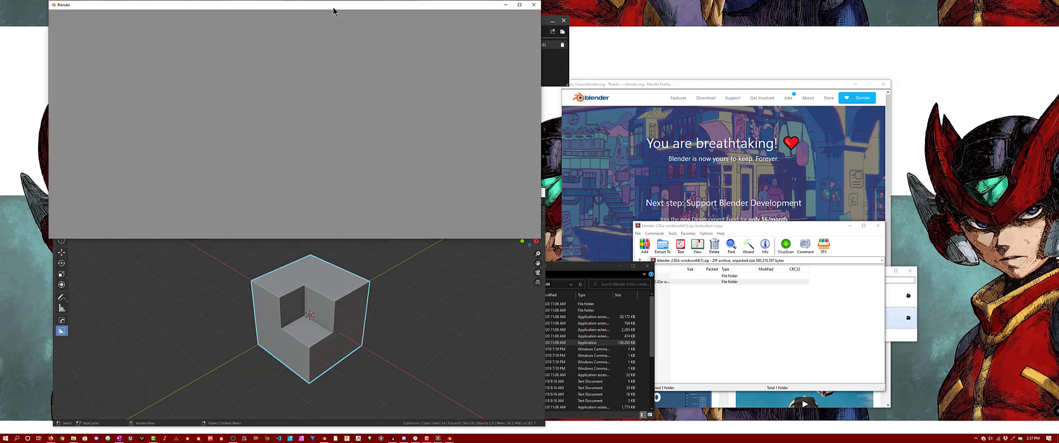
Step: Carve several deep box cuts down through the top of the second instance's cube with BoxCutter
click(332, 314)
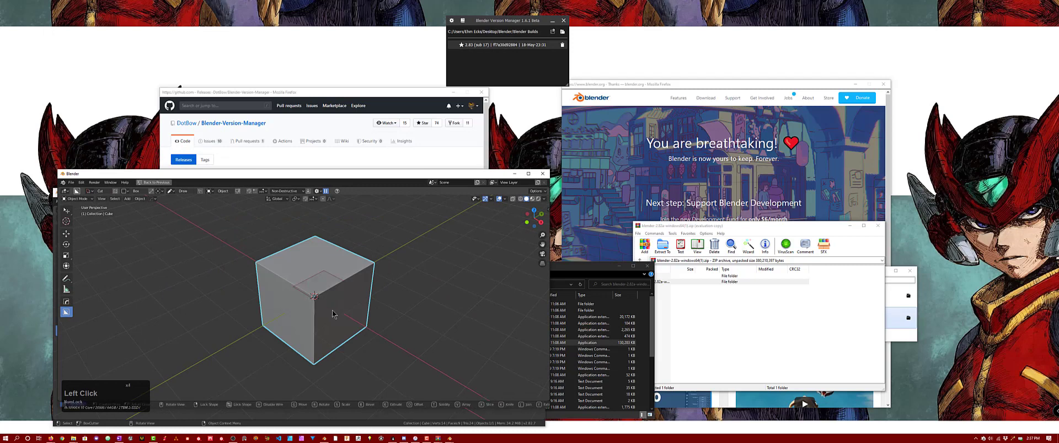
click(332, 314)
click(338, 273)
click(317, 389)
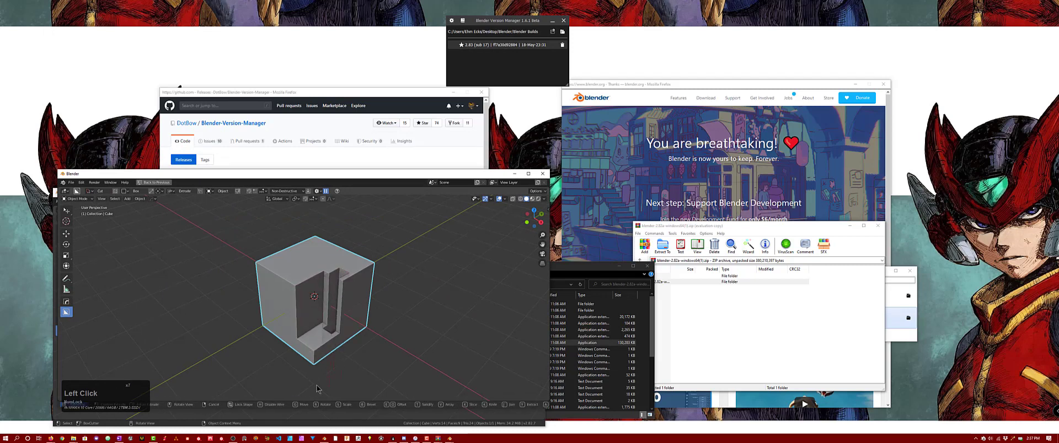
click(311, 276)
click(323, 368)
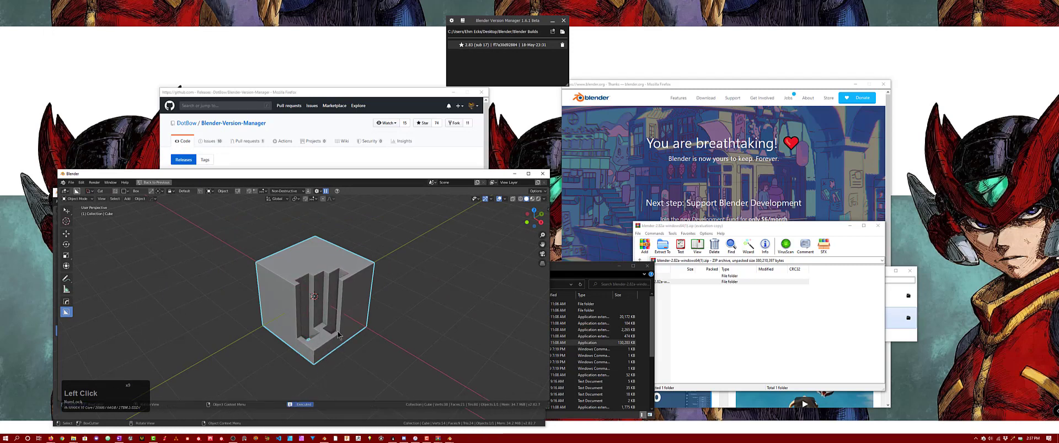
Step: Mirror the carved cube along the X axis with the Hard Ops mirror gizmo
middle_drag(338, 335, 362, 301)
key(alt+x)
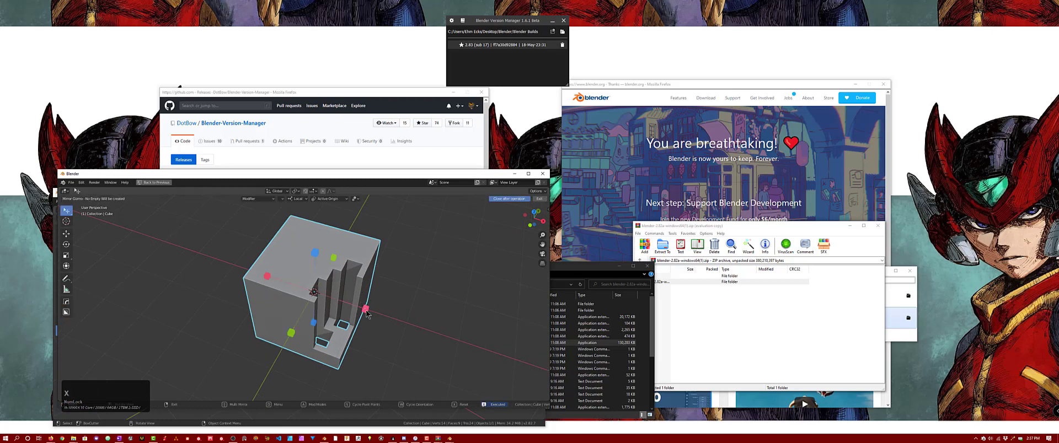
click(366, 310)
Step: Start the Hard Ops dice tool on the mirrored cube, increase its cut count and set the method to Mesh Intersect
key(q)
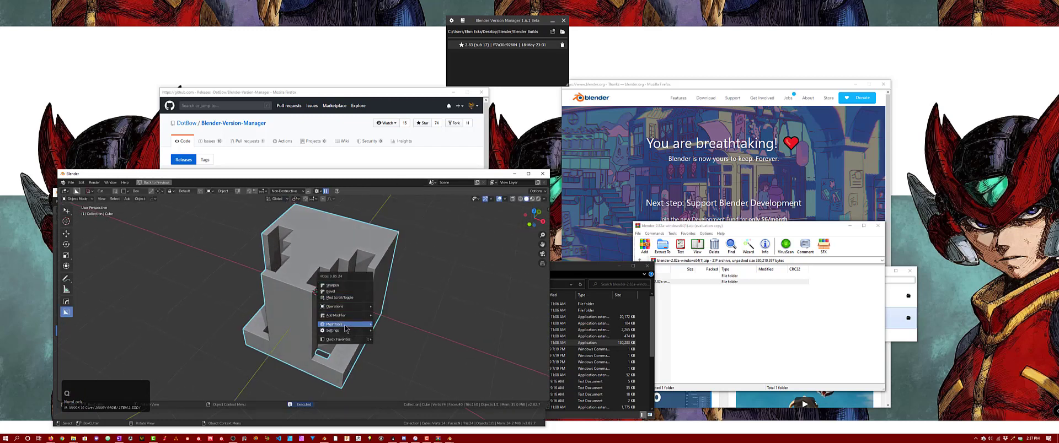
mouse_move(346, 329)
click(399, 253)
scroll(400, 253, up, 4)
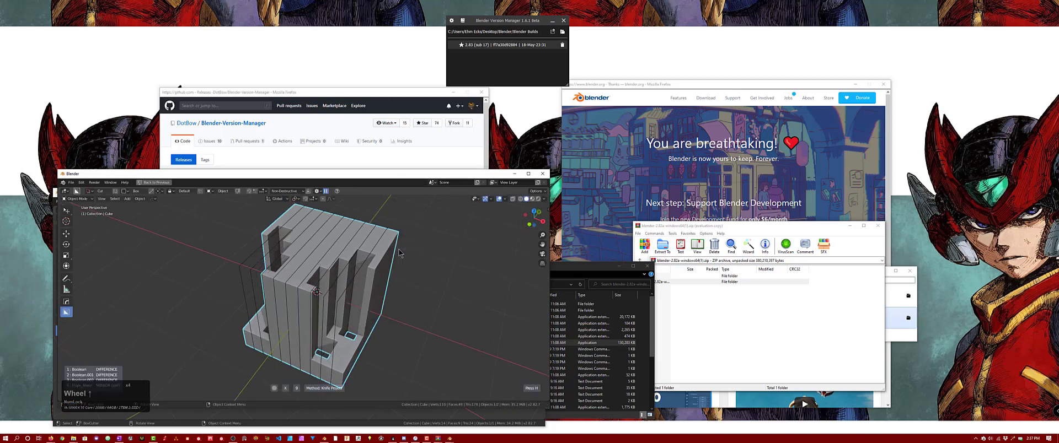
scroll(399, 253, up, 2)
key(q)
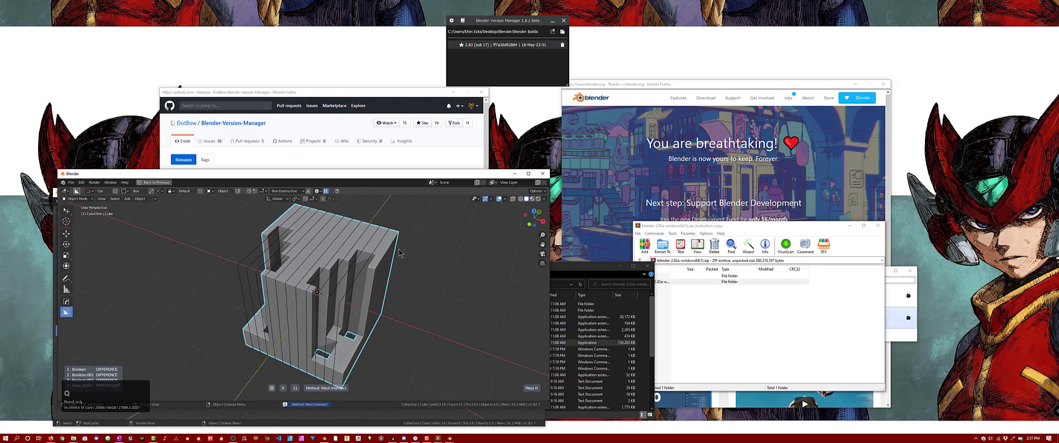
Step: Enable To_Twist for the dice operation and twist the diced mesh into a closed circular ring
key(t)
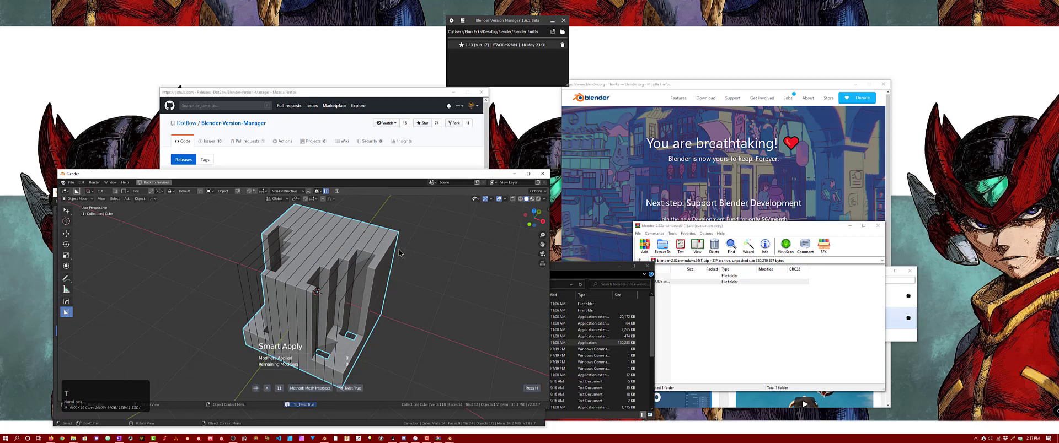
scroll(400, 253, down, 4)
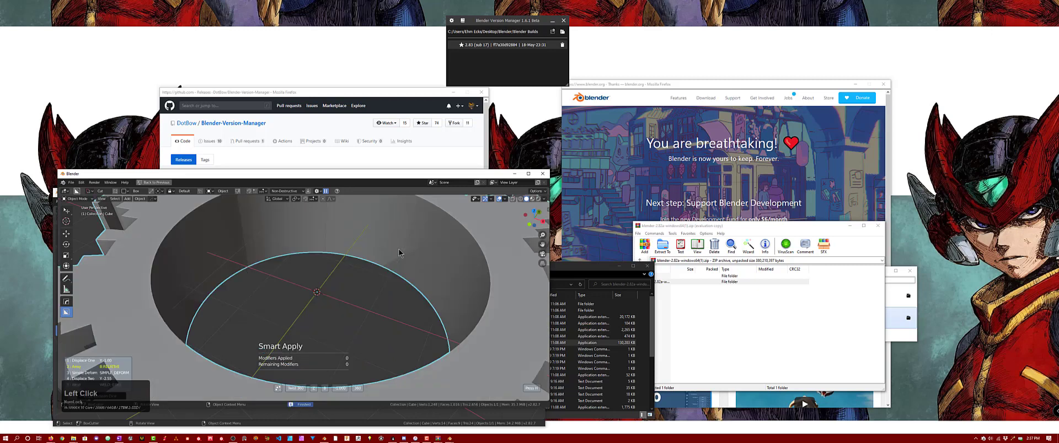
middle_drag(400, 253, 376, 295)
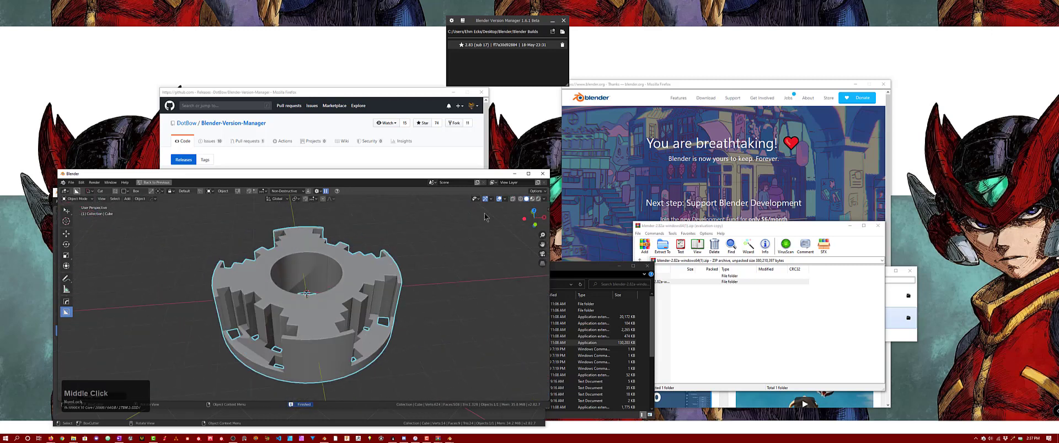
Step: Close both Blender windows without saving and bring the Blender Version Manager releases page to the front
click(543, 173)
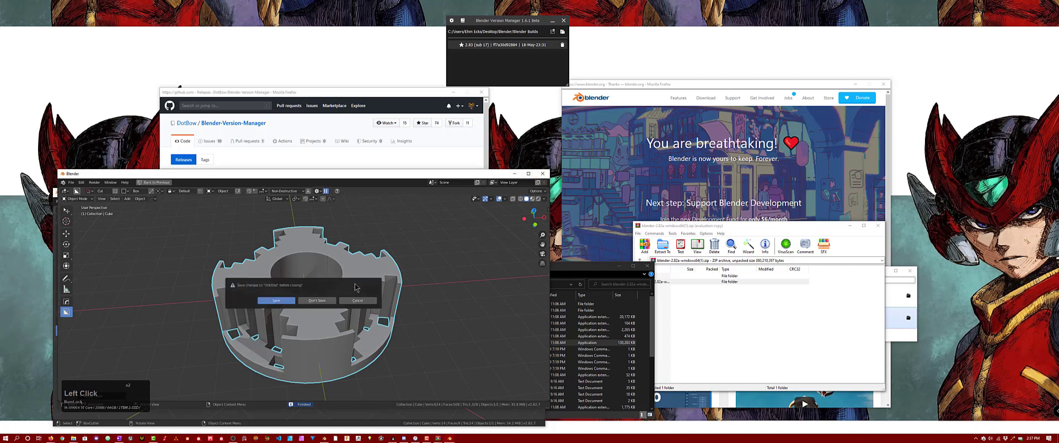
click(321, 301)
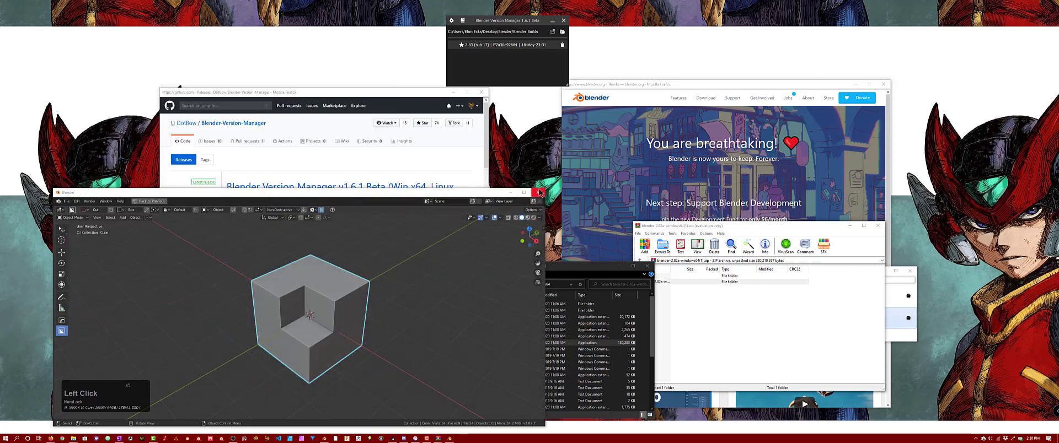
double_click(501, 171)
click(537, 4)
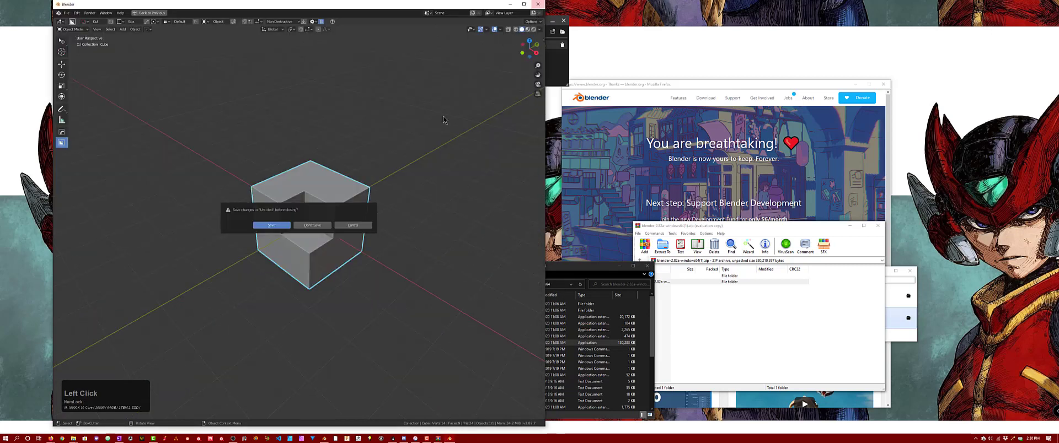
click(315, 224)
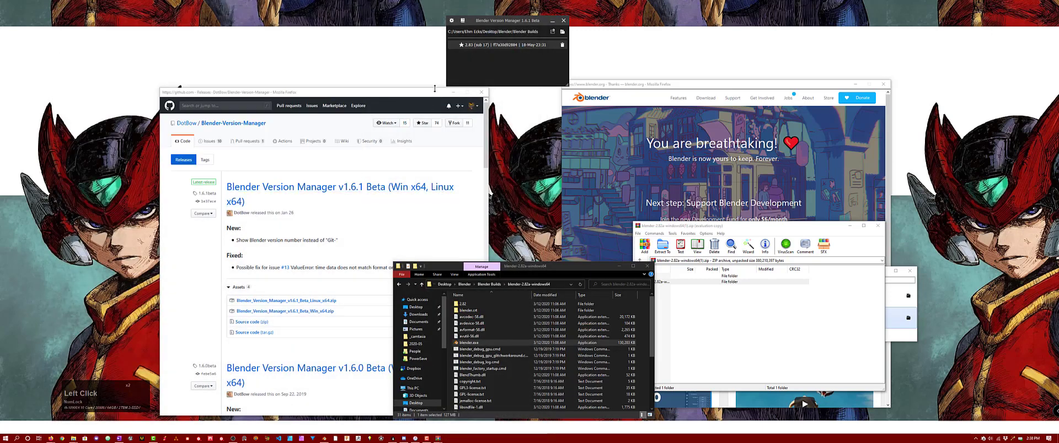
drag(431, 95, 423, 95)
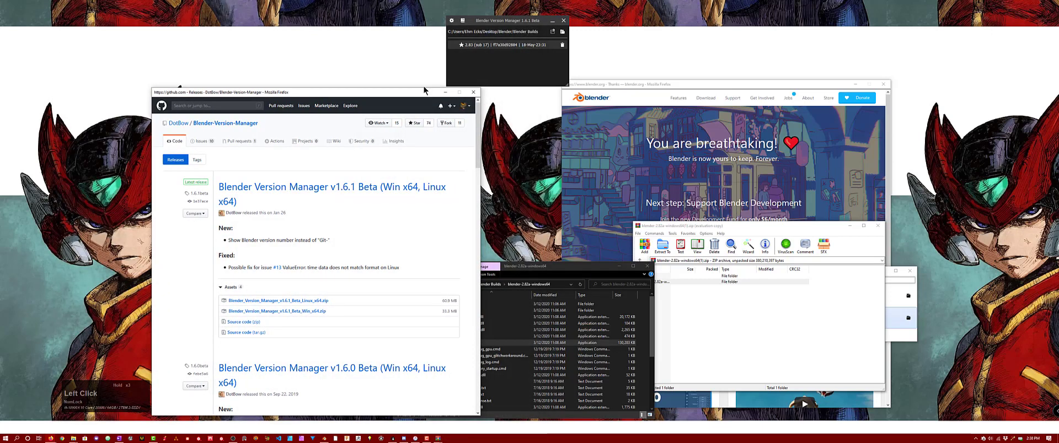
Step: Launch the 2.83 build from Blender Version Manager, set the spacebar action to Search and save the new settings
drag(501, 23, 508, 19)
double_click(483, 41)
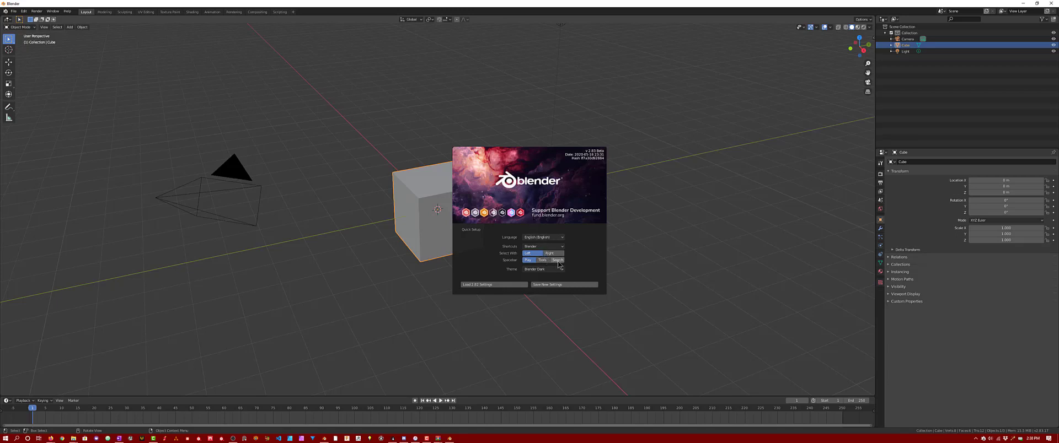
click(557, 261)
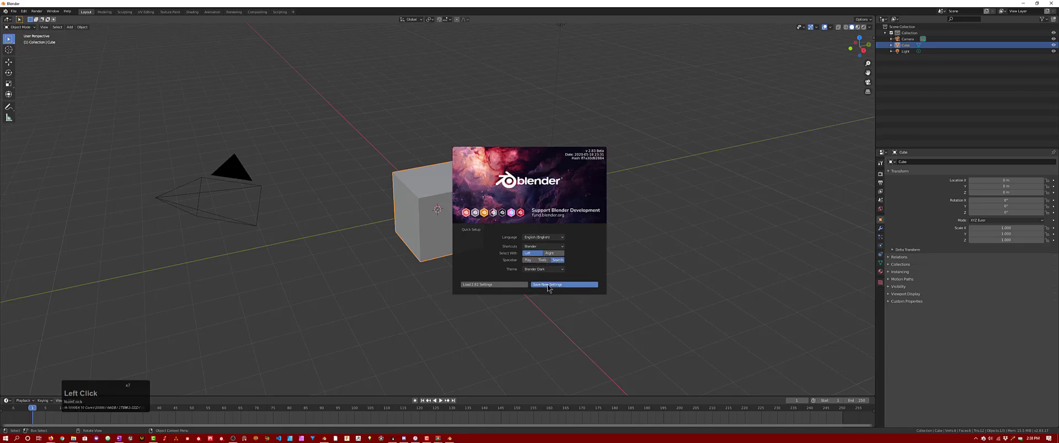
click(548, 285)
Step: Open the Blender preferences and enable Python Tooltips and Developer Extras for the interface
click(23, 12)
click(24, 12)
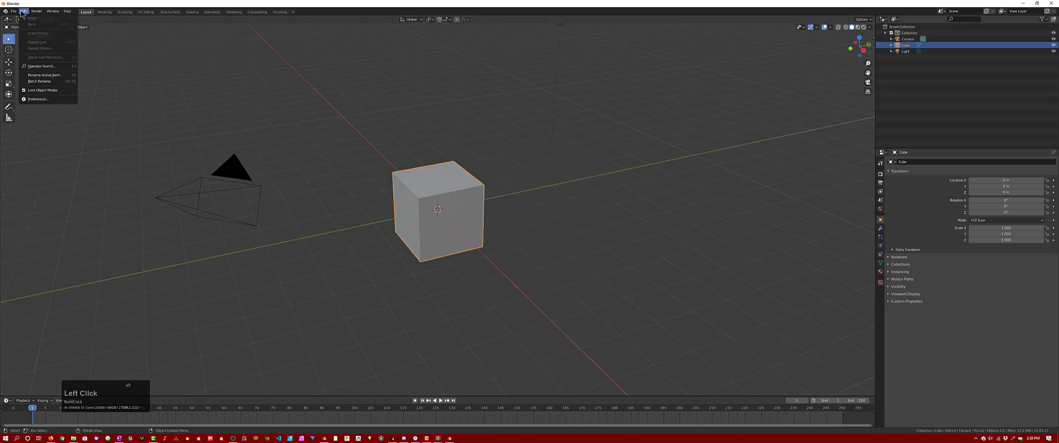
click(38, 99)
drag(72, 6, 291, 108)
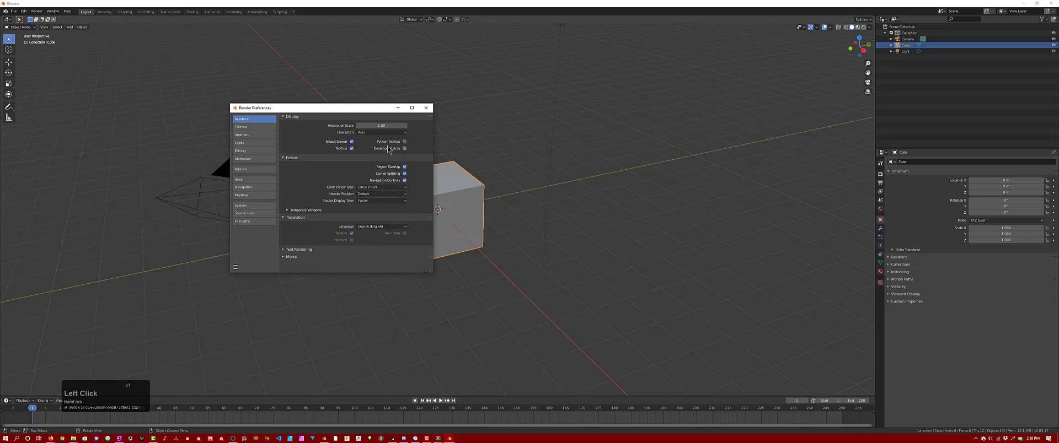
click(404, 142)
click(404, 149)
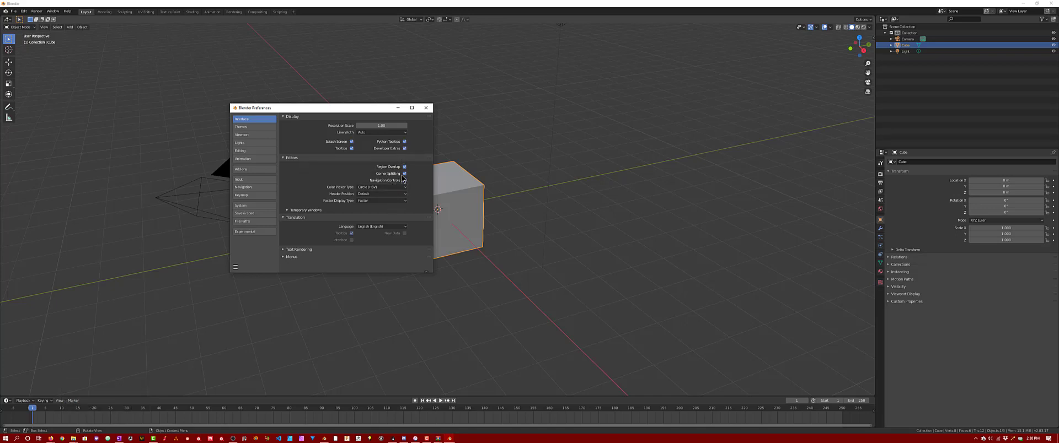
Step: Set the theme preset to Modo in the preferences
click(255, 126)
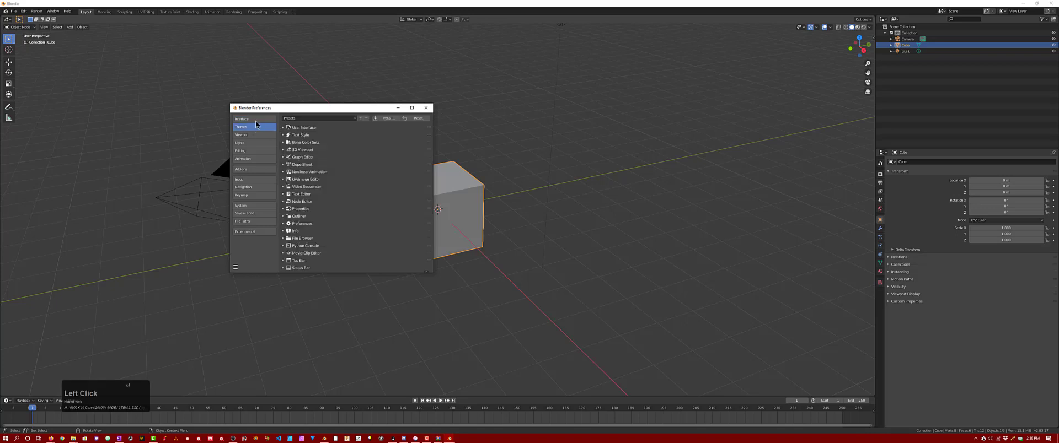
click(302, 118)
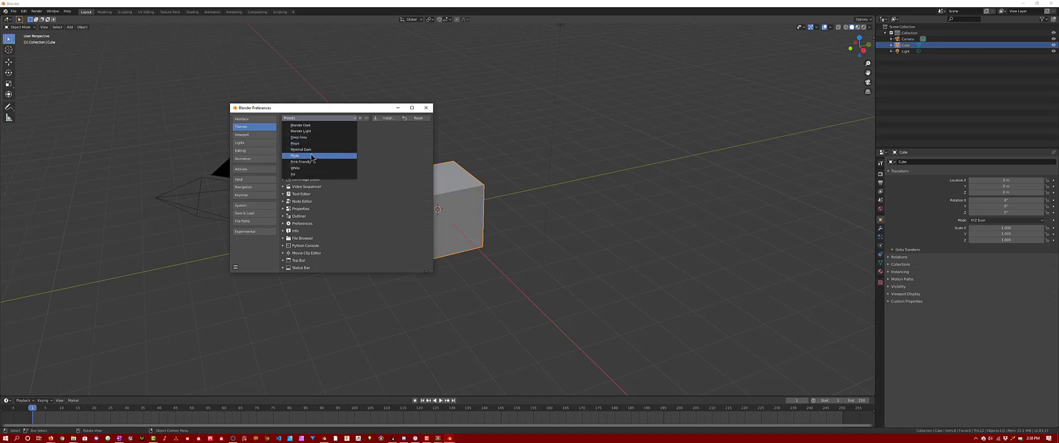
click(313, 125)
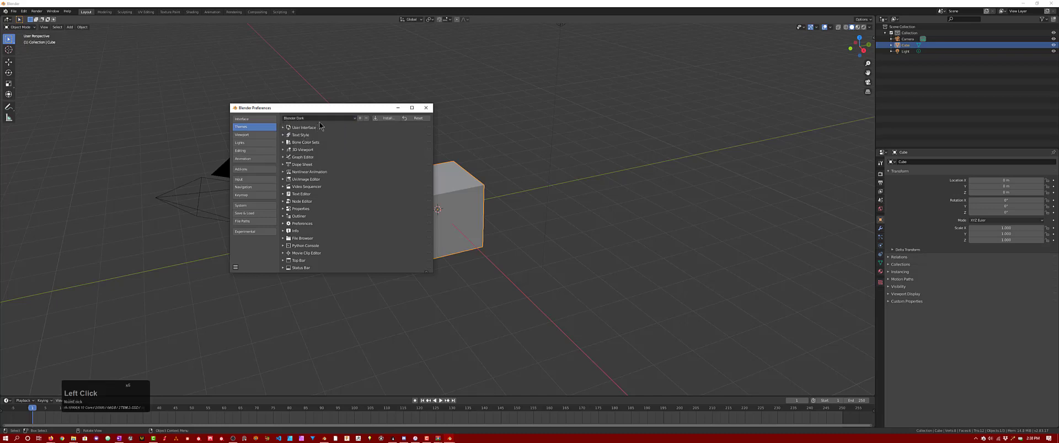
ctrl+scroll(323, 123, down, 1)
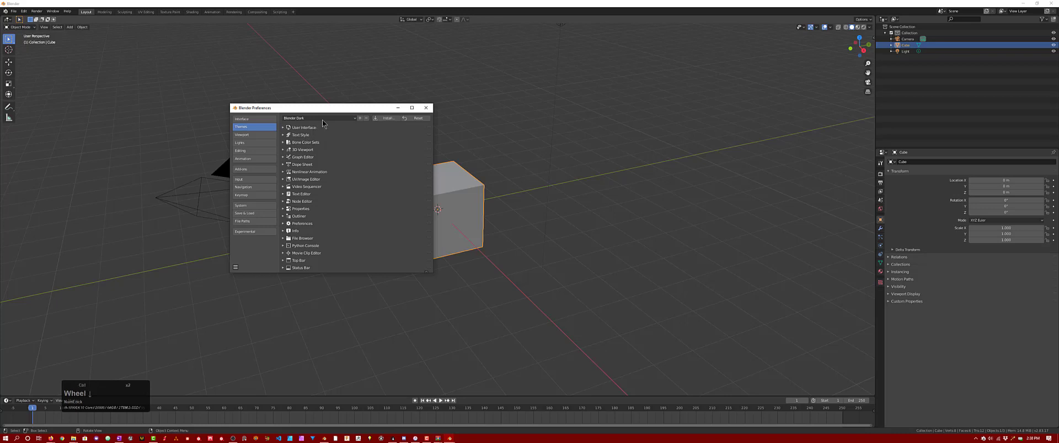
ctrl+scroll(323, 124, down, 2)
click(322, 119)
click(314, 159)
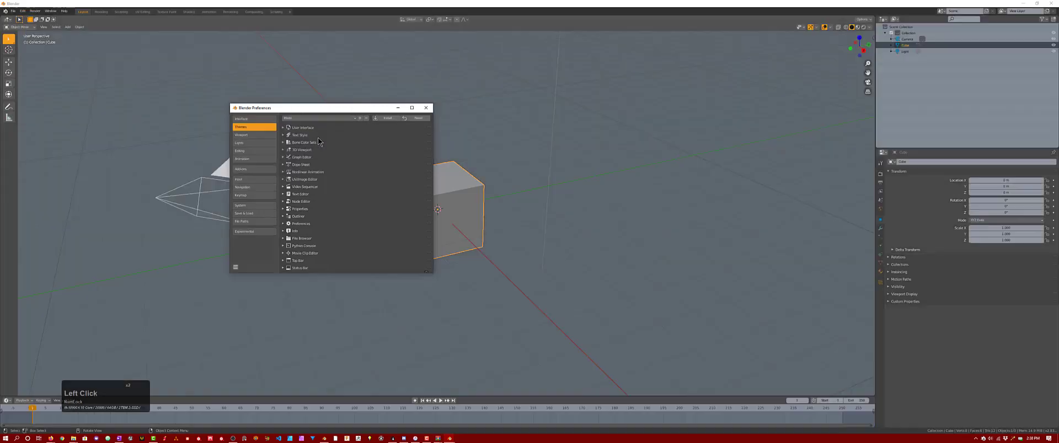
Step: Expand the 3D Viewport colours of the theme, keeping the cube in view beside the preferences window
drag(359, 109, 285, 120)
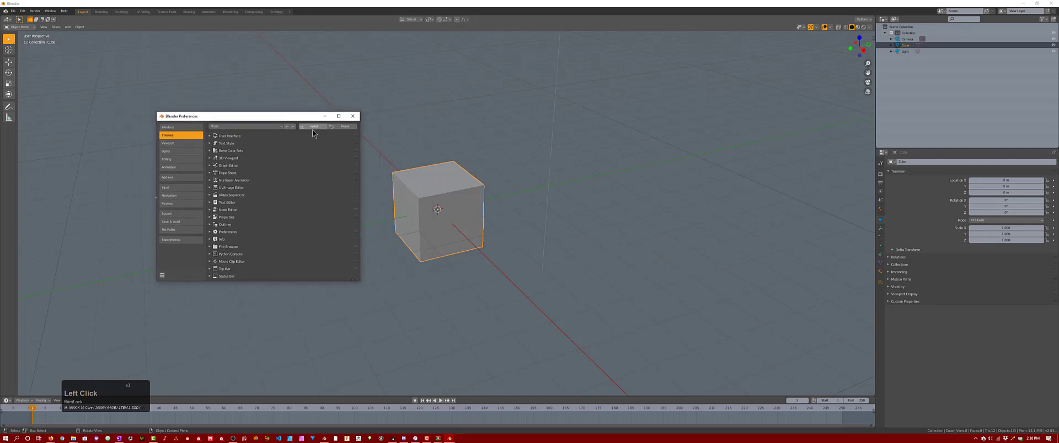
click(210, 159)
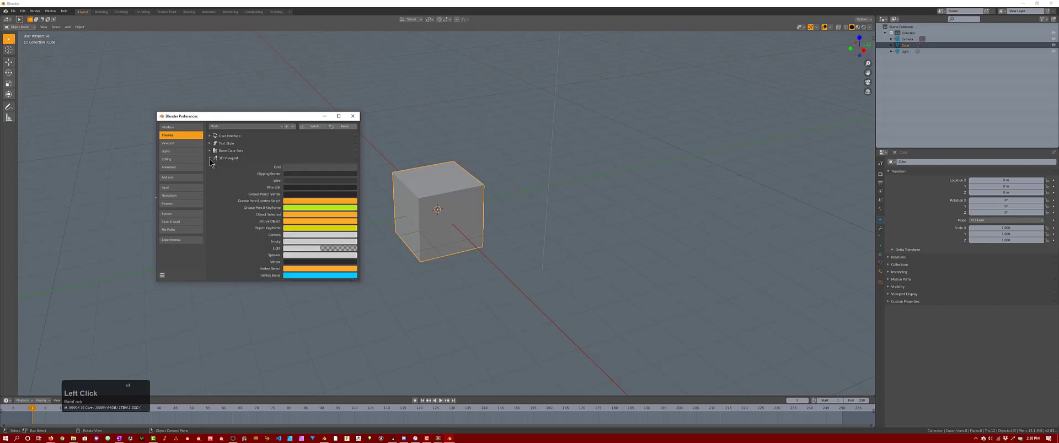
scroll(300, 200, down, 12)
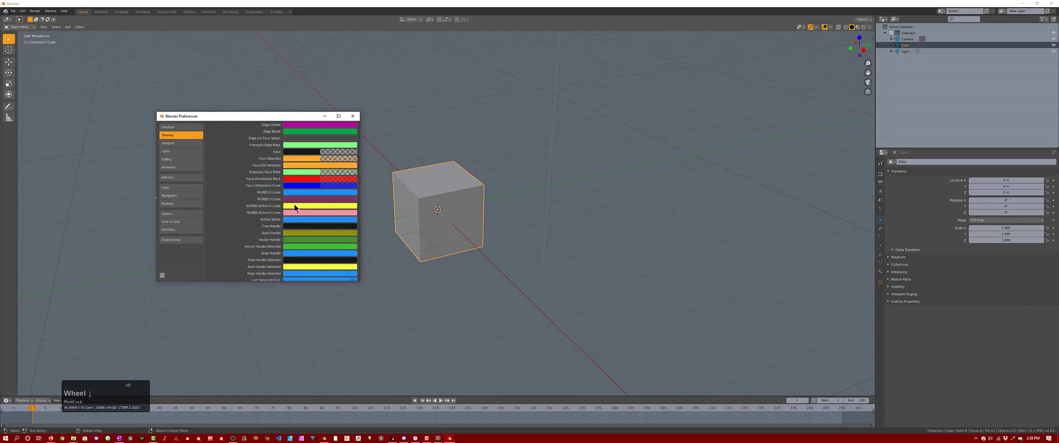
scroll(296, 203, up, 9)
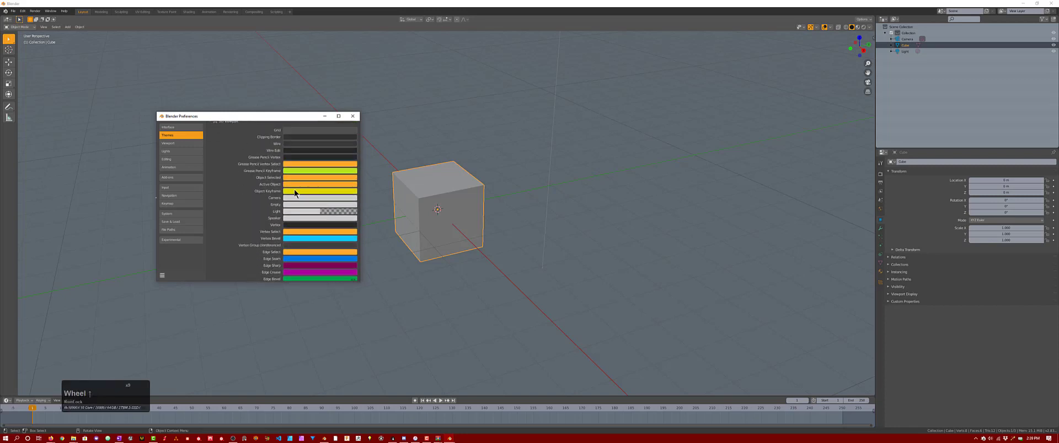
Step: Try a near-white Object Selected colour for the 3D Viewport theme and undo it
click(294, 182)
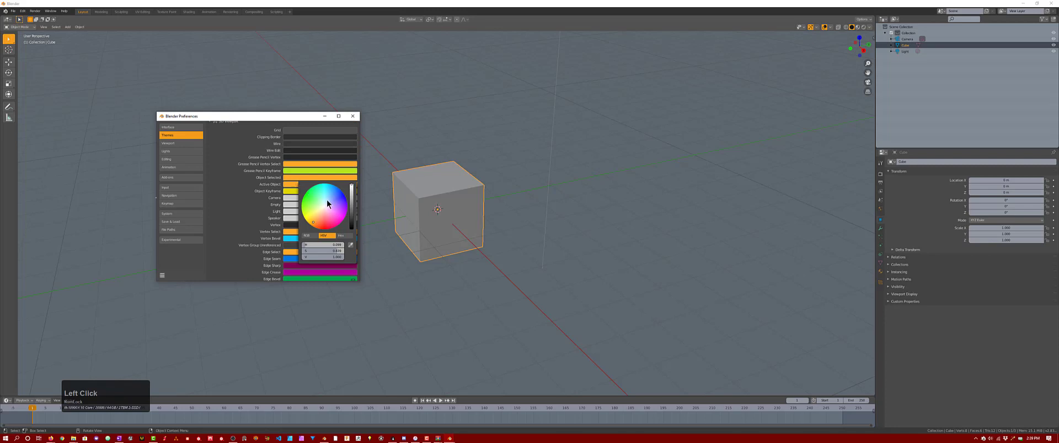
click(326, 201)
drag(327, 201, 325, 206)
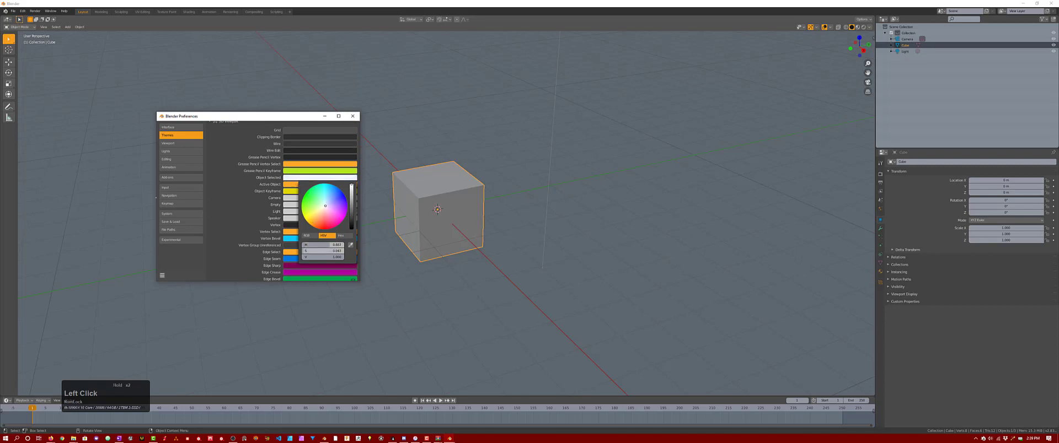
key(ctrl+z)
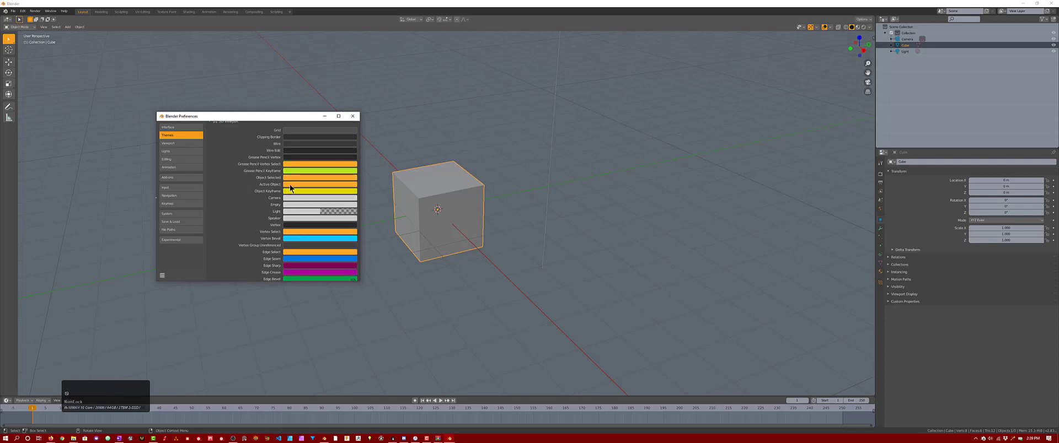
Step: Change the 3D Viewport theme's Active Object colour to light green
click(290, 185)
click(326, 203)
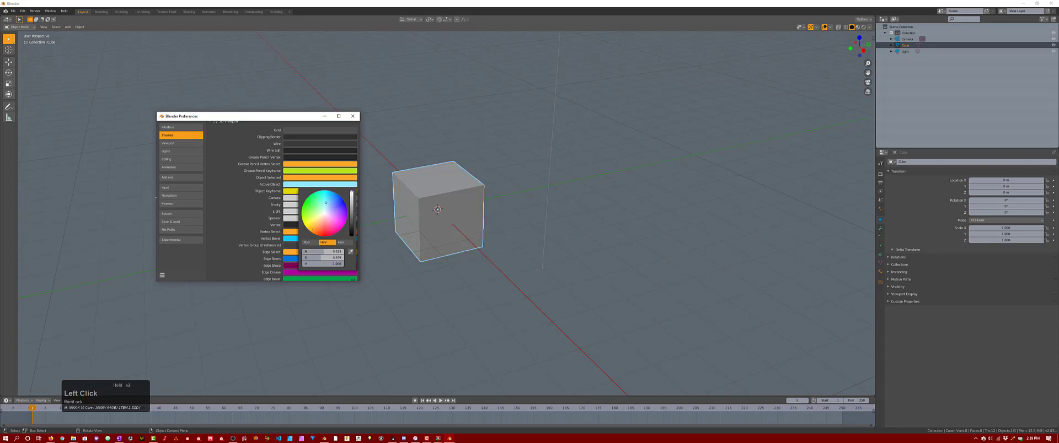
click(314, 208)
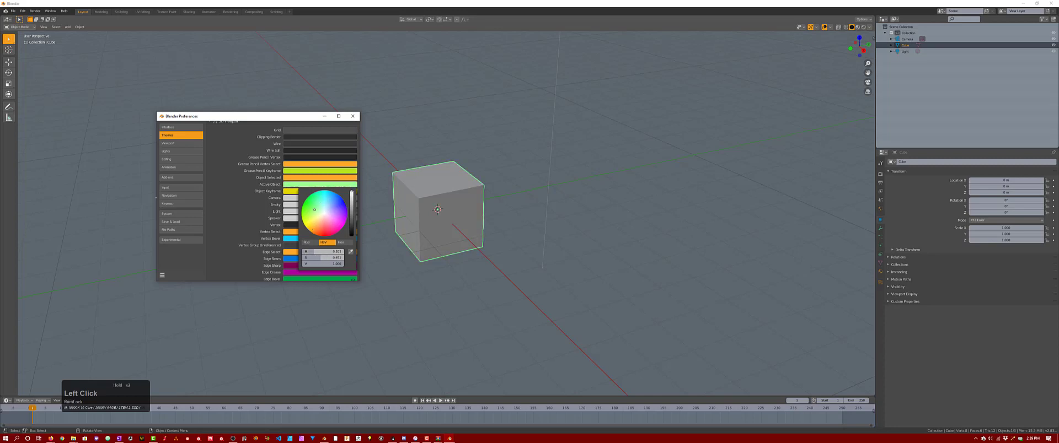
Step: Increase the Outline Width and Vertex Size of the 3D Viewport theme
scroll(292, 218, down, 10)
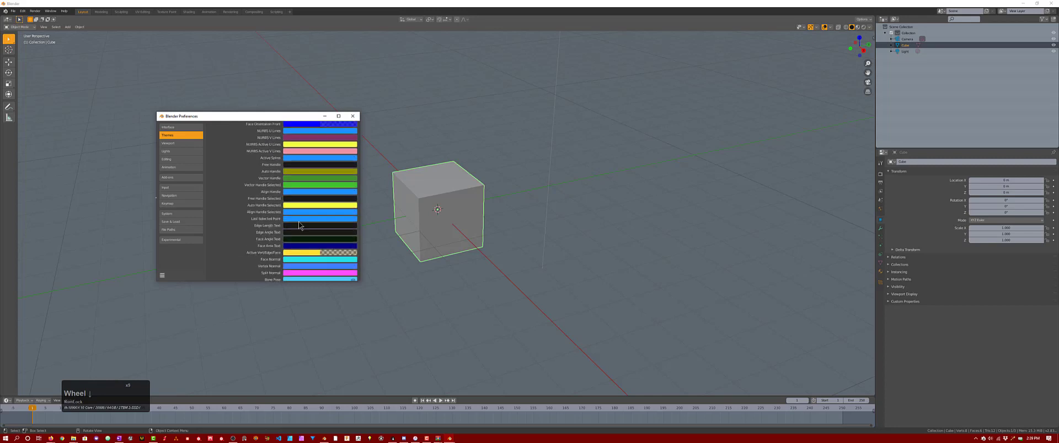
scroll(302, 220, down, 2)
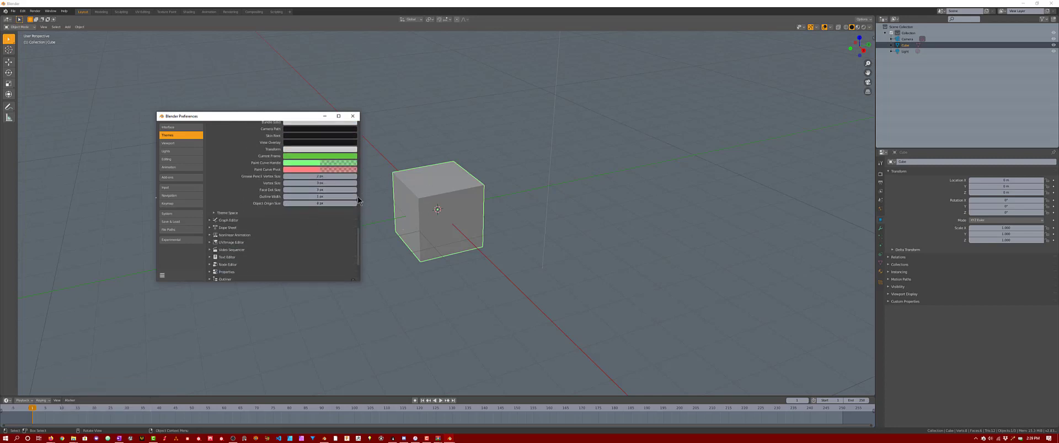
drag(357, 197, 364, 196)
click(353, 183)
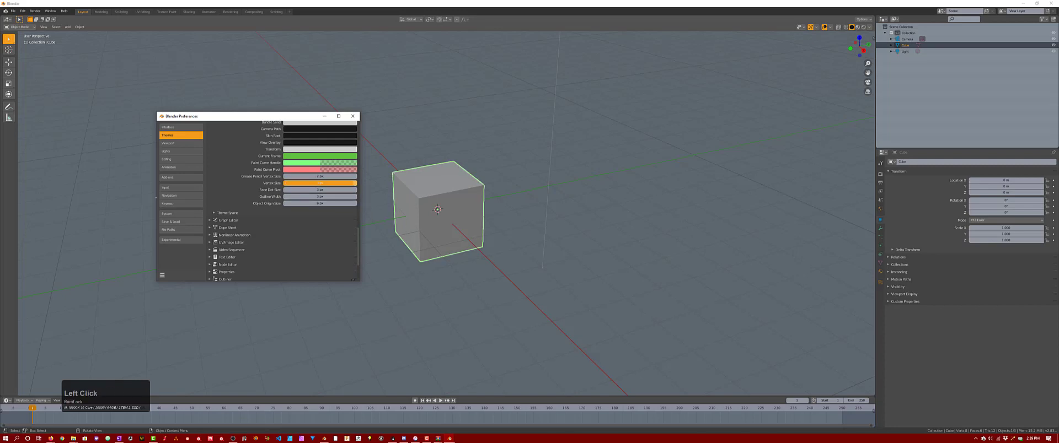
double_click(353, 183)
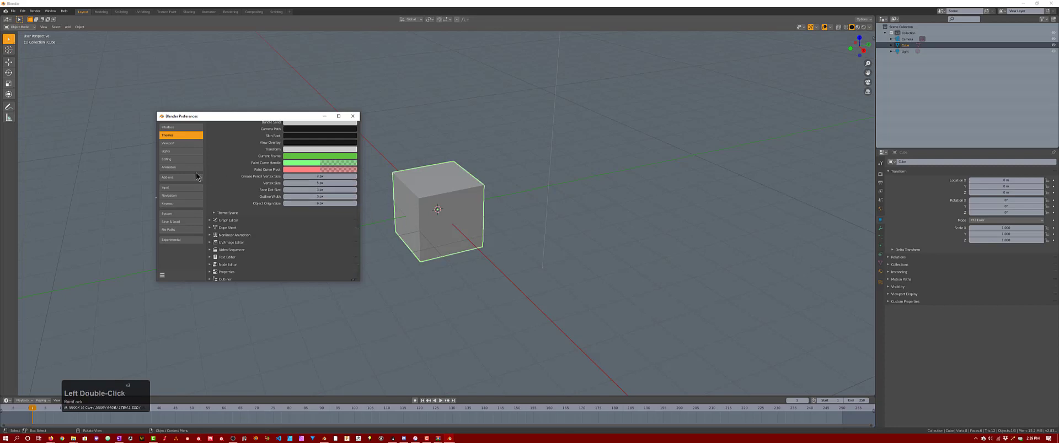
Step: Set Viewport Anti-Aliasing to 16 Samples in the viewport preferences
click(183, 144)
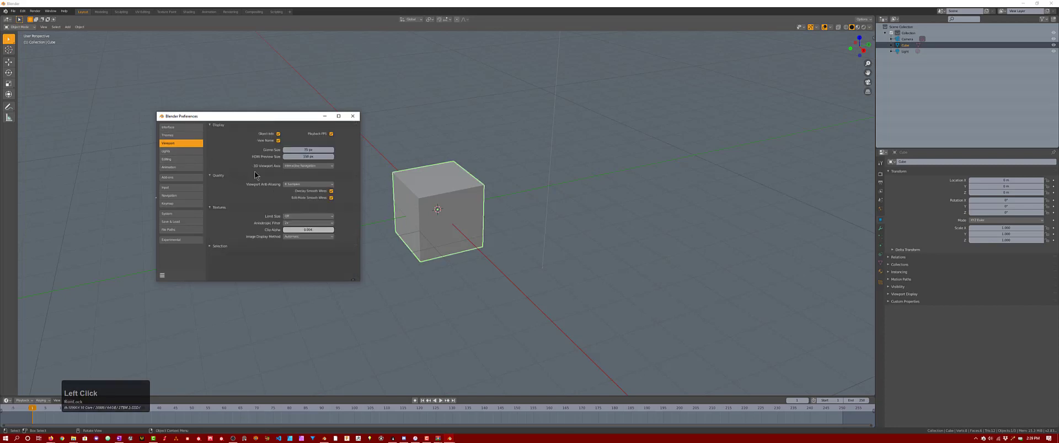
click(291, 184)
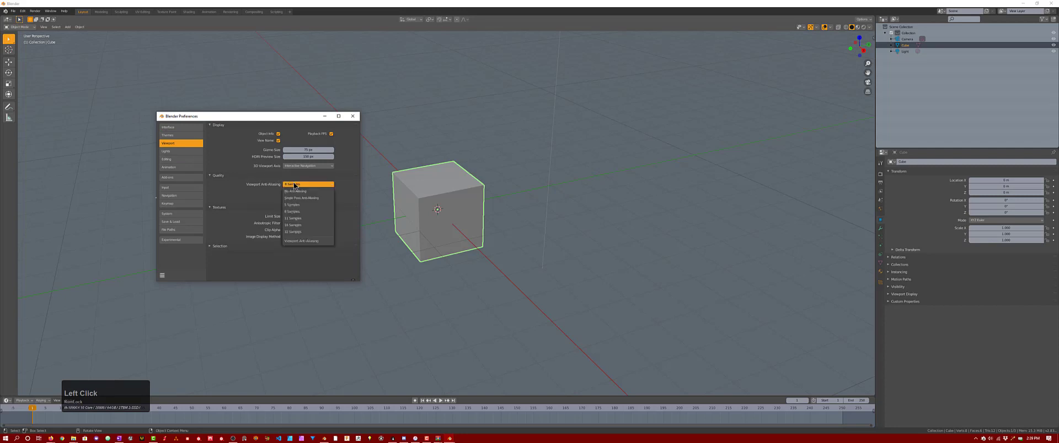
click(294, 226)
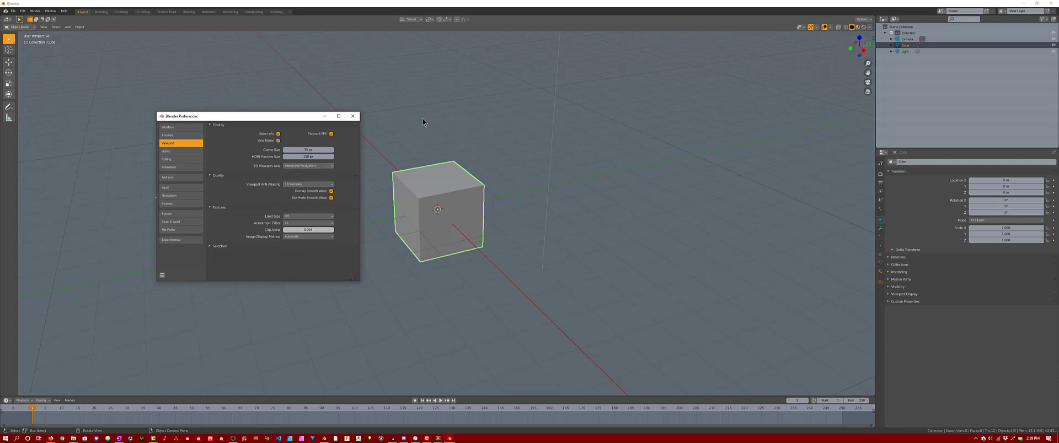
Step: Switch the 3D Viewport Axis to Simple Axis and back to Interactive Navigation
click(307, 165)
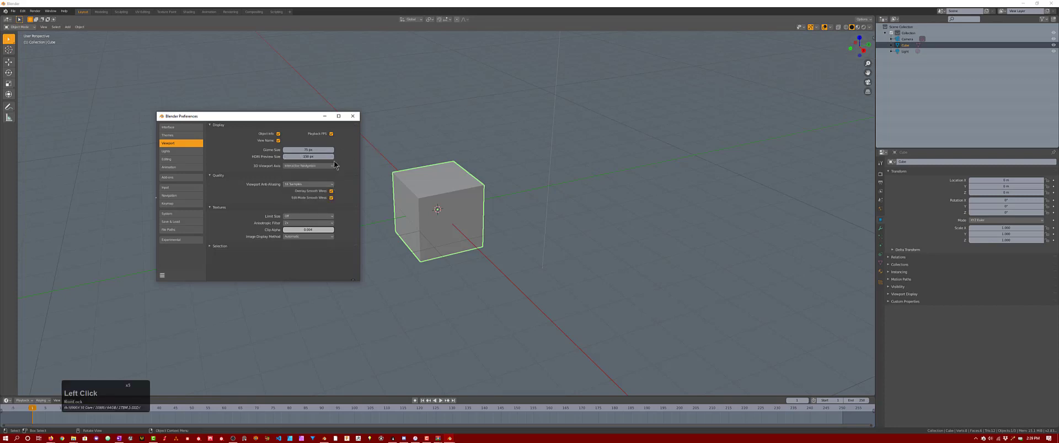
click(333, 164)
click(302, 184)
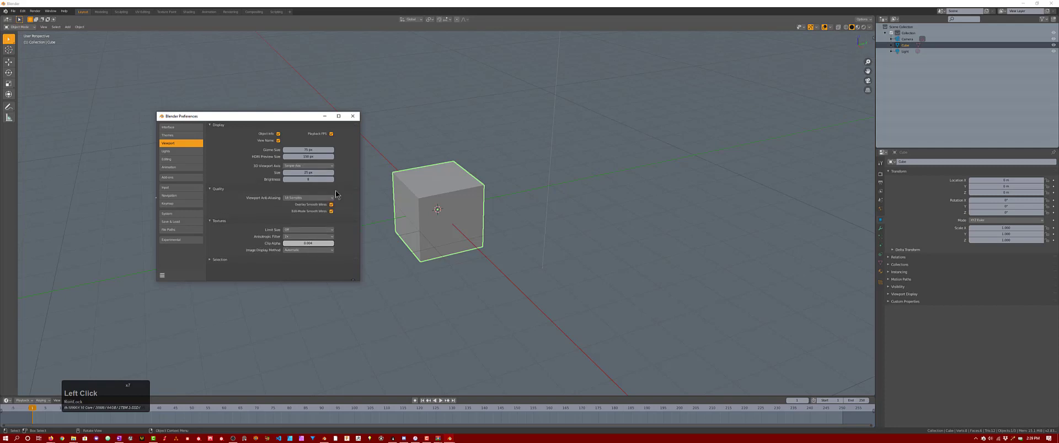
click(295, 166)
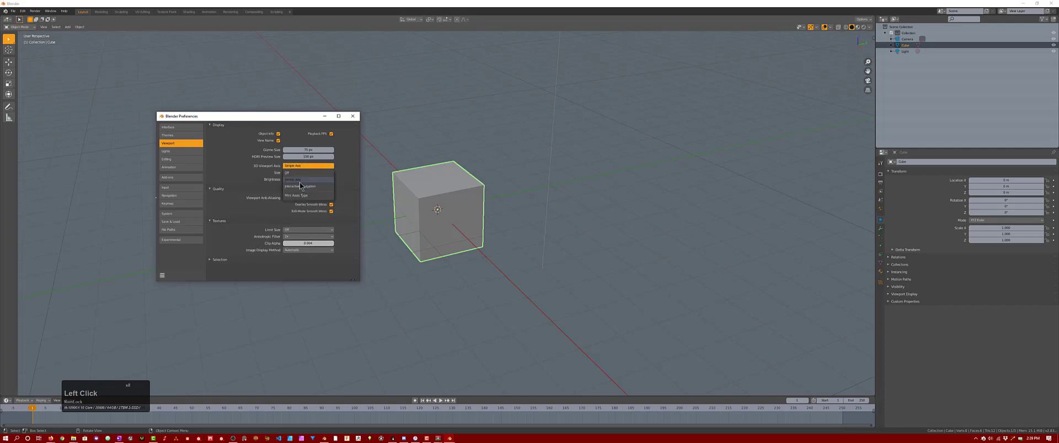
double_click(300, 186)
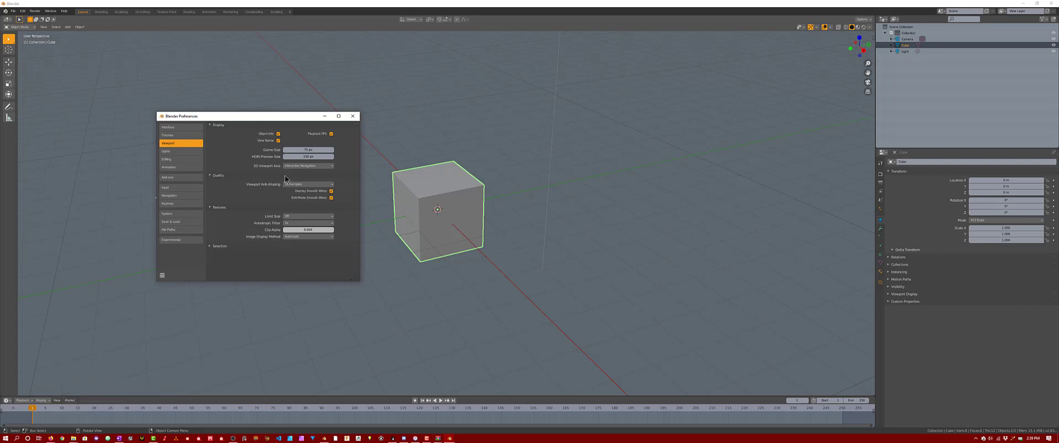
Step: Start installing custom HDRIs from the light preferences and browse the E drive's HDRI folder
click(177, 152)
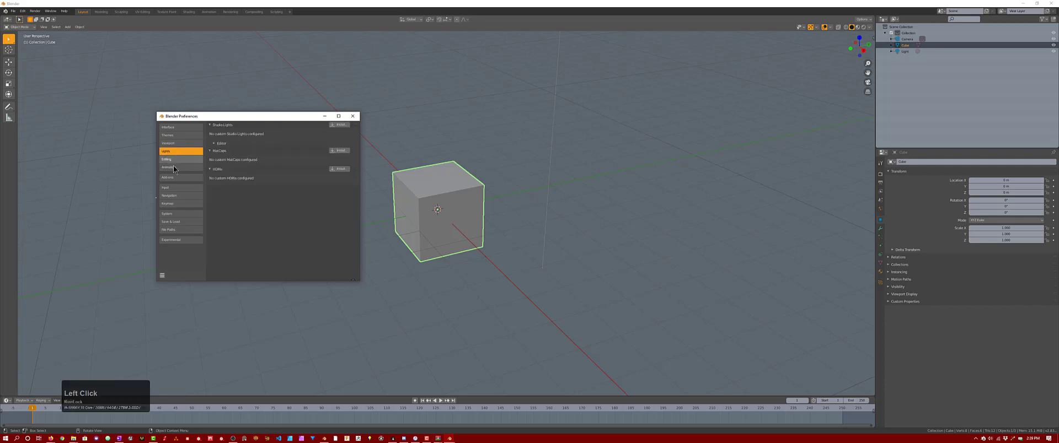
click(340, 169)
click(495, 10)
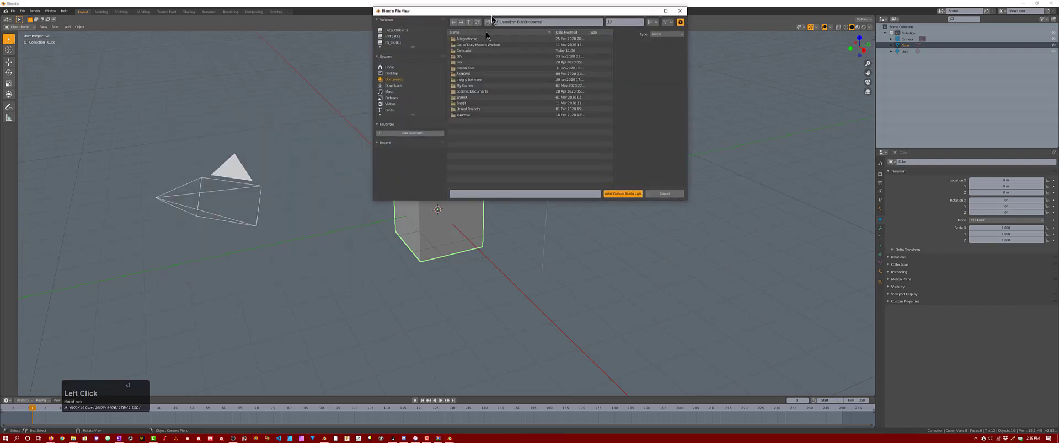
drag(491, 12, 473, 74)
click(379, 104)
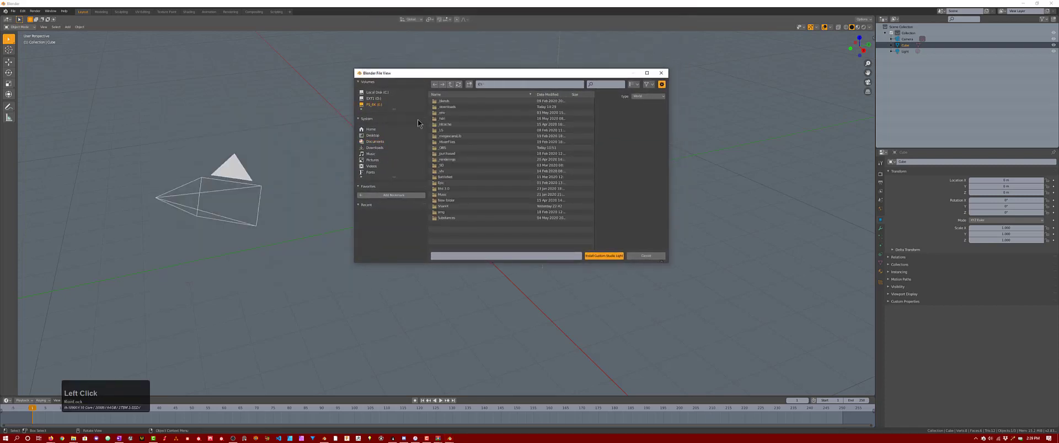
double_click(448, 118)
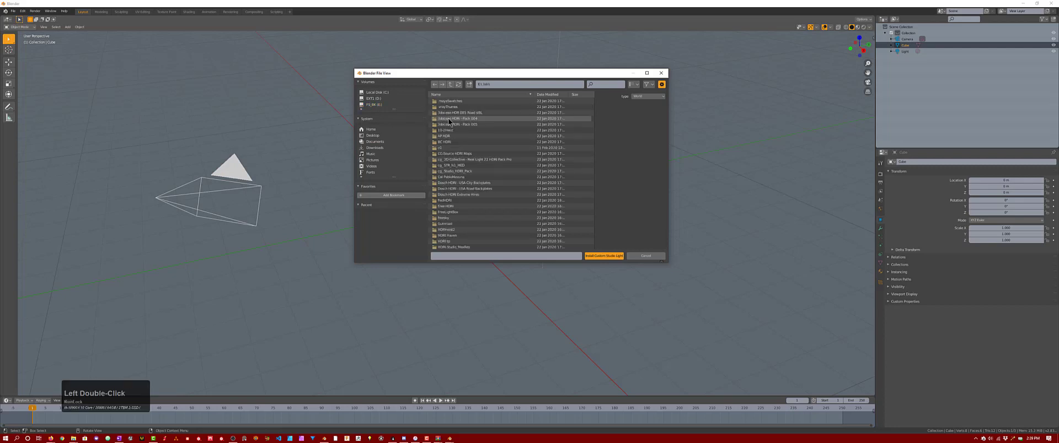
click(450, 84)
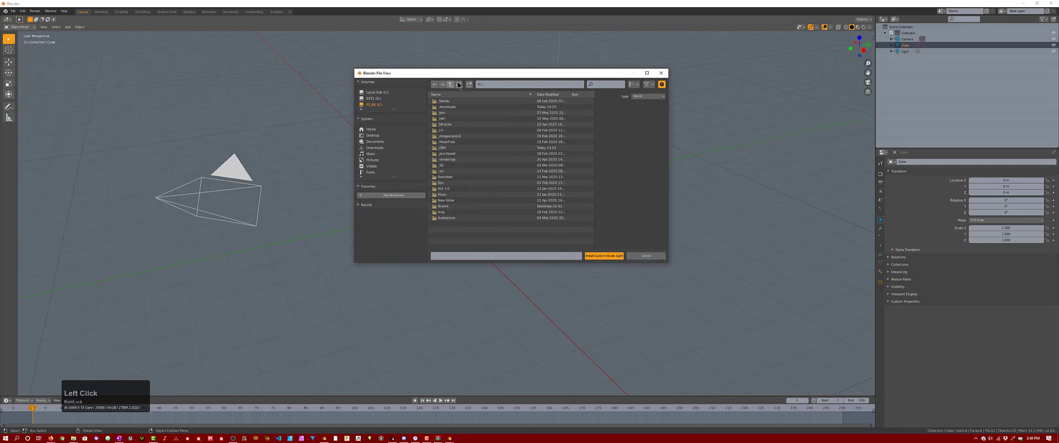
Step: Check the HDRI folder in File Explorer and point Blender's file browser to E:\_hdri\Blend_hdri\
key(alt+Tab)
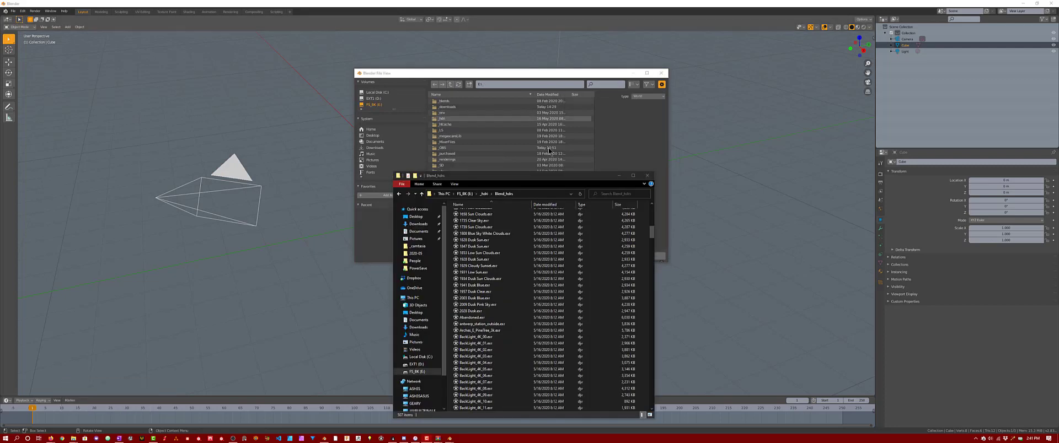
click(618, 177)
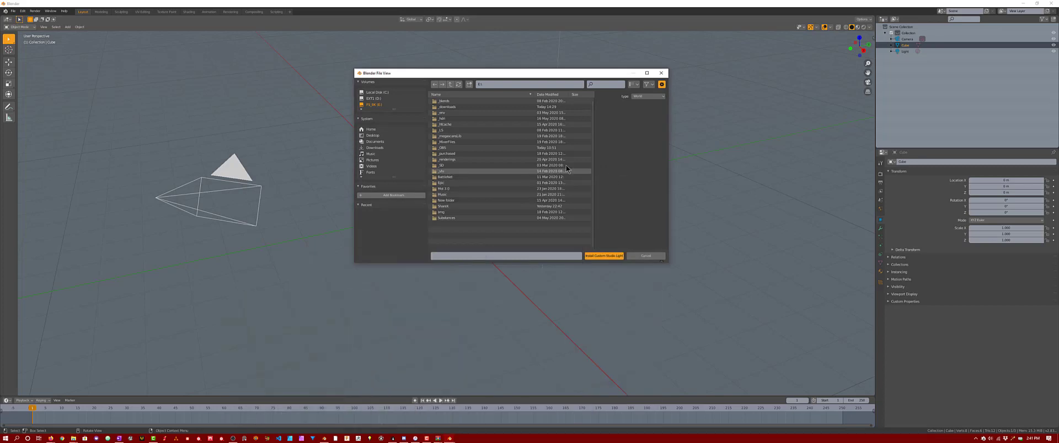
click(521, 84)
text(E:\_hdri\Blend_hdri\)
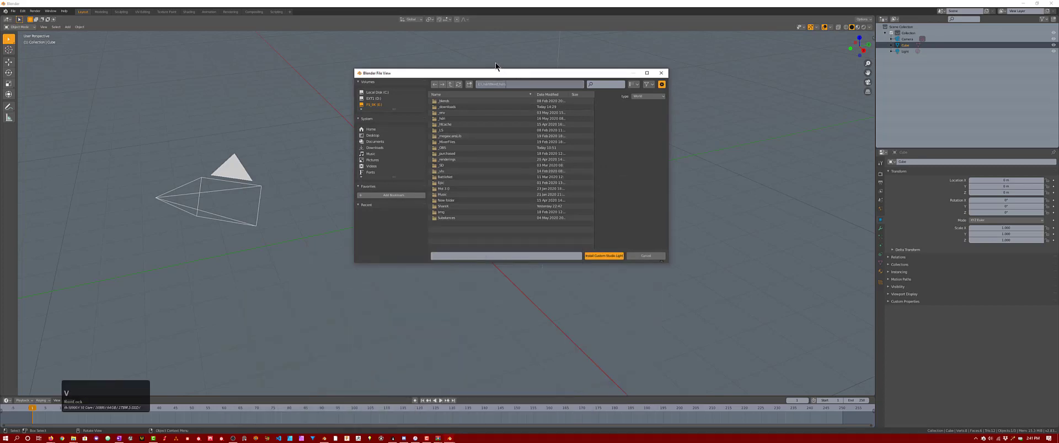
key(KP_Enter)
Step: Select all the files in the Blend_hdri folder and install them as custom HDRIs
key(a)
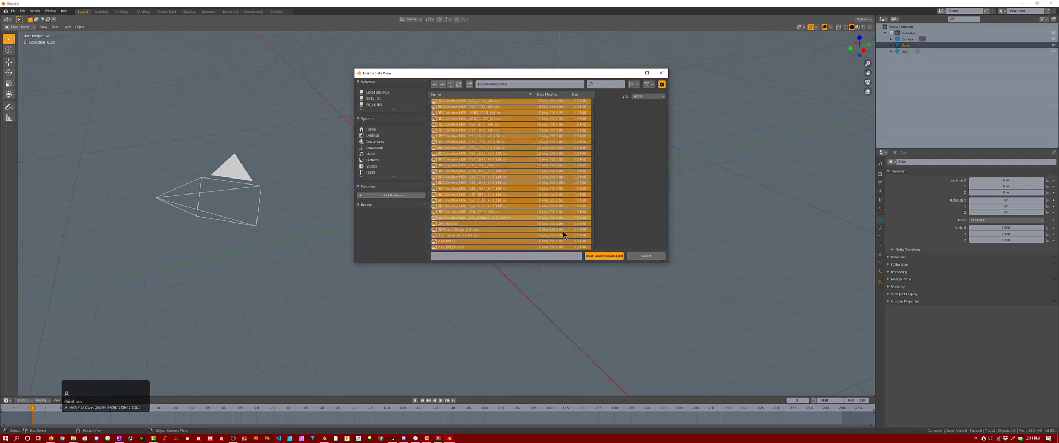
scroll(579, 182, down, 10)
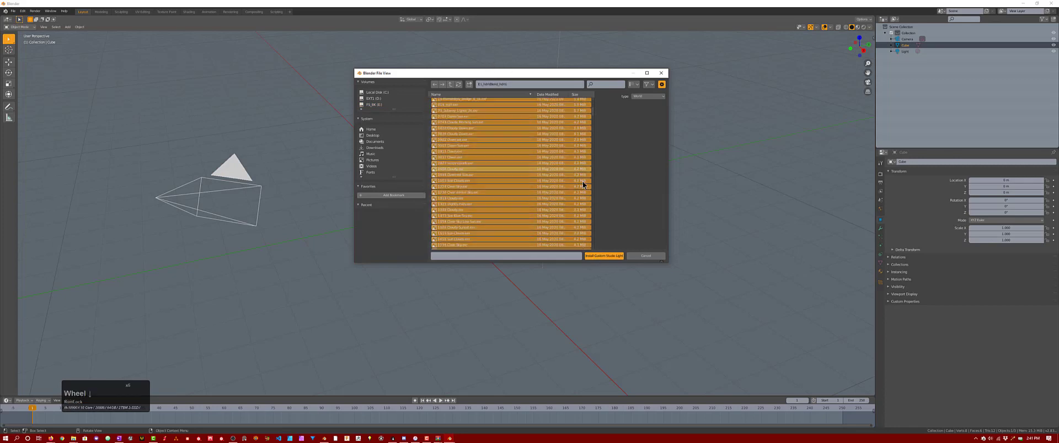
scroll(578, 171, down, 8)
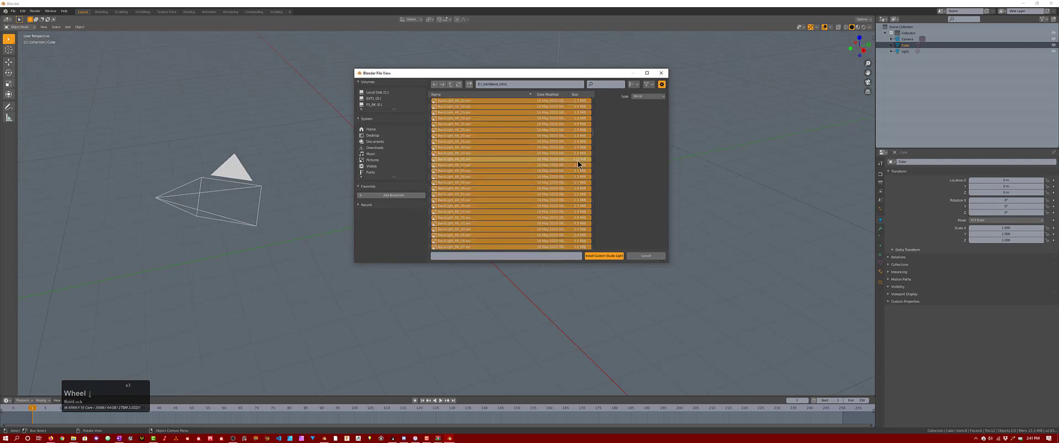
scroll(576, 176, down, 10)
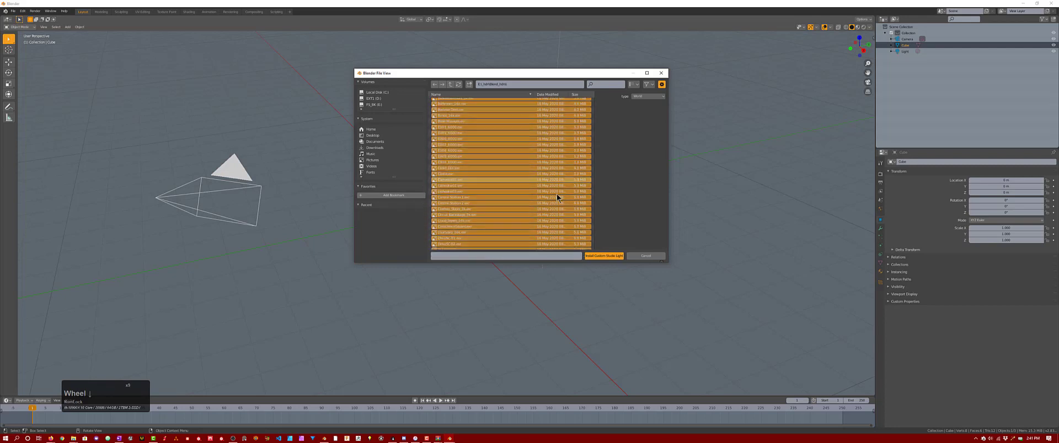
scroll(561, 210, down, 5)
click(602, 256)
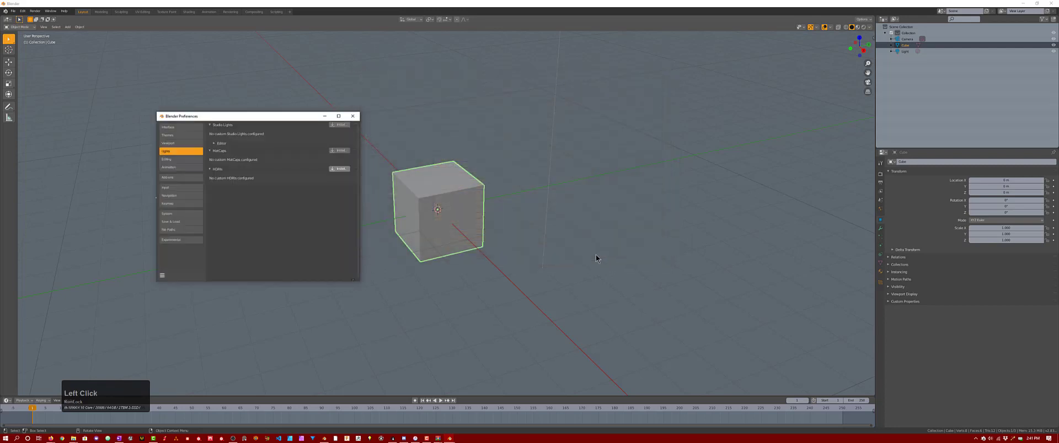
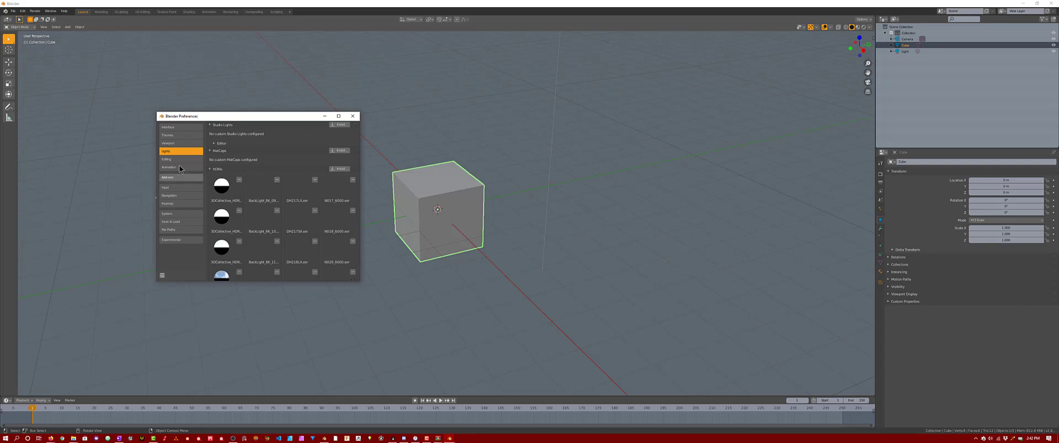
scroll(203, 167, down, 3)
scroll(203, 167, up, 5)
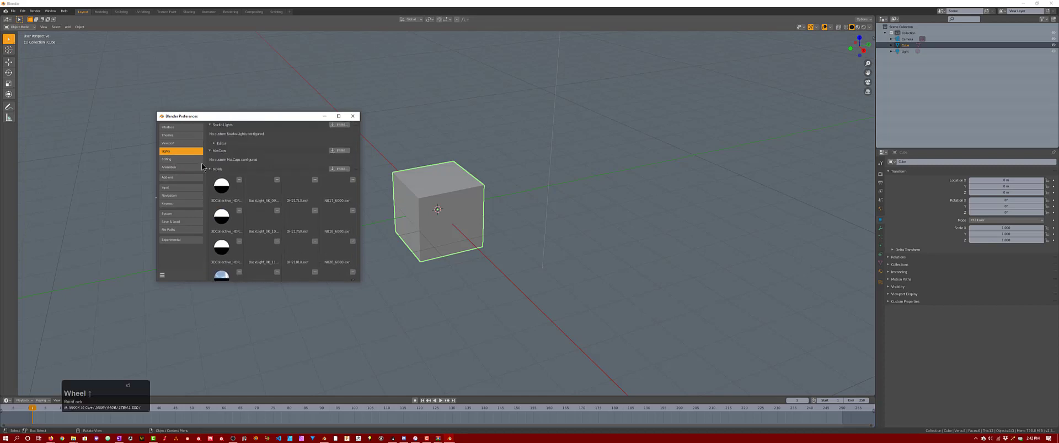
Step: Set the Cycles render devices to CUDA and enable the Intel CPU alongside the GPU
click(180, 159)
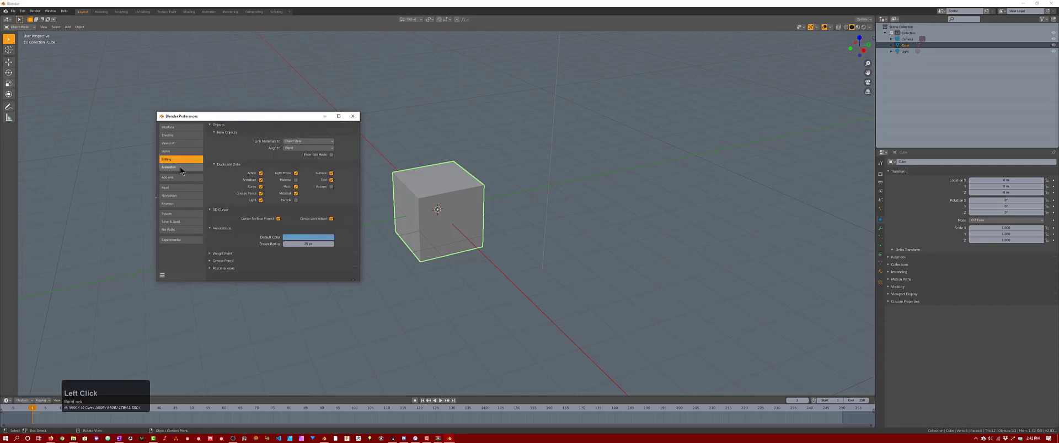
click(180, 167)
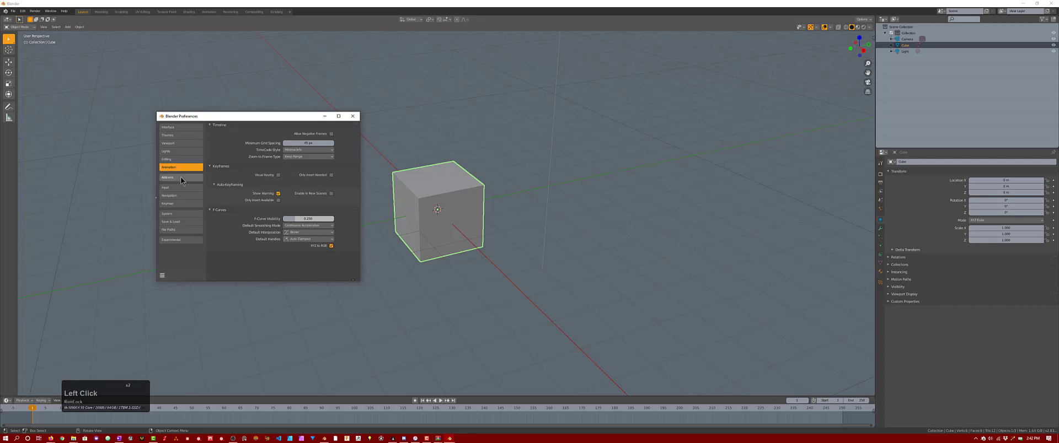
click(182, 213)
click(269, 134)
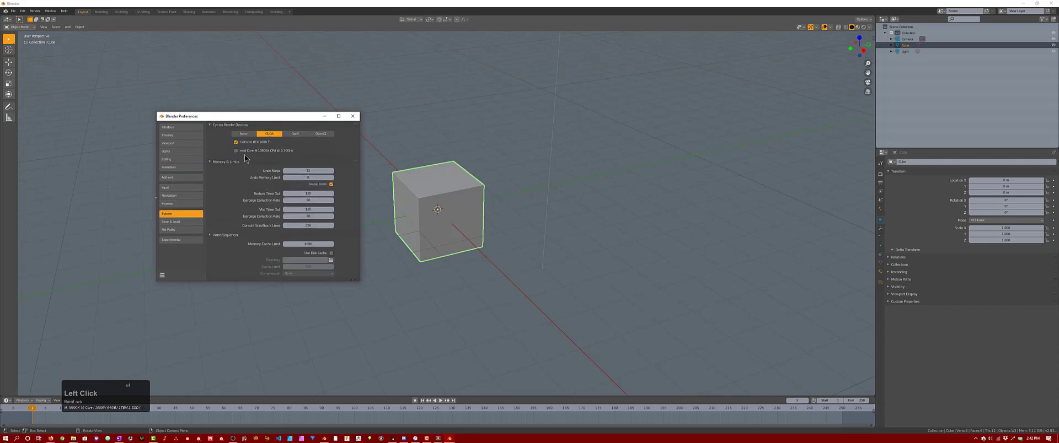
click(236, 150)
Step: Set Recent Files to 30, adjust the Auto Save timer and enable Auto Run Python Scripts
click(175, 222)
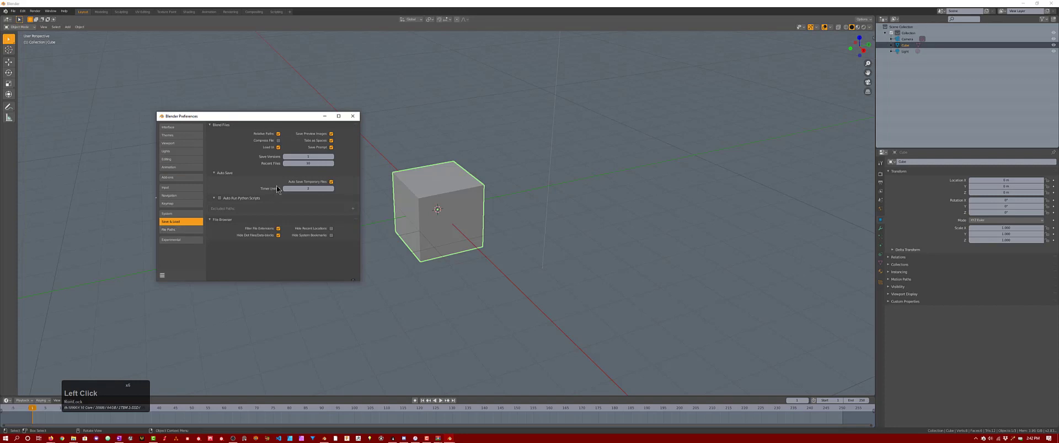
click(308, 163)
text(30)
key(Return)
click(286, 188)
click(219, 198)
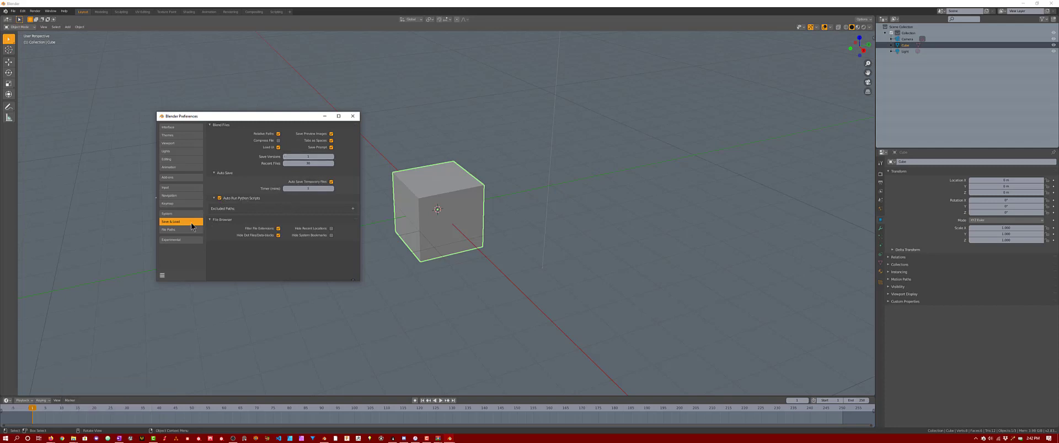
Step: Review the File Paths, System, Save & Load and Keymap preferences
click(183, 230)
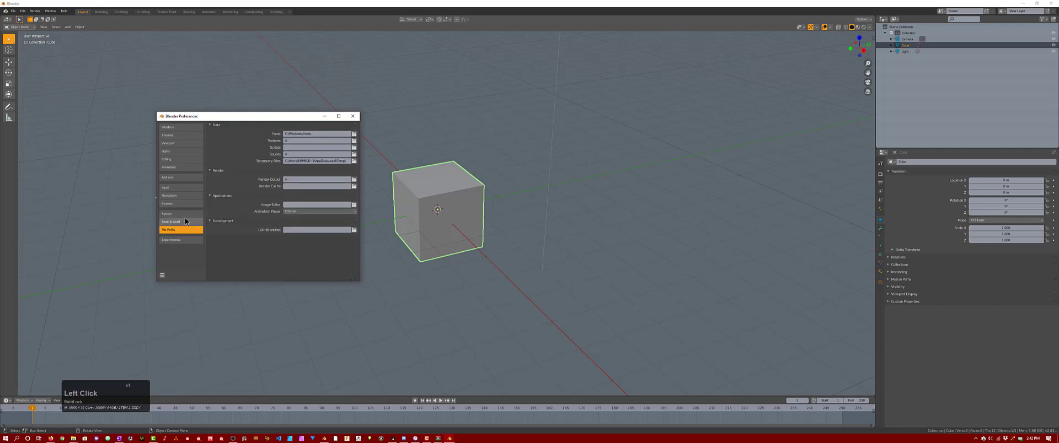
click(183, 214)
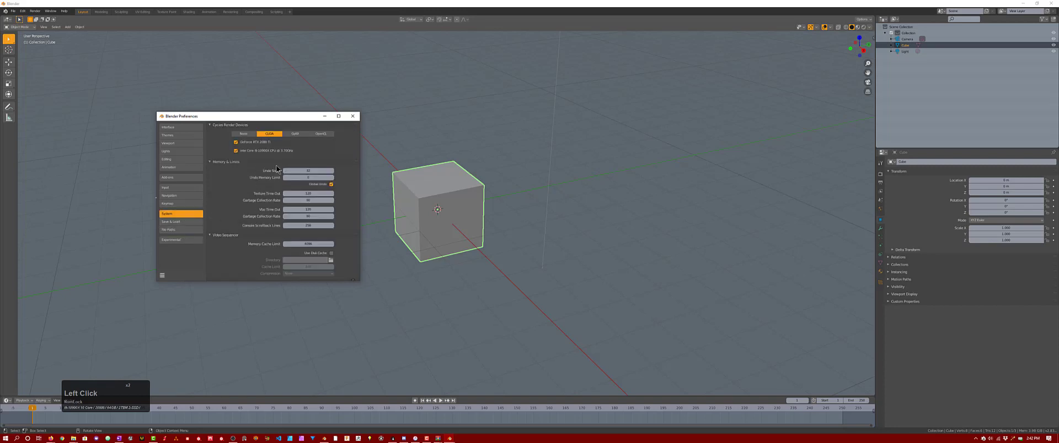
click(190, 221)
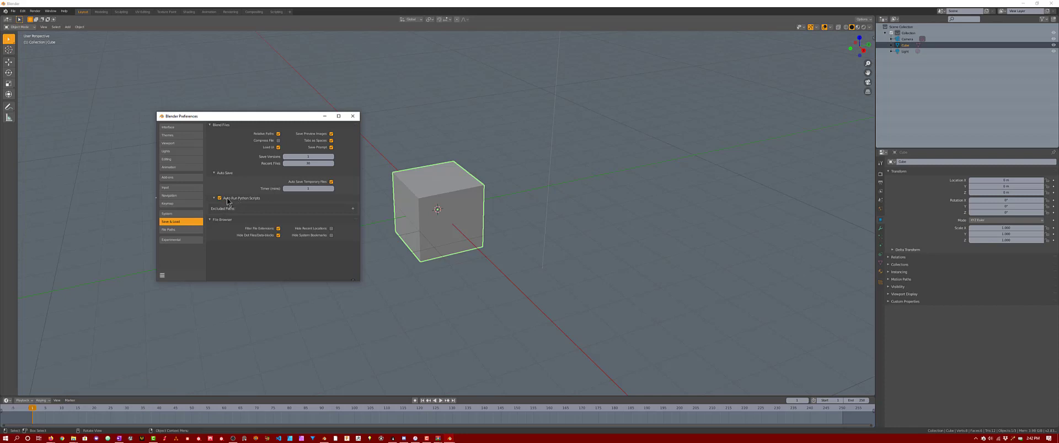
click(181, 203)
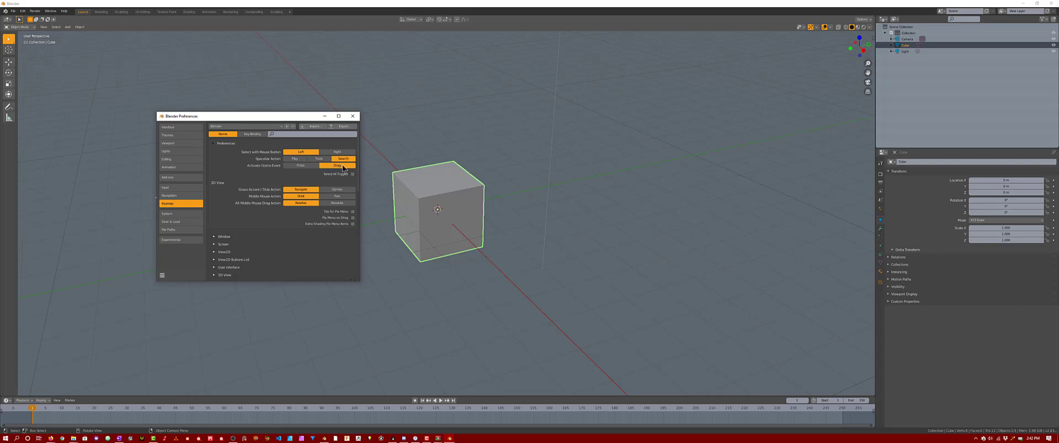
Step: Turn off Auto Perspective in the navigation preferences and open the input preferences
click(183, 196)
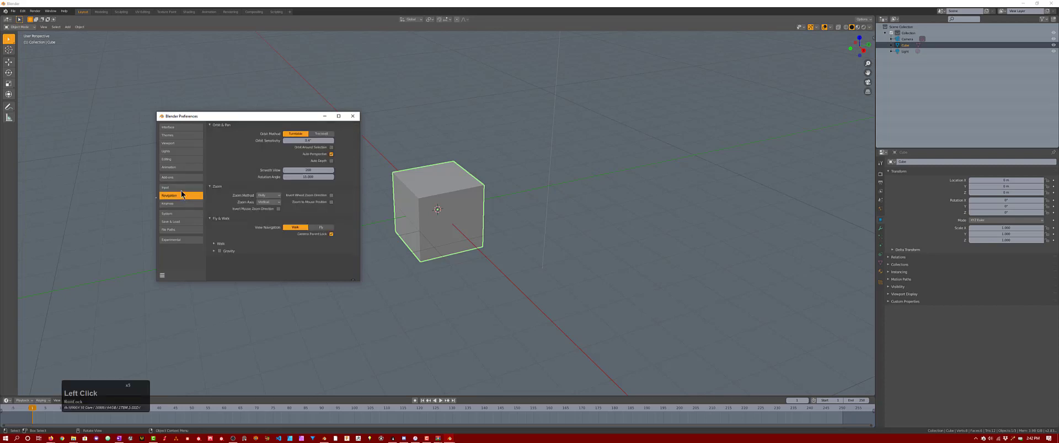
click(332, 154)
click(173, 189)
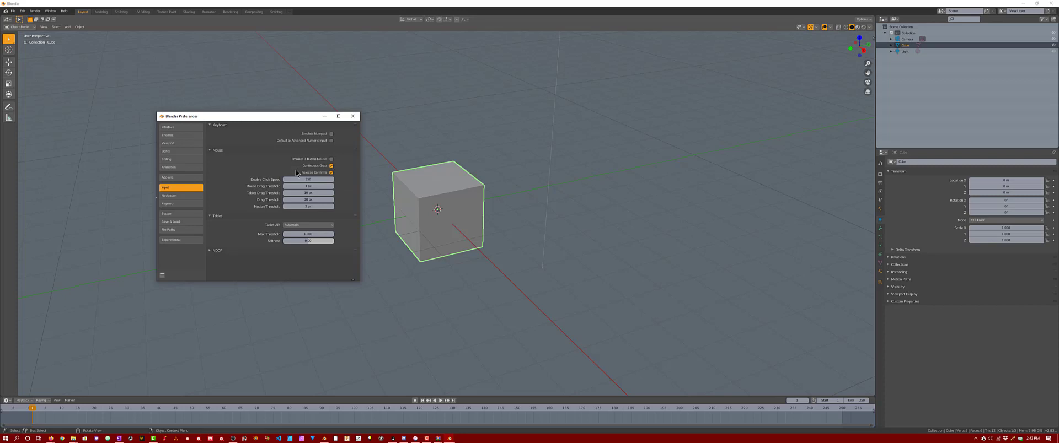
Step: Paste the add-on folder path from the clipboard history into the add-on search, copy it again and clear the search
click(182, 178)
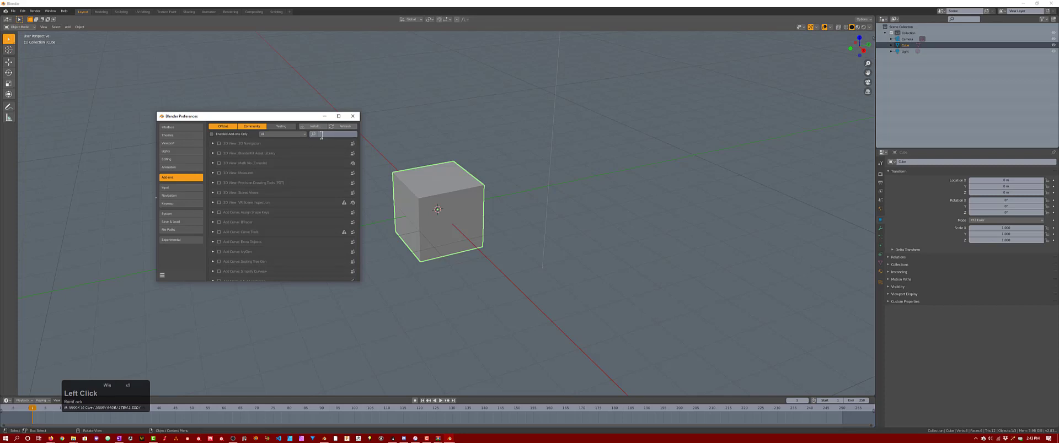
key(super+v)
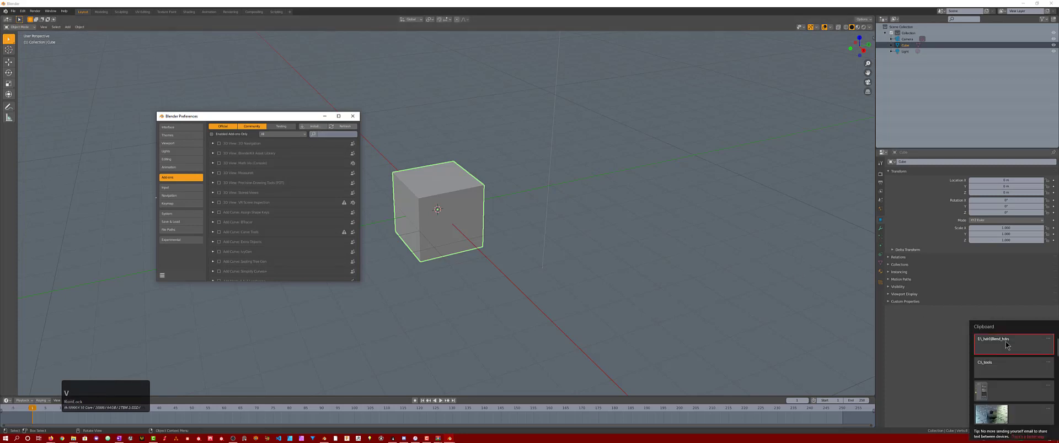
click(1007, 364)
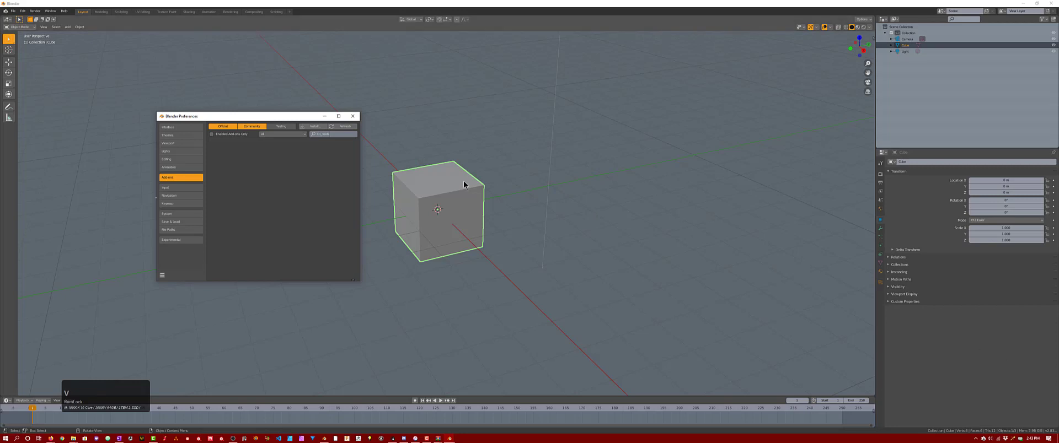
key(ctrl+a)
key(ctrl+c)
key(BackSpace)
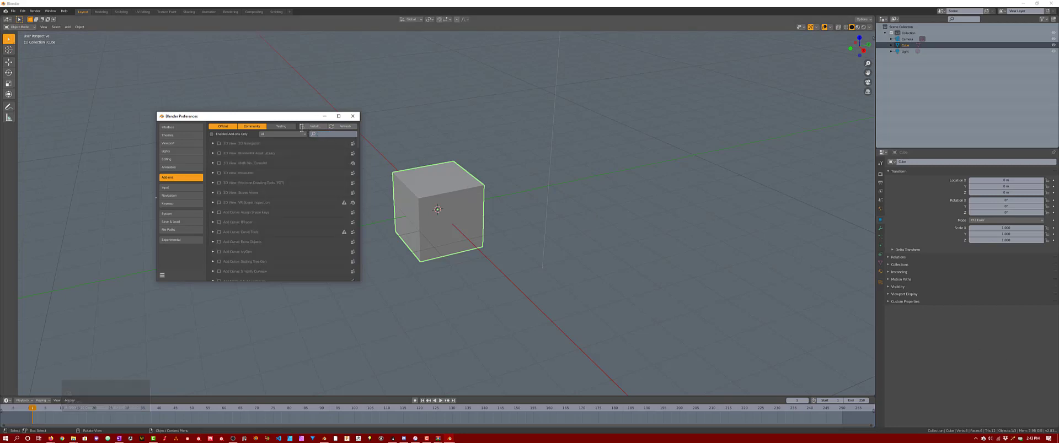
Step: Start an add-on installation, browse to the copied folder path and choose the Hard Ops Neodymium zip file
click(306, 125)
click(307, 127)
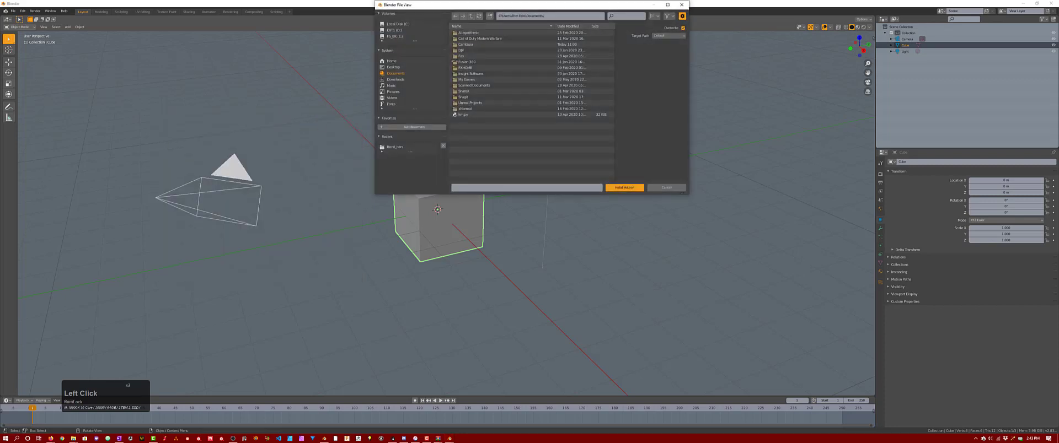
drag(540, 8, 463, 86)
click(464, 91)
key(ctrl+v)
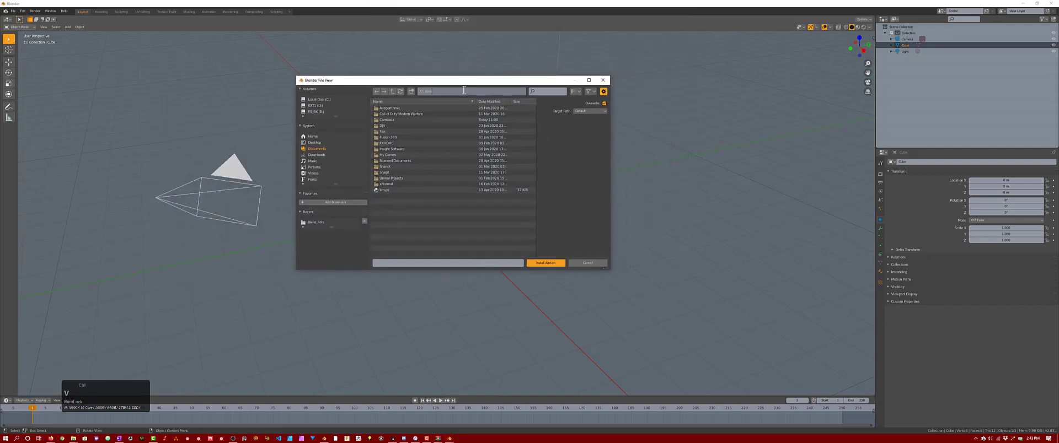
key(KP_Enter)
click(445, 161)
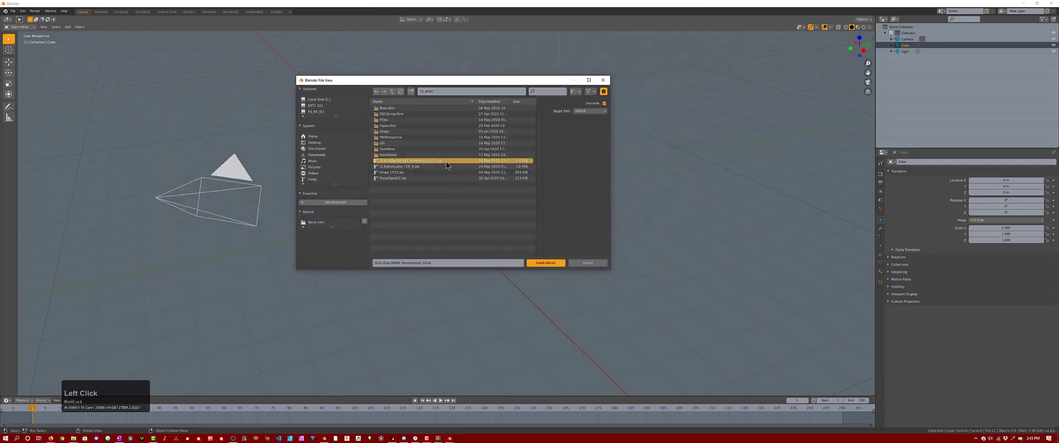
Step: Install the selected Hard Ops zip archive and enable the Hard Ops 9 add-on
click(545, 263)
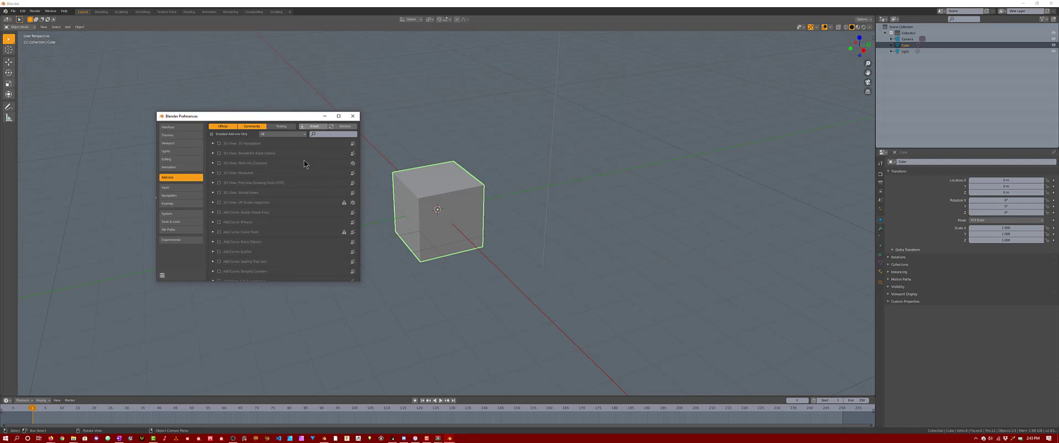
click(219, 144)
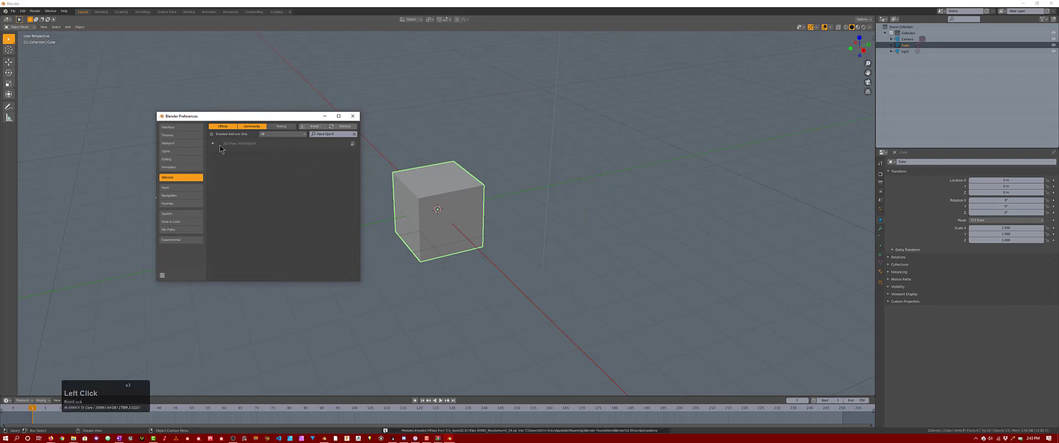
Step: Install the BoxCutter zip archive from the same folder and enable the BoxCutter add-on
click(314, 127)
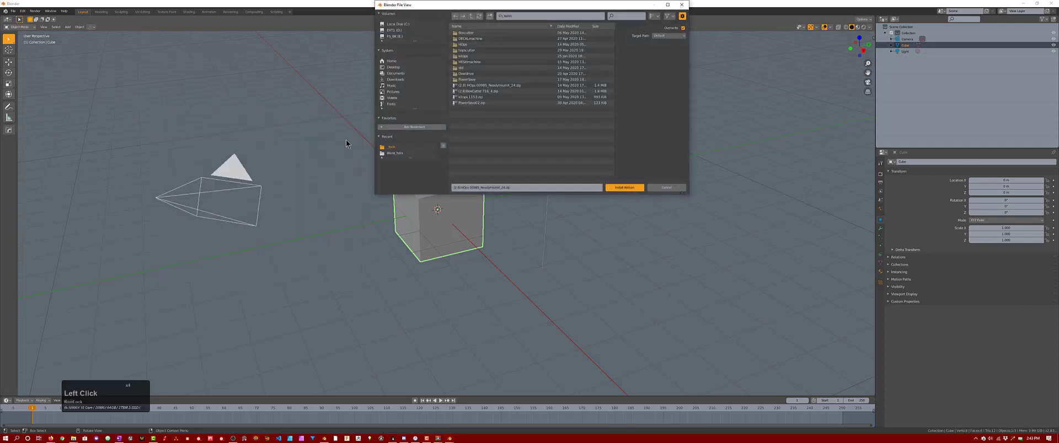
click(480, 91)
click(618, 189)
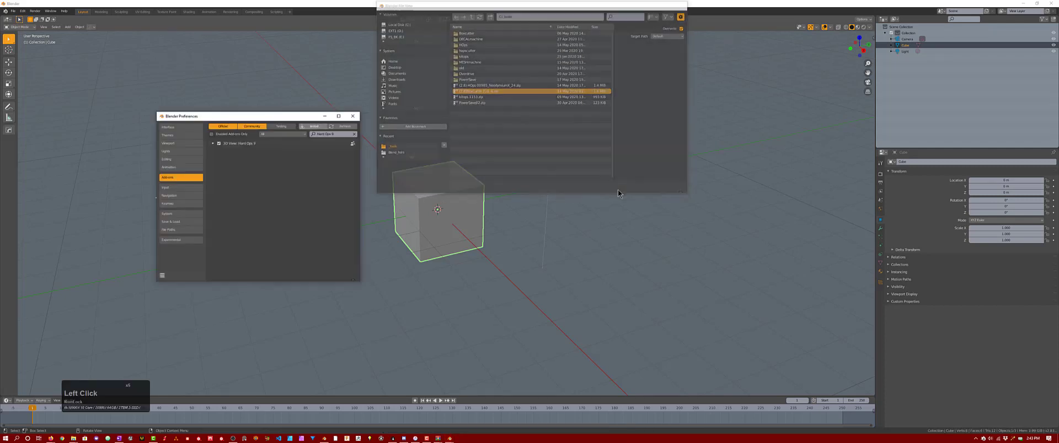
click(222, 155)
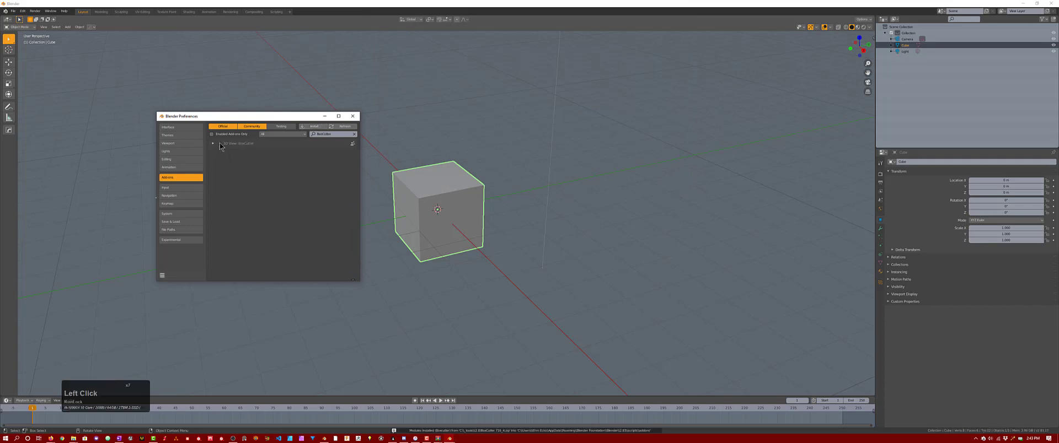
click(220, 144)
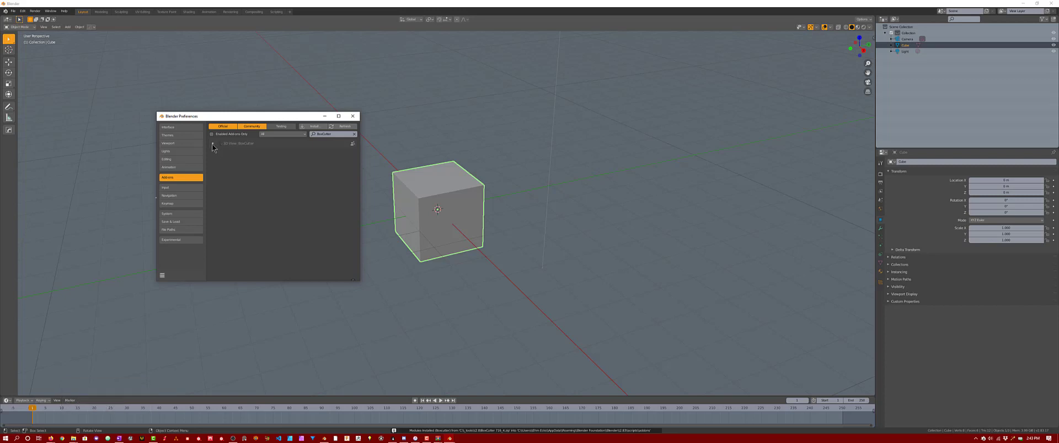
Step: Expand the BoxCutter add-on preferences and enable Wires Only in its display settings
click(211, 144)
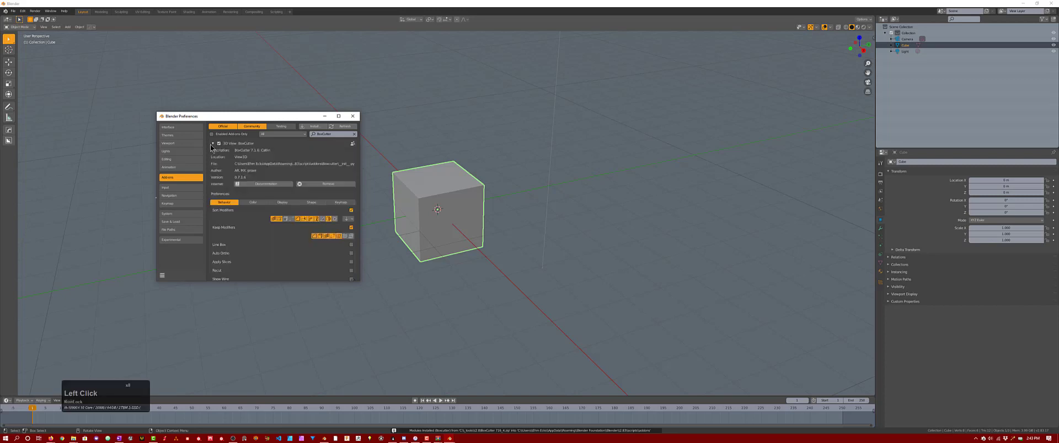
click(304, 203)
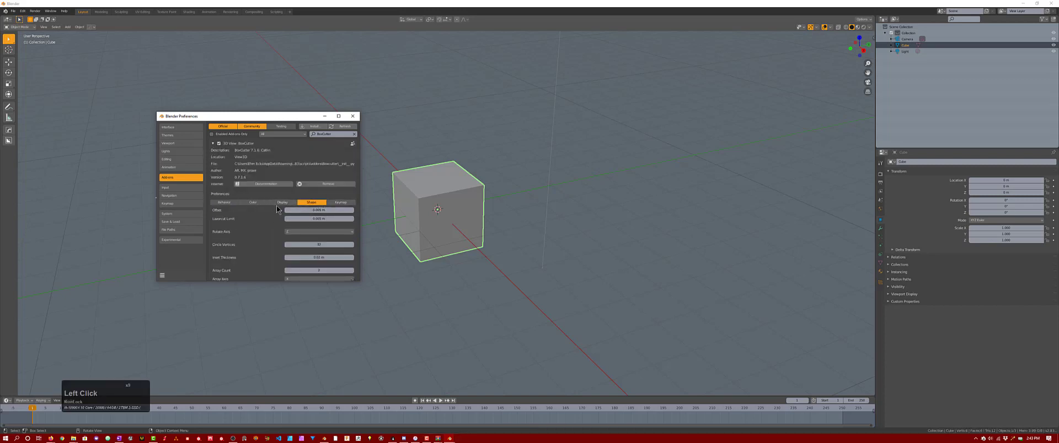
click(277, 204)
scroll(273, 232, down, 3)
scroll(272, 208, down, 2)
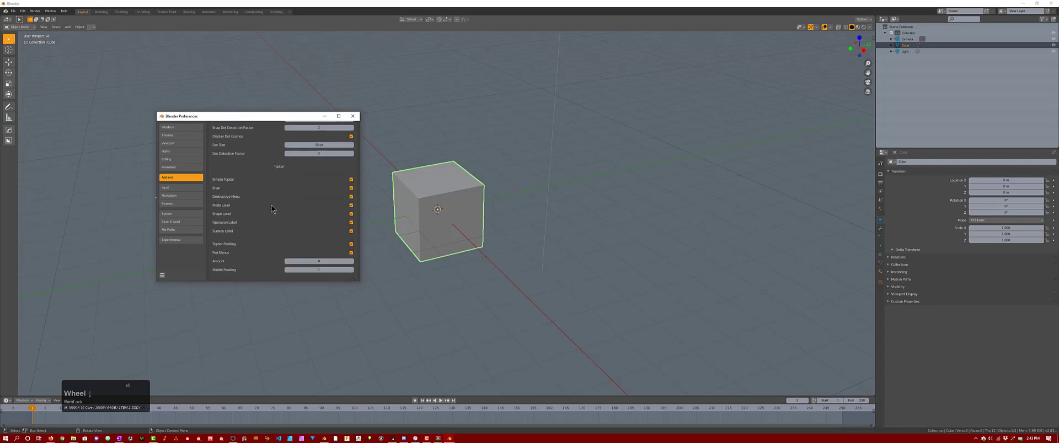
scroll(293, 213, up, 7)
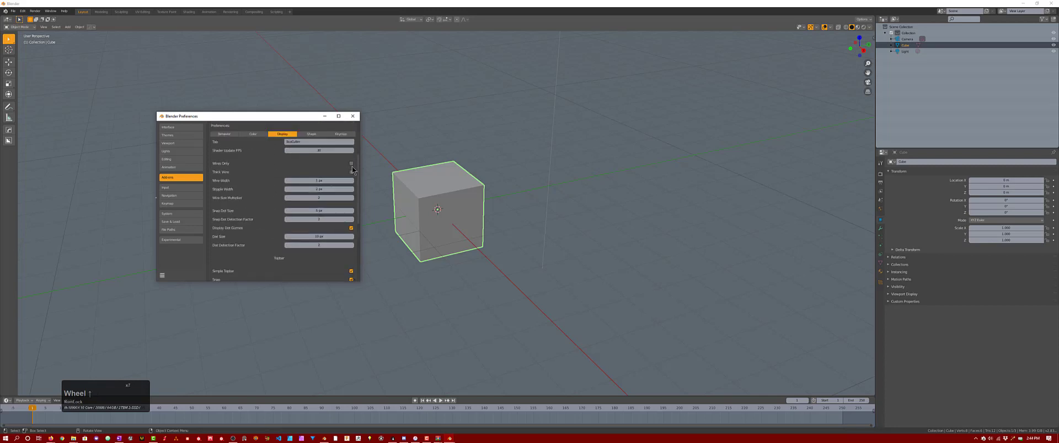
click(352, 170)
scroll(314, 176, down, 4)
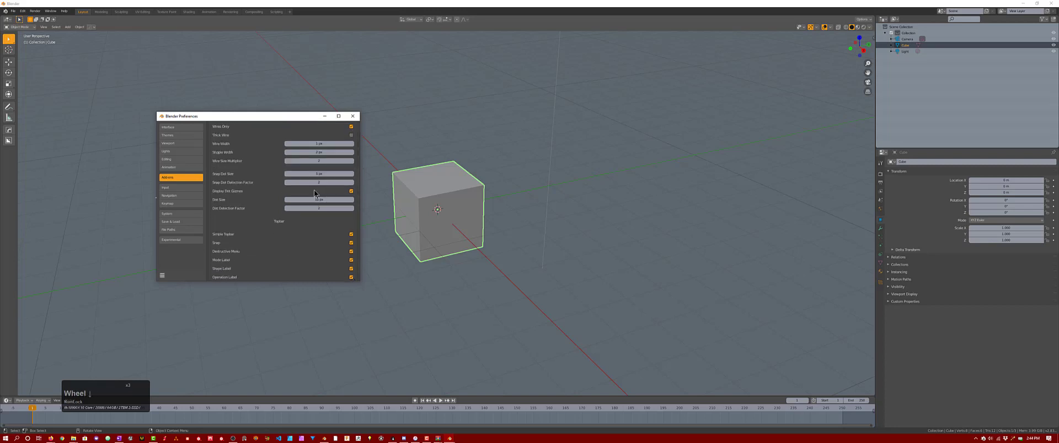
scroll(313, 167, up, 6)
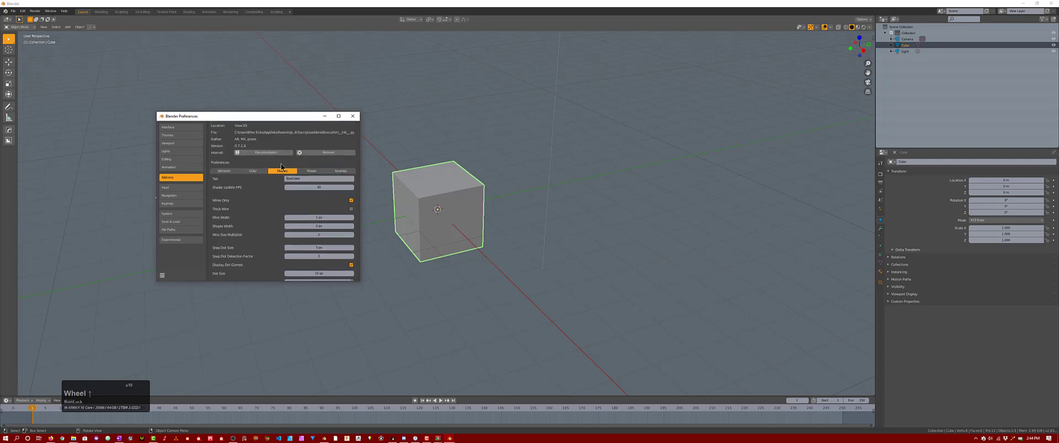
Step: Enable Show Wire in BoxCutter's behavior settings and close the preferences
click(227, 172)
scroll(230, 198, down, 4)
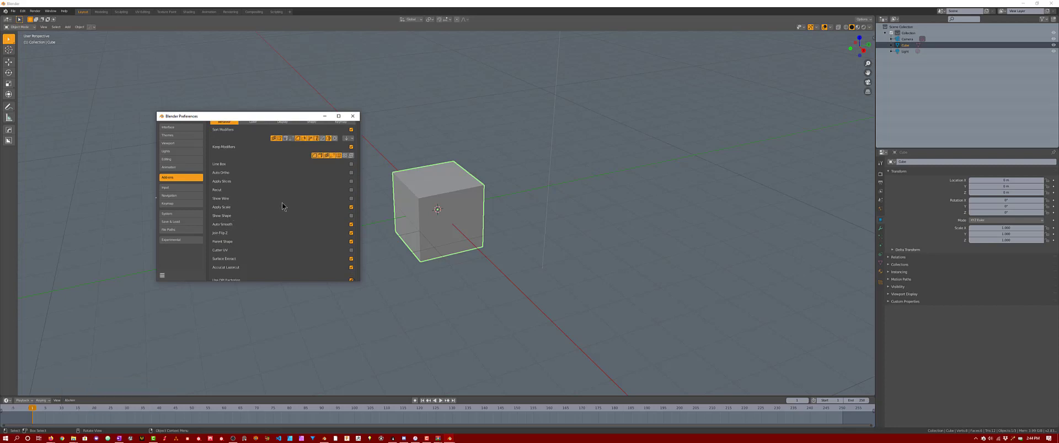
click(350, 199)
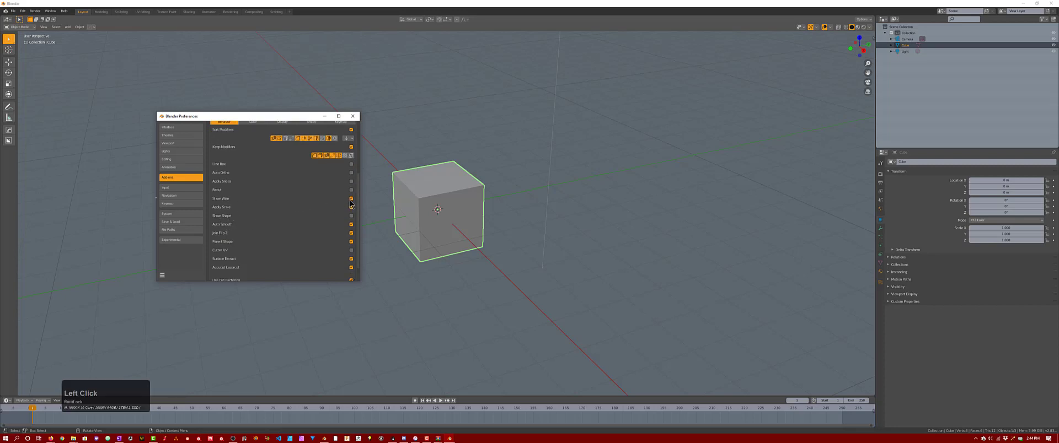
click(163, 275)
click(162, 275)
click(350, 119)
Step: Activate the BoxCutter tool and cut a few overlapping box-shaped notches into the cube's front face near its upper edge
scroll(430, 211, up, 5)
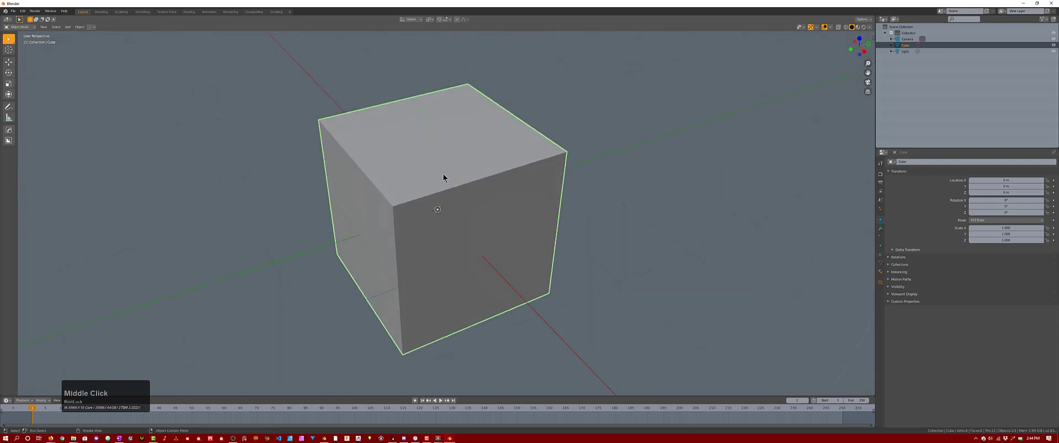
drag(443, 173, 386, 232)
double_click(10, 141)
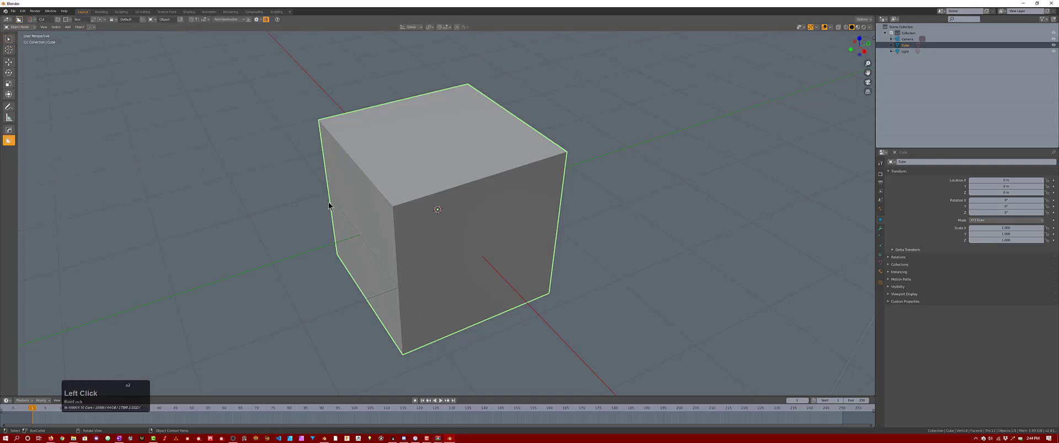
click(473, 163)
click(381, 230)
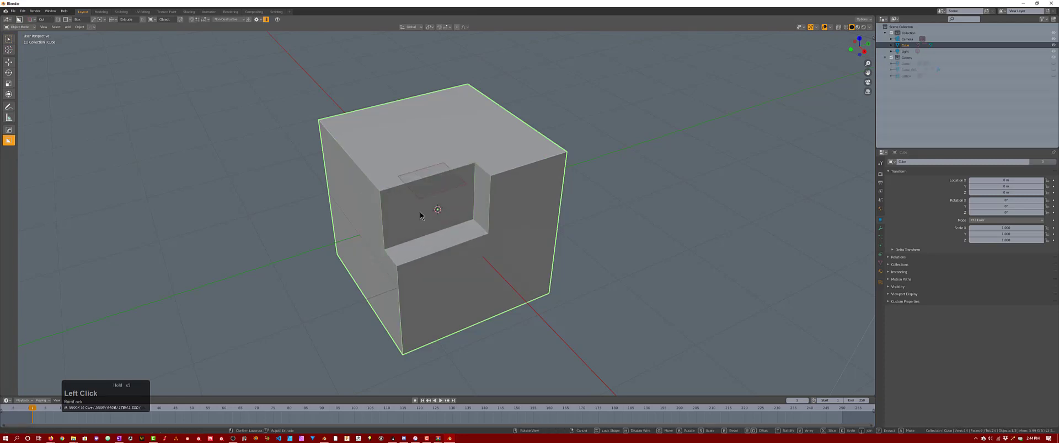
mouse_move(425, 217)
mouse_down()
mouse_move(480, 161)
mouse_move(456, 218)
mouse_move(506, 200)
mouse_up()
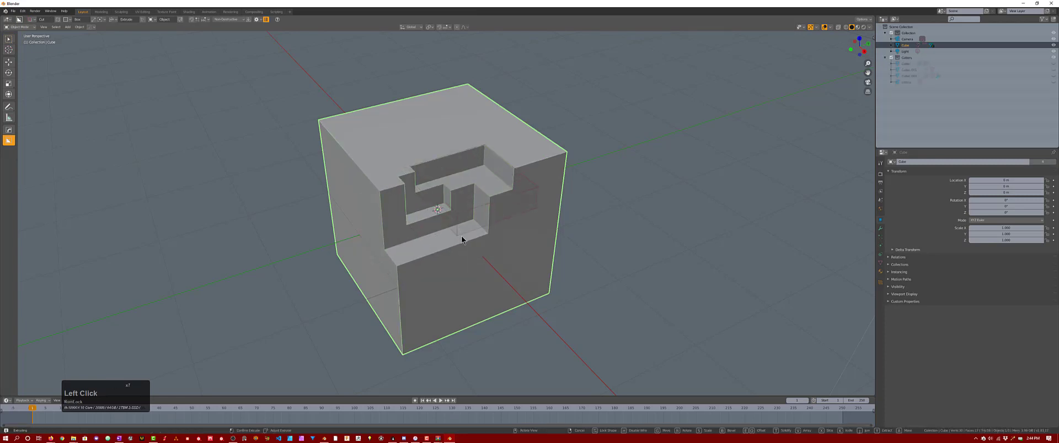
click(509, 200)
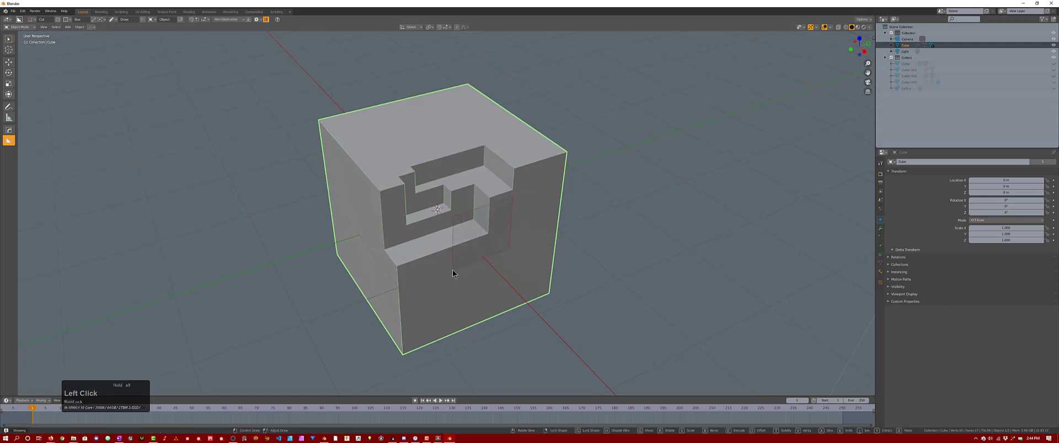
Step: Cut several more overlapping box recesses into the middle and lower part of the cube's front face
drag(453, 270, 392, 287)
click(443, 256)
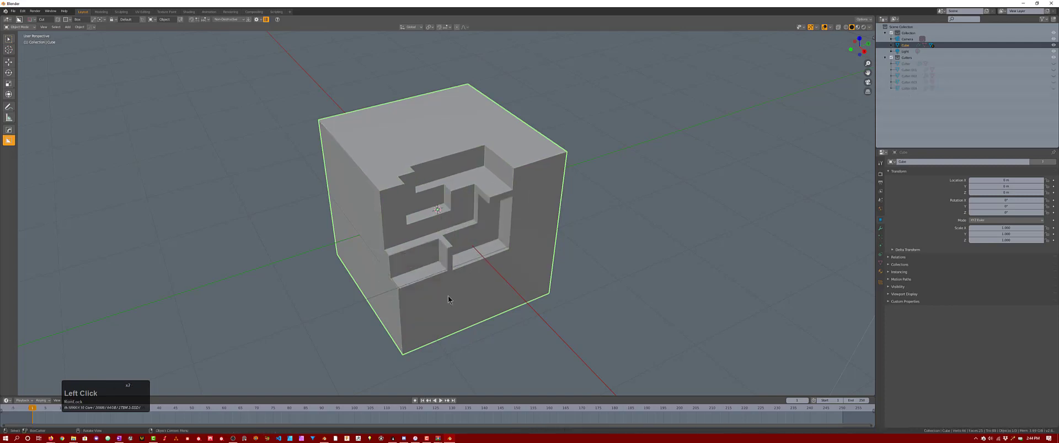
drag(485, 276, 415, 246)
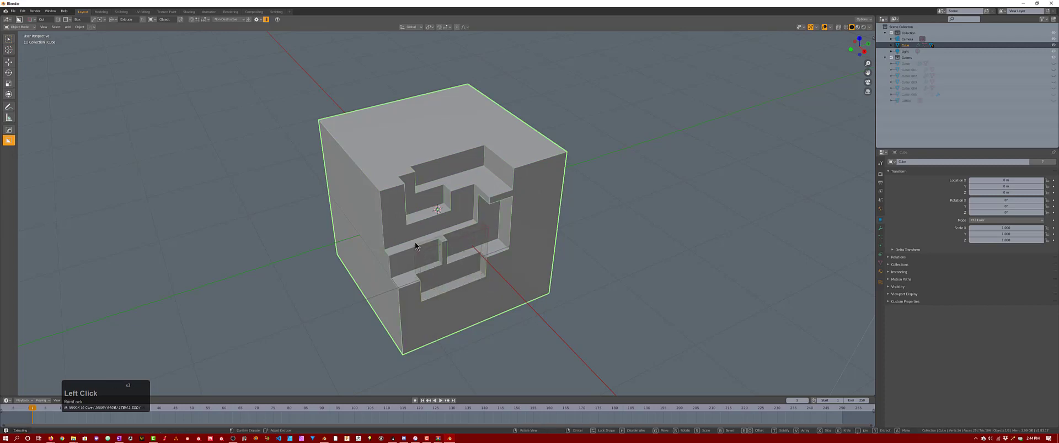
click(415, 246)
drag(527, 197, 488, 268)
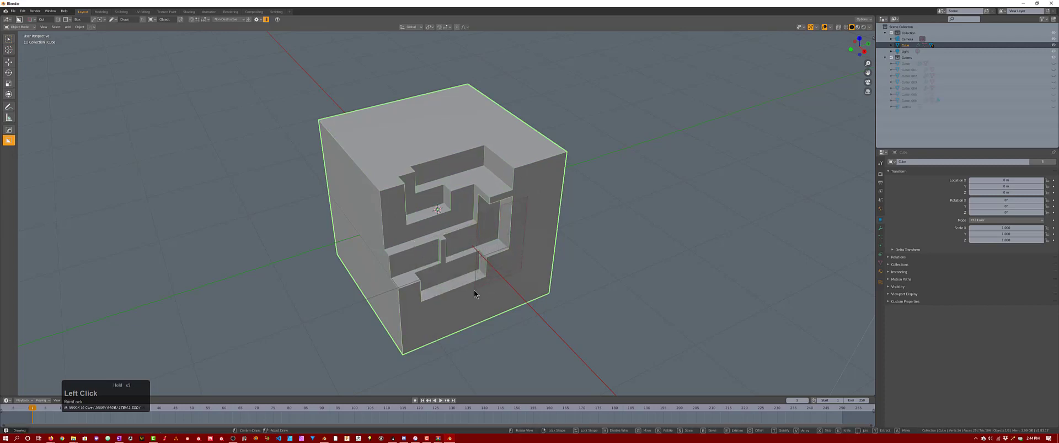
drag(474, 294, 475, 287)
click(475, 287)
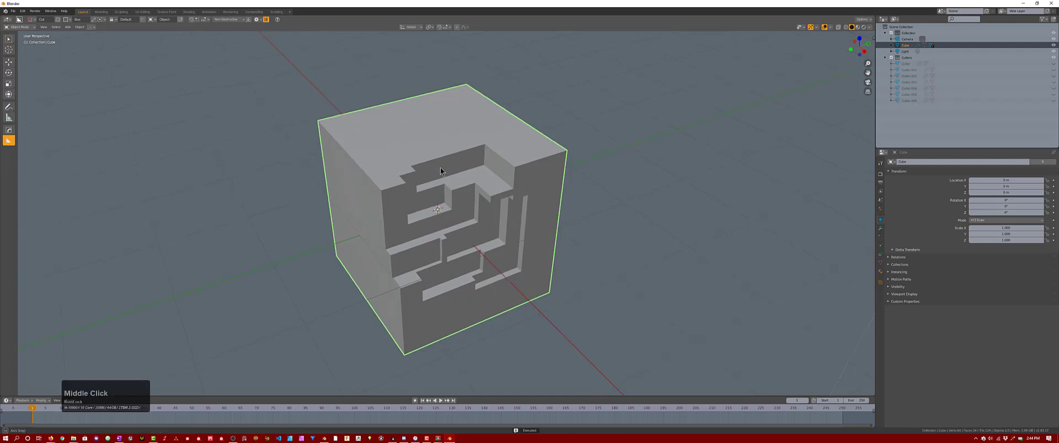
Step: Apply the Eevee HQ viewport setup to the scene with the cut cube
middle_drag(440, 170, 439, 171)
key(alt+v)
click(410, 201)
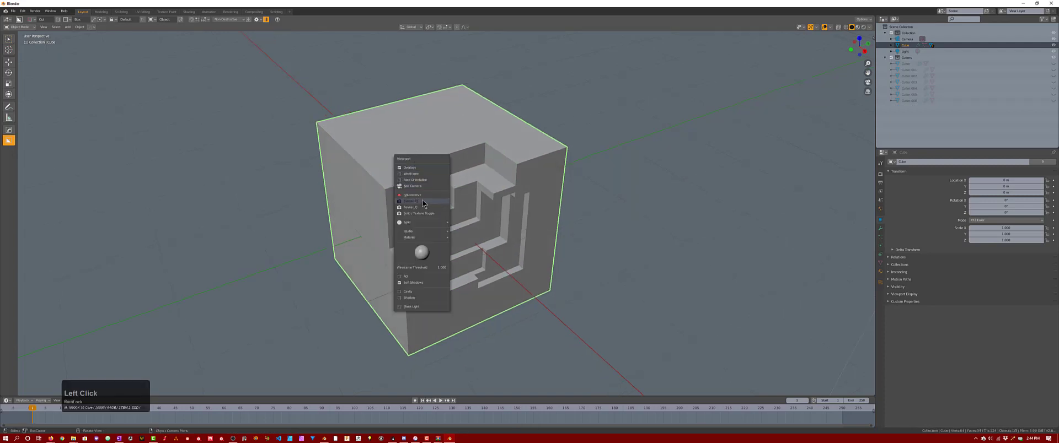
middle_click(454, 188)
middle_drag(454, 188, 456, 188)
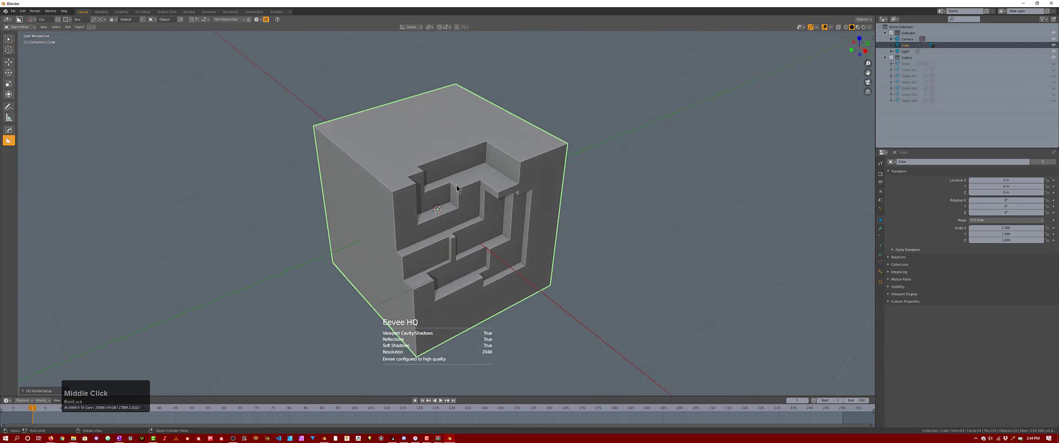
Step: Create a new General file without saving the current scene
key(ctrl)
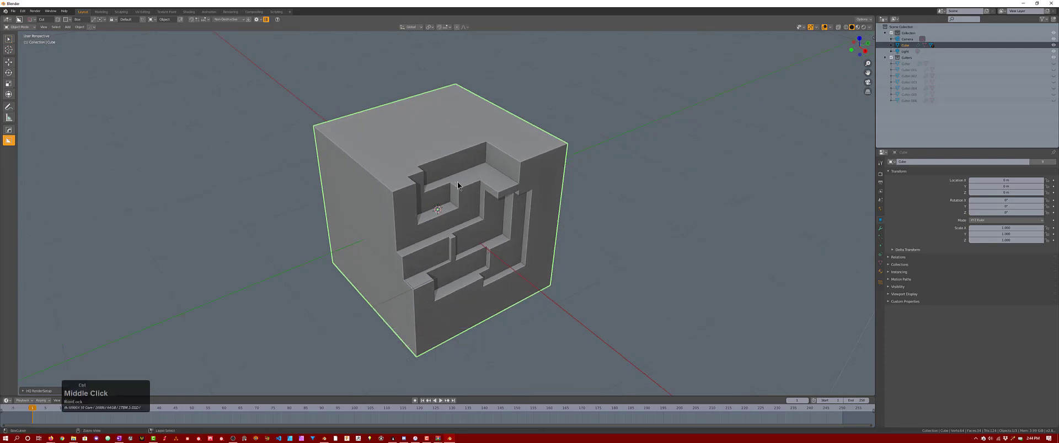
key(ctrl+n)
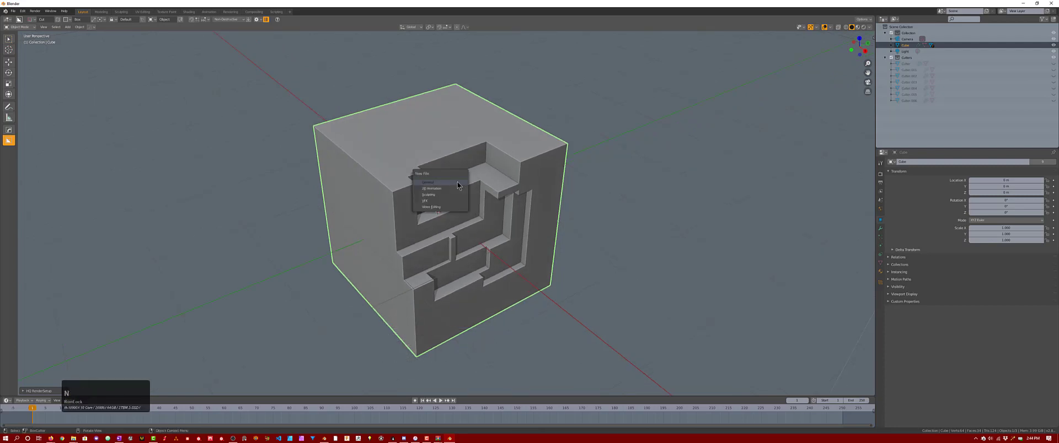
click(457, 183)
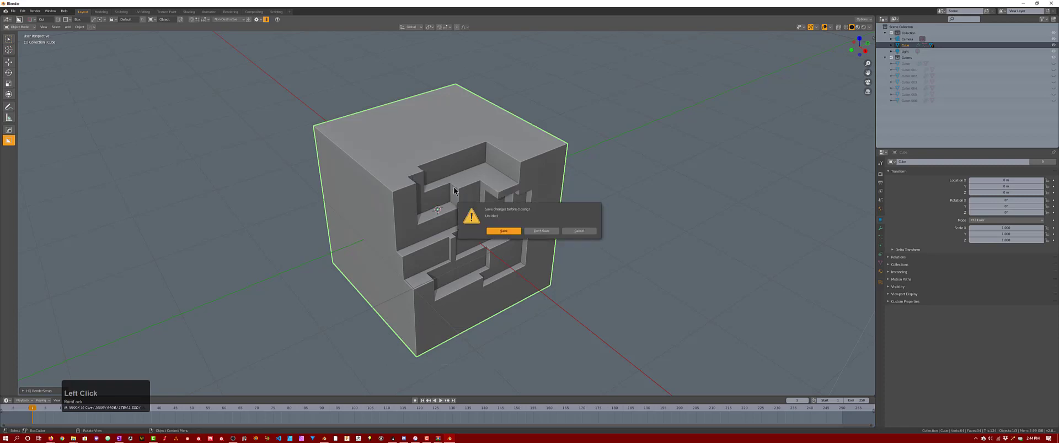
click(538, 231)
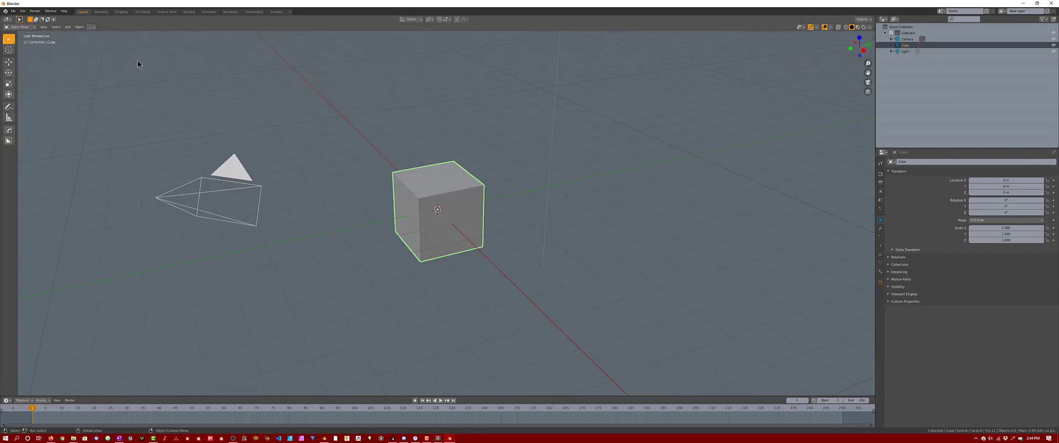
Step: Restore the maximized Blender window to a smaller floating window over the desktop and activate the BoxCutter tool
click(23, 11)
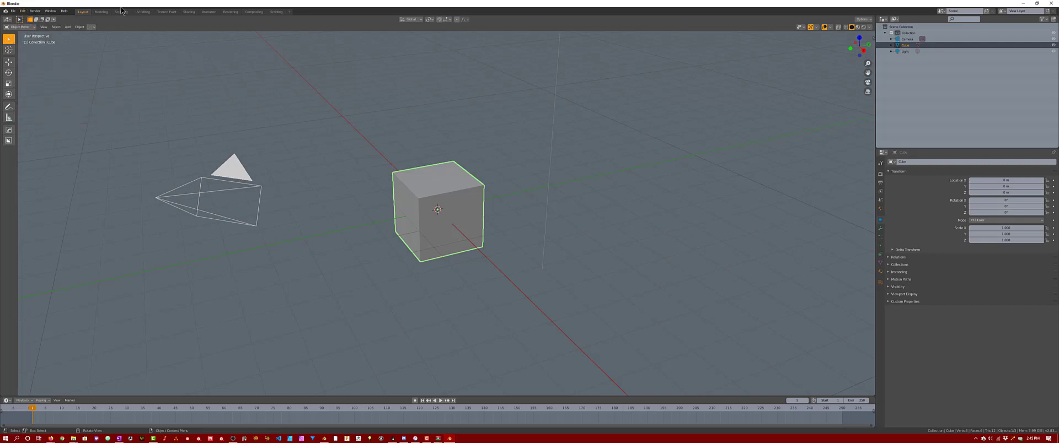
drag(154, 2, 74, 200)
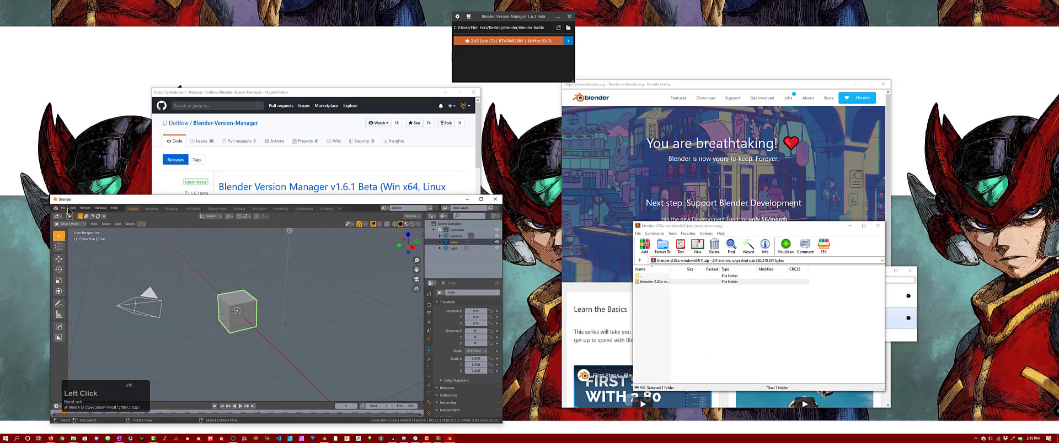
click(58, 337)
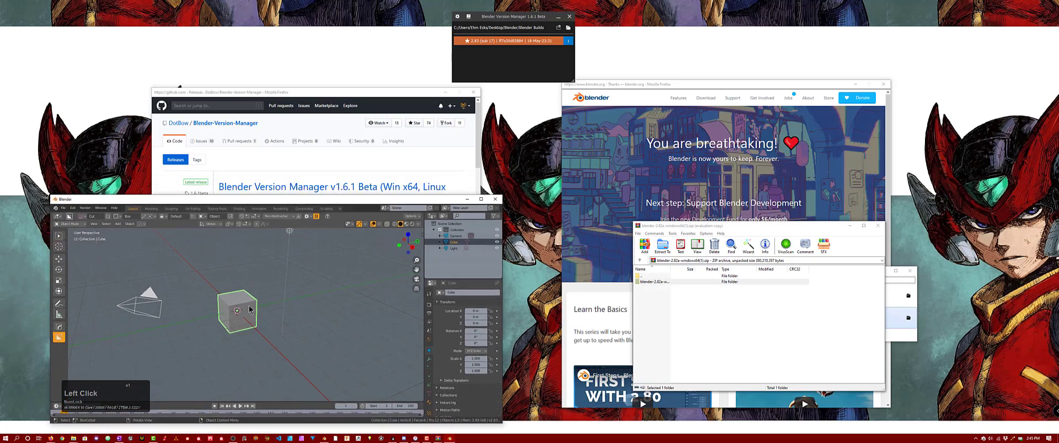
Step: Delete the default light from the scene
middle_drag(250, 310, 273, 284)
click(287, 256)
key(x)
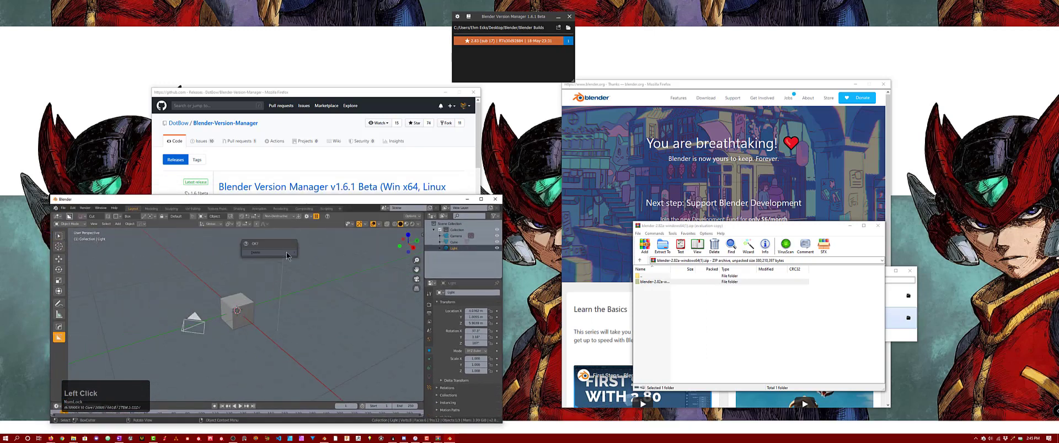
click(287, 255)
Step: Select the default cube and switch its close-up view to orthographic projection
click(246, 301)
scroll(246, 302, up, 3)
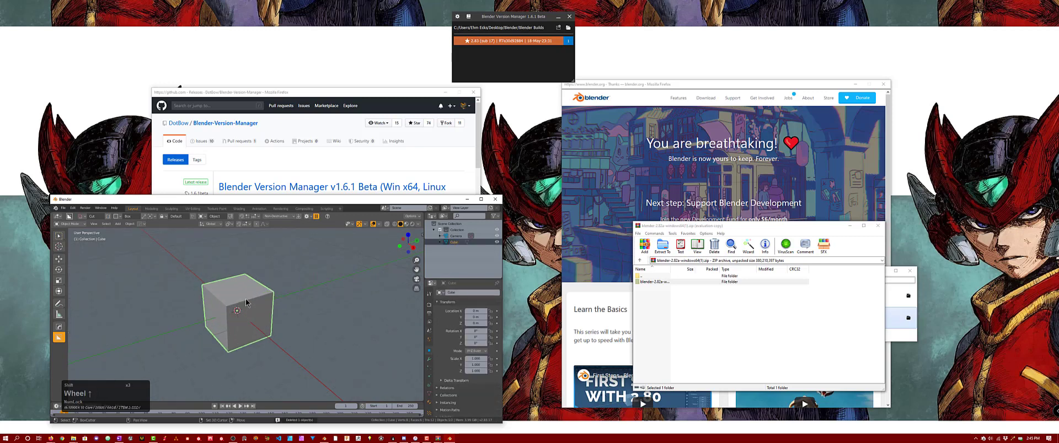
middle_drag(246, 302, 244, 312)
key(KP_5)
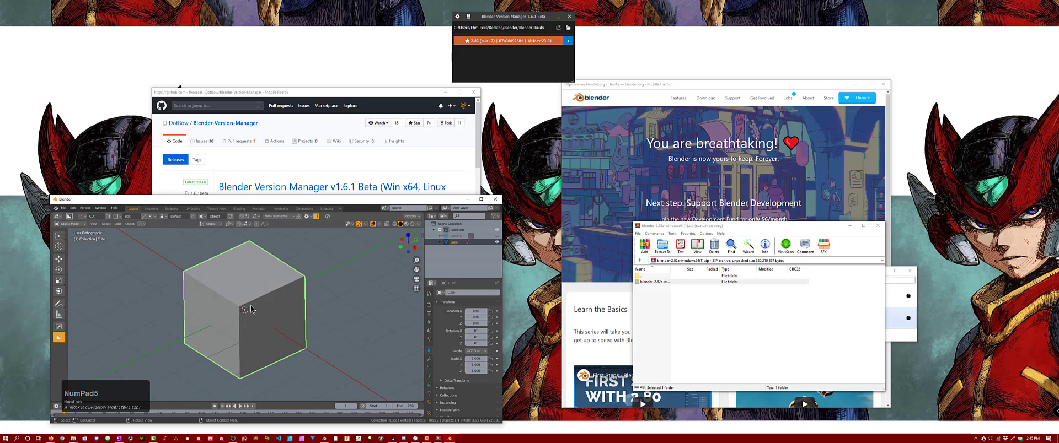
Step: Maximize the 3D viewport around the selected cube and frame the cube in the enlarged area
alt+middle_click(251, 309)
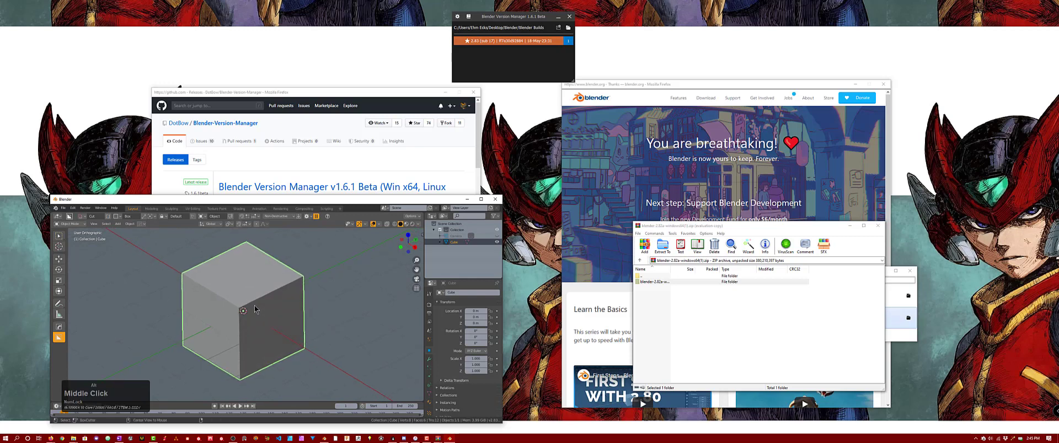
click(185, 279)
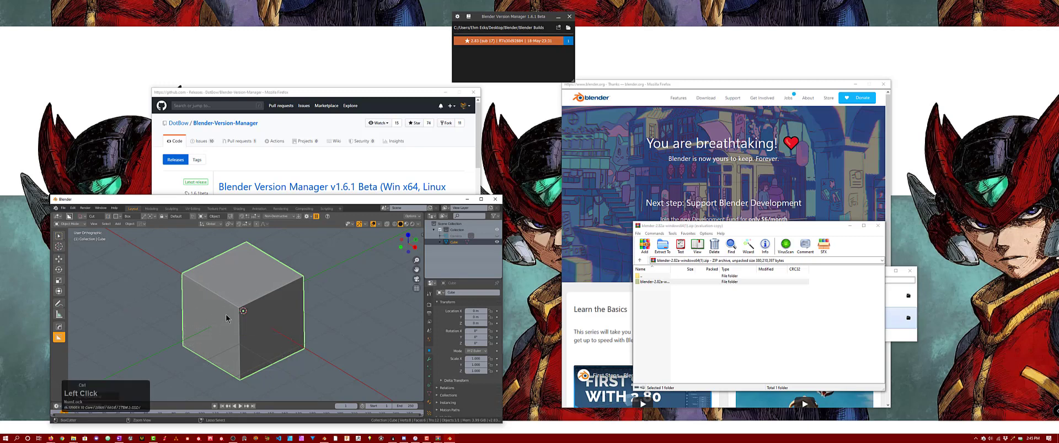
key(ctrl+space)
shift+middle_drag(286, 318, 300, 316)
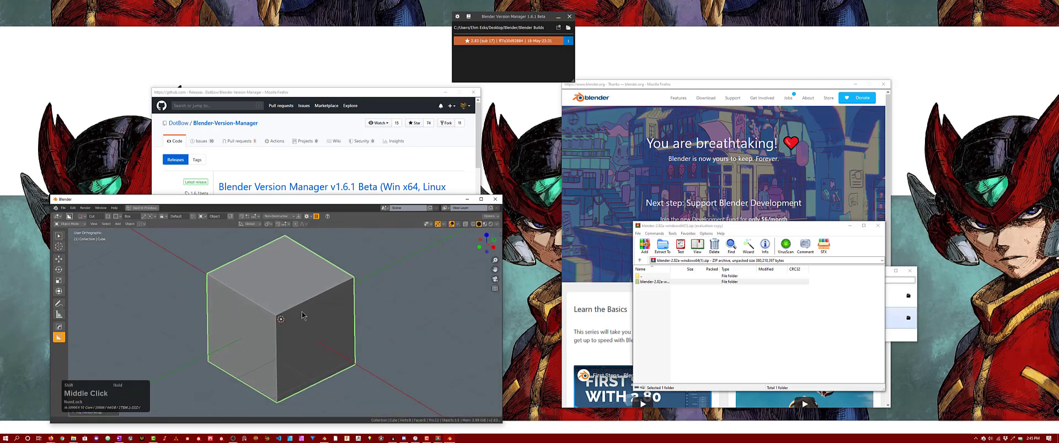
Step: Save the current scene and viewport layout as Blender's default startup file
drag(237, 200, 232, 312)
click(56, 318)
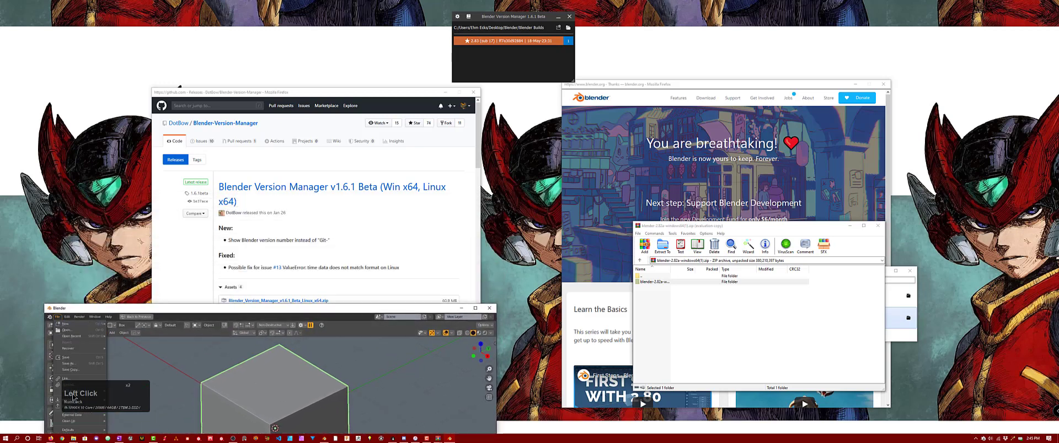
mouse_move(83, 430)
click(120, 431)
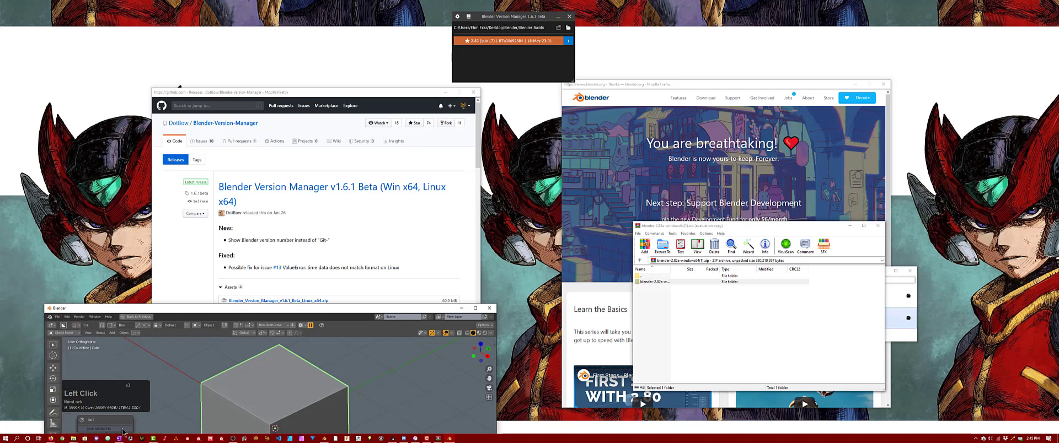
click(122, 432)
Step: Move the Blender window back up the desktop and close Blender without saving the scene
drag(249, 309, 262, 168)
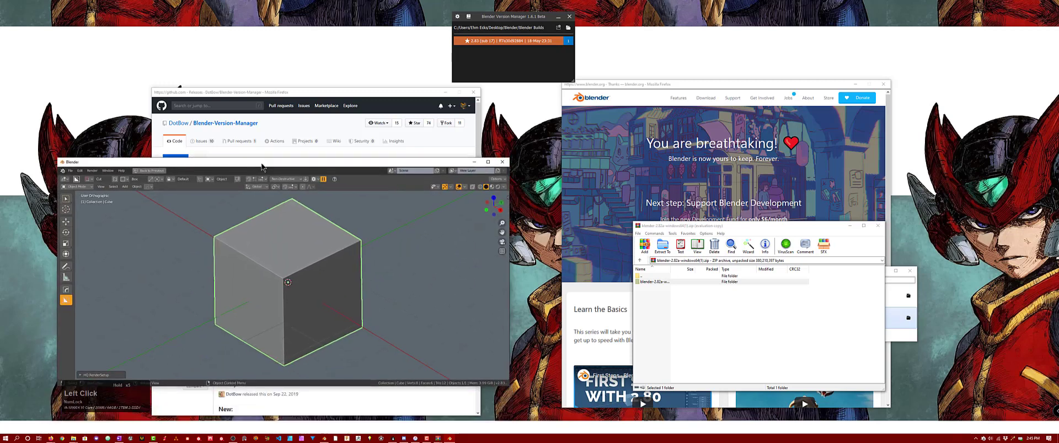
click(502, 162)
click(294, 288)
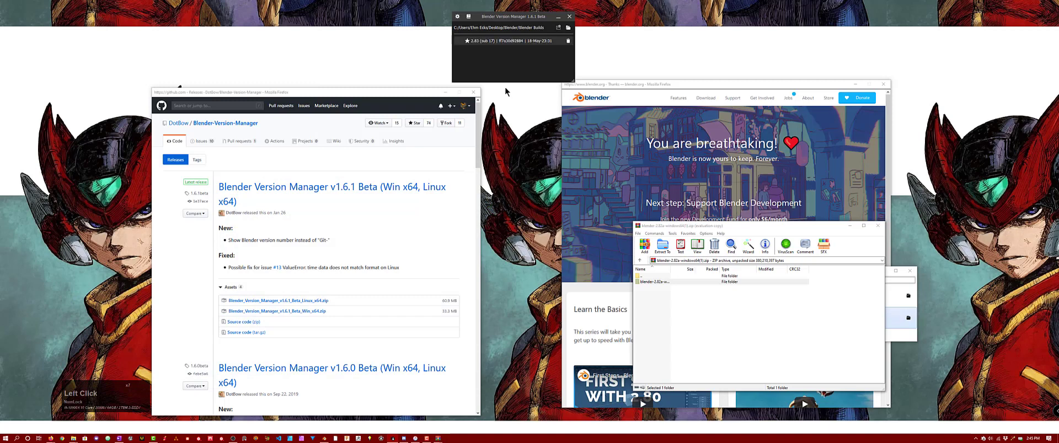
Step: Relaunch the Blender 2.83 build from the version manager, check its startup scene in a widened window, and close it
double_click(512, 53)
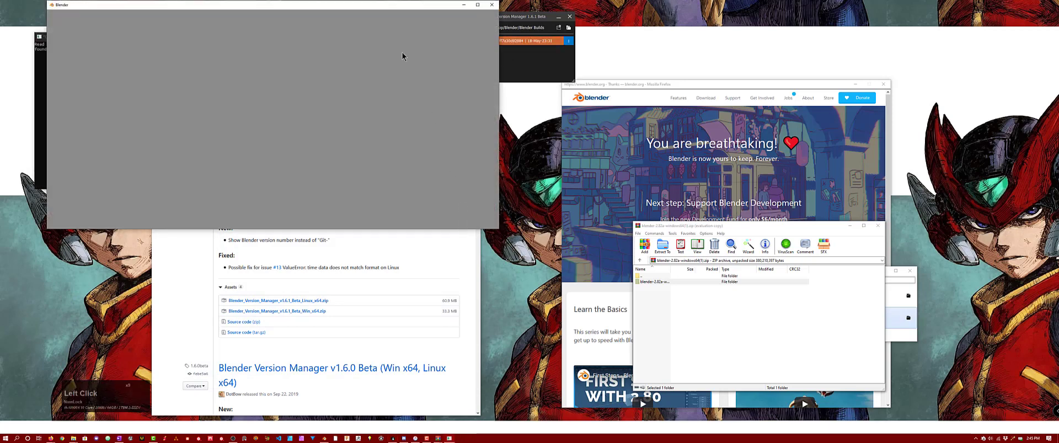
click(390, 7)
drag(390, 7, 395, 208)
drag(502, 246, 551, 247)
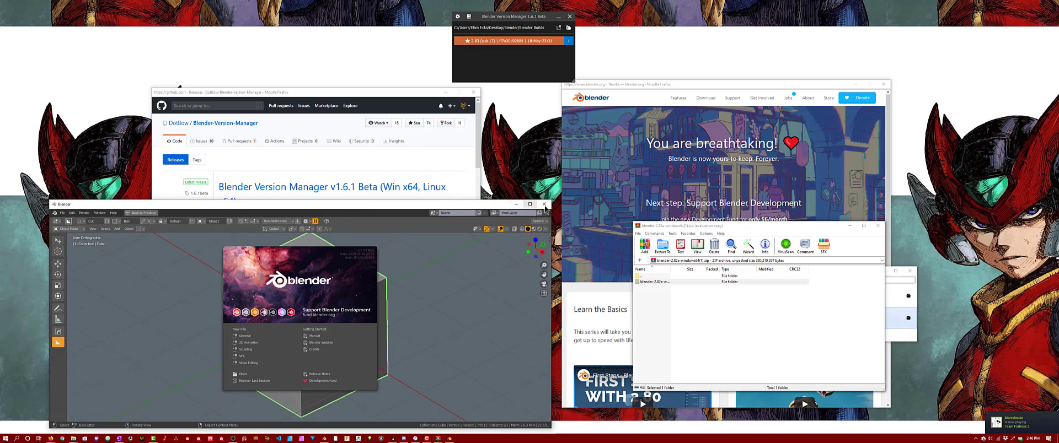
click(516, 204)
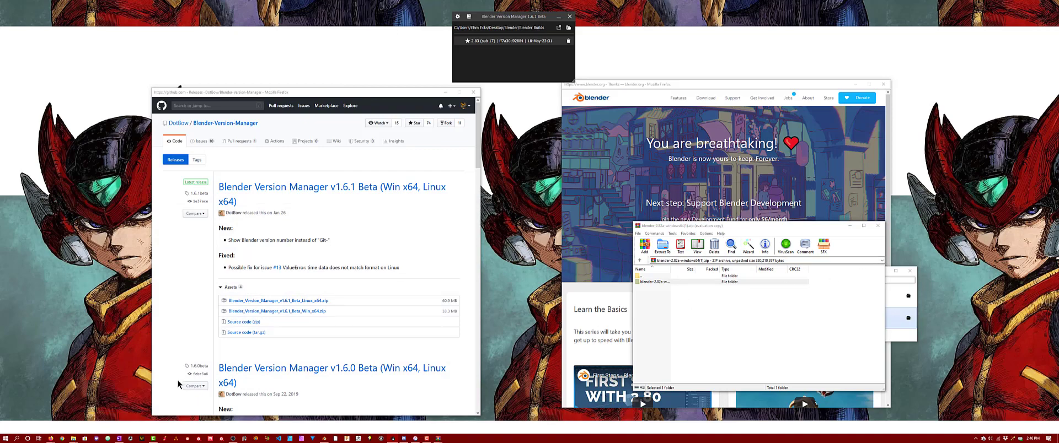
Step: Switch to the studiolights File Explorer window, go to C:\_tools, and locate the HOps zip archive
click(72, 431)
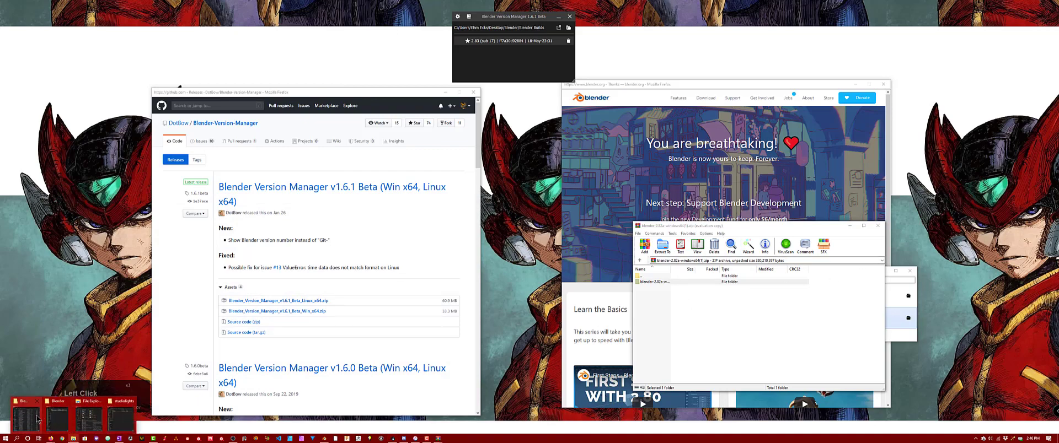
click(122, 419)
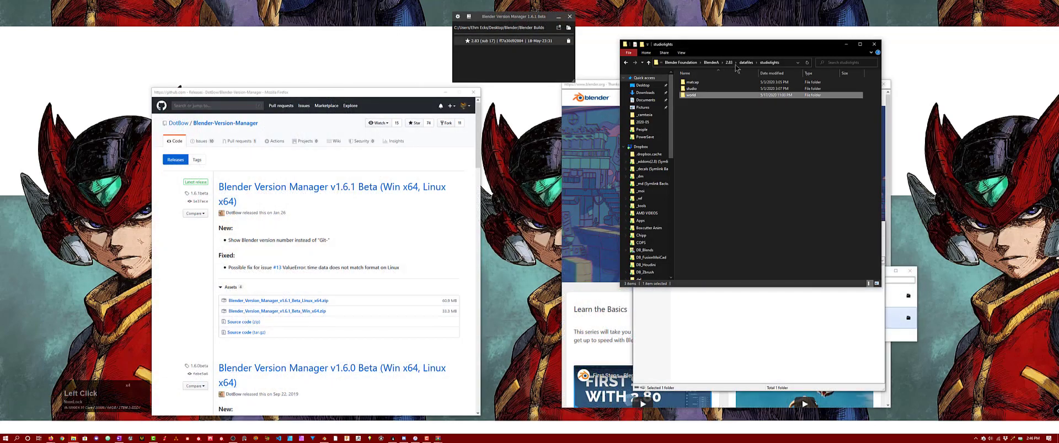
click(785, 64)
text(C:\_tools)
key(Return)
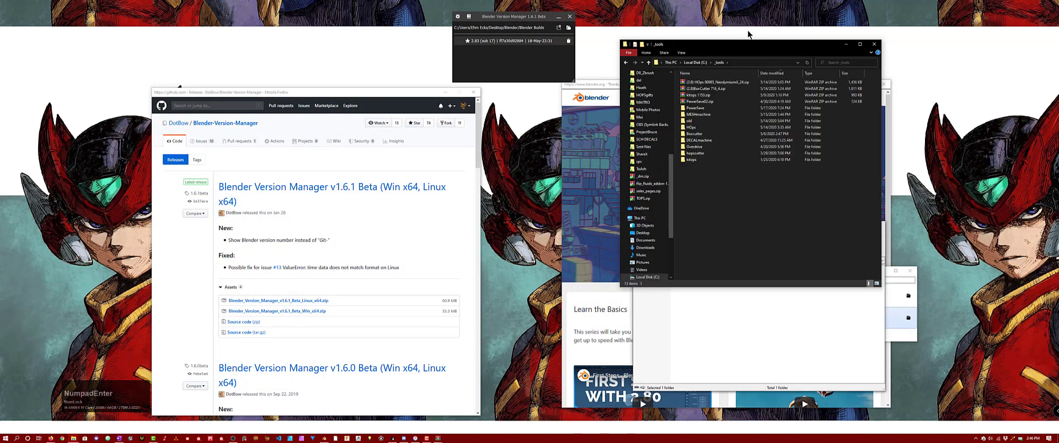
click(742, 83)
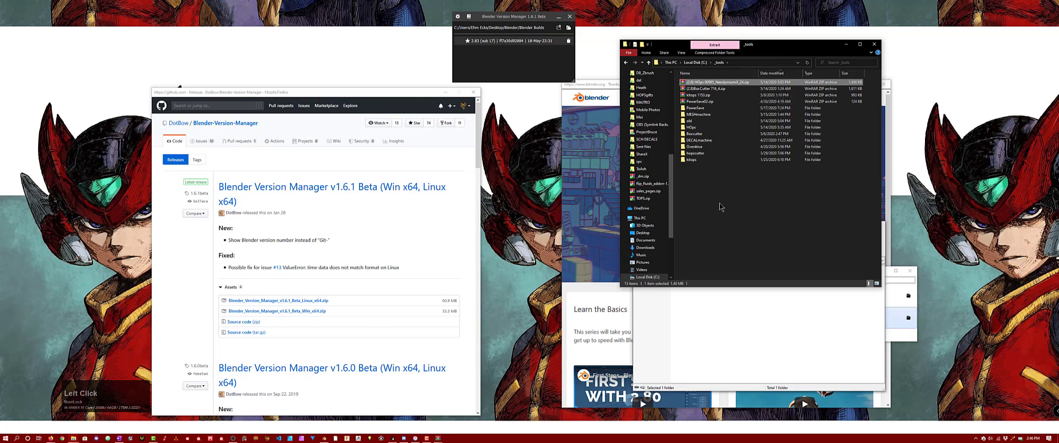
click(731, 182)
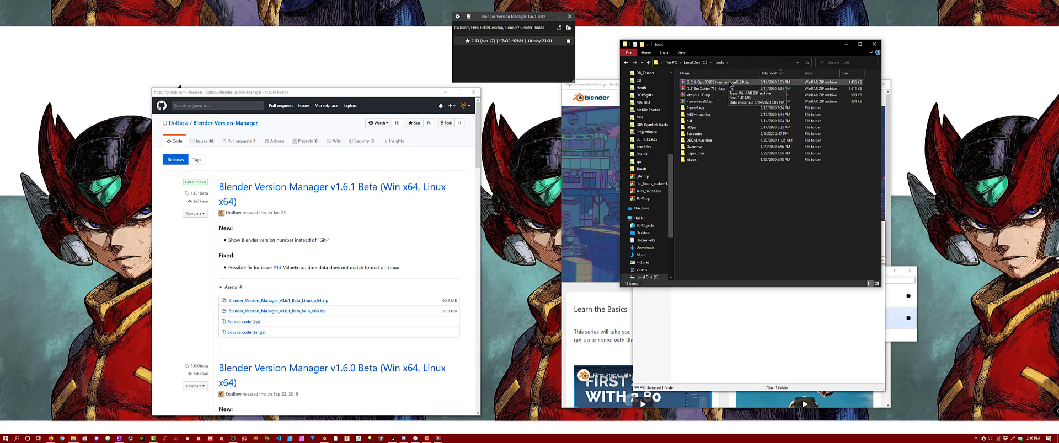
double_click(323, 80)
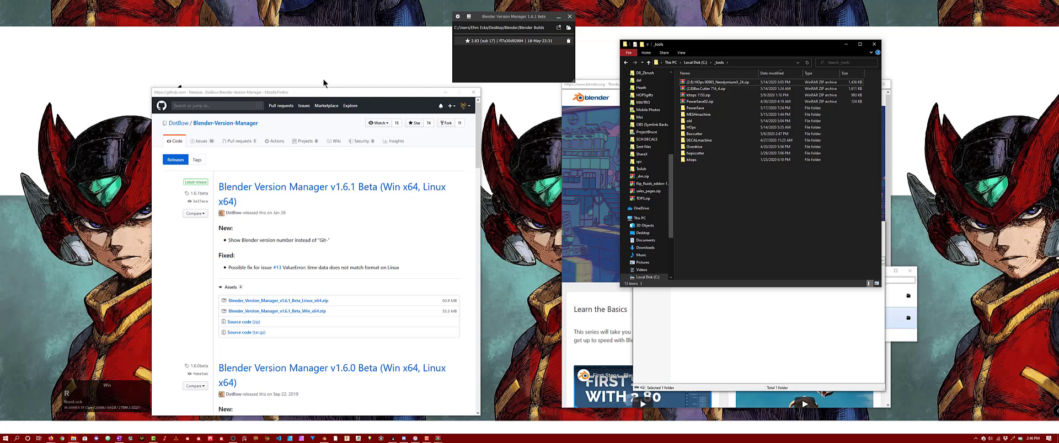
Step: Open the folder %appdata%\Blender Foundation\Blender\ through the Windows Run dialog
key(super+r)
drag(85, 375, 160, 201)
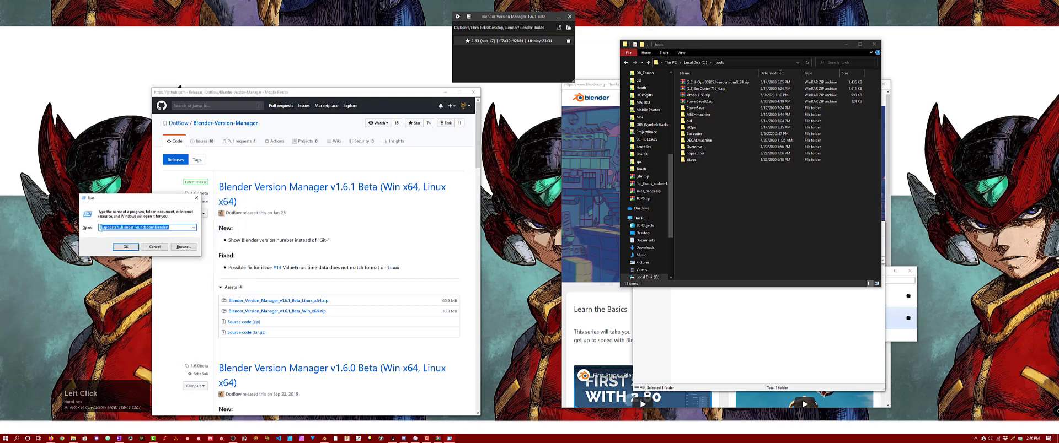
click(102, 227)
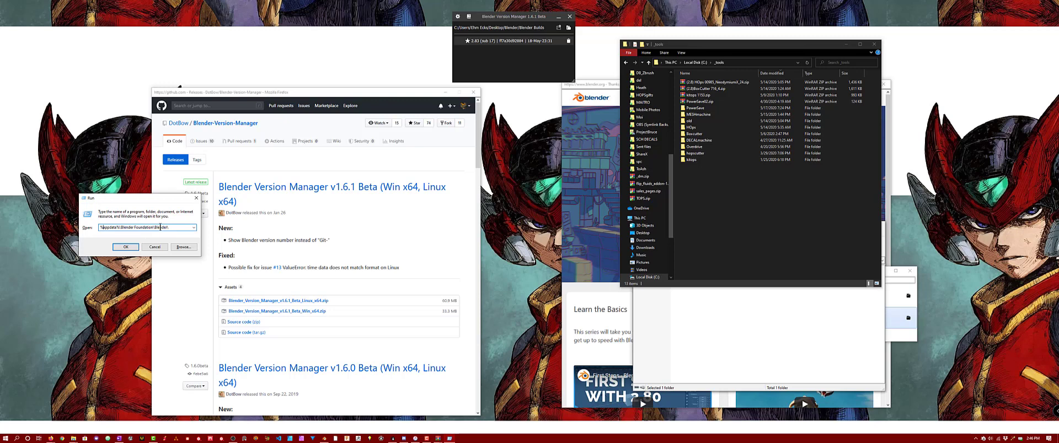
key(Return)
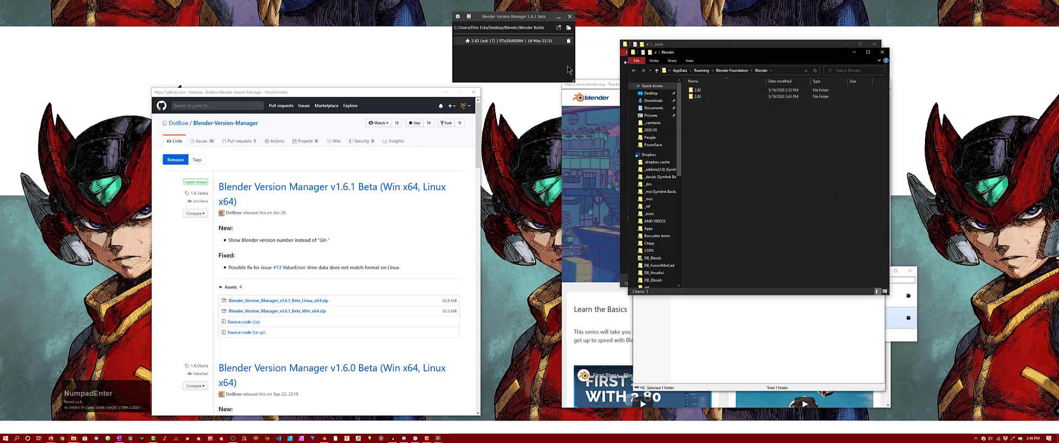
Step: Move the Blender folder window beside the _tools window and browse the HDR files in 2.83\datafiles\studiolights\world
drag(702, 55, 253, 138)
click(247, 173)
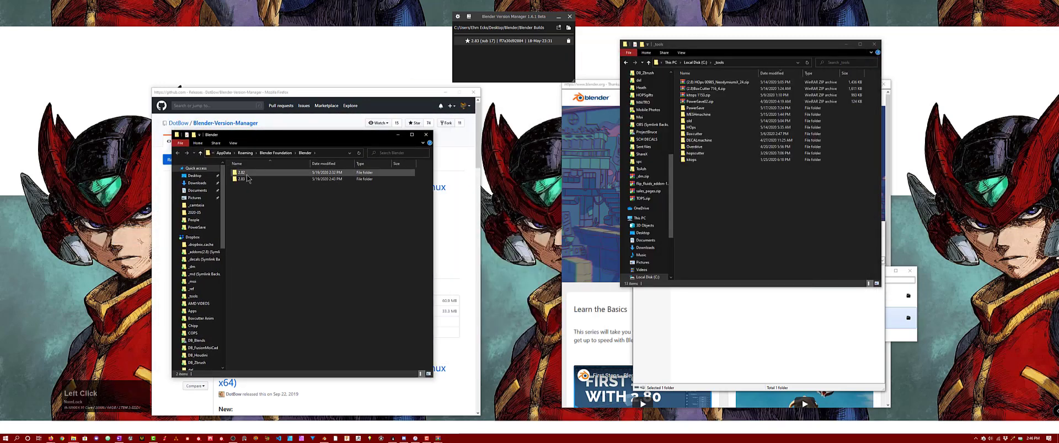
double_click(248, 178)
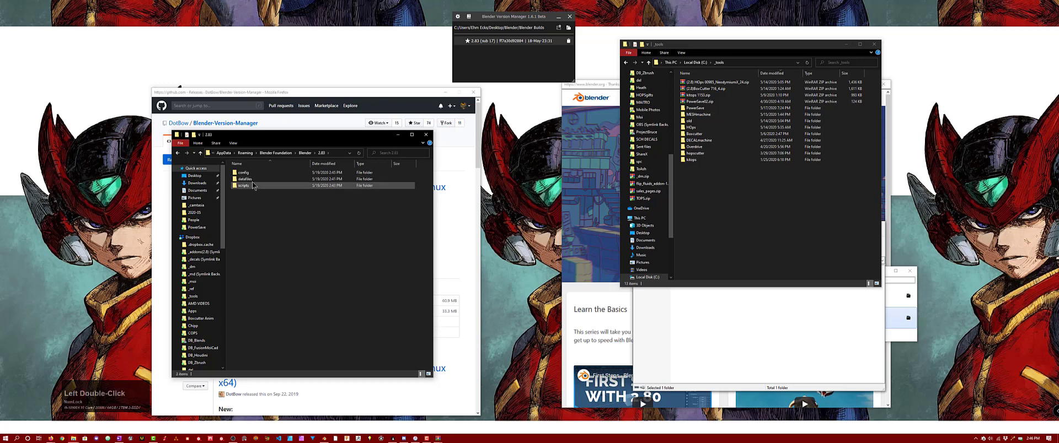
double_click(249, 179)
double_click(252, 173)
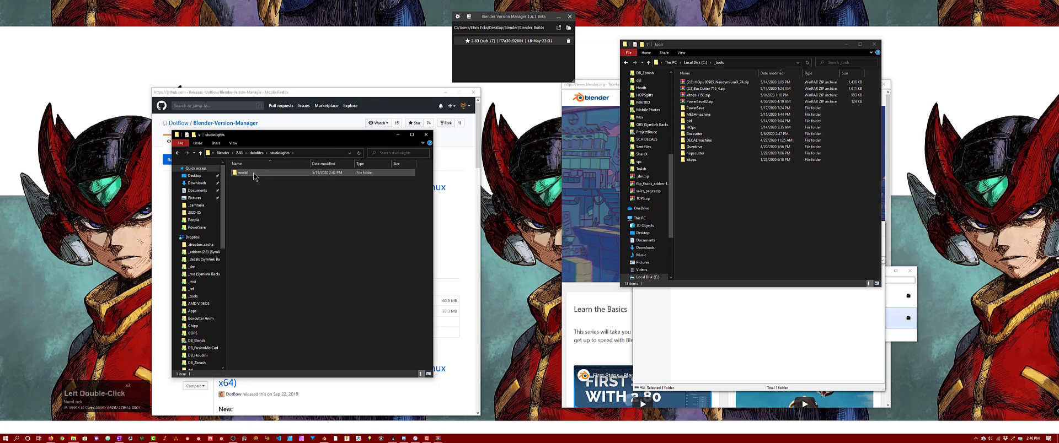
double_click(254, 176)
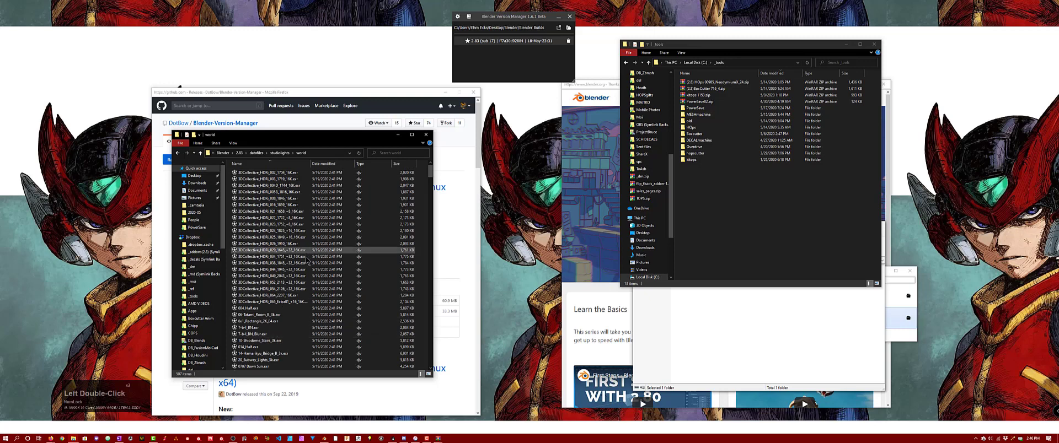
scroll(307, 260, down, 6)
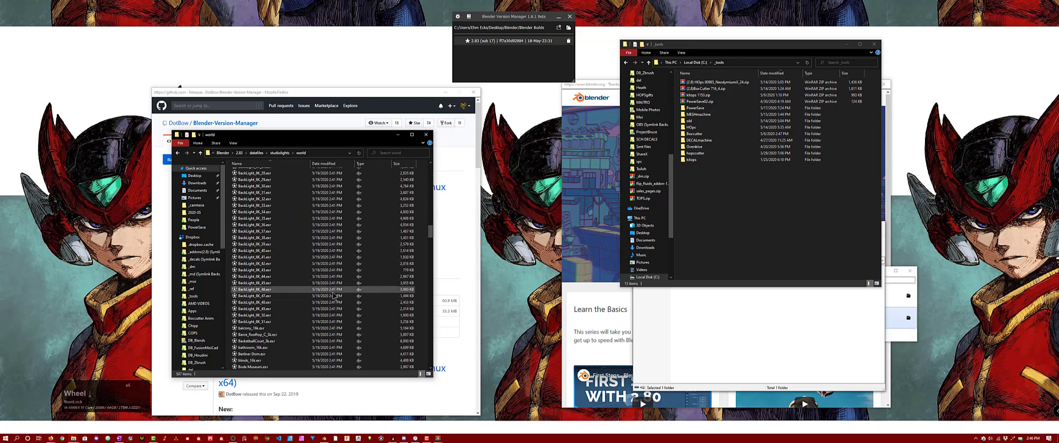
Step: Go to the 2.83\scripts\addons folder and delete the HOps folder in it
click(257, 153)
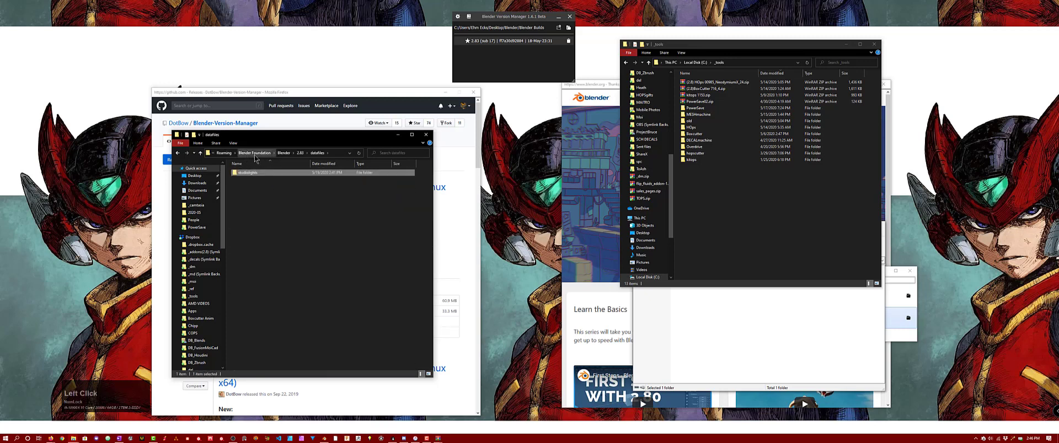
click(300, 153)
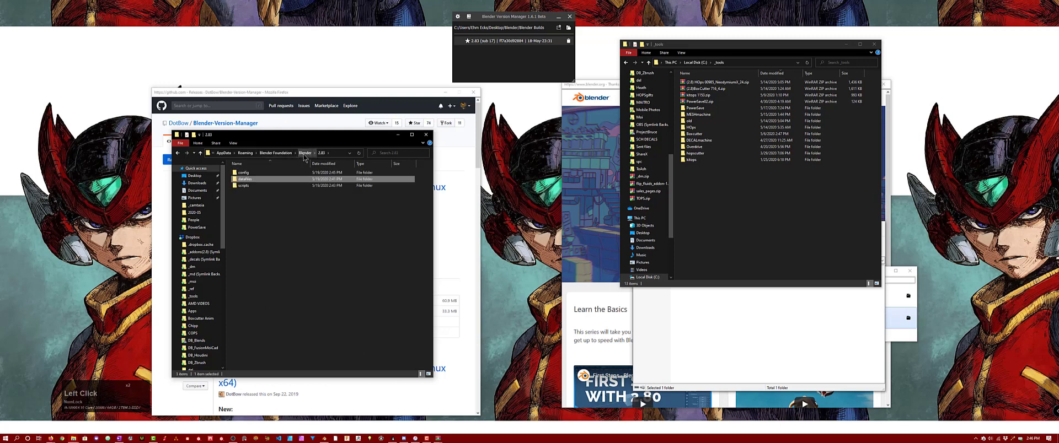
click(304, 155)
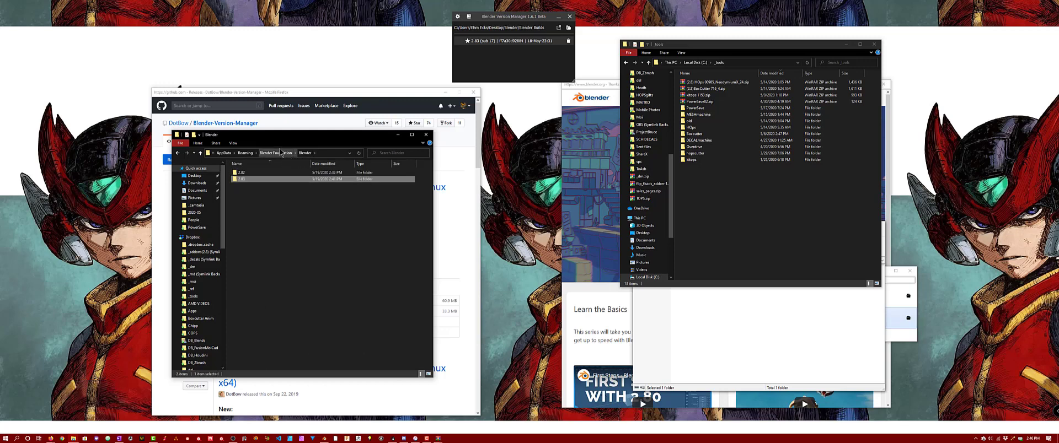
click(251, 180)
double_click(250, 180)
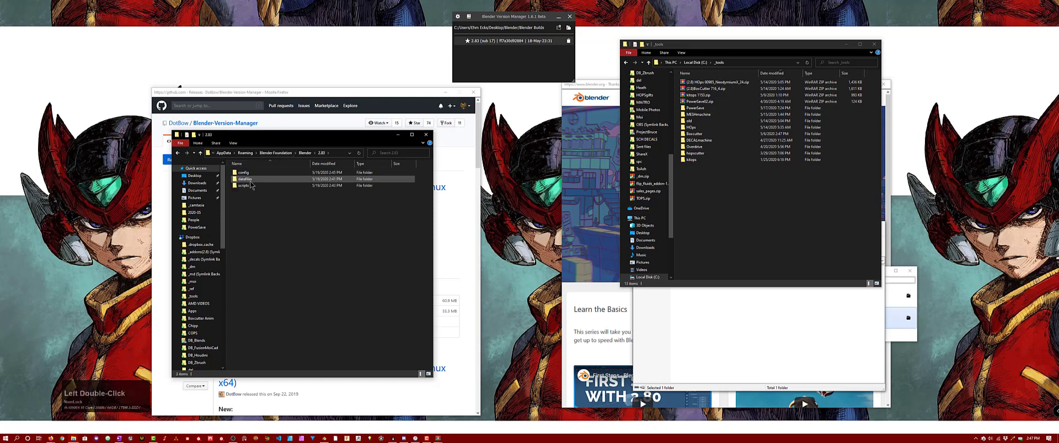
double_click(249, 186)
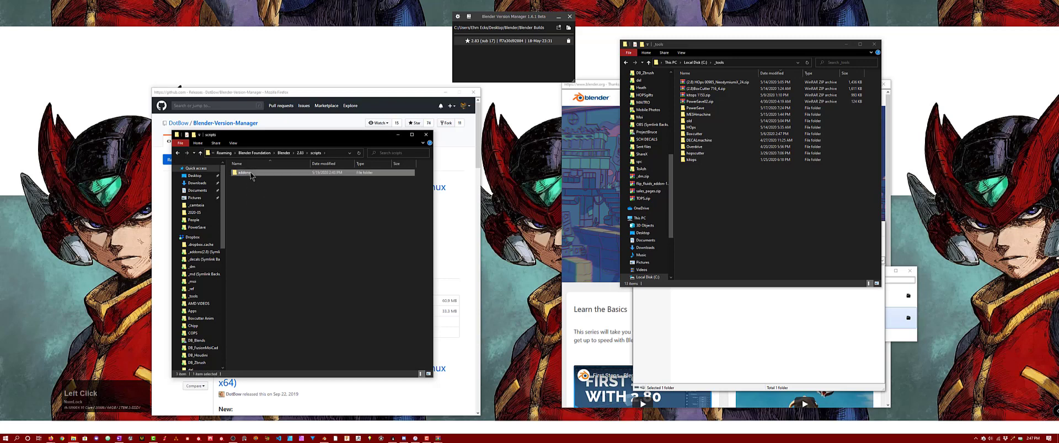
double_click(249, 174)
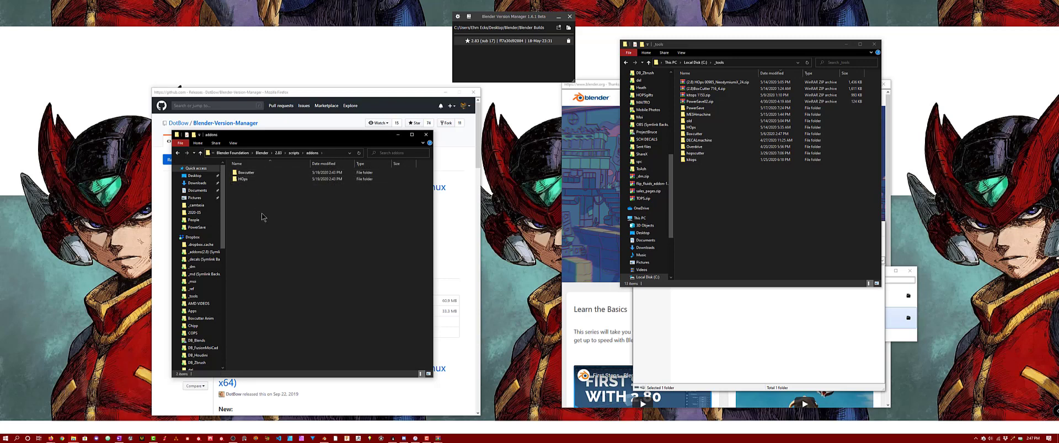
click(247, 179)
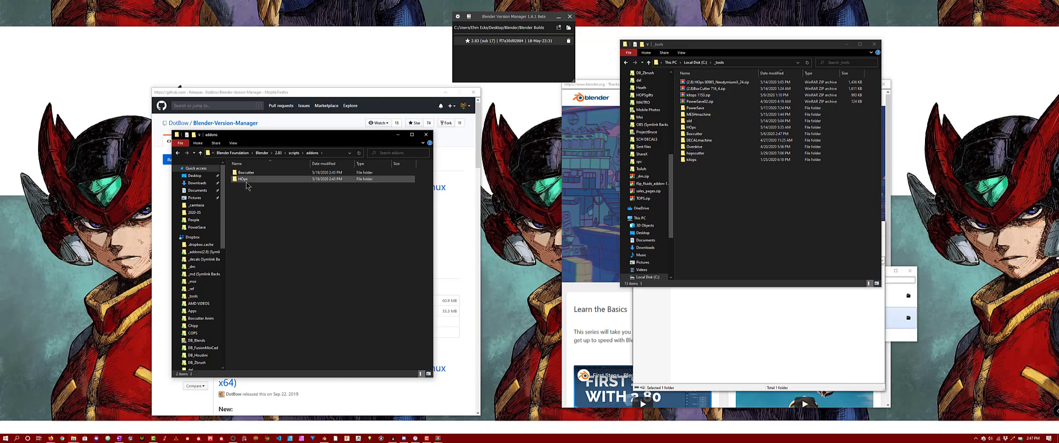
key(Delete)
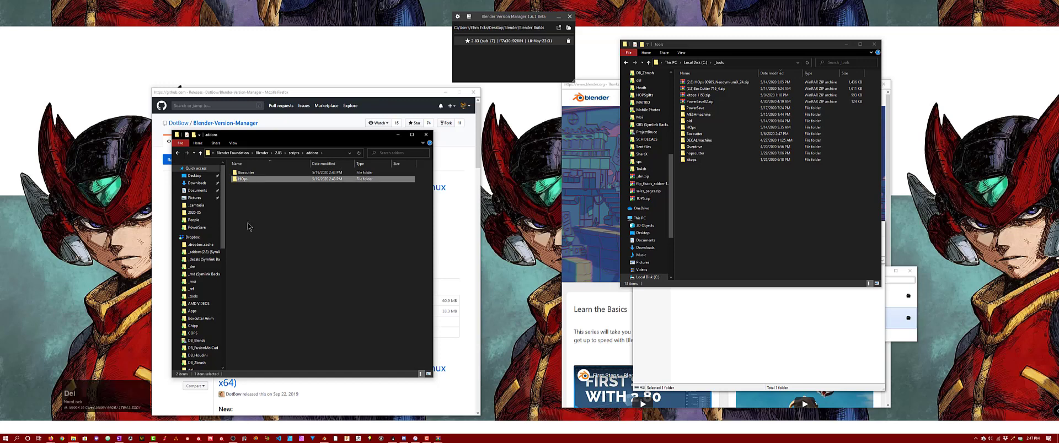
Step: Open the HOps zip archive from _tools and extract its HOps folder into Blender's 2.83\scripts\addons folder
click(440, 438)
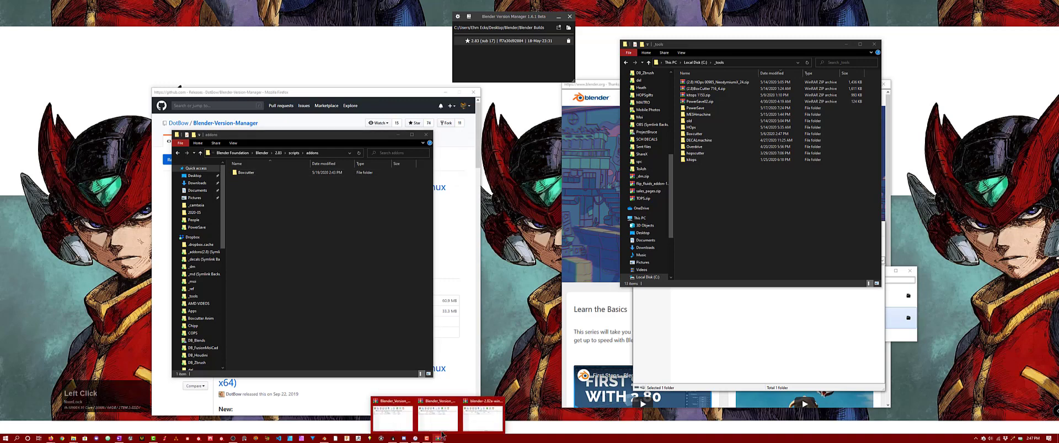
double_click(717, 82)
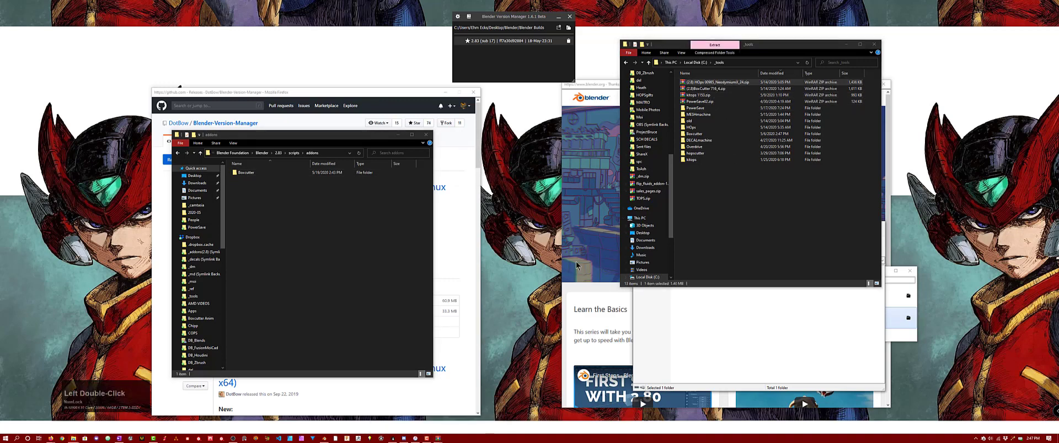
click(649, 283)
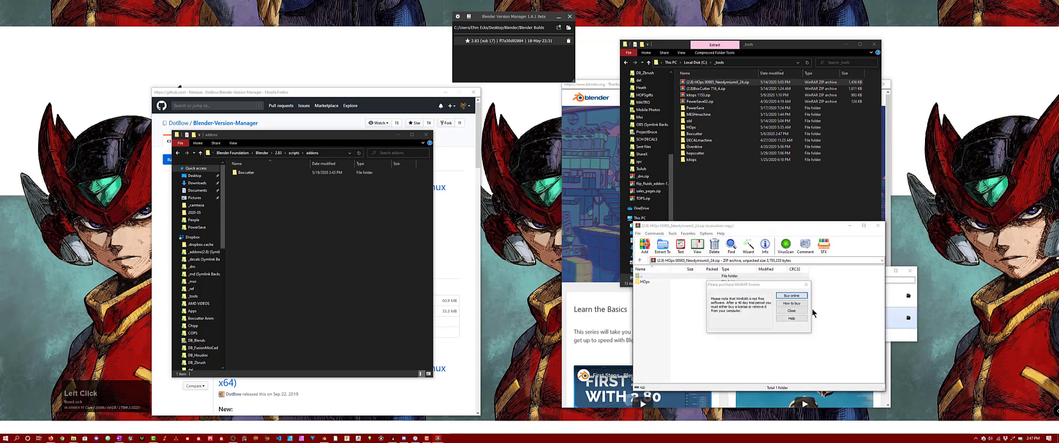
click(792, 310)
drag(645, 282, 312, 252)
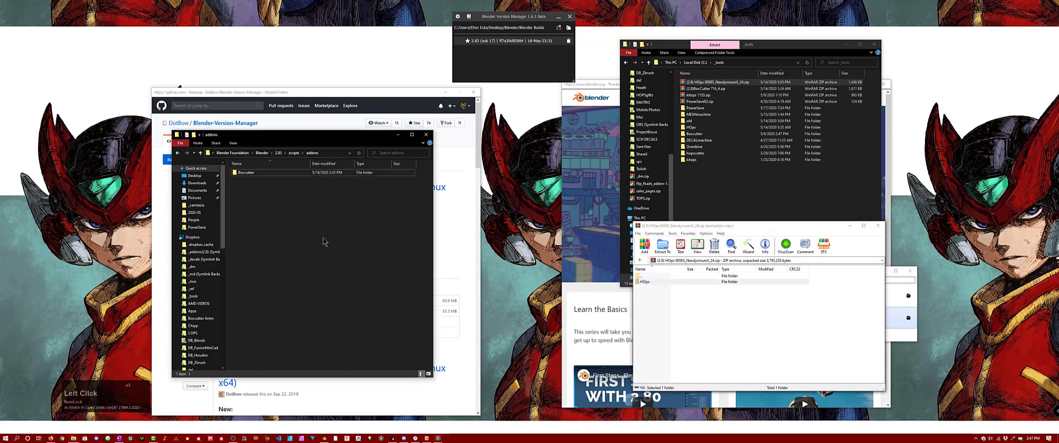
click(323, 237)
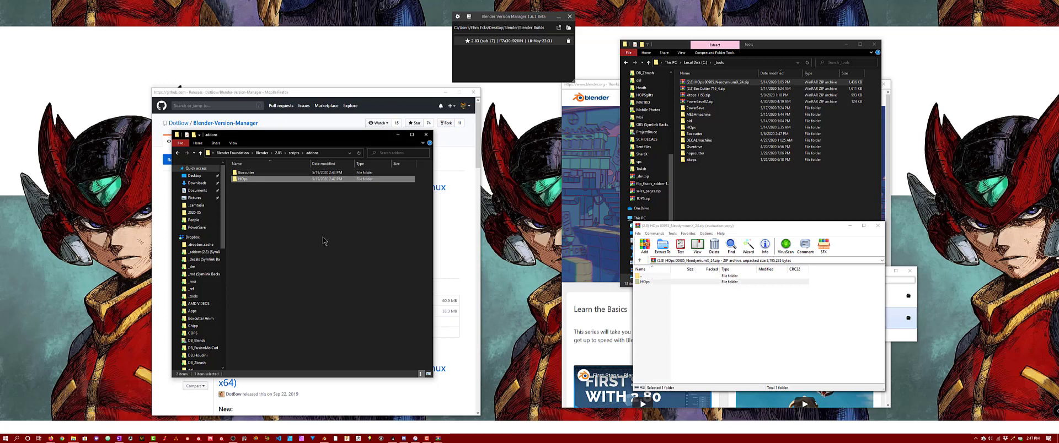
Step: Close the addons folder window and launch the 2.83 build from Blender Version Manager, moving its window clear of the manager
click(426, 135)
double_click(508, 43)
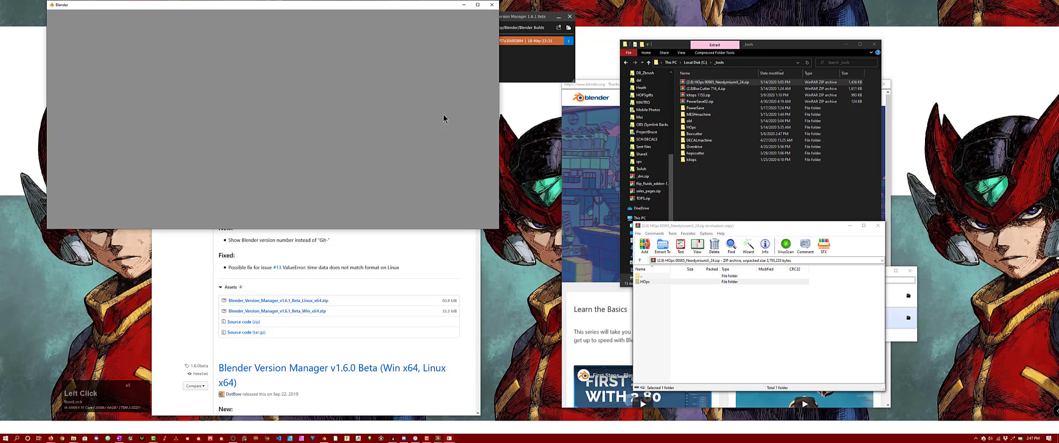
click(358, 17)
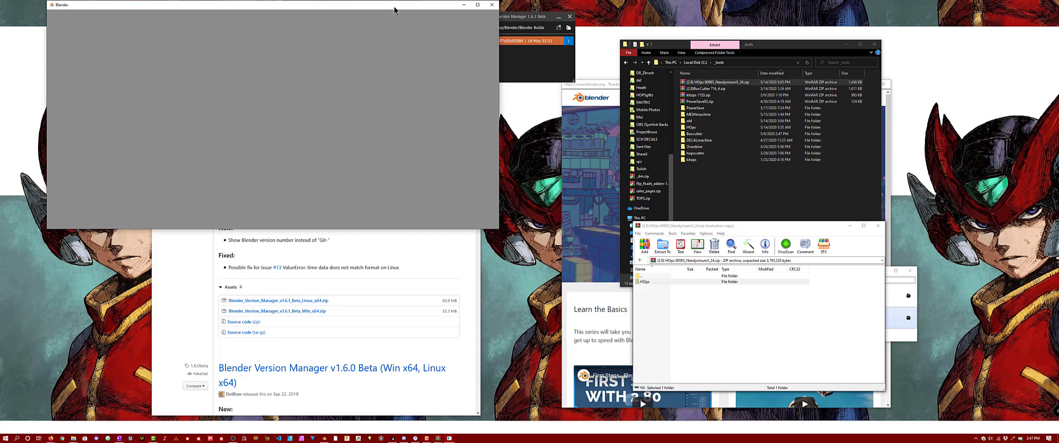
click(188, 135)
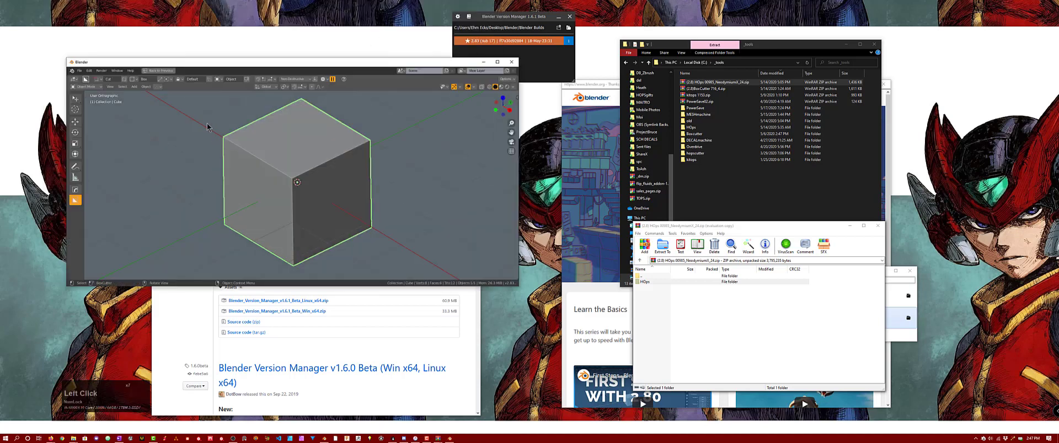
Step: Display the HardOps tool's version tooltip in Blender and capture a screenshot of that area
click(74, 190)
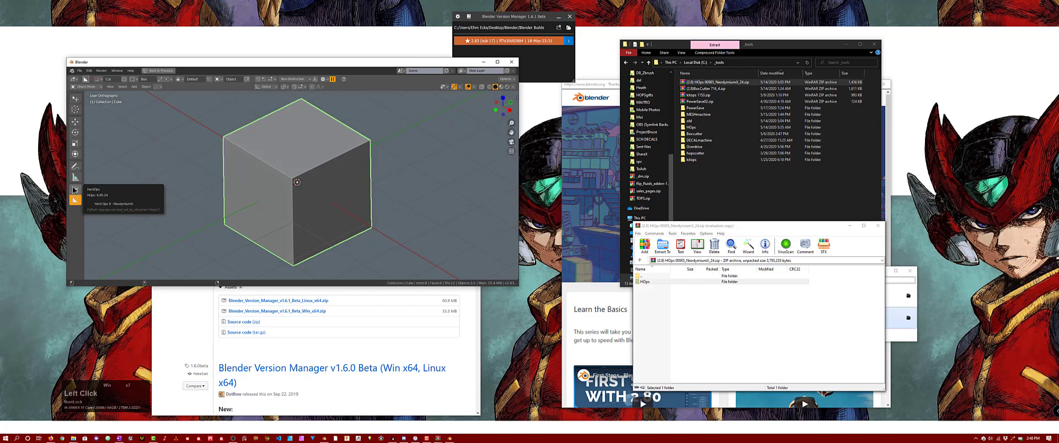
key(F2)
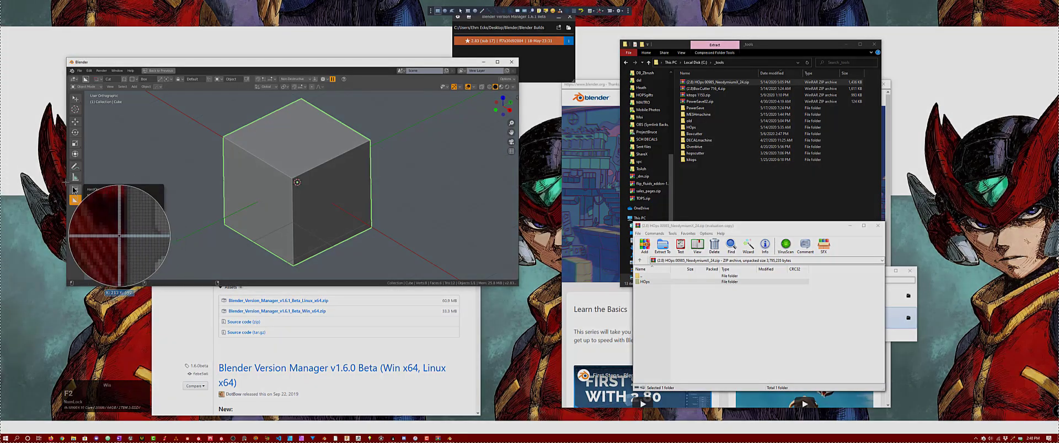
drag(66, 182, 178, 217)
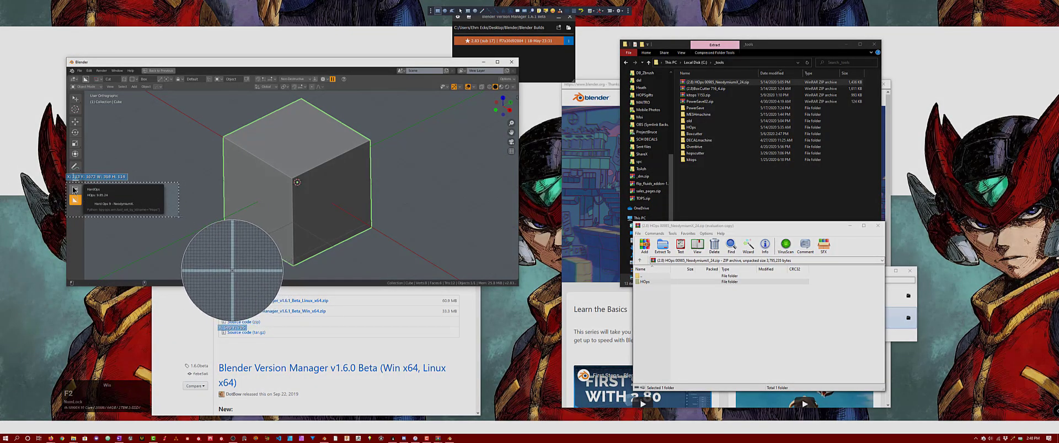
click(137, 207)
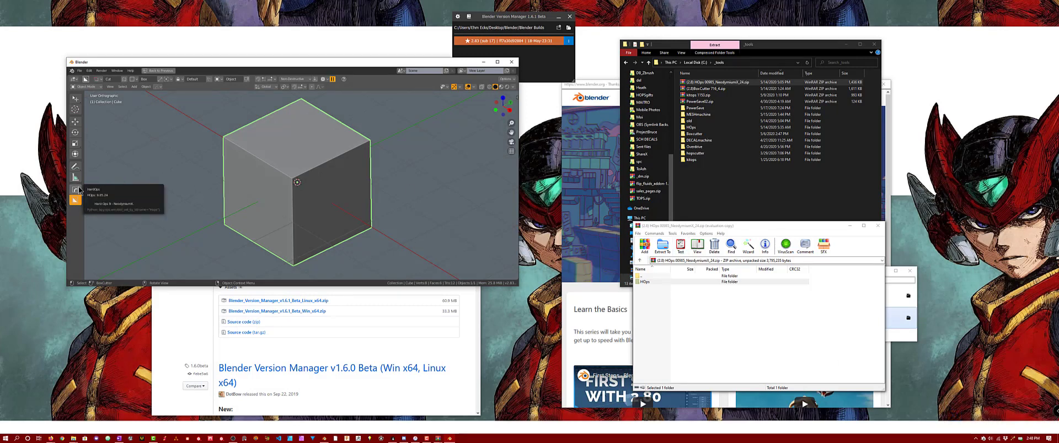
click(79, 190)
key(super+shift+s)
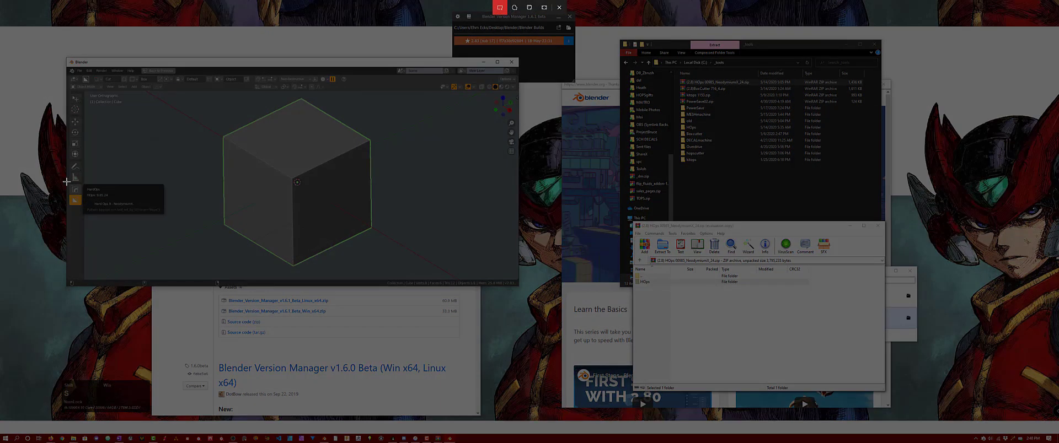
drag(66, 181, 177, 217)
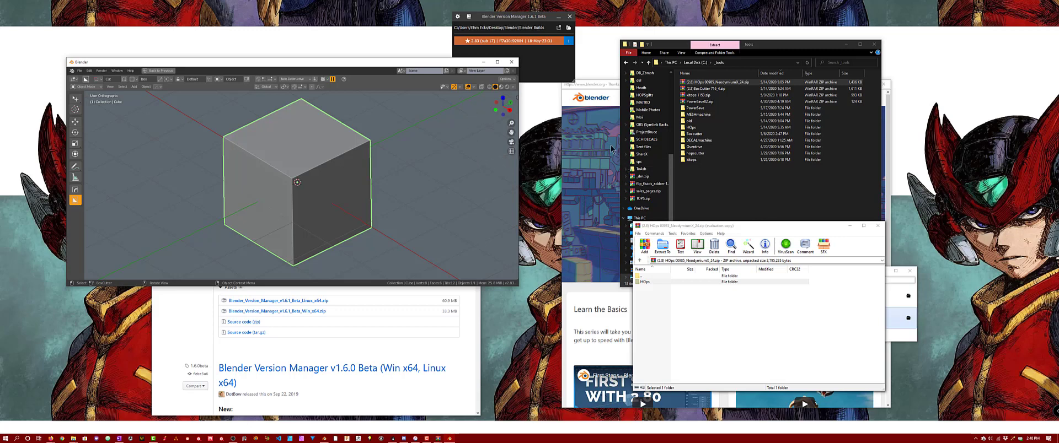
Step: Switch to Firefox, bring up the MiraTools thread on blenderartists.org, and open its mifthtools GitHub repository link
click(600, 86)
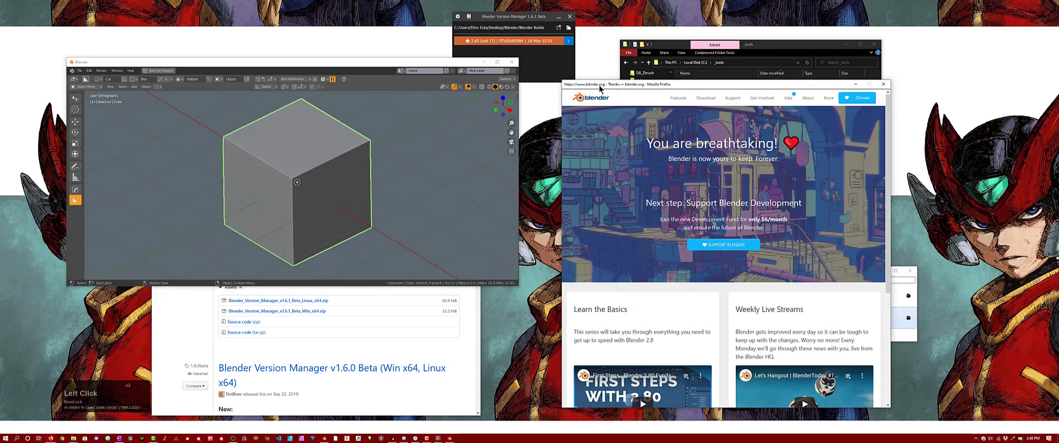
click(392, 335)
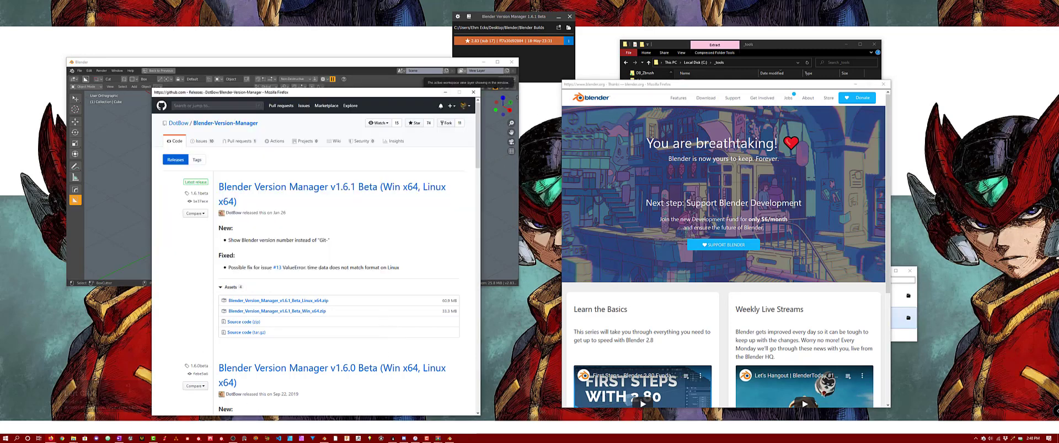
drag(622, 84, 546, 97)
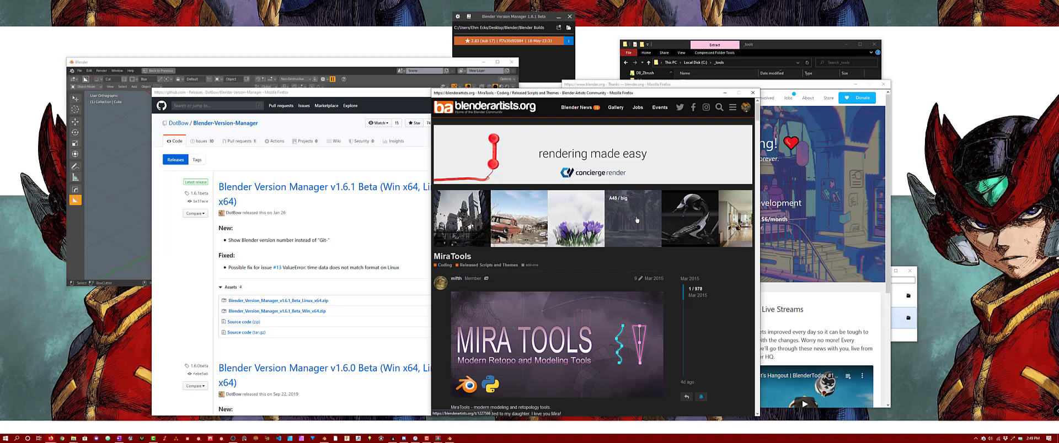
scroll(635, 217, down, 6)
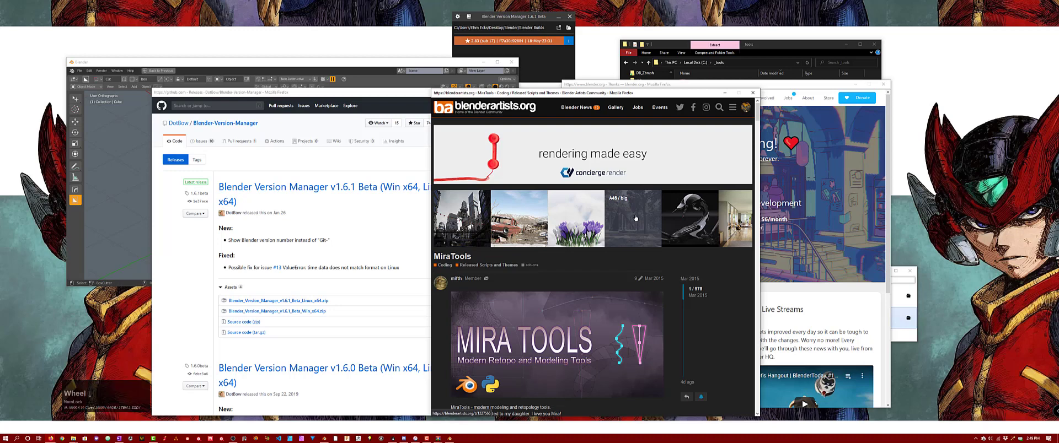
scroll(631, 226, down, 1)
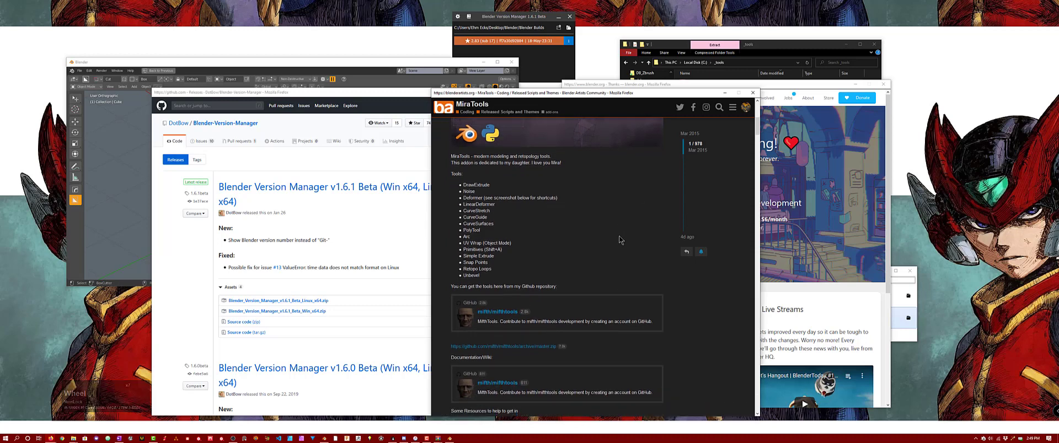
scroll(469, 308, down, 2)
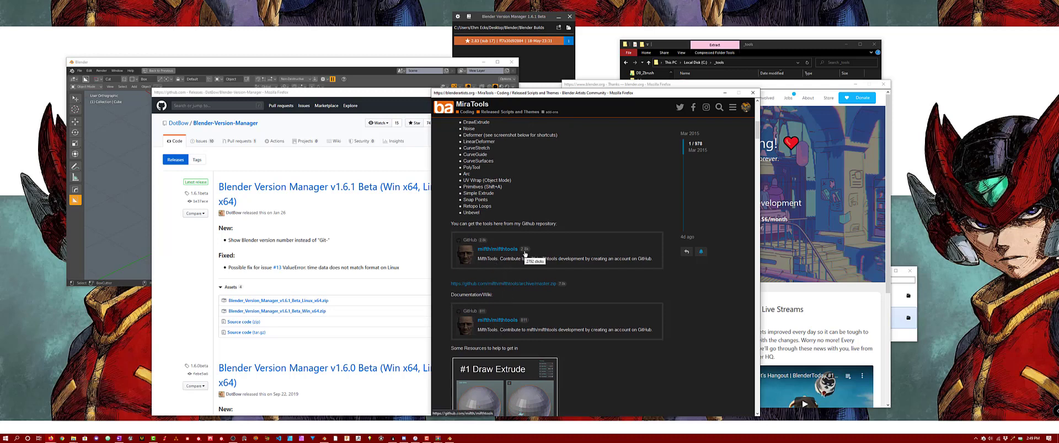
click(501, 250)
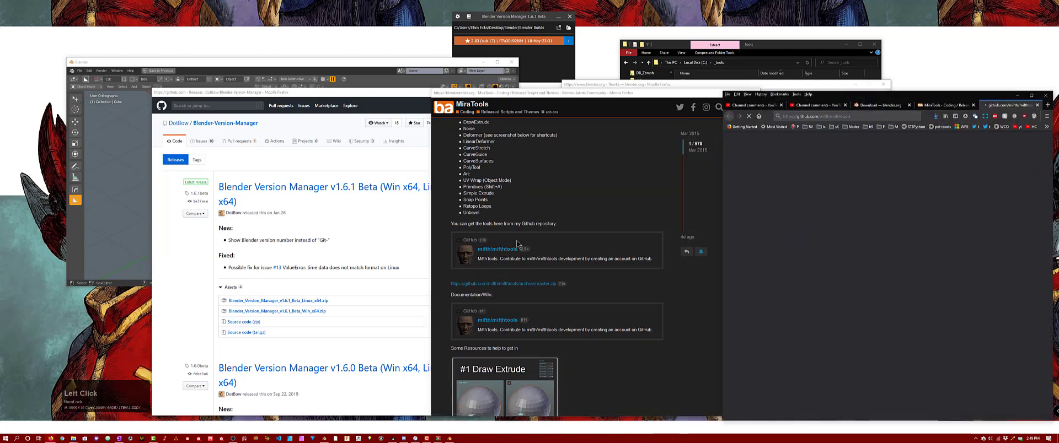
Step: Place the mifthtools repository in its own window, download it as a ZIP, and close the repository and MiraTools windows
click(980, 119)
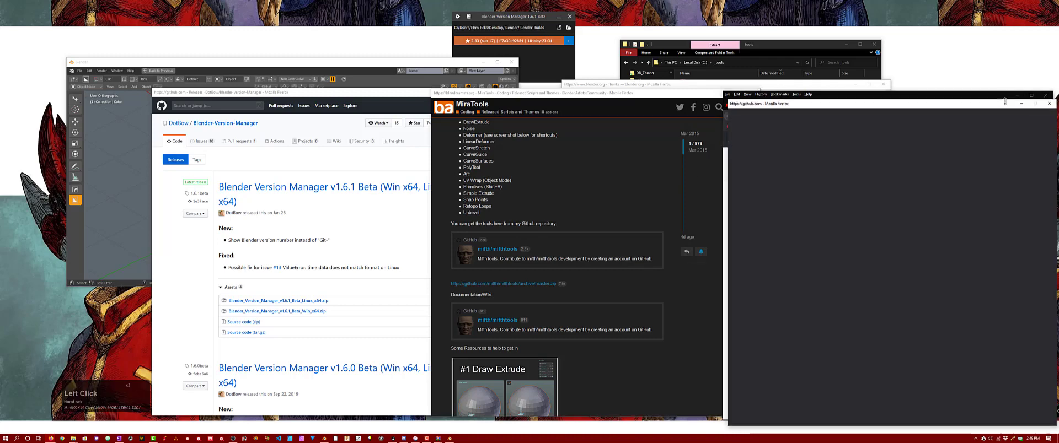
drag(1015, 100, 683, 95)
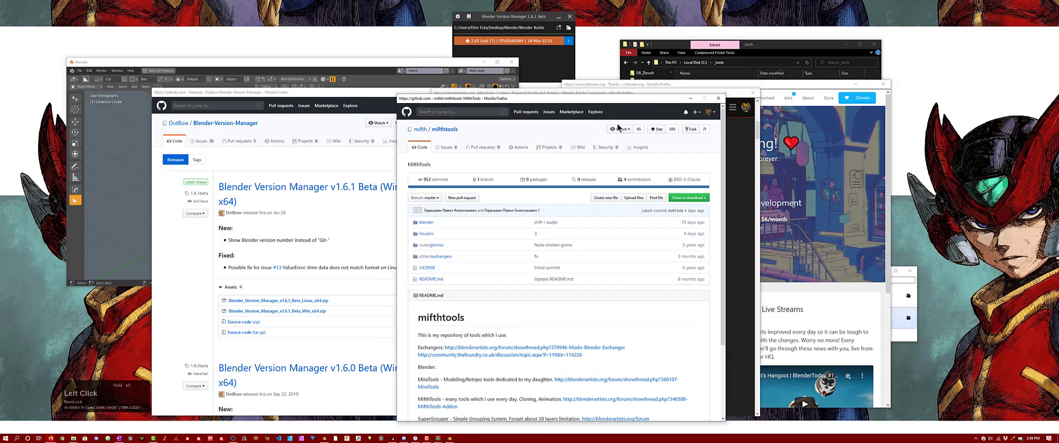
click(698, 200)
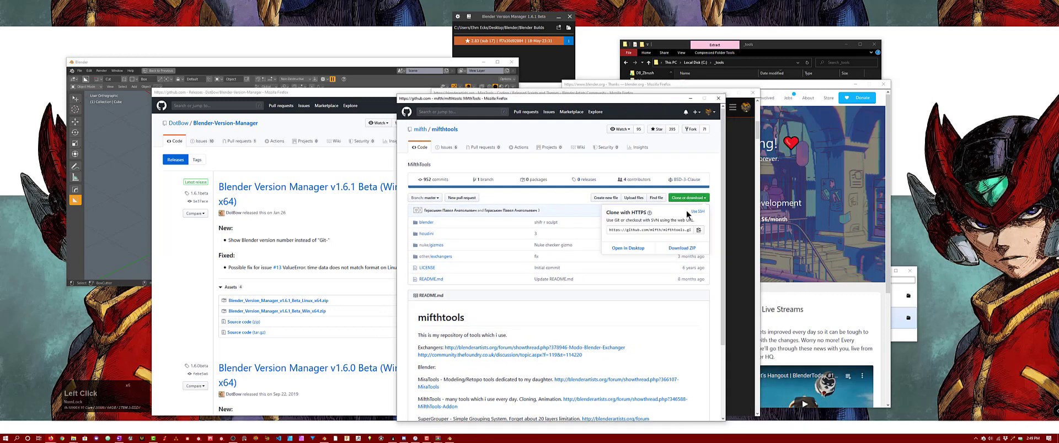
click(680, 247)
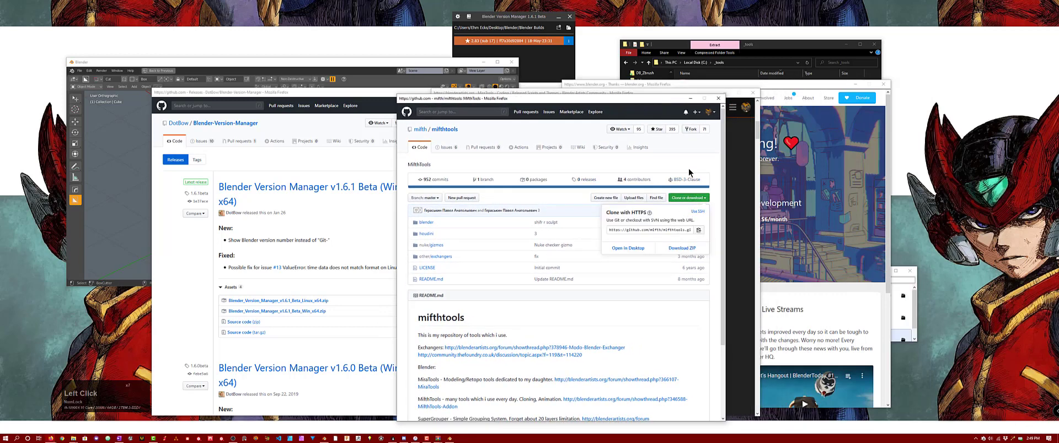
click(690, 99)
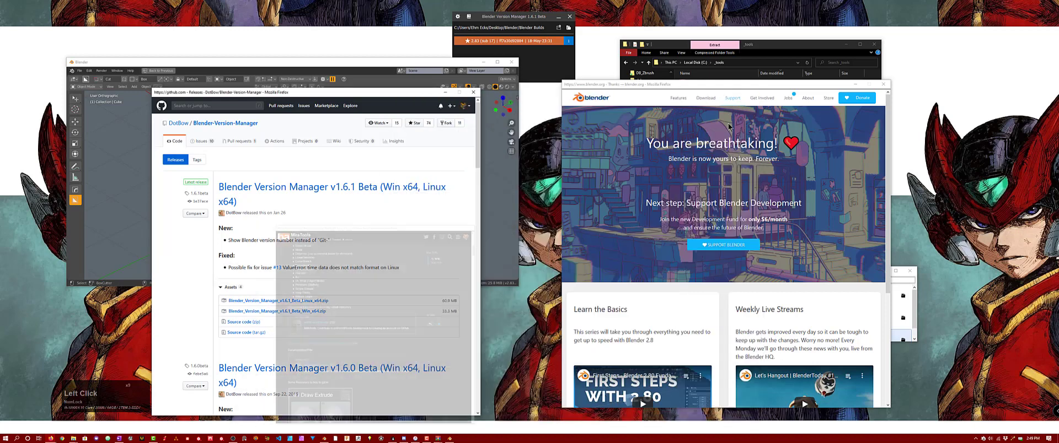
click(706, 96)
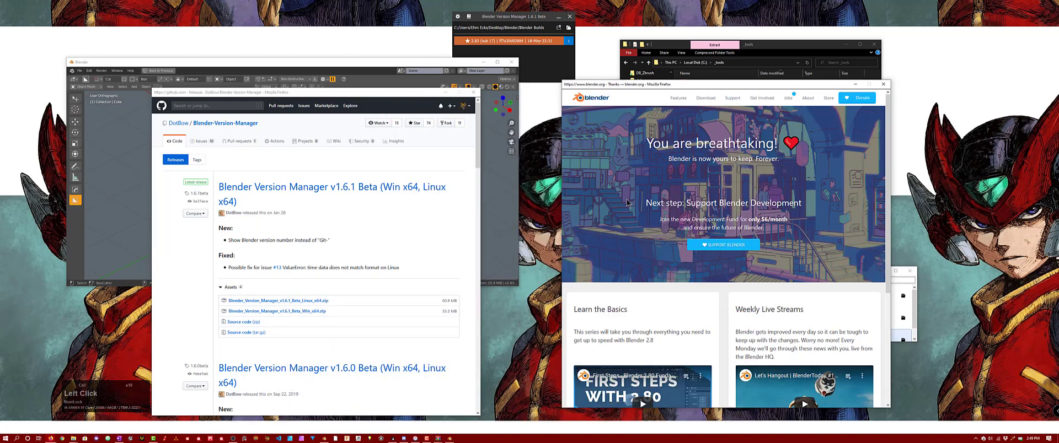
Step: Open the downloaded mifthtools-master(1).zip in WinRAR, dismiss the purchase notice, and move the archive window to the middle of the desktop
key(ctrl+j)
double_click(792, 290)
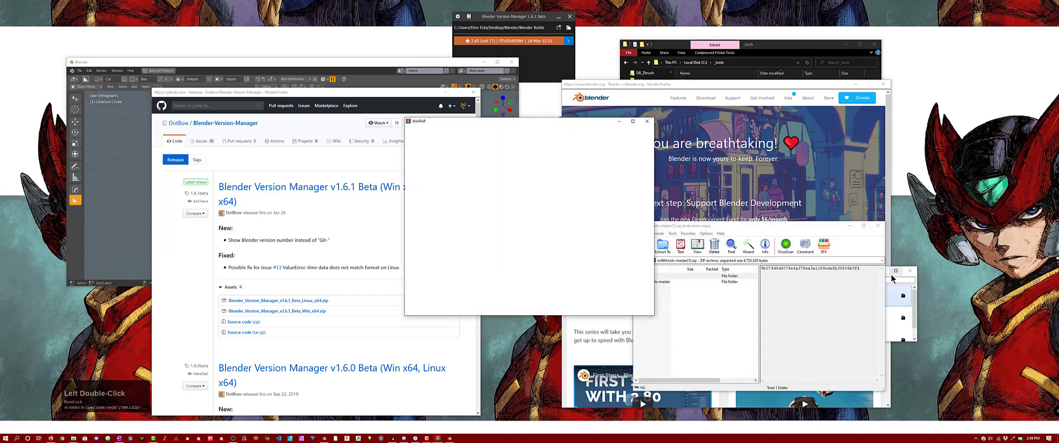
click(883, 275)
click(882, 272)
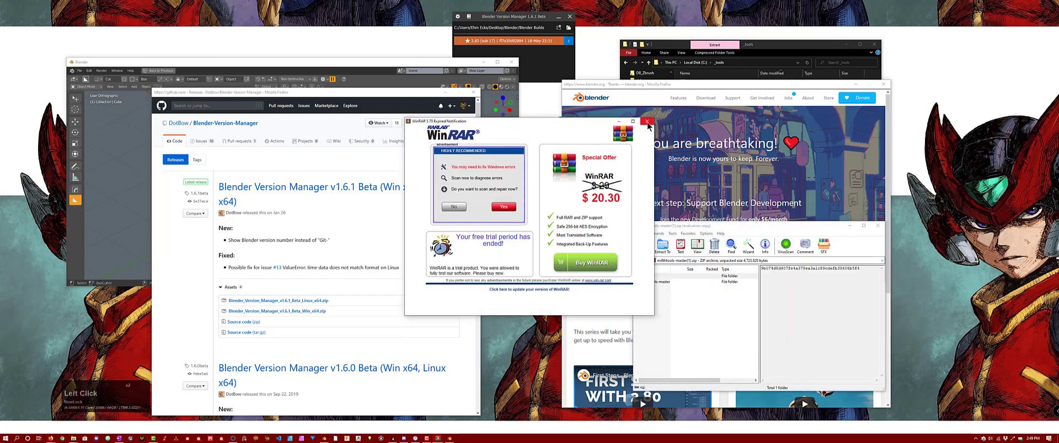
click(647, 121)
drag(745, 227, 512, 173)
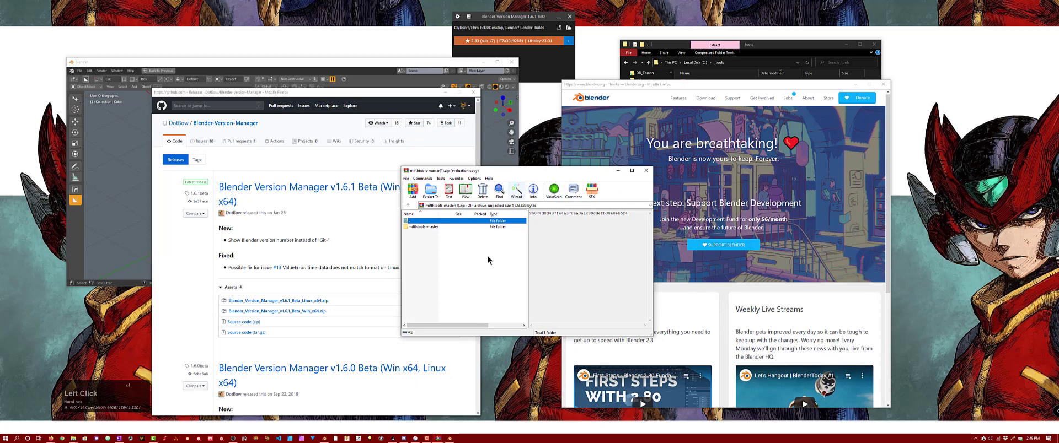
Step: Browse the archive's folder levels and open the mifthtools-master folder inside mifthtools-master(1).zip
double_click(425, 227)
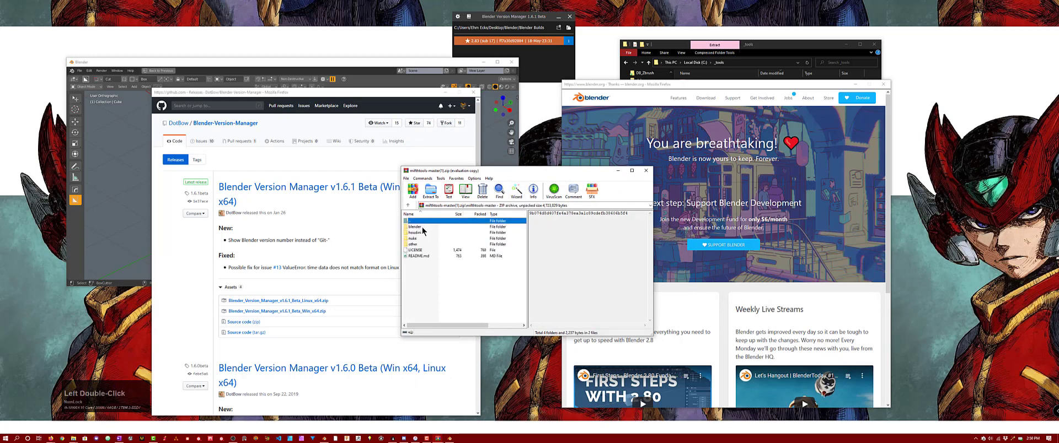
double_click(413, 221)
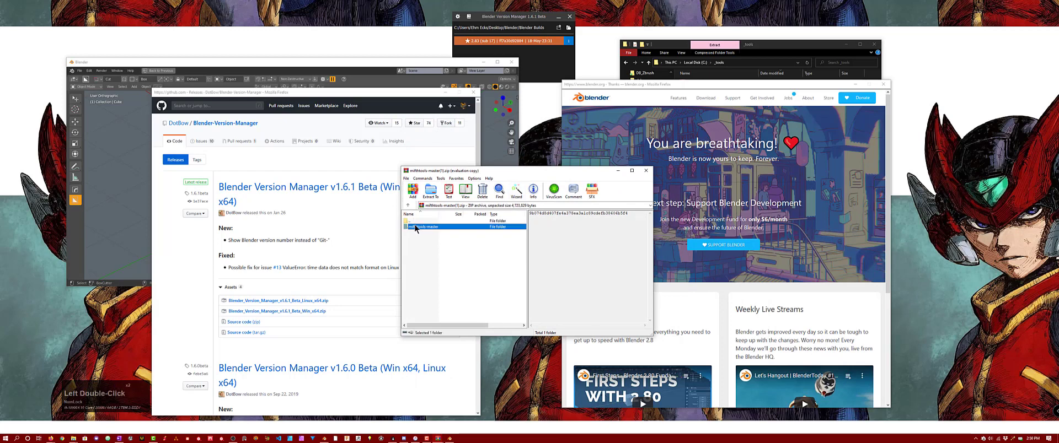
double_click(414, 221)
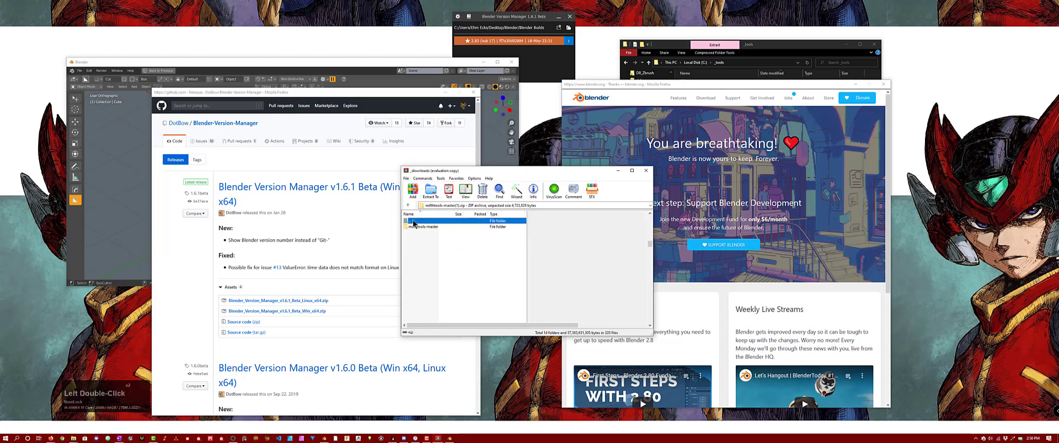
double_click(422, 321)
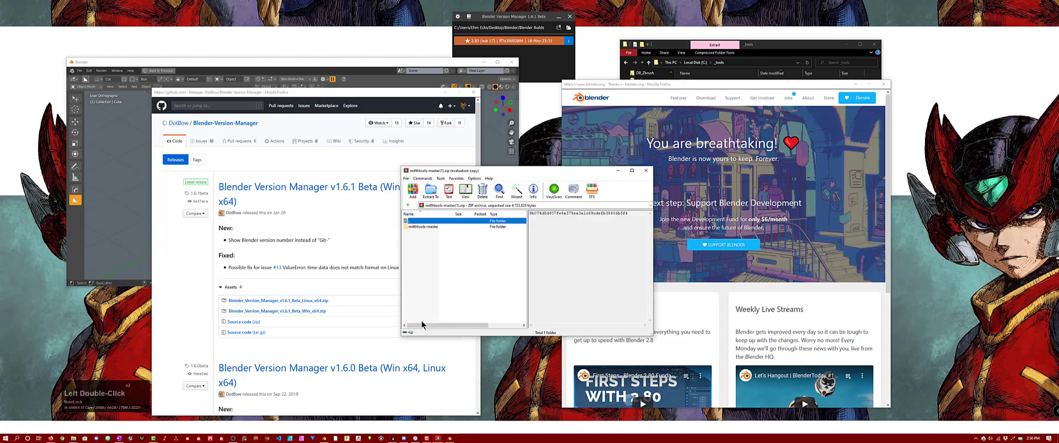
double_click(424, 227)
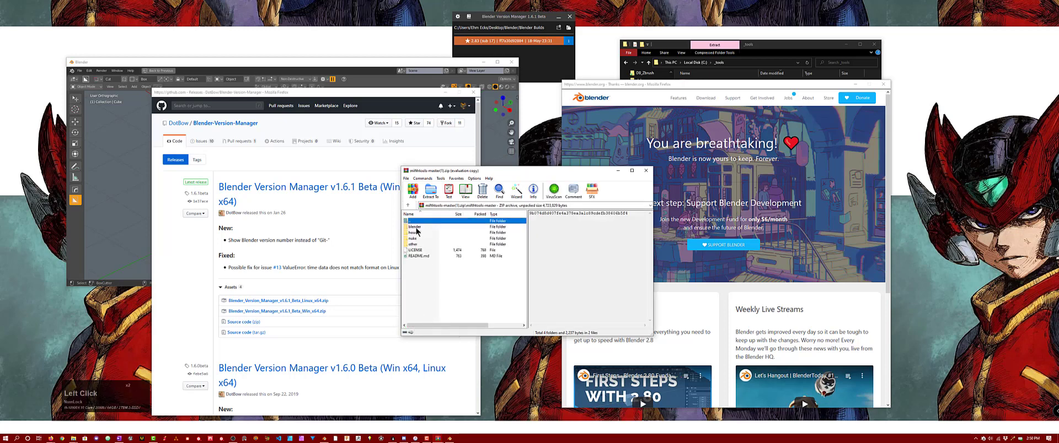
Step: Browse the archive to the 2.8 folder inside blender\addons and locate the mira_tools folder
double_click(416, 227)
double_click(417, 228)
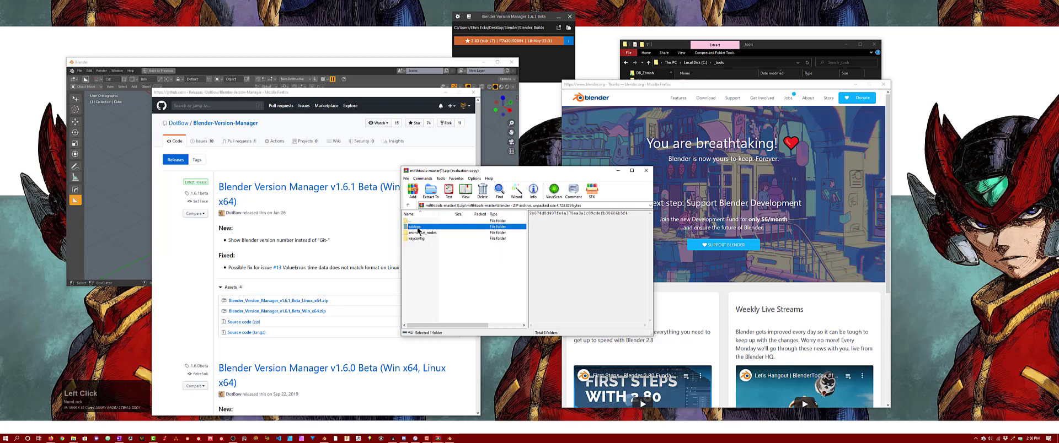
double_click(418, 232)
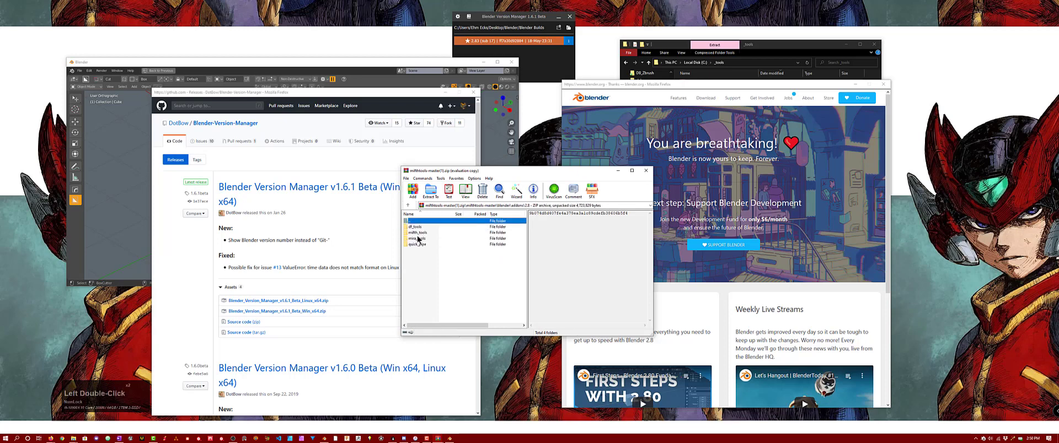
click(417, 239)
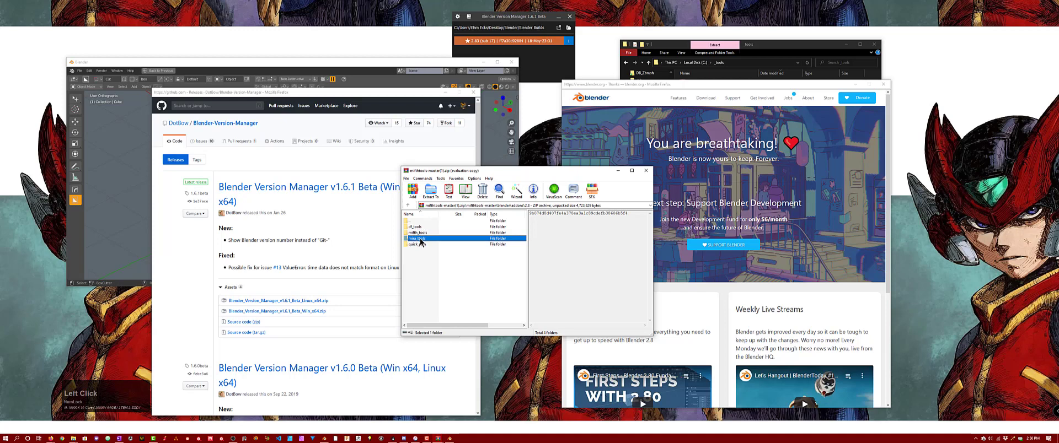
mouse_move(426, 266)
mouse_down()
mouse_move(419, 233)
mouse_move(416, 255)
mouse_up()
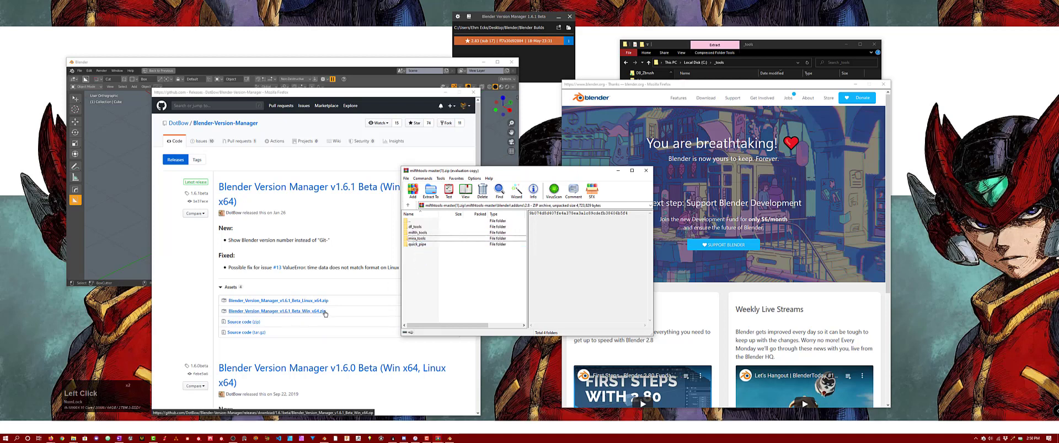
click(441, 264)
Step: Open the roaming Blender Foundation\Blender folder through the Windows Run dialog
key(super+r)
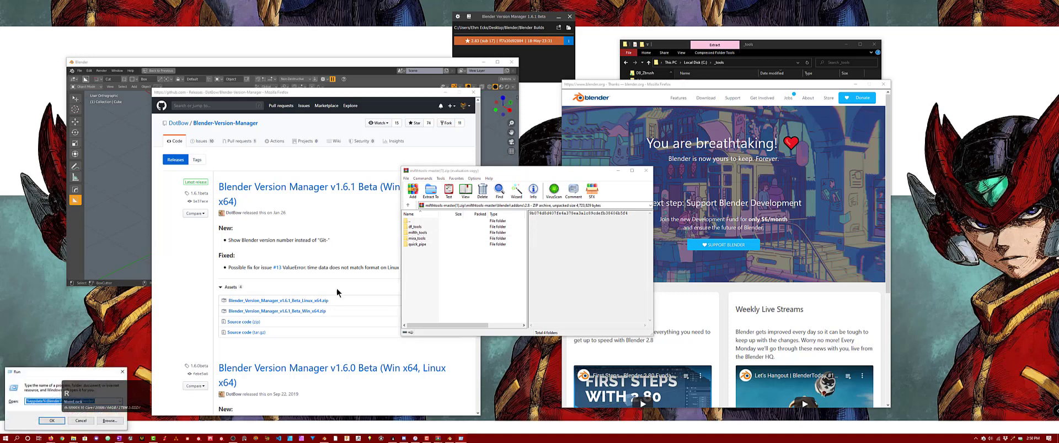
drag(72, 373, 269, 224)
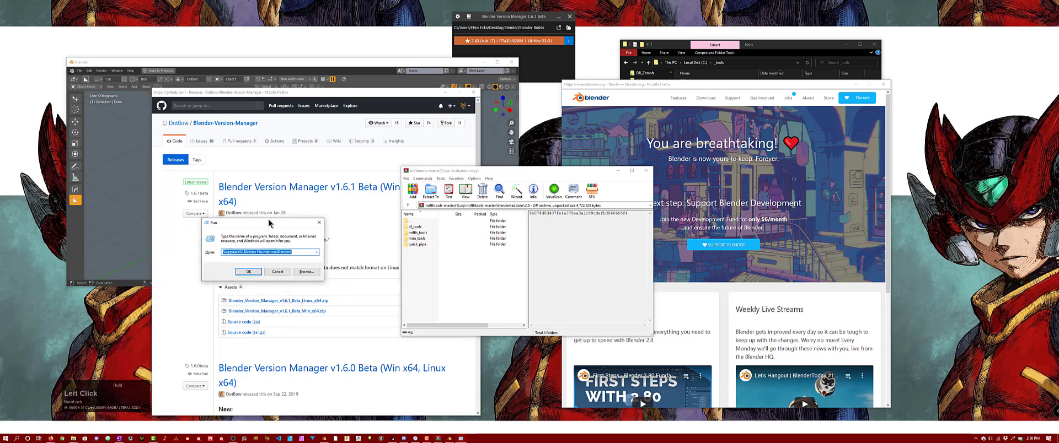
click(293, 253)
key(Return)
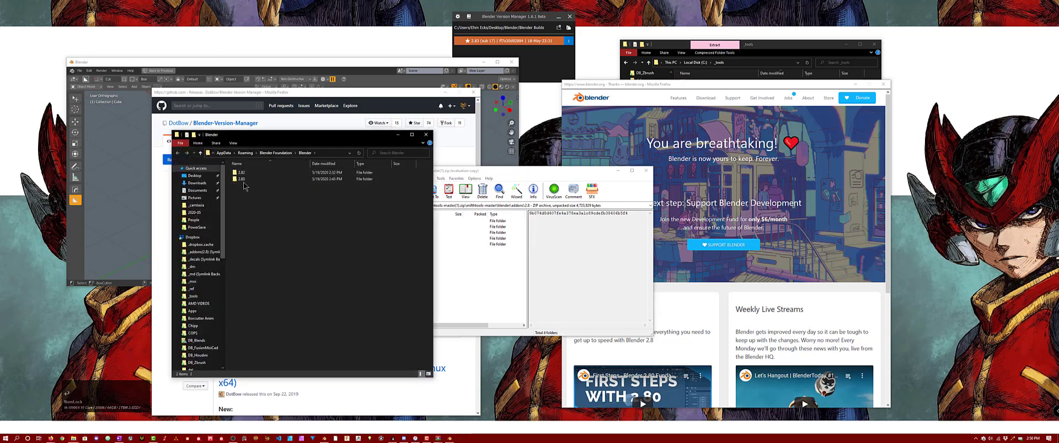
Step: Open the 2.83\scripts\addons folder and copy mira_tools into it from the archive
double_click(244, 180)
double_click(252, 180)
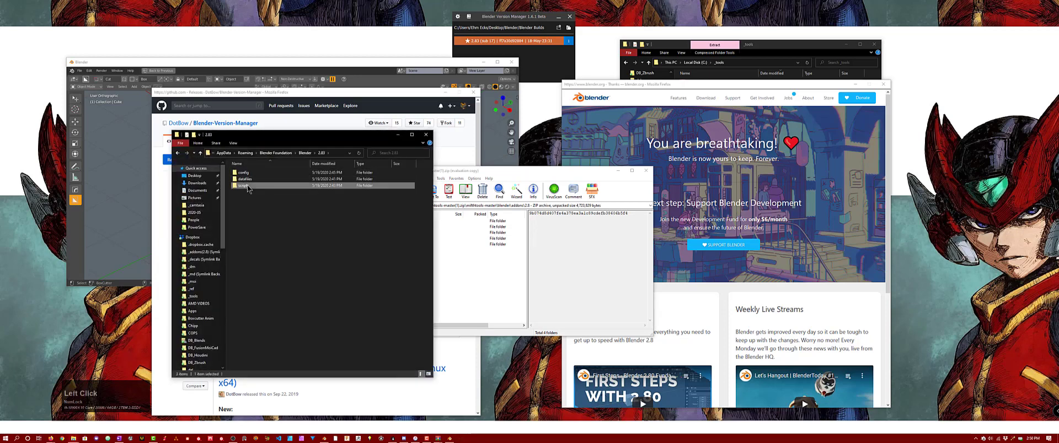
double_click(251, 175)
click(467, 253)
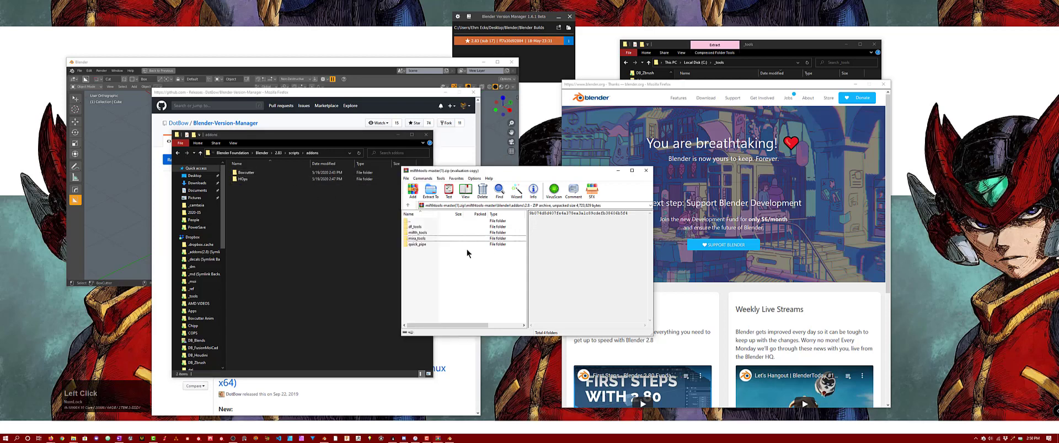
drag(420, 241, 281, 219)
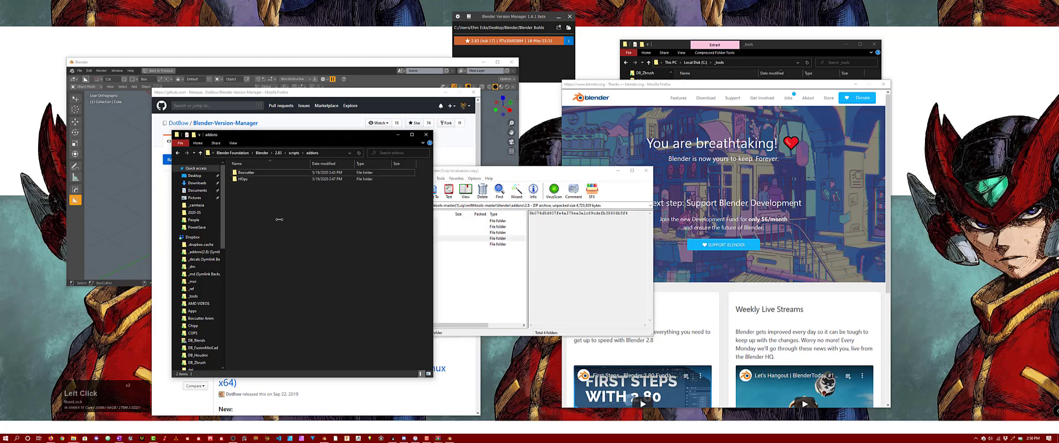
Step: Switch to Blender, inspect the keymap preferences of the Hard Ops 9 add-on, and close the preferences
click(236, 68)
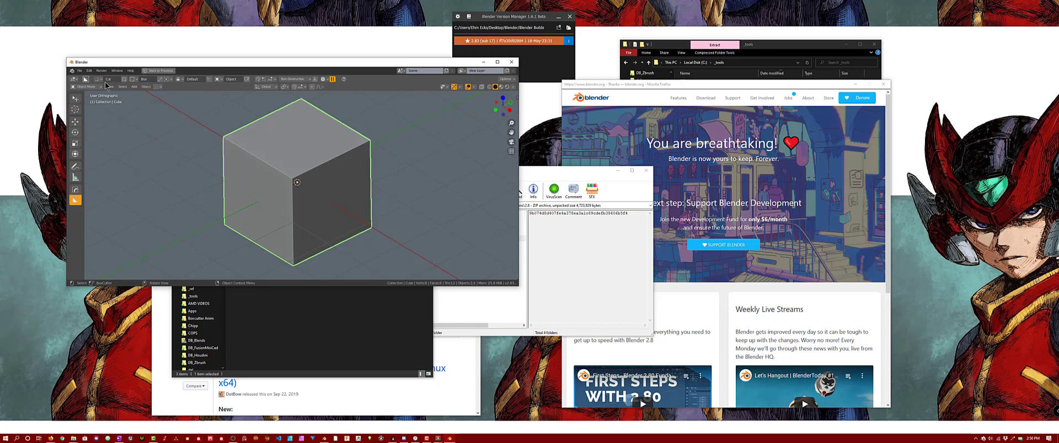
click(89, 71)
click(105, 159)
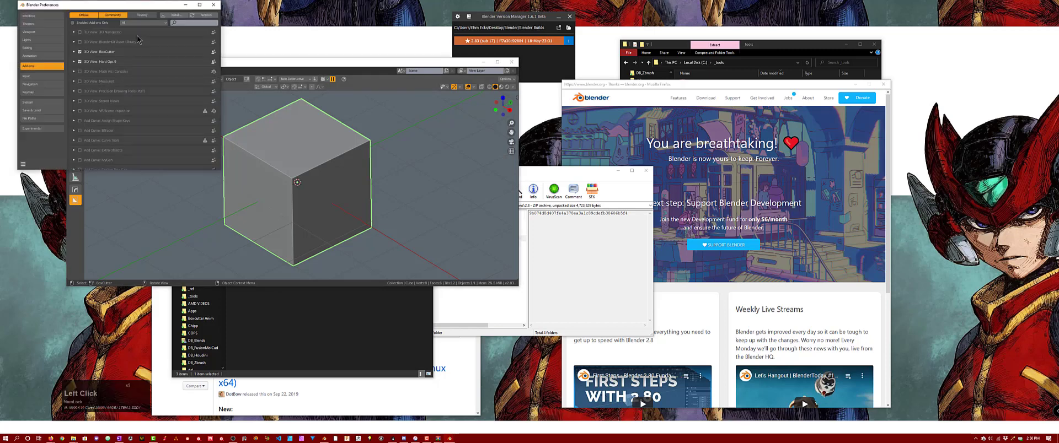
click(163, 121)
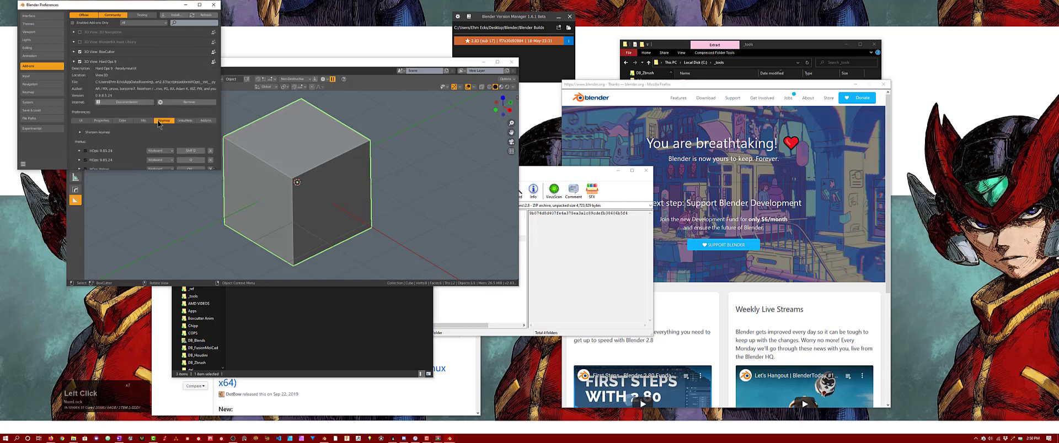
scroll(153, 135, down, 7)
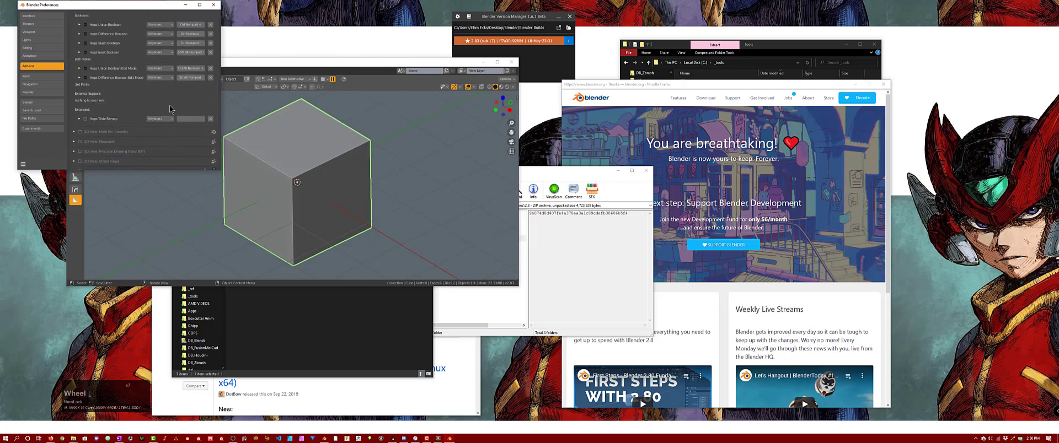
click(213, 4)
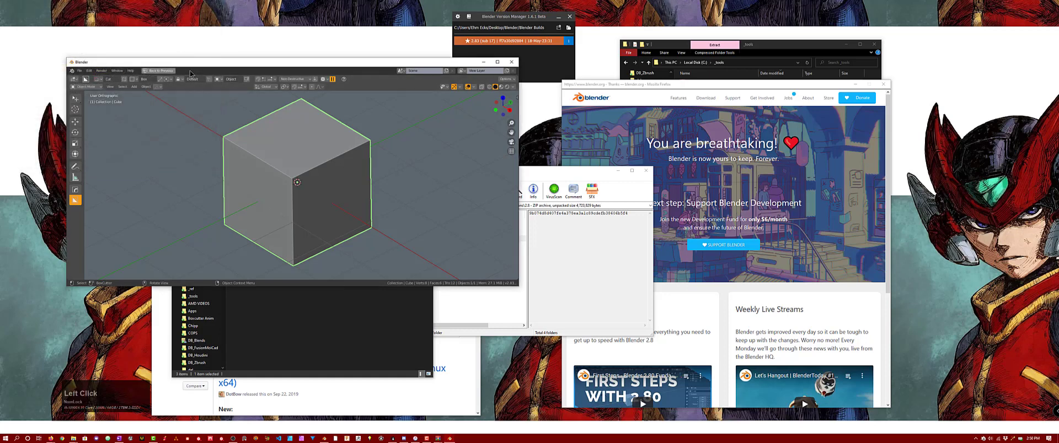
Step: Bring the addons folder window to the front and close the mifthtools-master(1).zip archive window
click(582, 248)
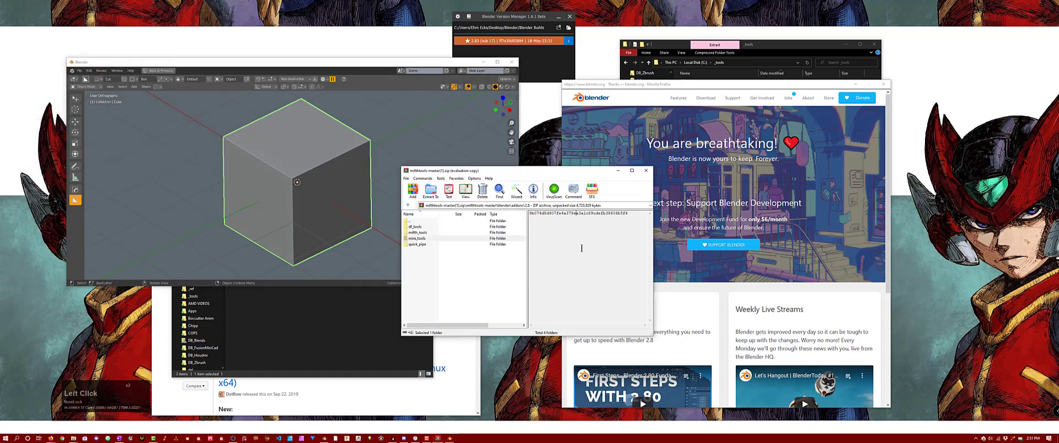
click(378, 307)
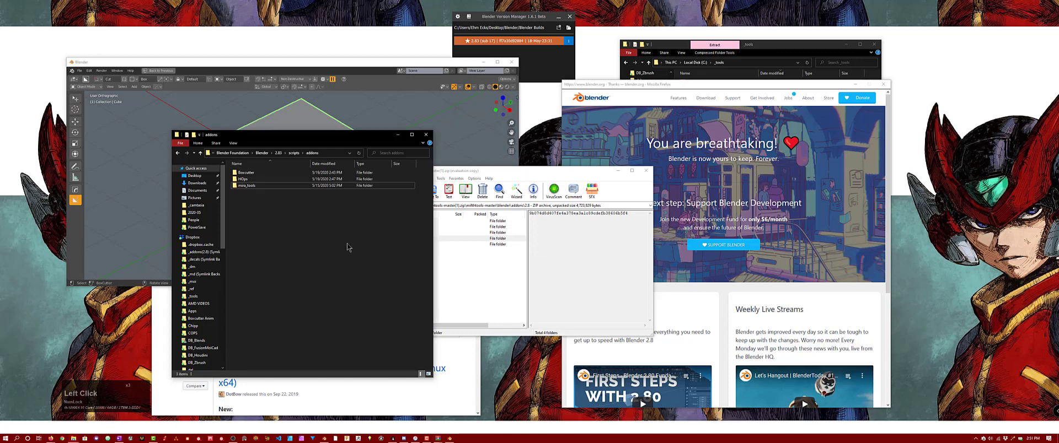
click(646, 172)
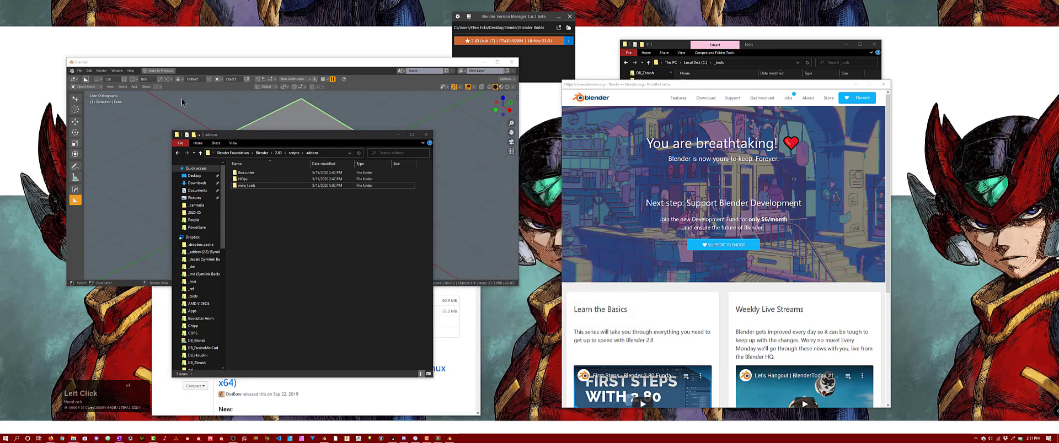
Step: Return to Blender, open the preferences, and place their window over the viewport
click(177, 115)
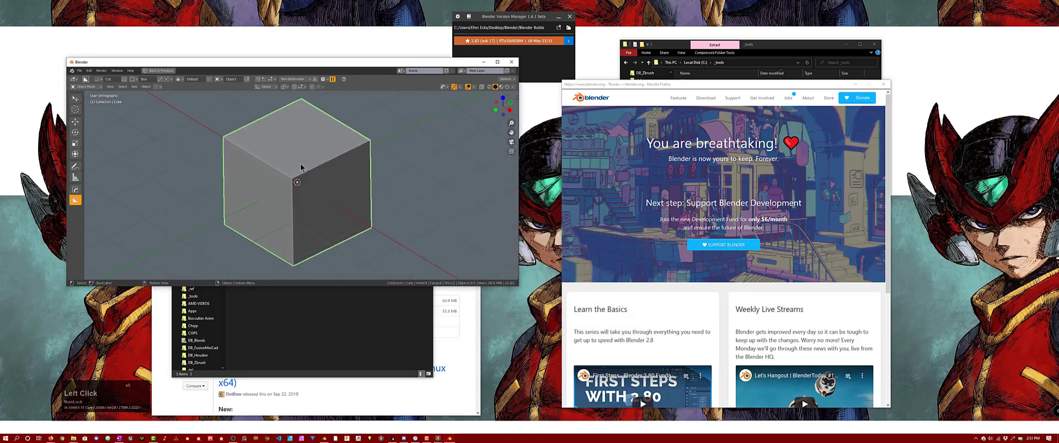
key(F4)
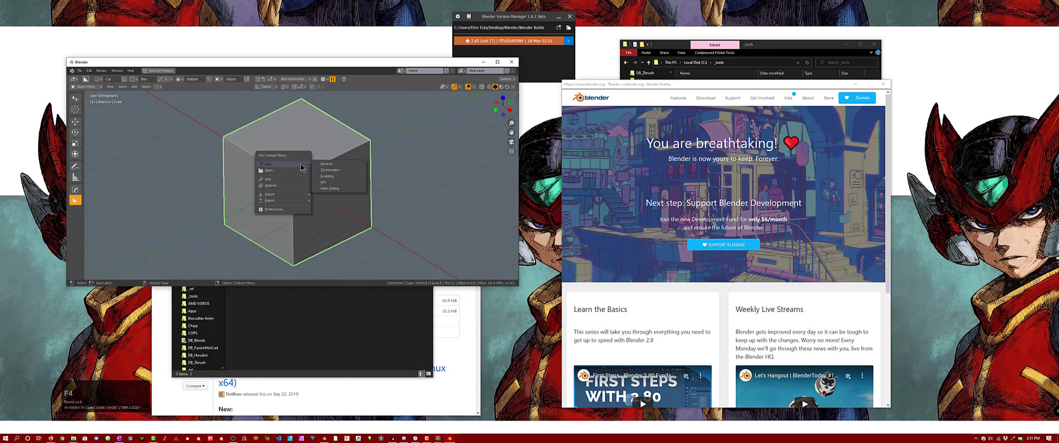
click(274, 210)
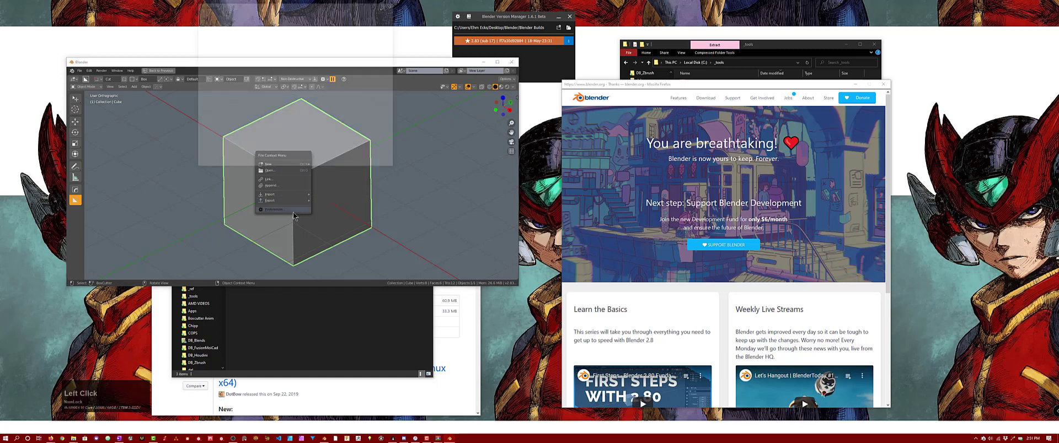
drag(295, 8, 316, 91)
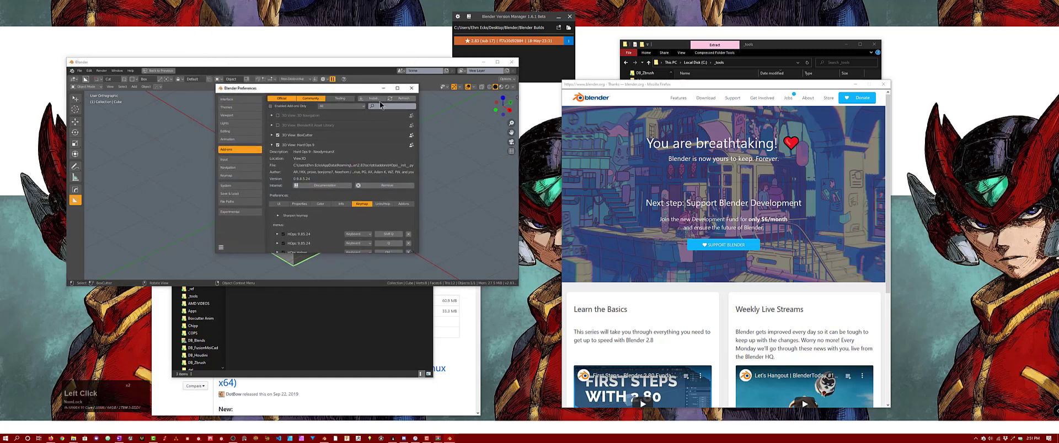
Step: Filter the add-ons by "mira", enable Mira Tools, and expand its details
click(387, 106)
text(mira)
key(Return)
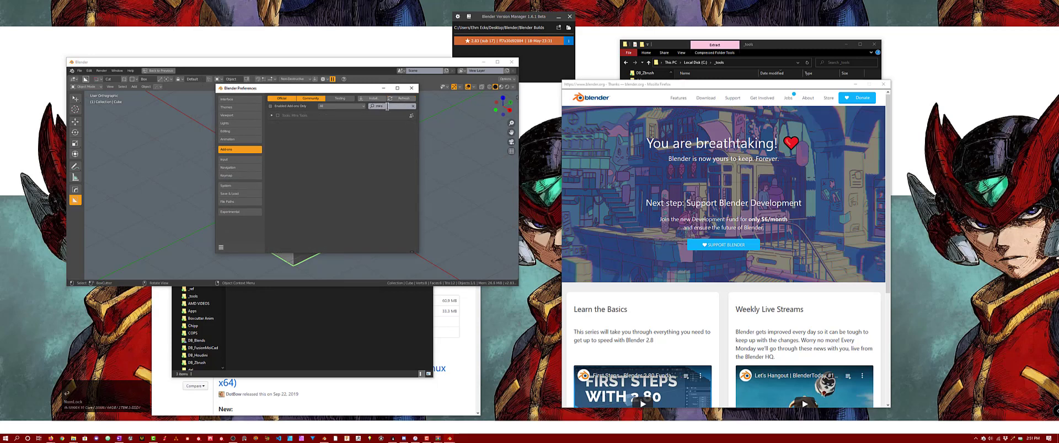
click(278, 115)
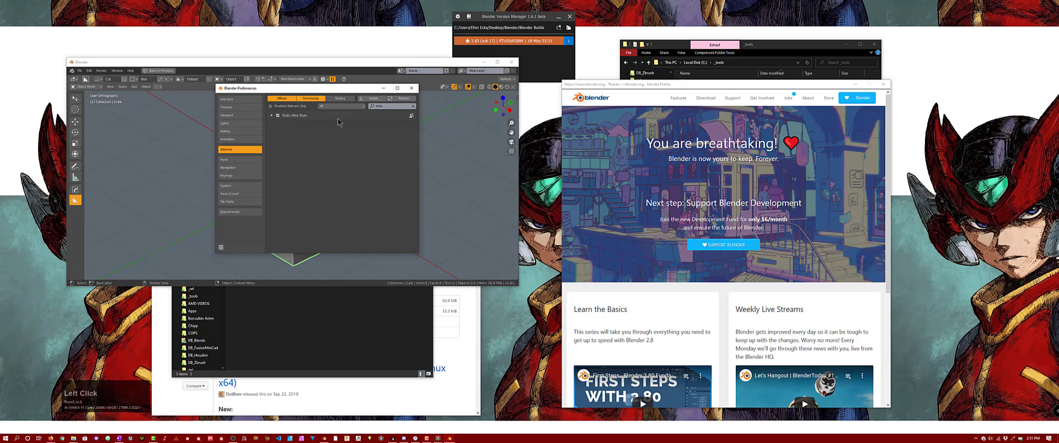
click(272, 116)
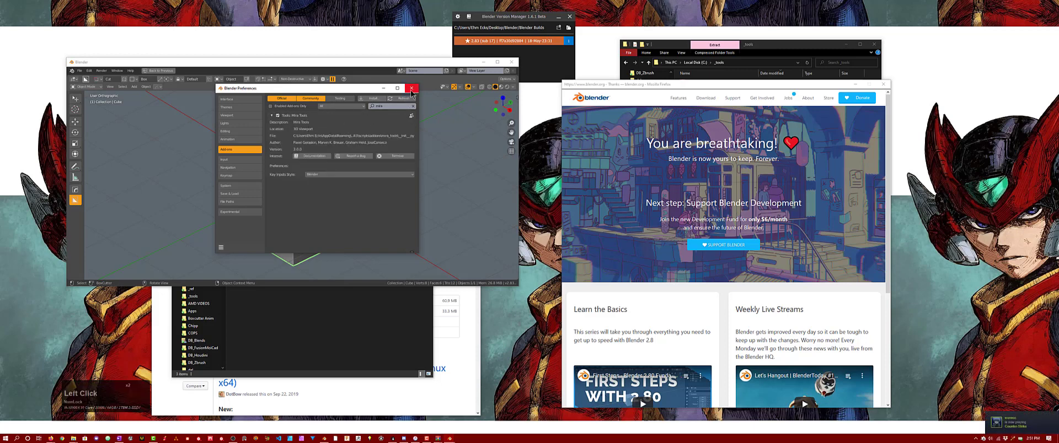
Step: Filter the add-ons by "9", examine the Hard Ops 9 keymap down to its external support section, and close the preferences
click(383, 106)
text(9)
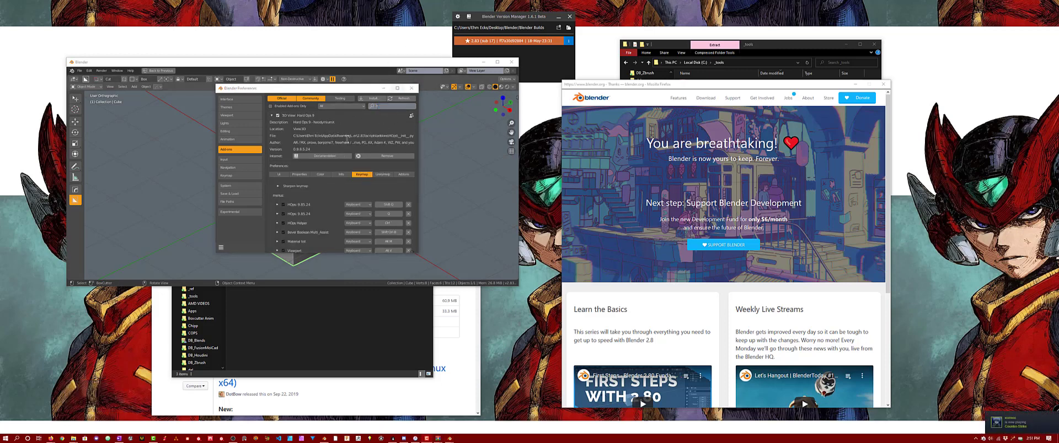
scroll(347, 207, down, 6)
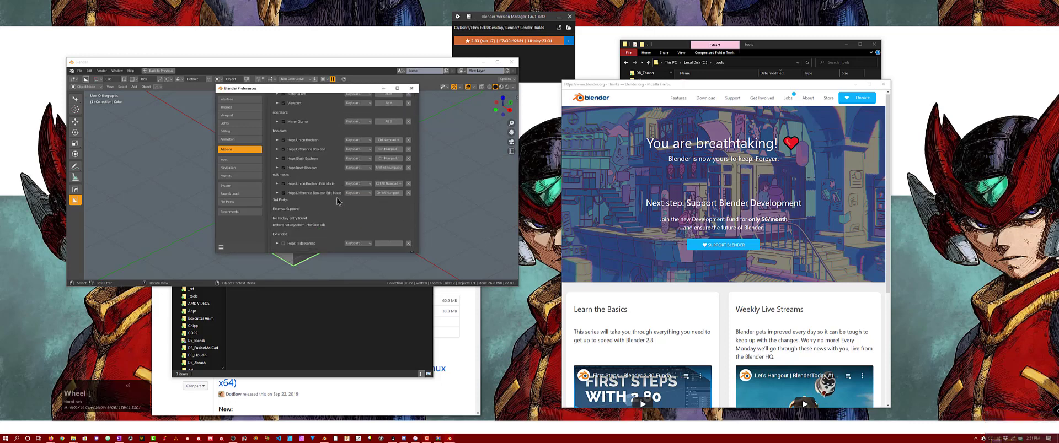
scroll(274, 208, down, 2)
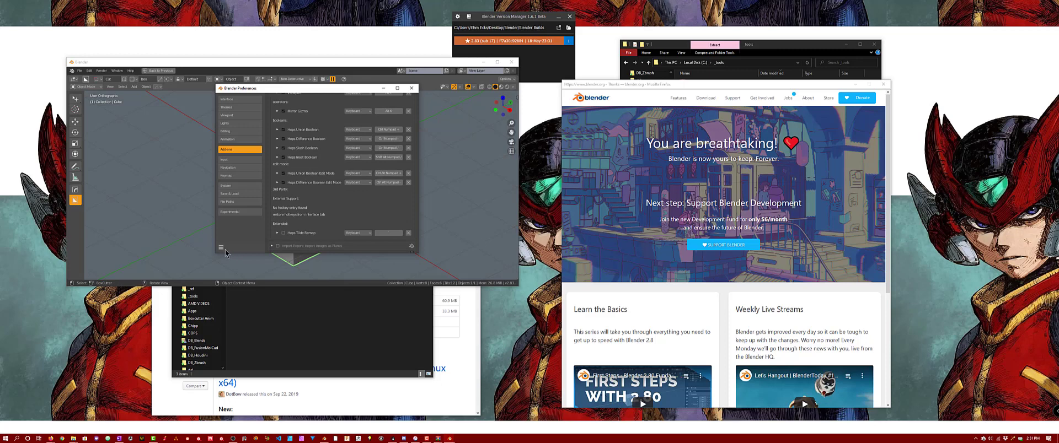
click(411, 88)
Step: Close Blender without saving, relaunch the 2.83 build from Blender Version Manager, and move the Blender window lower on the desktop
click(512, 62)
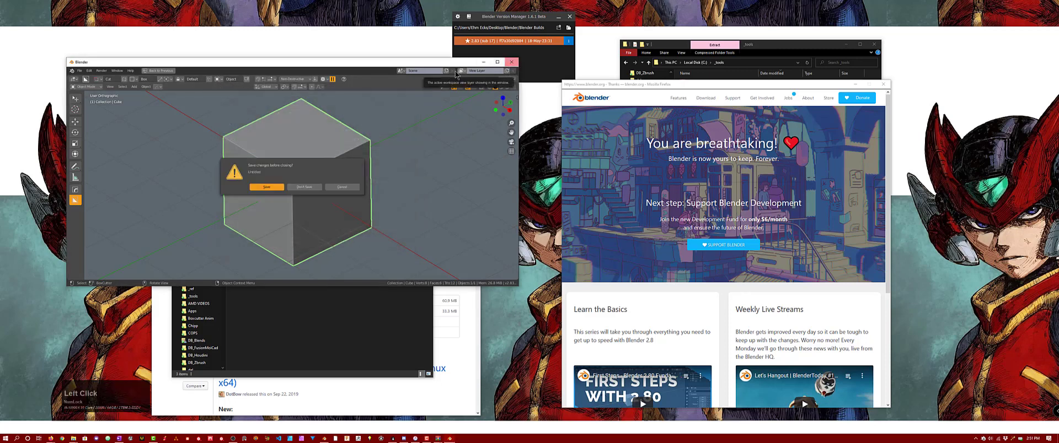
click(298, 188)
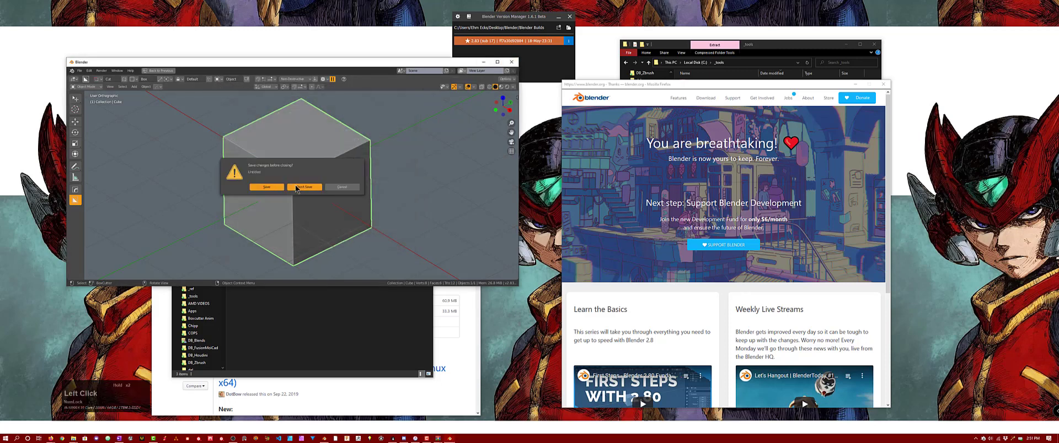
click(485, 41)
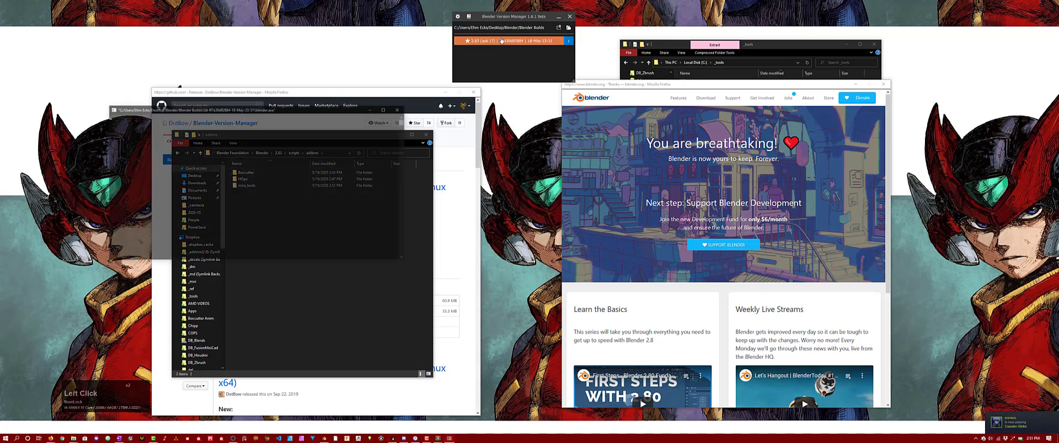
click(296, 7)
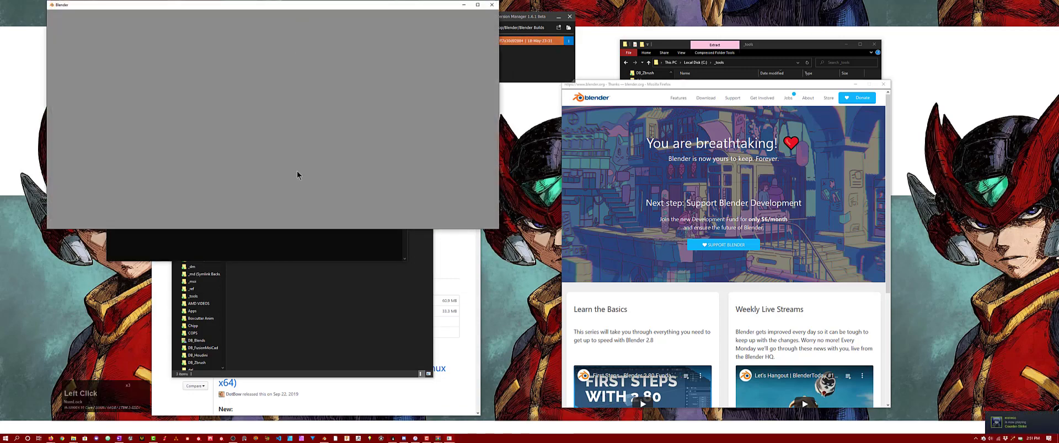
drag(297, 201, 311, 148)
Step: Open the preferences of the restarted Blender at the add-ons list and move their window above the viewport
click(87, 157)
click(92, 154)
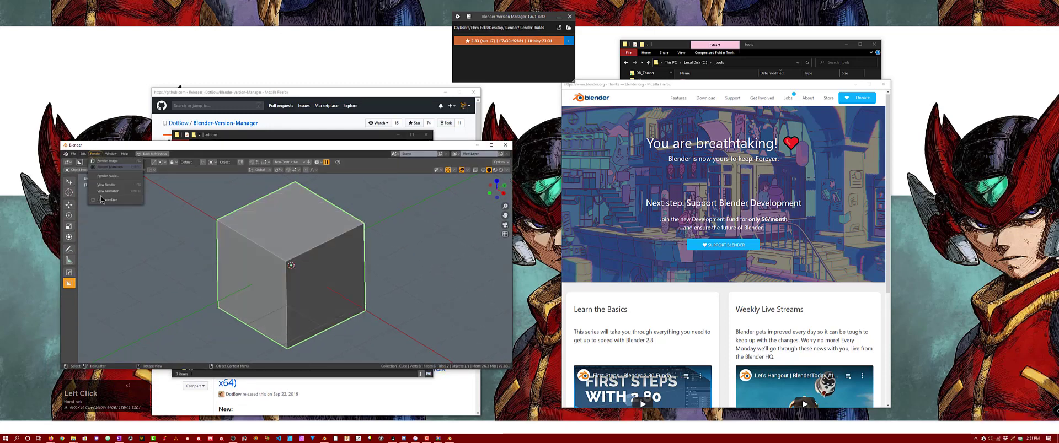
mouse_move(86, 156)
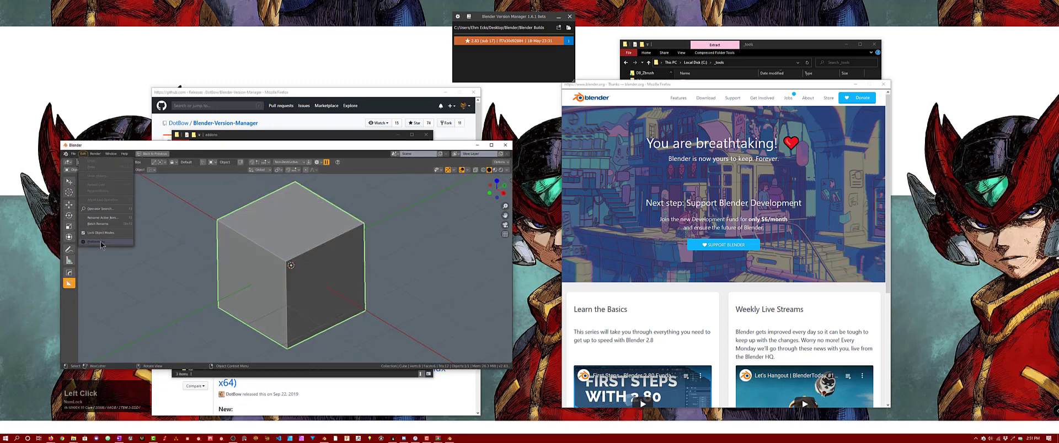
click(105, 245)
drag(127, 4, 236, 56)
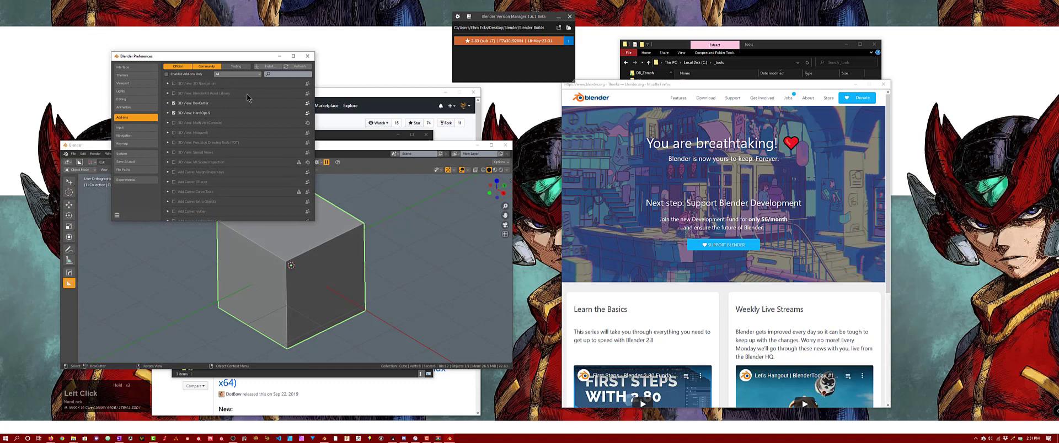
Step: Expand the Hard Ops 9 add-on, examine its keymap down to the external support section, and close the preferences
click(168, 113)
scroll(170, 113, down, 10)
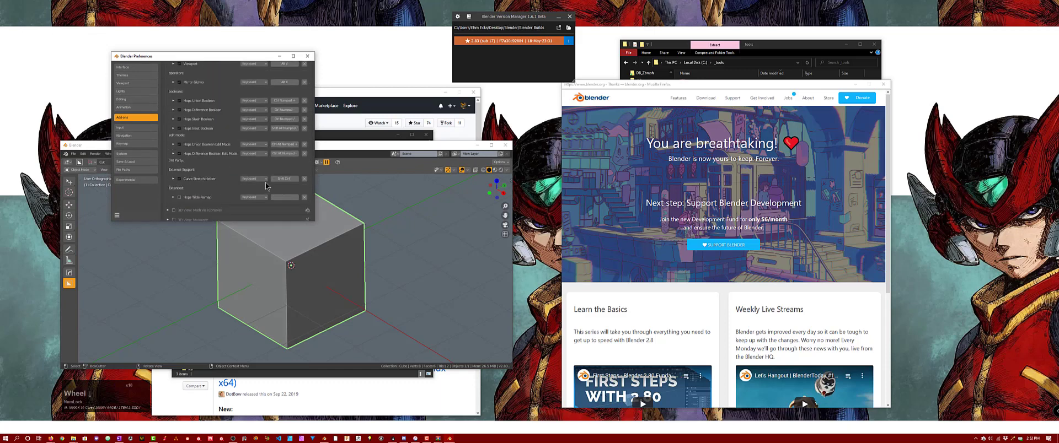
click(307, 56)
middle_drag(287, 238, 273, 240)
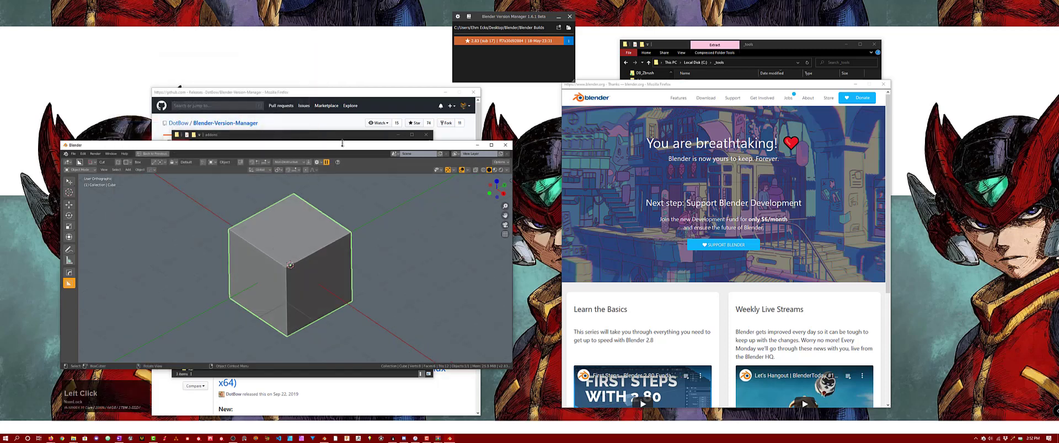
Step: Enlarge the Blender window in height and width, and enter Edit Mode on the default cube
drag(343, 141, 343, 43)
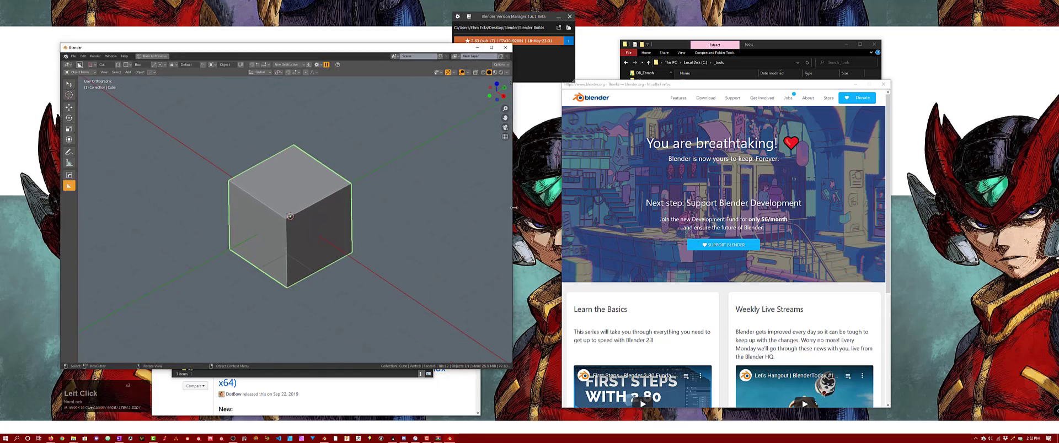
drag(512, 138, 691, 138)
click(444, 256)
key(Tab)
middle_drag(444, 255, 419, 259)
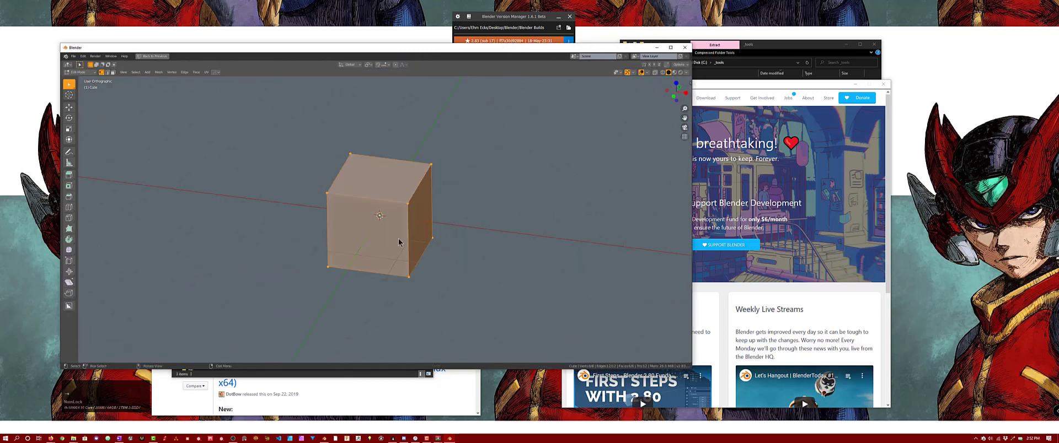
Step: Try stretching the cube along the X axis and undo the scaling
key(s)
key(x)
click(545, 252)
middle_drag(545, 252, 386, 215)
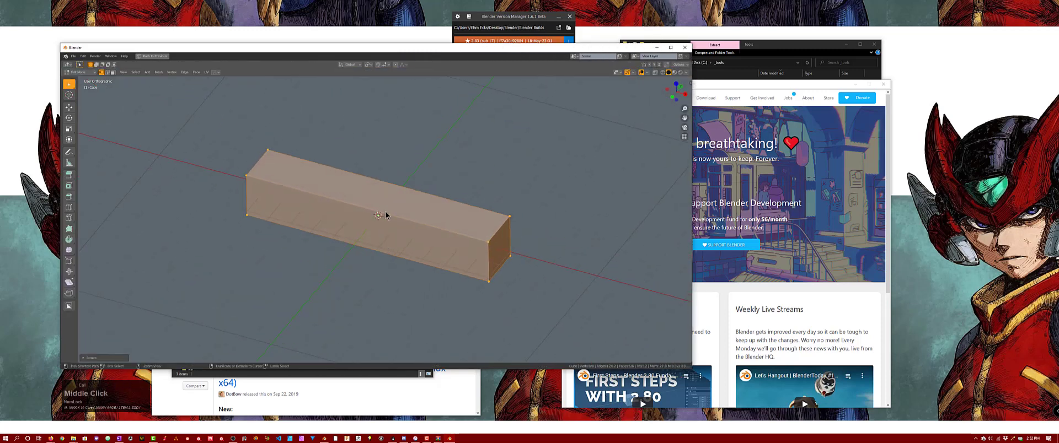
key(ctrl+z)
Step: Stretch the cube along the X axis into a long bar and add 15 evenly spaced loop cuts across its length
scroll(411, 248, up, 2)
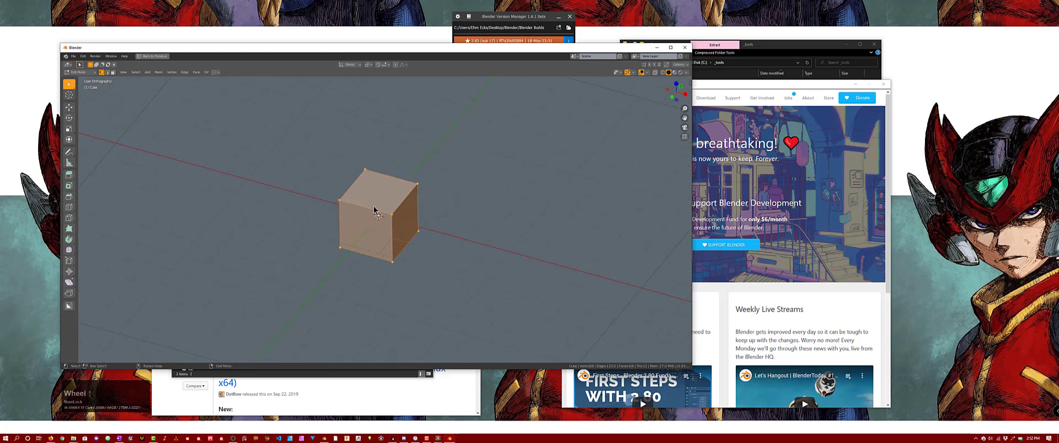
key(s)
key(x)
click(629, 316)
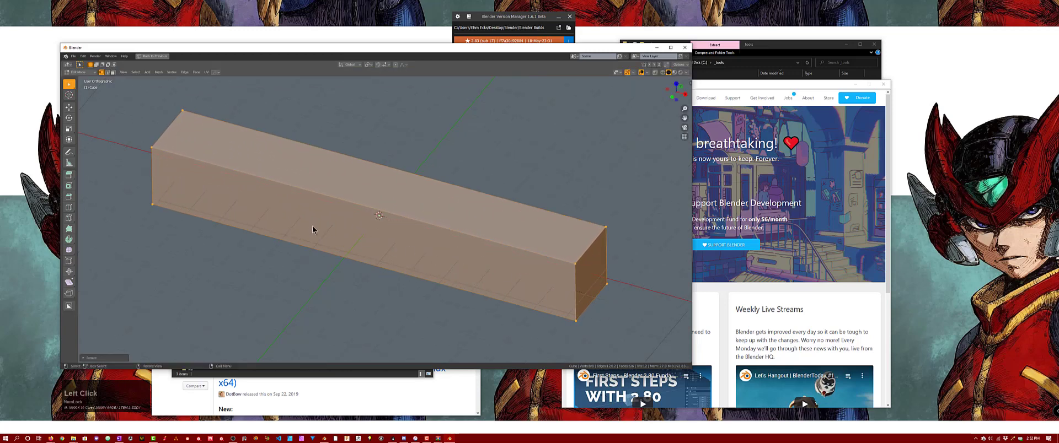
key(ctrl+r)
scroll(397, 217, up, 14)
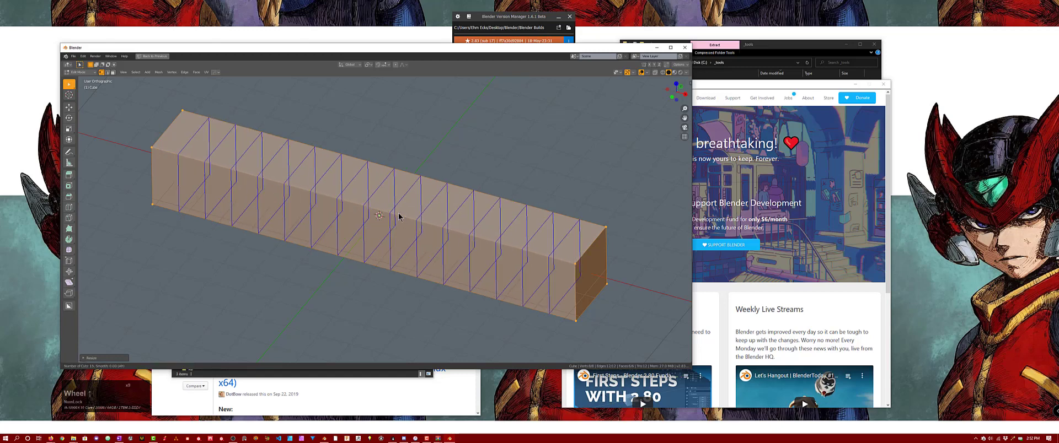
click(398, 216)
Step: Select the bar's upper front lengthwise edge loop and start Mira Curve Stretch on it with 5 curve points
key(a)
alt+click(365, 215)
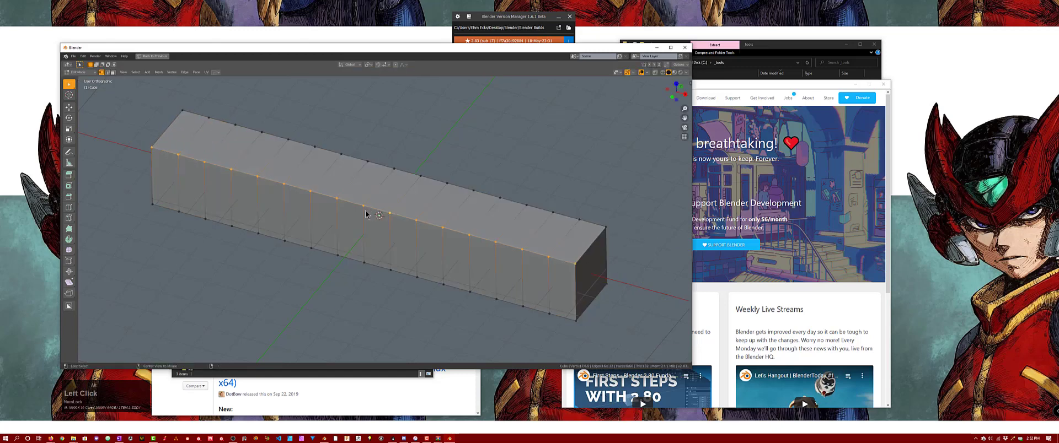
scroll(421, 235, down, 1)
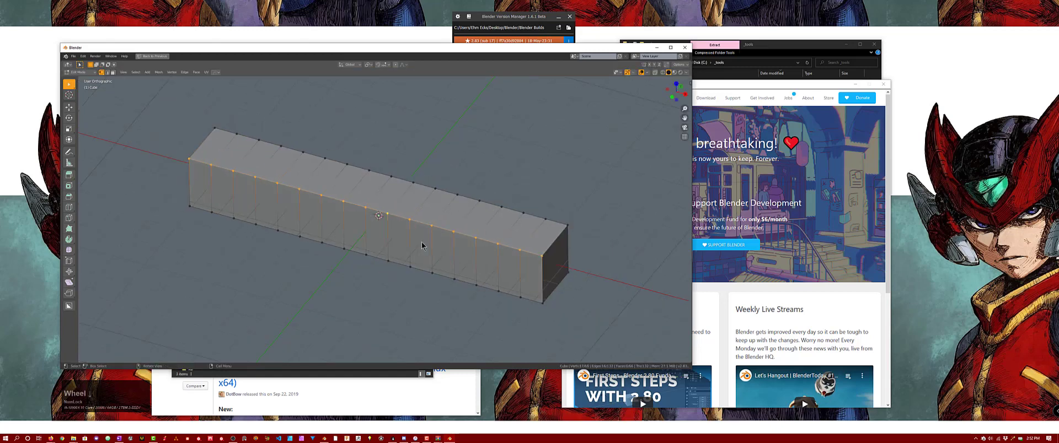
key(ctrl)
key(ctrl+grave)
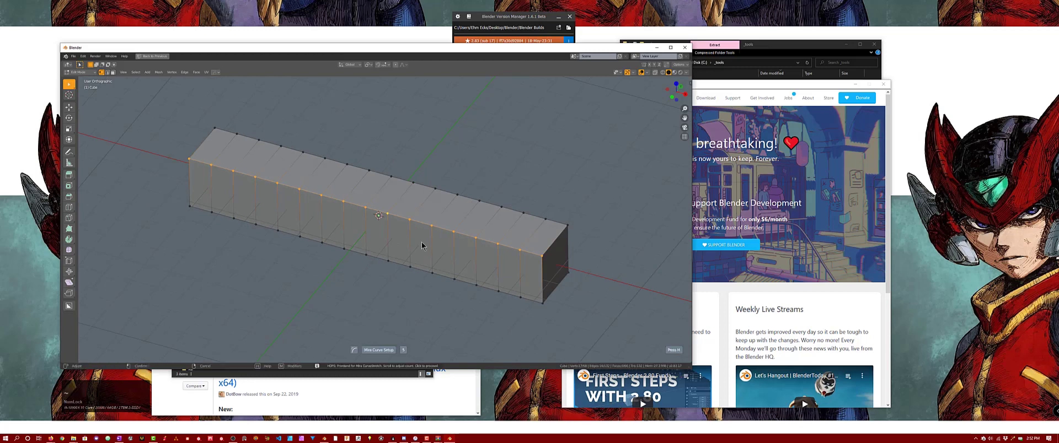
scroll(421, 245, up, 1)
click(425, 238)
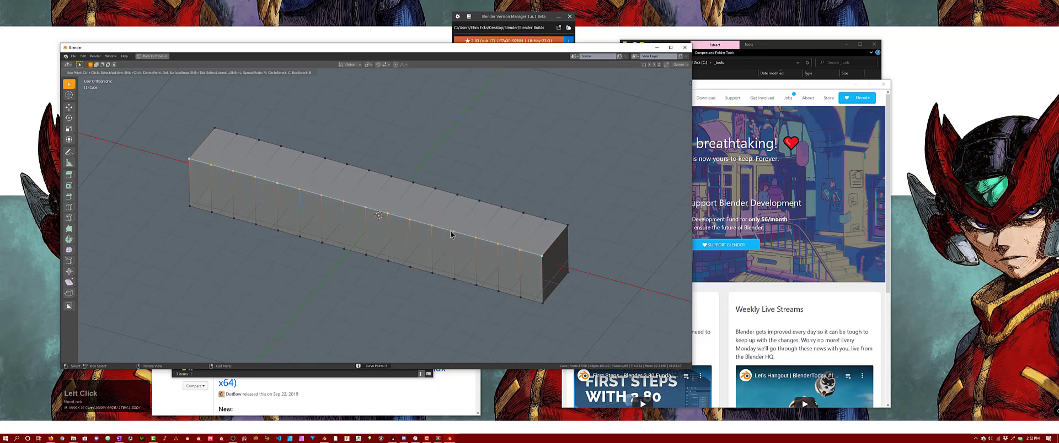
Step: Move the curve's control points outward from the bar to bend the edge into two humps with a dip between
mouse_move(449, 179)
middle_down()
mouse_move(389, 219)
mouse_move(340, 220)
mouse_move(346, 186)
middle_up()
scroll(346, 186, down, 1)
mouse_move(367, 194)
mouse_down()
mouse_move(401, 154)
mouse_move(378, 130)
mouse_move(368, 192)
mouse_up()
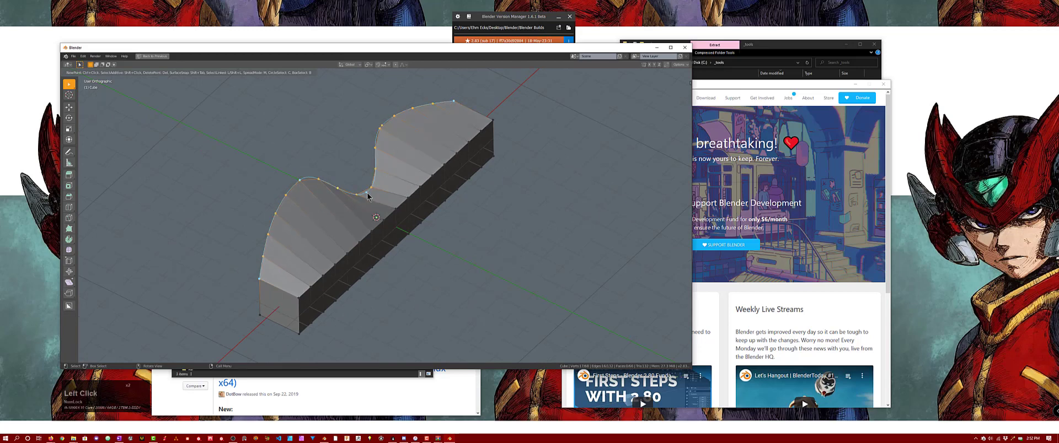
middle_drag(348, 194, 302, 169)
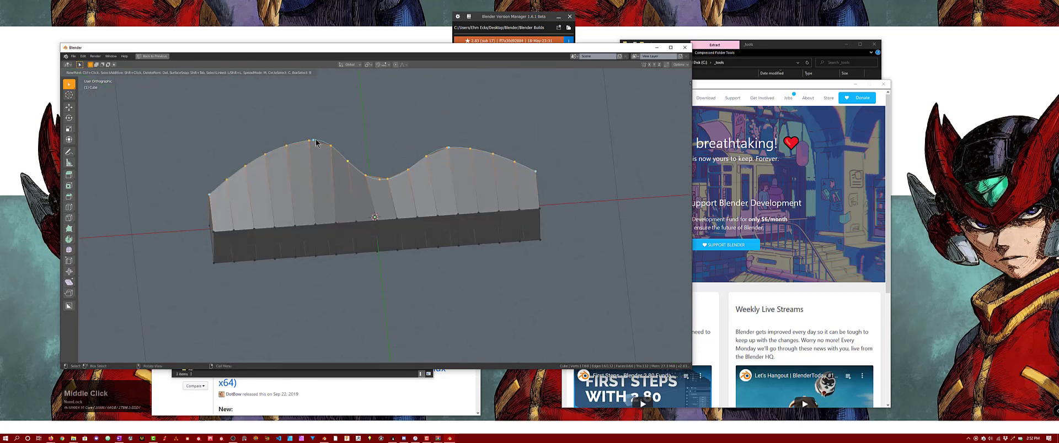
drag(316, 143, 307, 158)
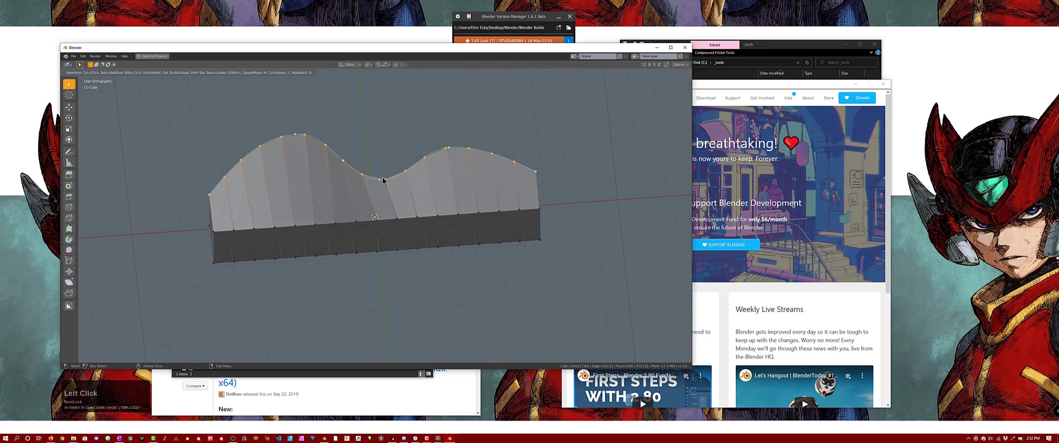
Step: Refine the wavy curve by extending its end point past the bar, shifting the second hump, deepening the dip and lowering the first hump
drag(380, 182, 473, 147)
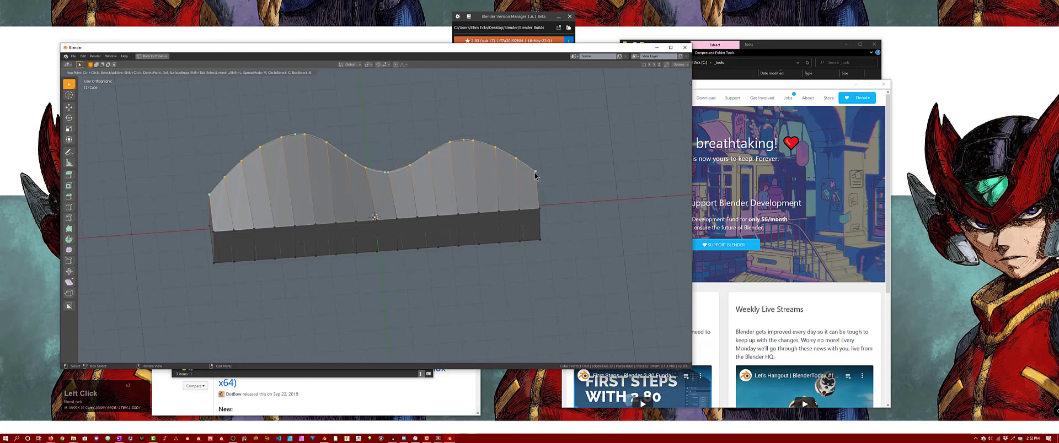
drag(535, 175, 563, 188)
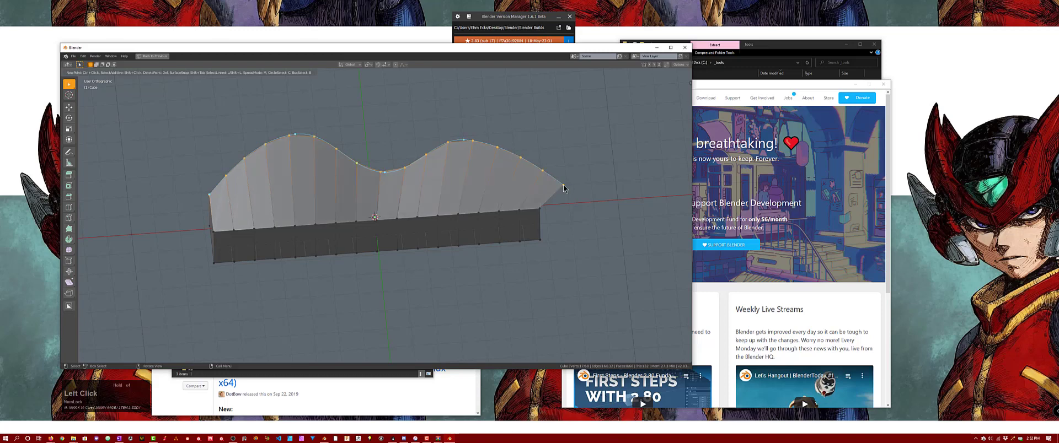
drag(471, 143, 484, 143)
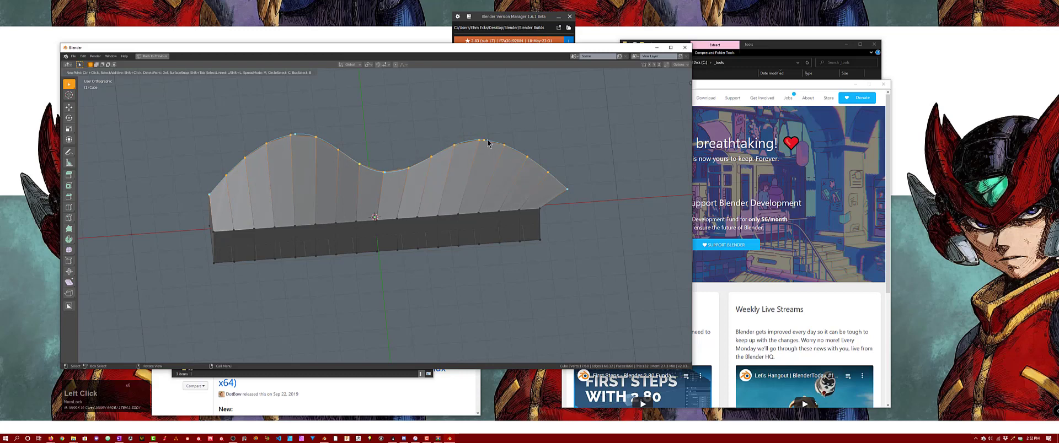
drag(385, 176, 385, 189)
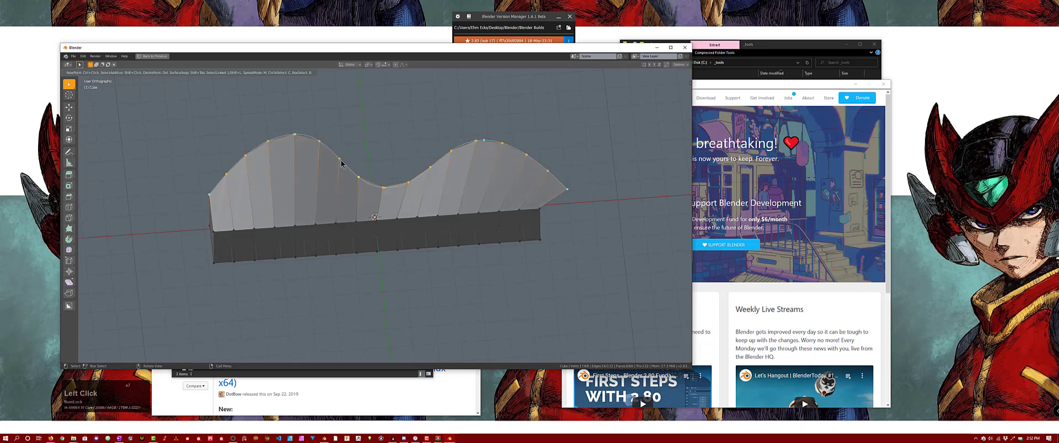
drag(295, 138, 292, 150)
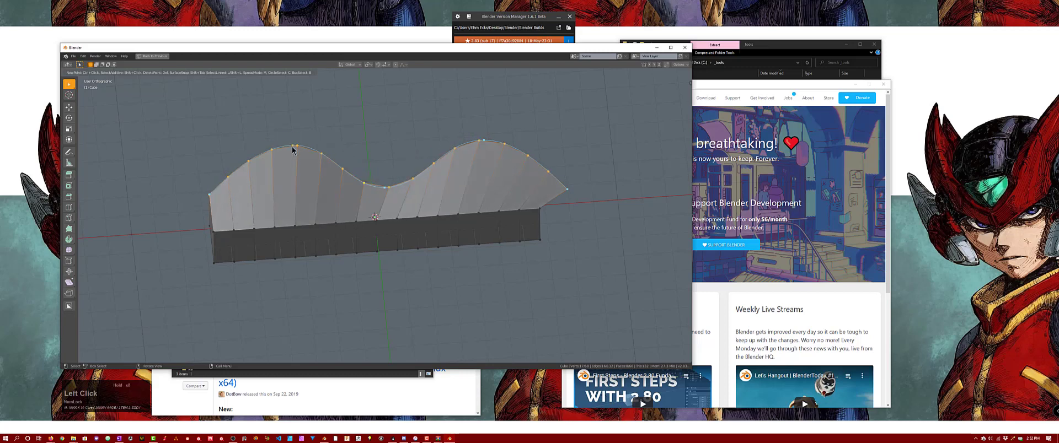
Step: Reshape the stretched edge from another viewing angle into a smooth S-shaped curve by repositioning its curve points
middle_drag(341, 205, 350, 169)
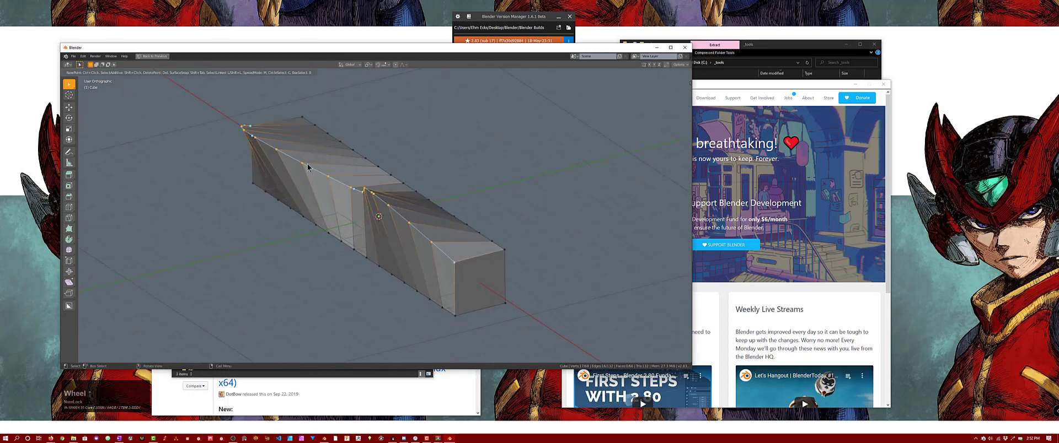
middle_drag(343, 239, 256, 255)
key(shift+ctrl+grave)
click(412, 231)
click(260, 264)
drag(259, 264, 315, 287)
drag(375, 262, 487, 250)
click(382, 303)
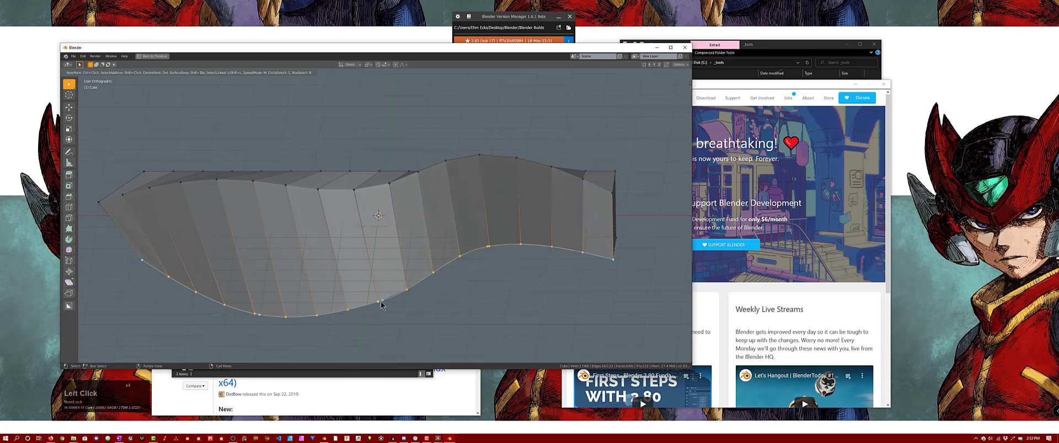
drag(382, 305, 378, 297)
drag(484, 246, 485, 238)
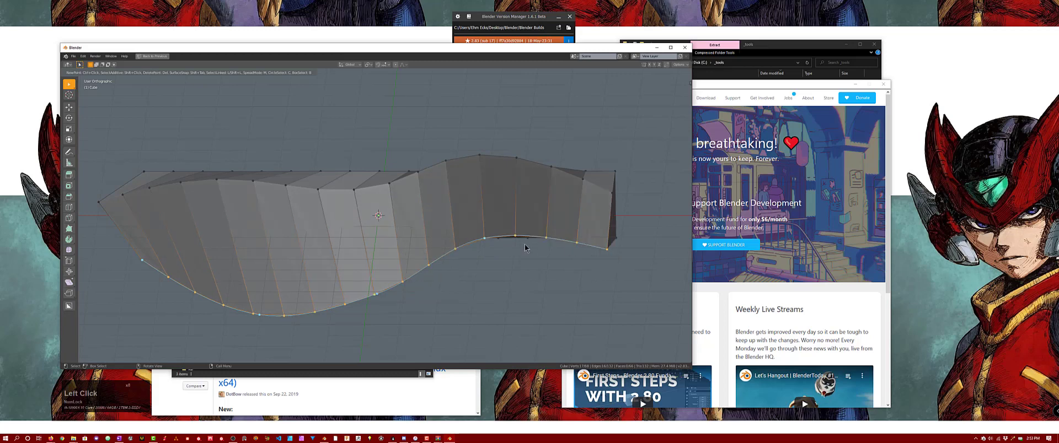
Step: Pull a middle curve point outward into a bulge, finish the Curve Stretch, and return to Object Mode
middle_drag(524, 248, 425, 277)
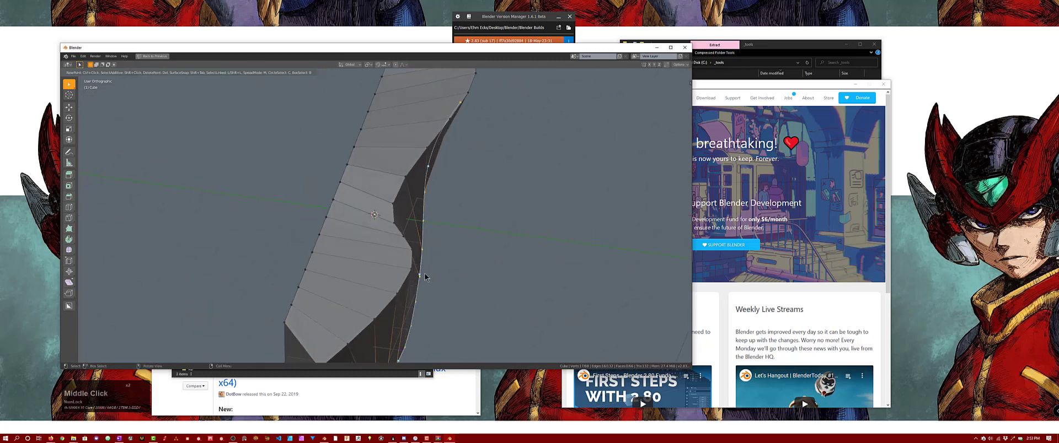
click(441, 178)
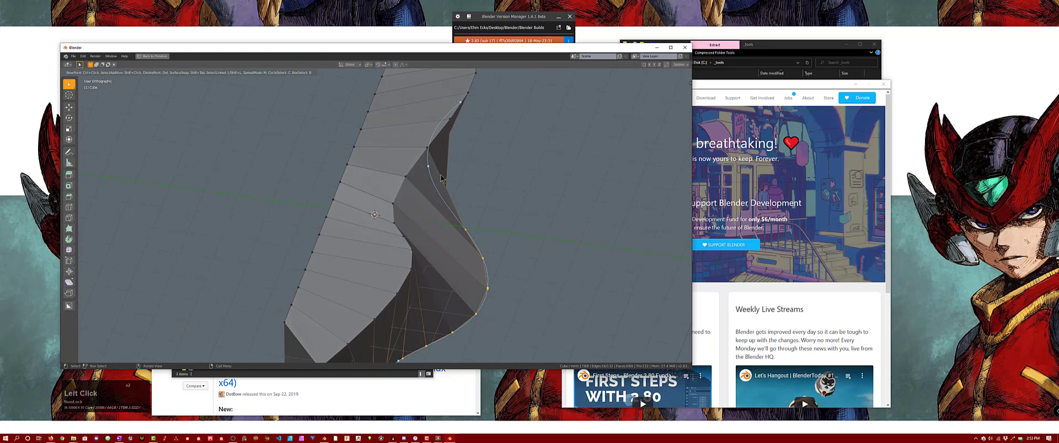
middle_drag(488, 203, 470, 245)
right_click(441, 233)
key(Tab)
Step: Close Blender without saving and switch to the Gumroad purchase confirmation in Firefox
click(684, 47)
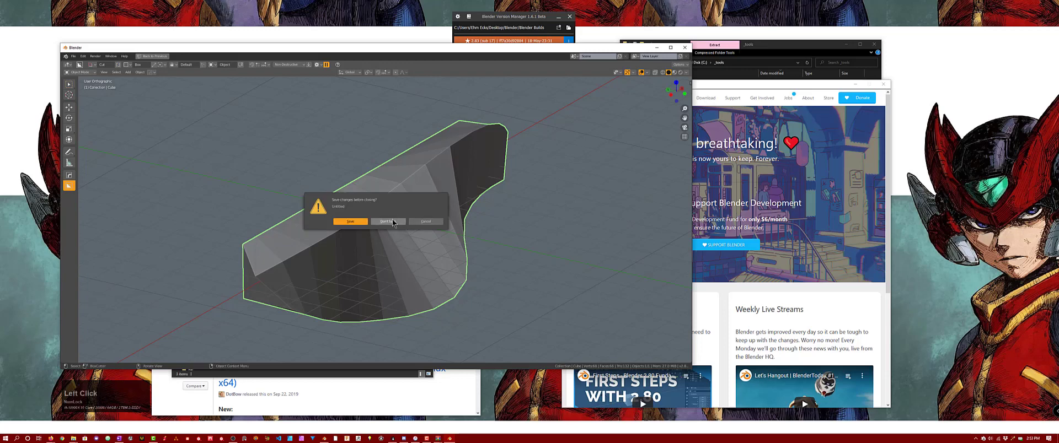
click(393, 219)
key(alt+Tab)
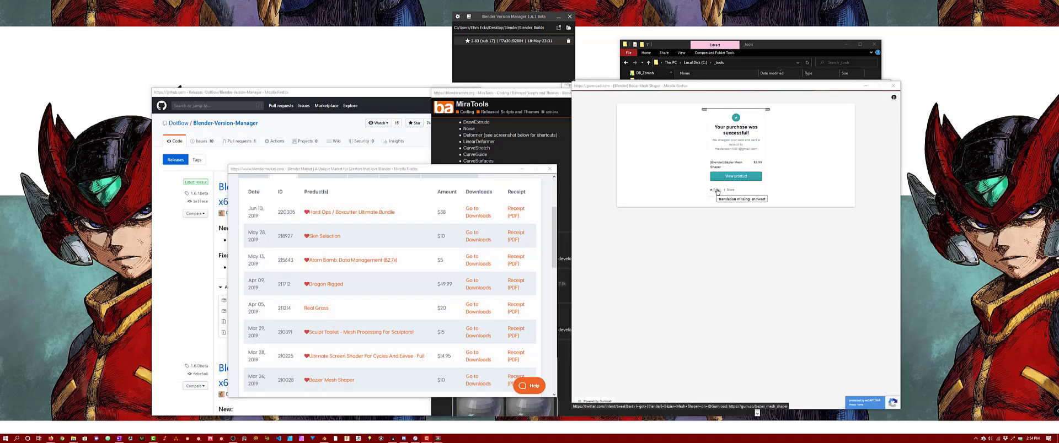
Step: Post the prefilled tweet about getting Bezier Mesh Shaper from the purchase confirmation, and minimize that browser window
click(716, 190)
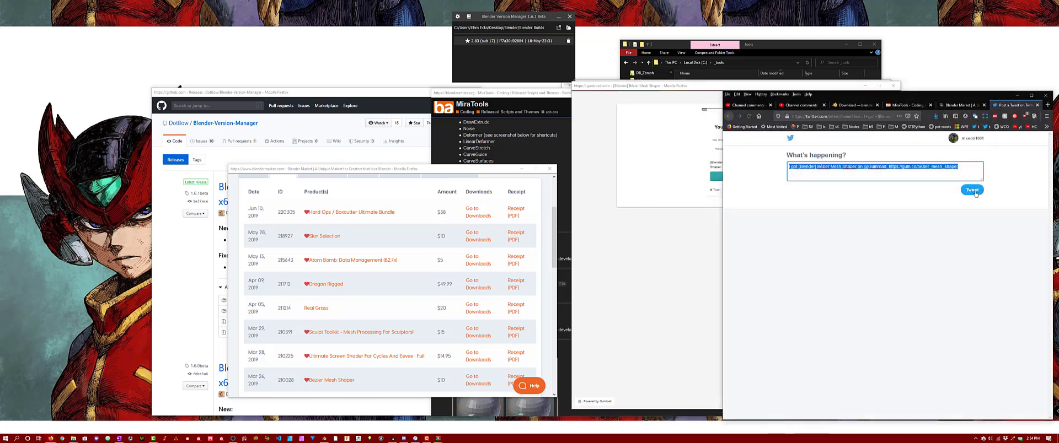
click(971, 190)
click(1018, 95)
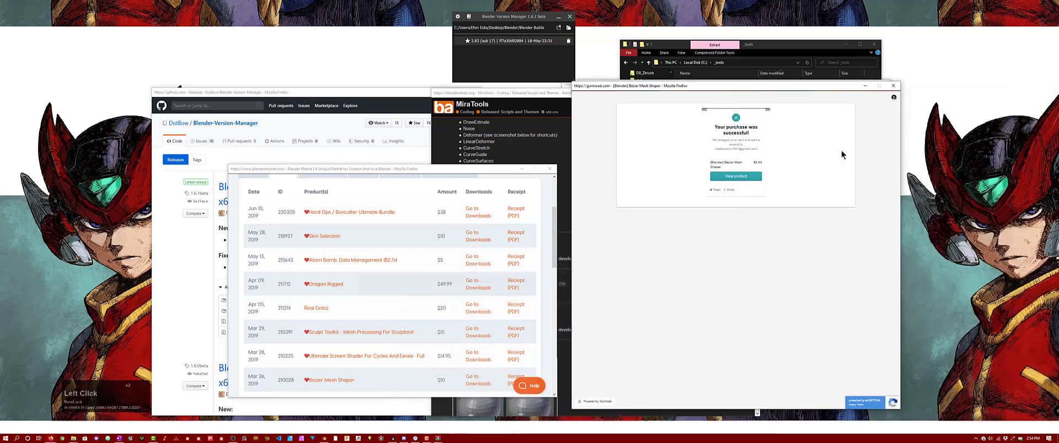
Step: Open the purchased Bezier Mesh Shaper product page and place it in its own window beside the purchase confirmation
click(739, 176)
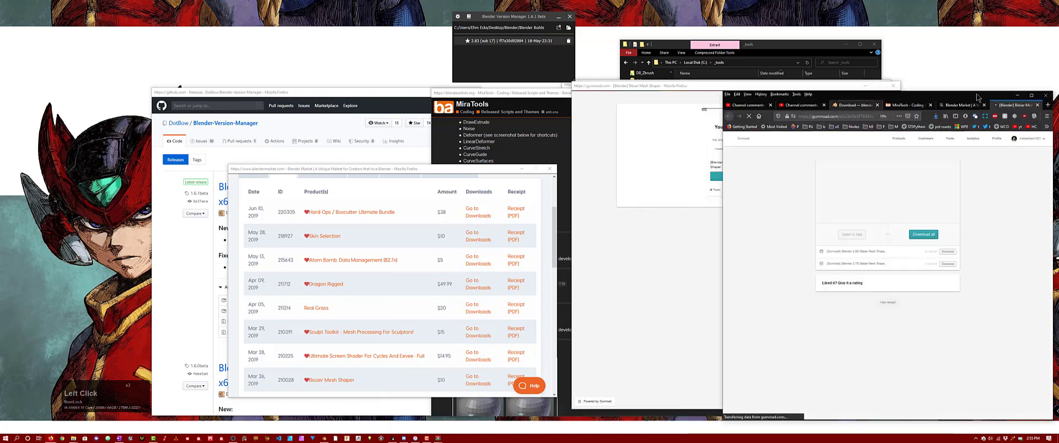
click(1020, 96)
click(1022, 97)
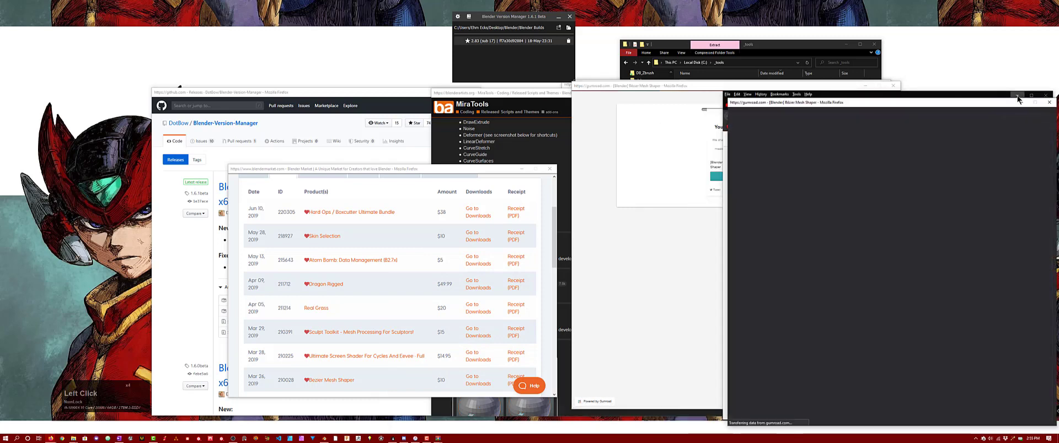
drag(984, 105, 824, 89)
click(824, 88)
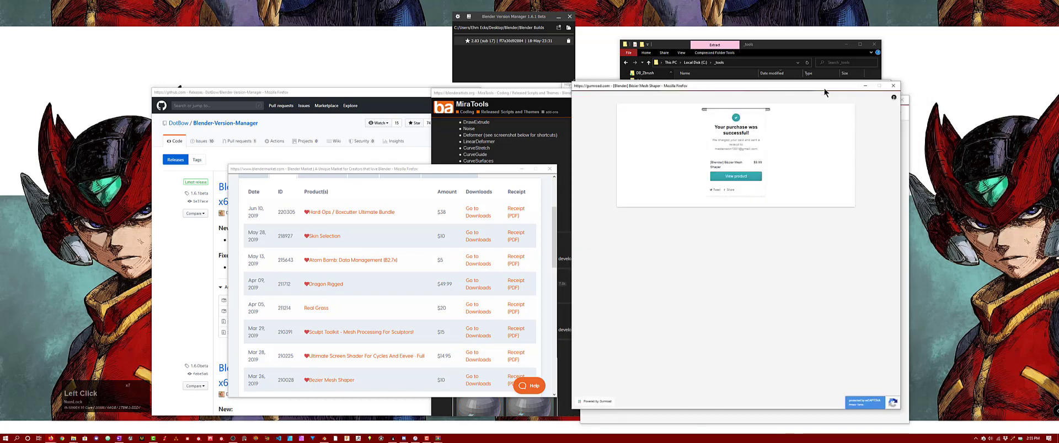
Step: Bring the Bezier Mesh Shaper product window to the front, and return to the purchase confirmation window
click(695, 259)
click(905, 136)
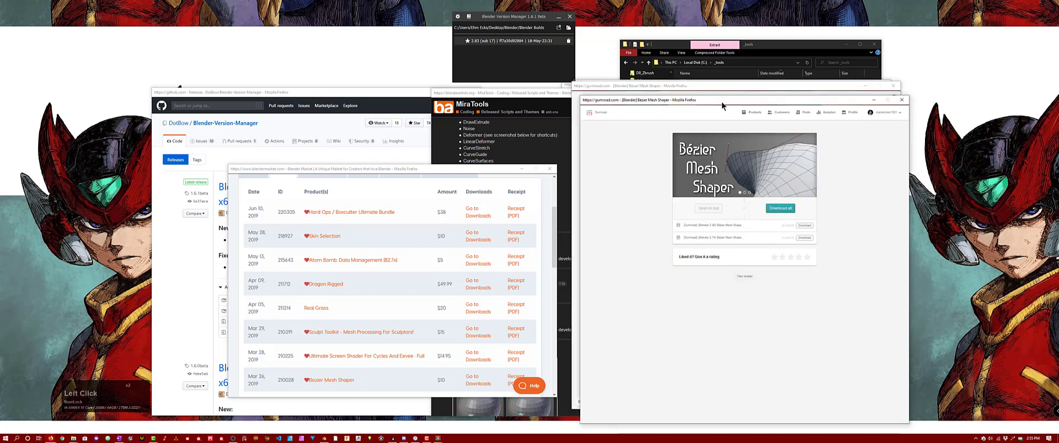
key(F5)
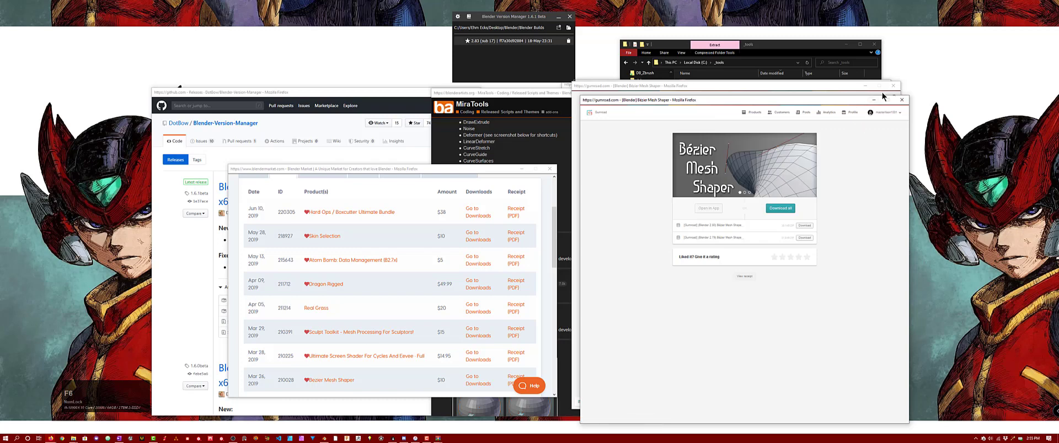
click(849, 90)
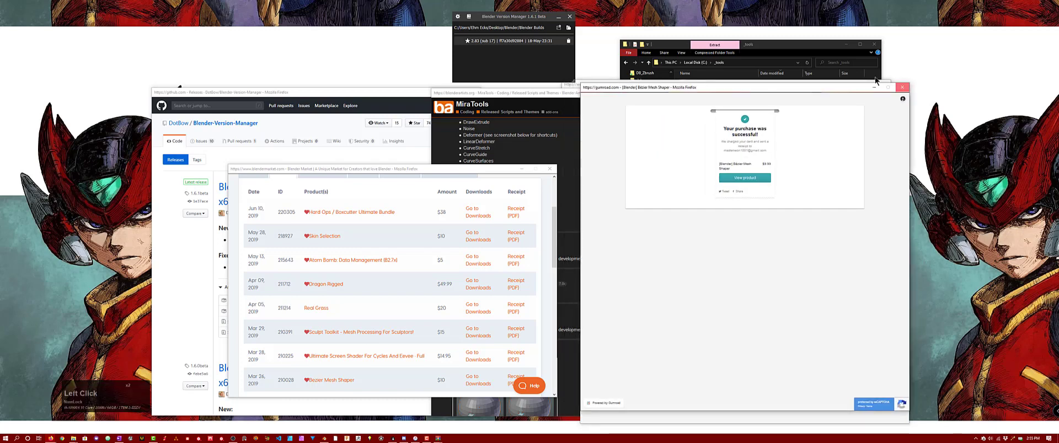
Step: Minimize the purchase confirmation and open the downloads for the Bezier Mesh Shaper order on Blender Market
click(857, 85)
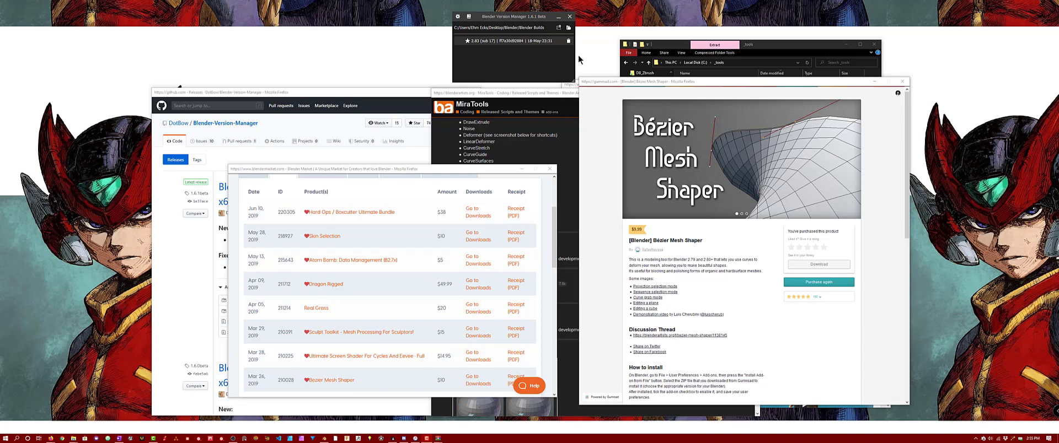
scroll(527, 257, up, 2)
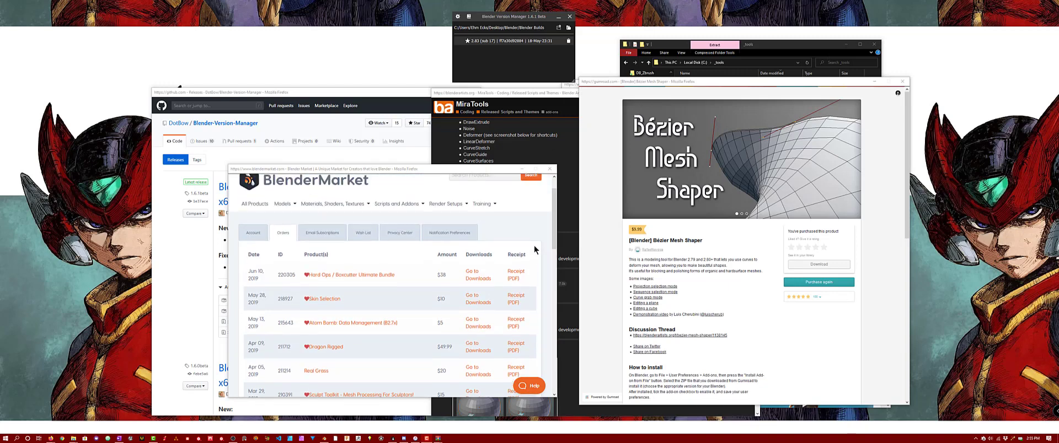
scroll(534, 249, up, 1)
mouse_move(513, 187)
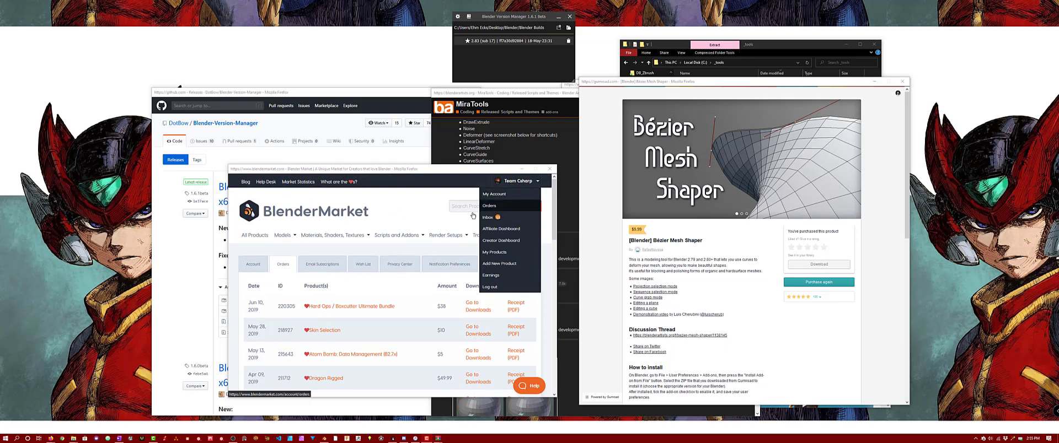
mouse_move(398, 236)
scroll(541, 255, down, 3)
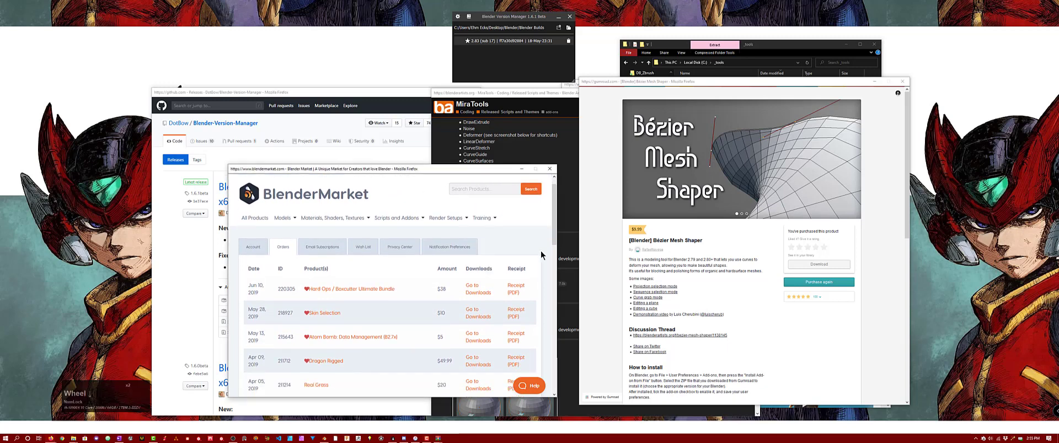
scroll(541, 256, down, 1)
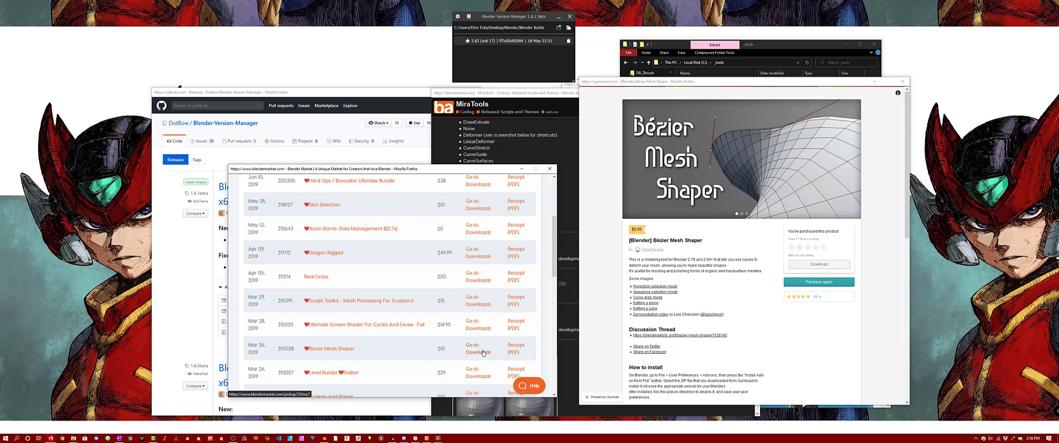
click(483, 353)
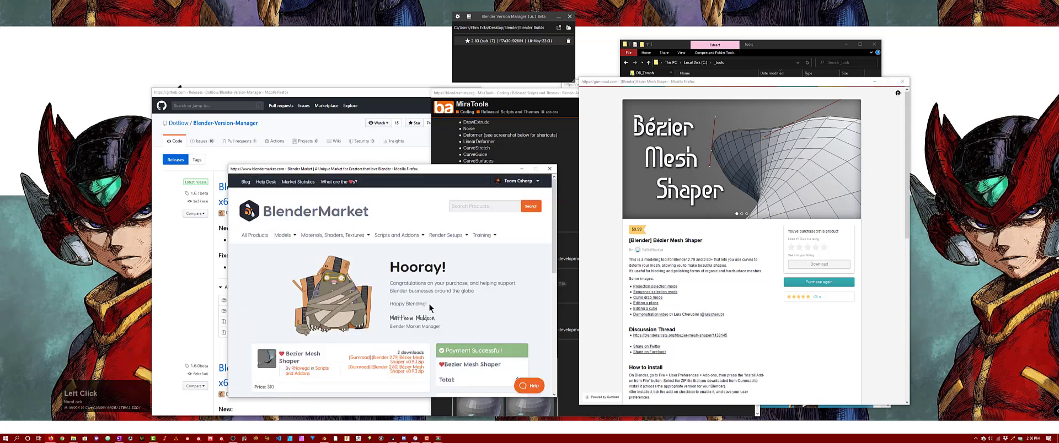
Step: Save the Blender 2.80 Bezier Mesh Shaper v0.9.3 zip from Blender Market, and minimize the browser windows in the way
click(402, 374)
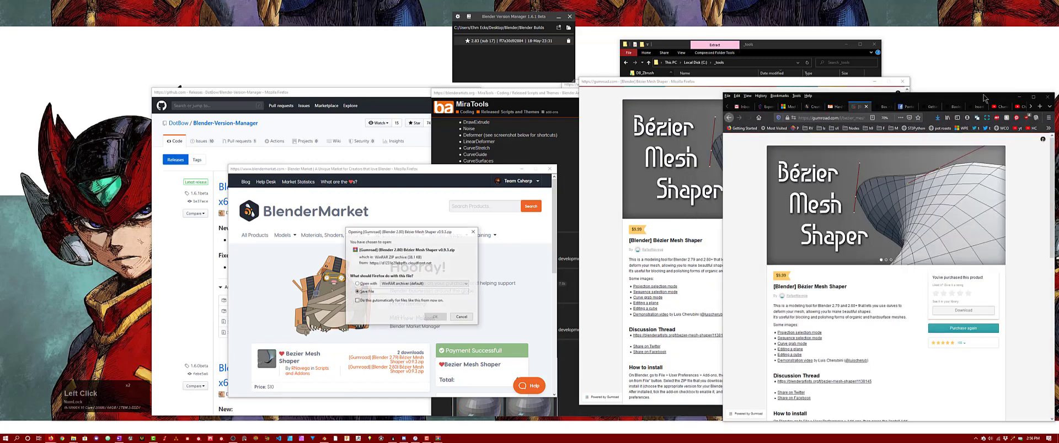
click(1018, 98)
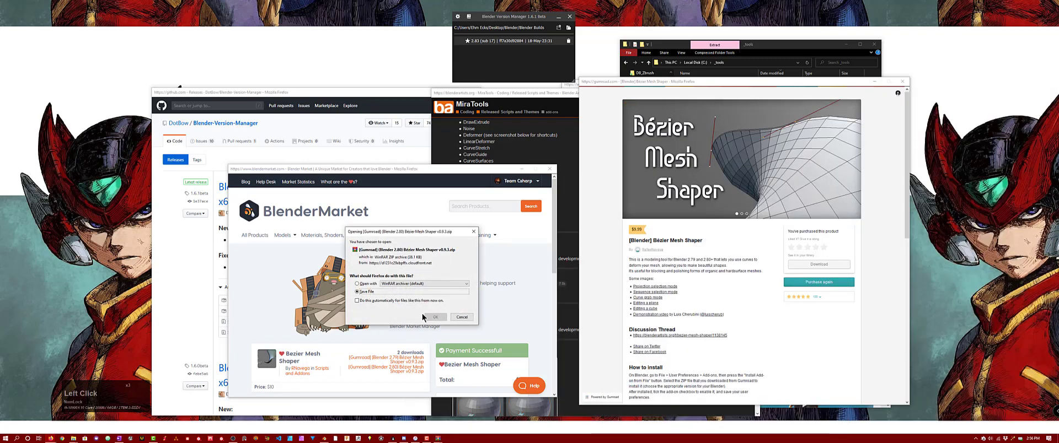
click(434, 318)
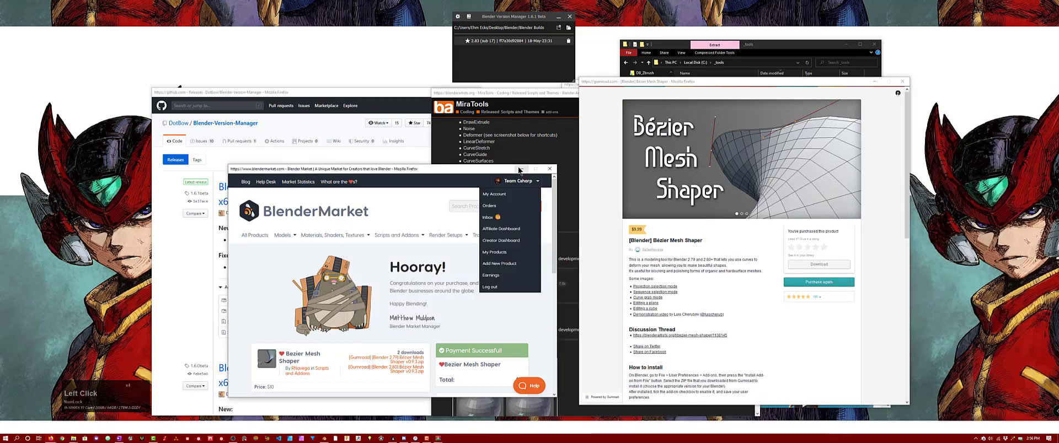
click(519, 170)
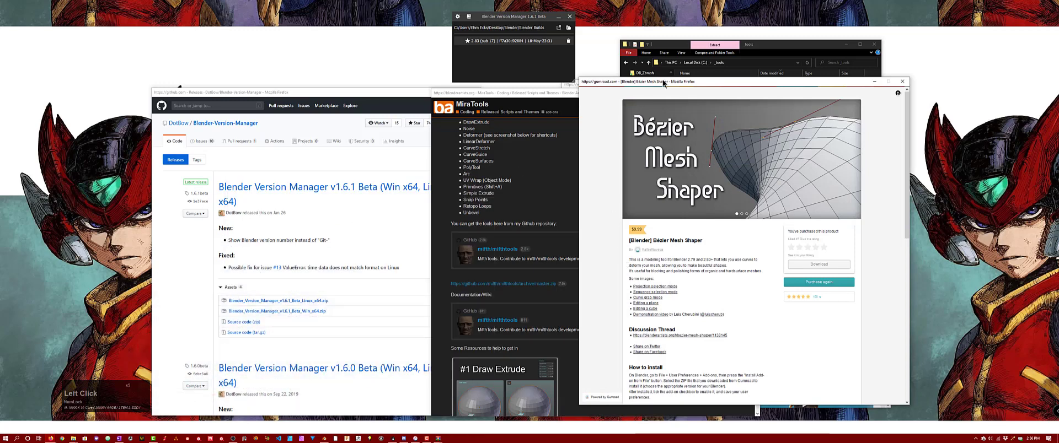
Step: Rate Bezier Mesh Shaper five stars on Gumroad, download its Blender 2.80 zip, and minimize the Gumroad windows
drag(662, 81, 621, 85)
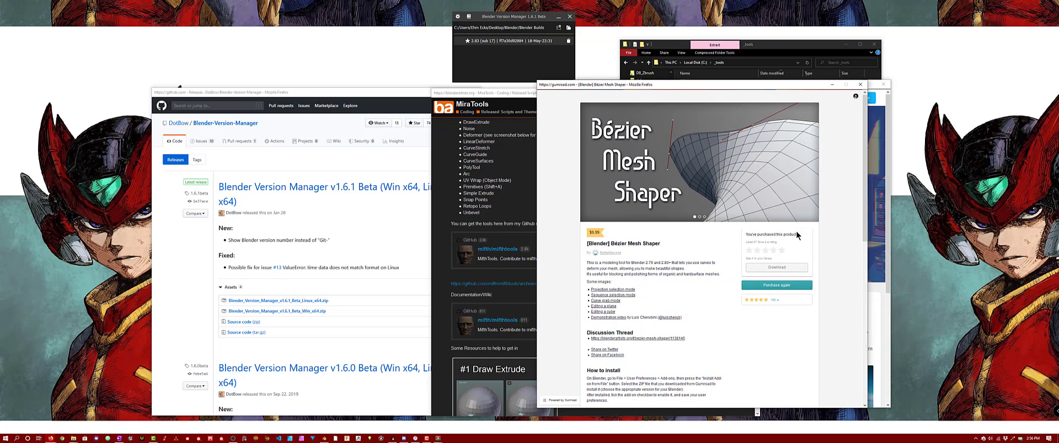
click(781, 251)
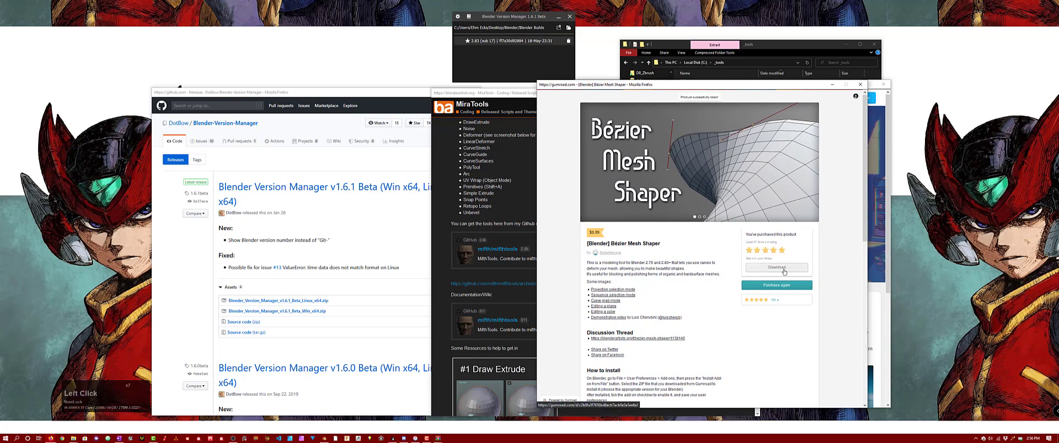
click(779, 268)
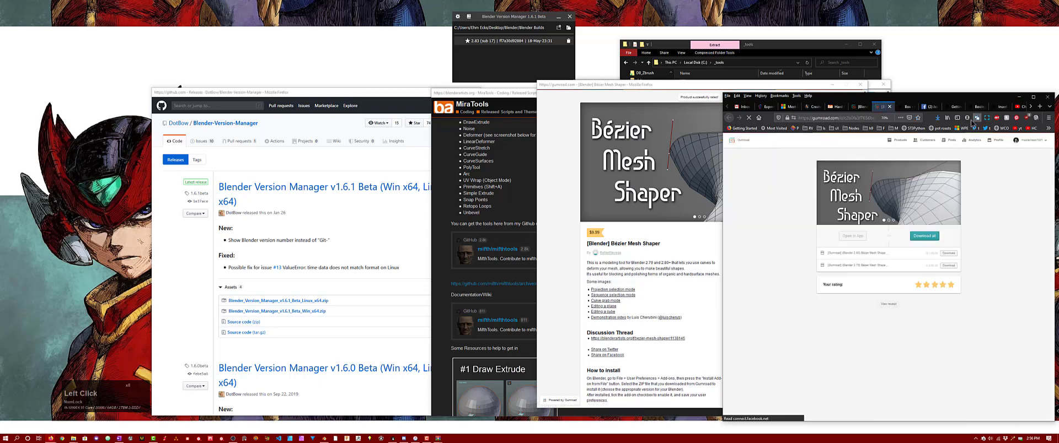
click(895, 267)
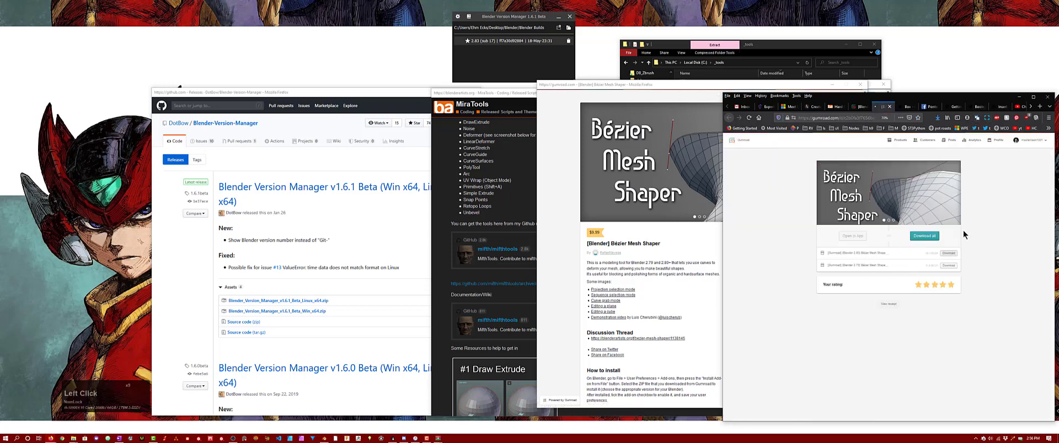
click(1019, 97)
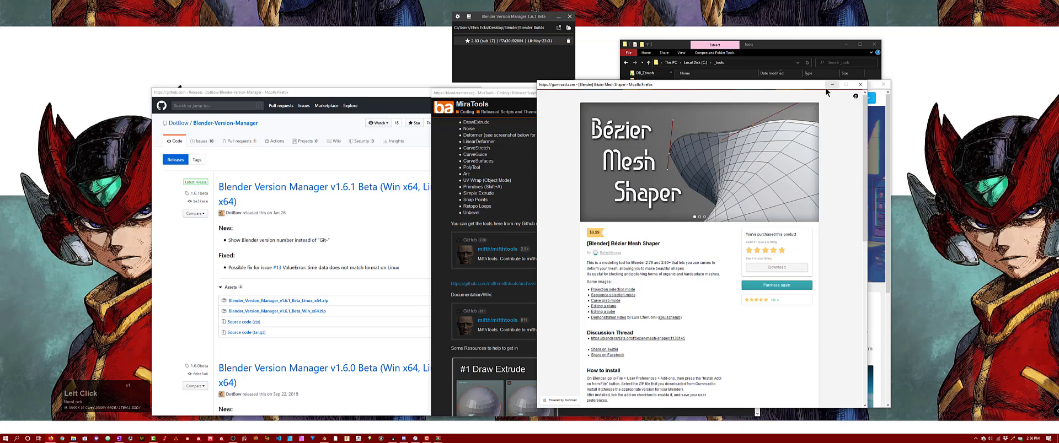
click(832, 84)
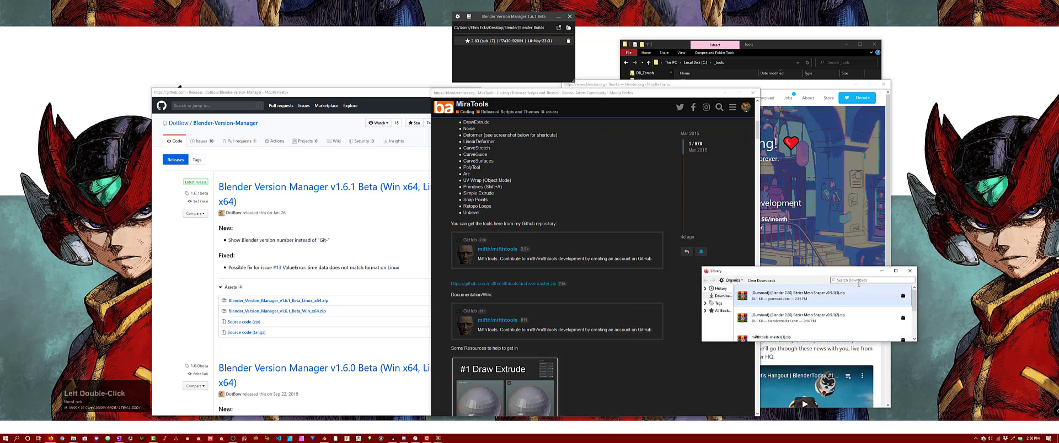
Step: With the Bezier Mesh Shaper archive open, browse from the Run dialog's Blender AppData folder to 2.83 > scripts > addons
click(882, 271)
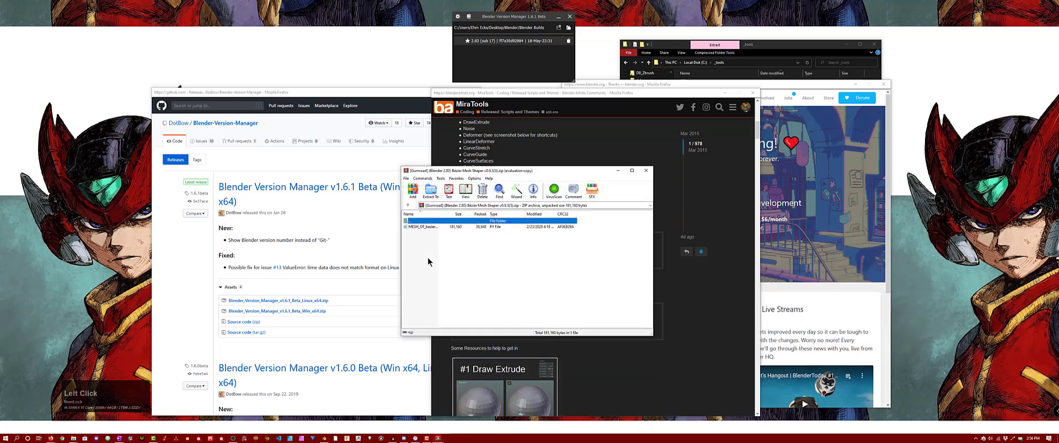
click(559, 256)
key(super+r)
drag(77, 376, 179, 270)
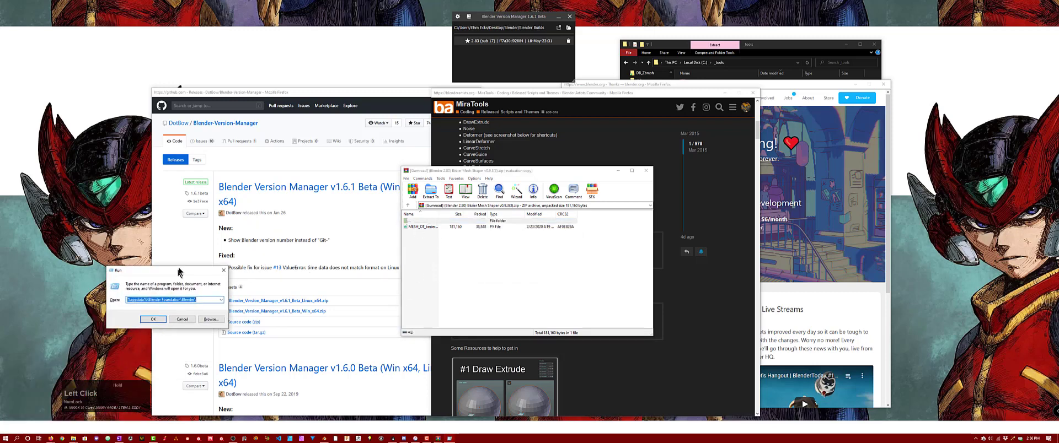
key(Return)
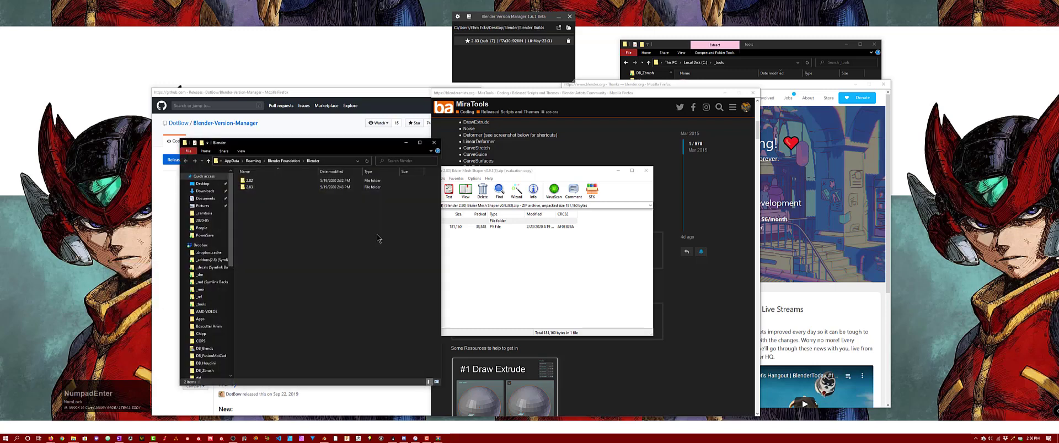
double_click(250, 188)
double_click(251, 188)
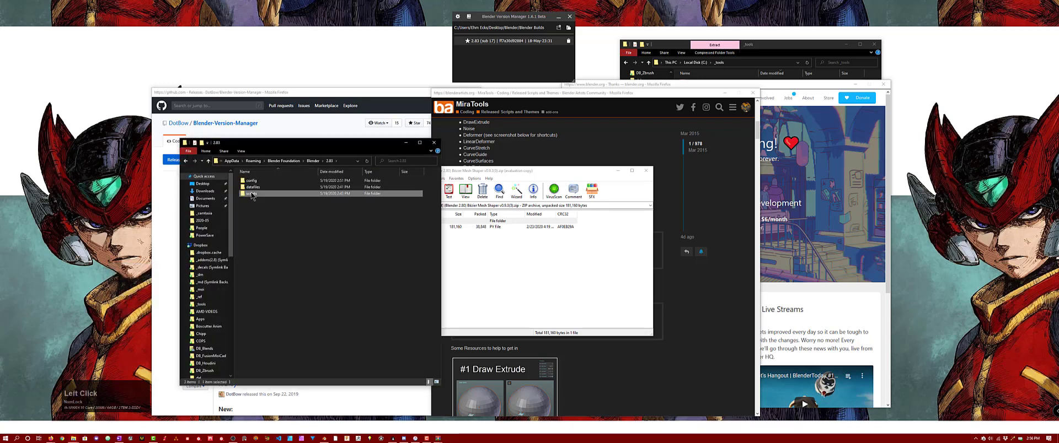
click(259, 181)
key(Return)
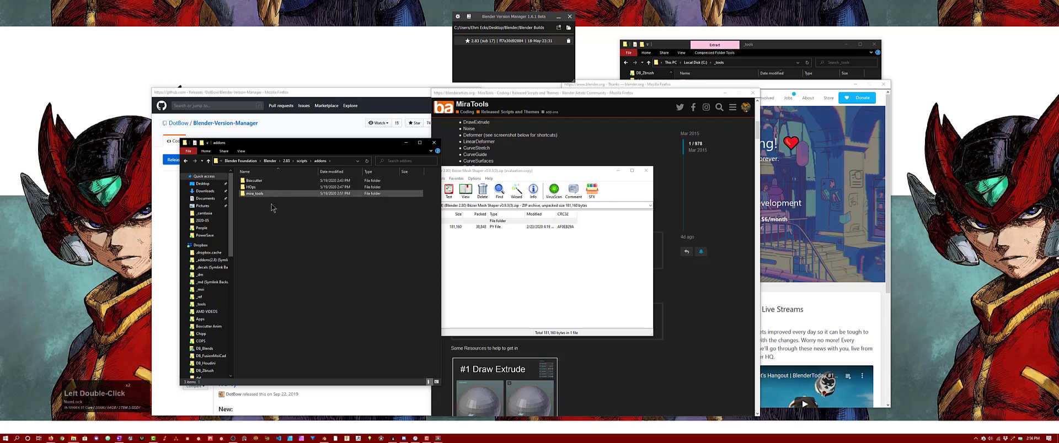
Step: Extract MESH_OT_bezier_mesh_shaper.py from the archive into the addons folder and close the archive
click(451, 241)
drag(435, 227, 310, 236)
click(451, 252)
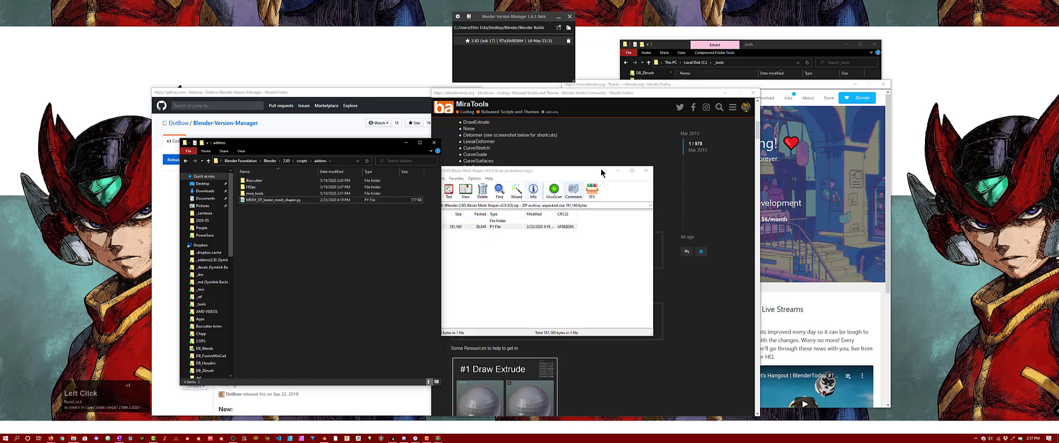
click(646, 171)
Step: Launch Blender 2.83 and scale the default cube along X in Edit Mode into a long box
double_click(503, 42)
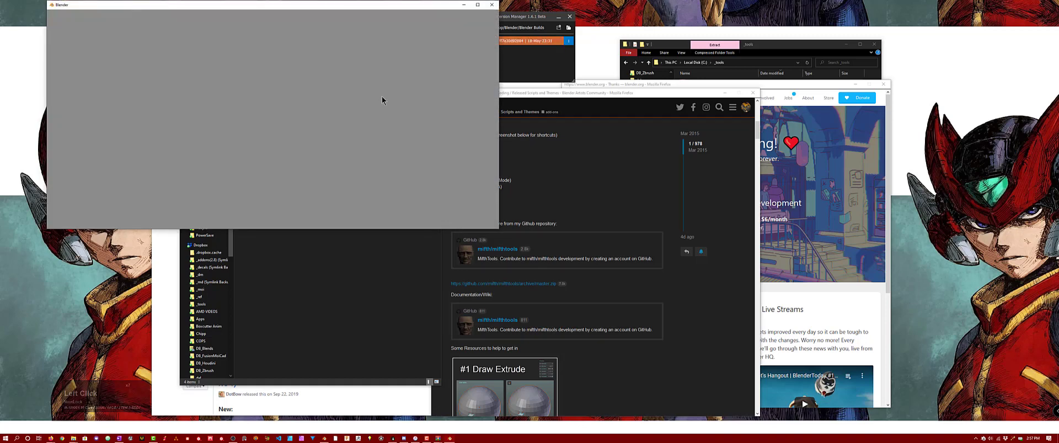
drag(364, 8, 393, 155)
middle_drag(330, 260, 355, 273)
key(Tab)
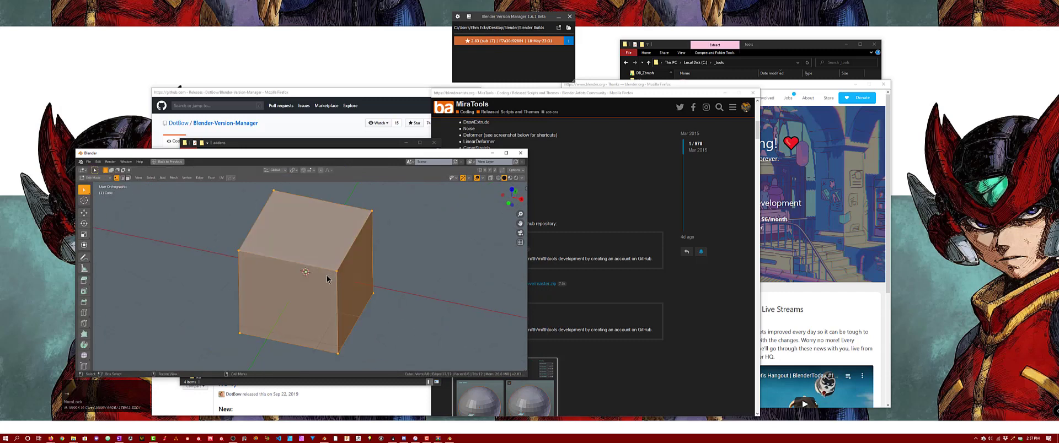
key(s)
key(x)
click(378, 284)
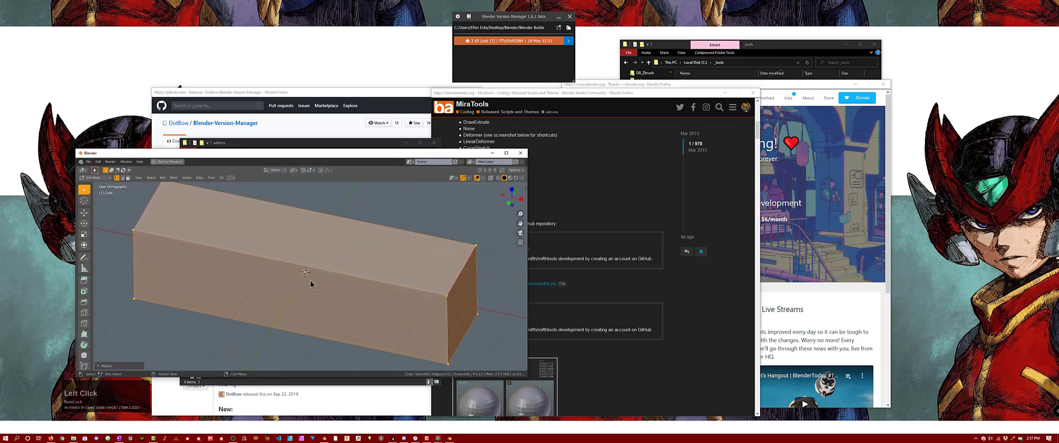
Step: Add a series of evenly spaced loop cuts across the length of the stretched box
key(ctrl+r)
scroll(318, 272, up, 8)
click(317, 273)
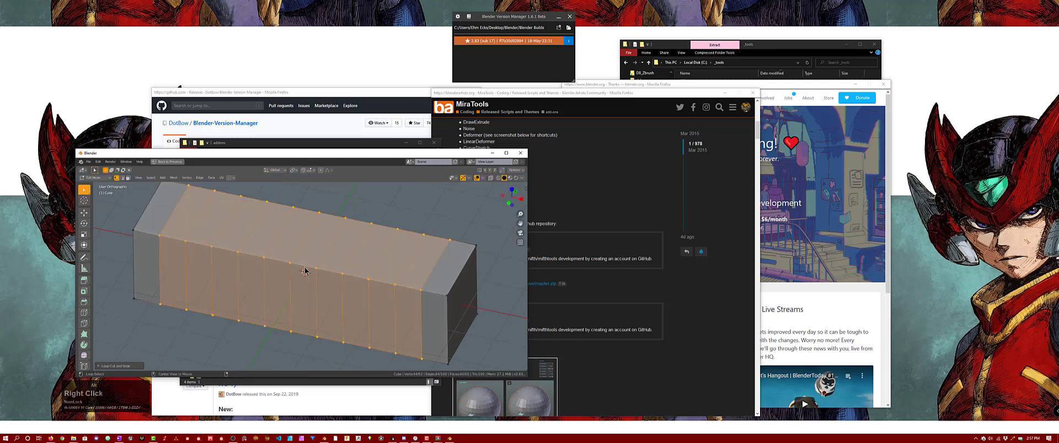
Step: Run Mira Curve Stretch on one long top edge of the box and bend it into a wavy curve
middle_drag(308, 272, 262, 280)
key(shift+grave)
click(305, 277)
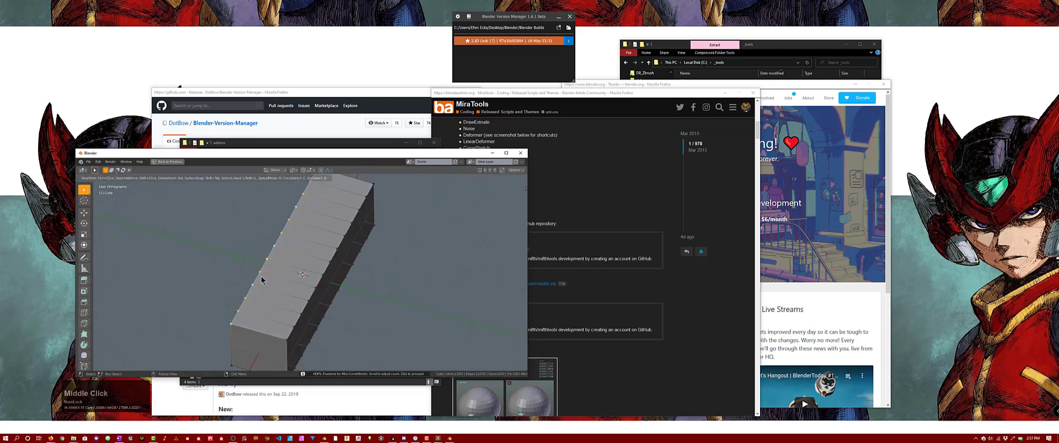
drag(254, 287, 284, 255)
click(283, 253)
middle_drag(288, 274, 348, 286)
drag(347, 285, 301, 283)
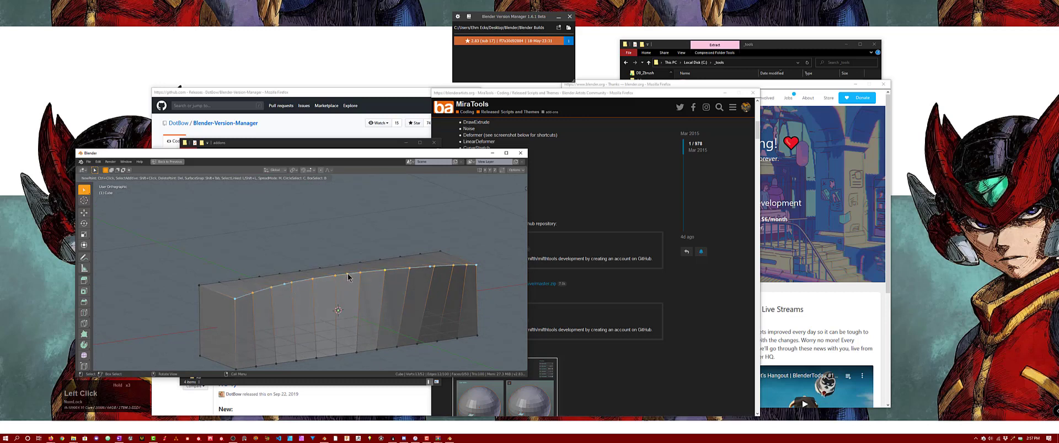
middle_drag(351, 277, 394, 240)
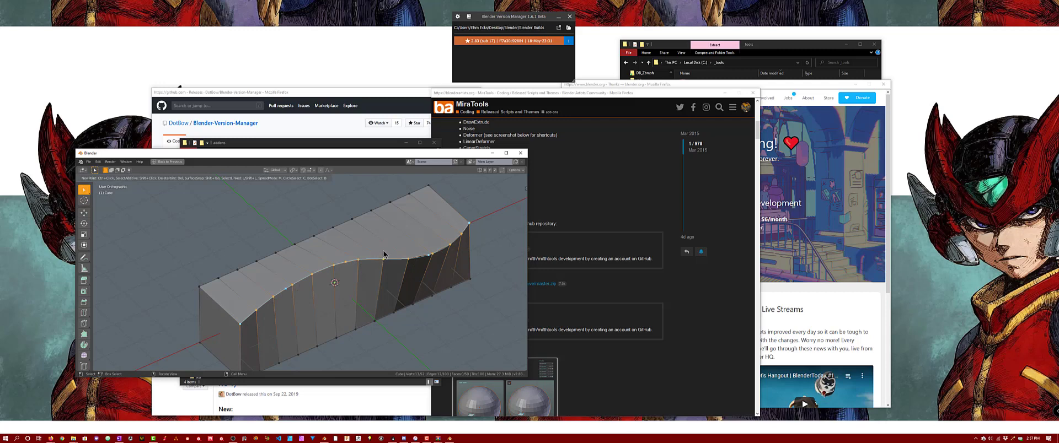
middle_drag(383, 254, 351, 268)
scroll(334, 271, down, 1)
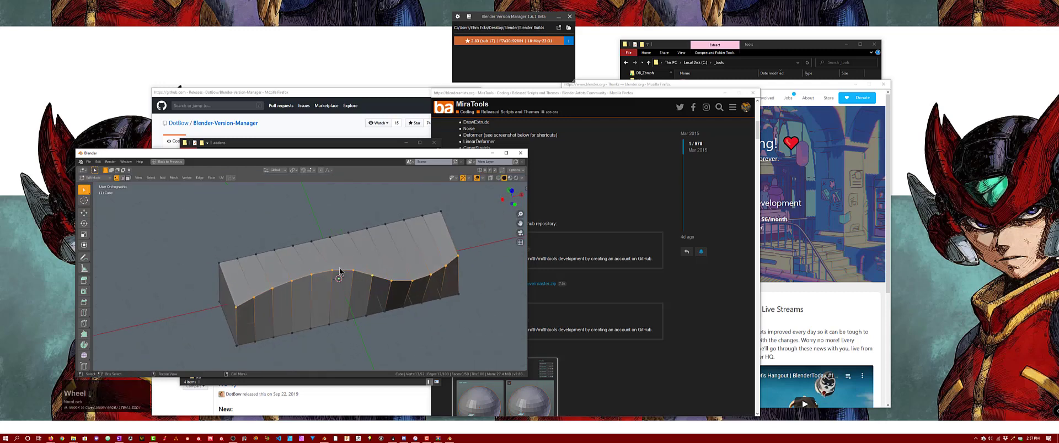
Step: Select the vertex path along the opposite, straight long top edge and open the Hard Ops menu
click(219, 261)
ctrl+click(441, 213)
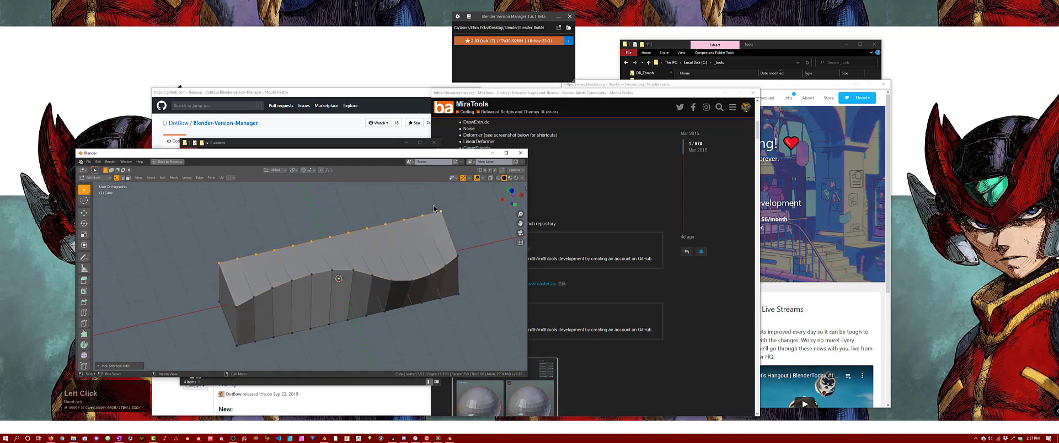
middle_drag(354, 248, 352, 244)
key(q)
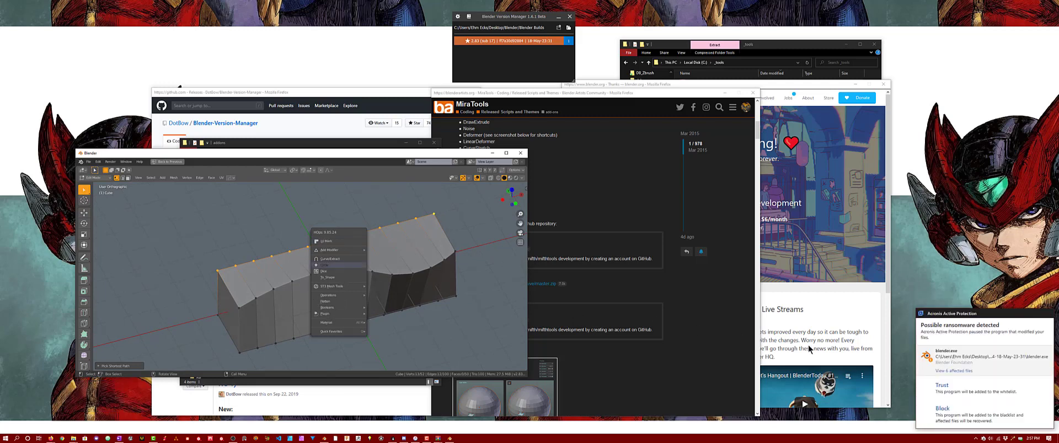
Step: Trust blender.exe in the Acronis Active Protection alert and dismiss the notification to return to the mesh
click(986, 393)
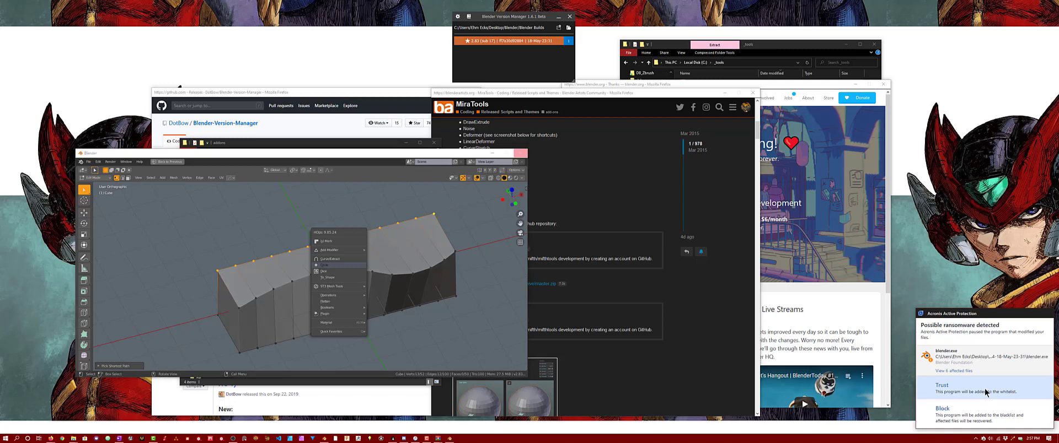
click(985, 392)
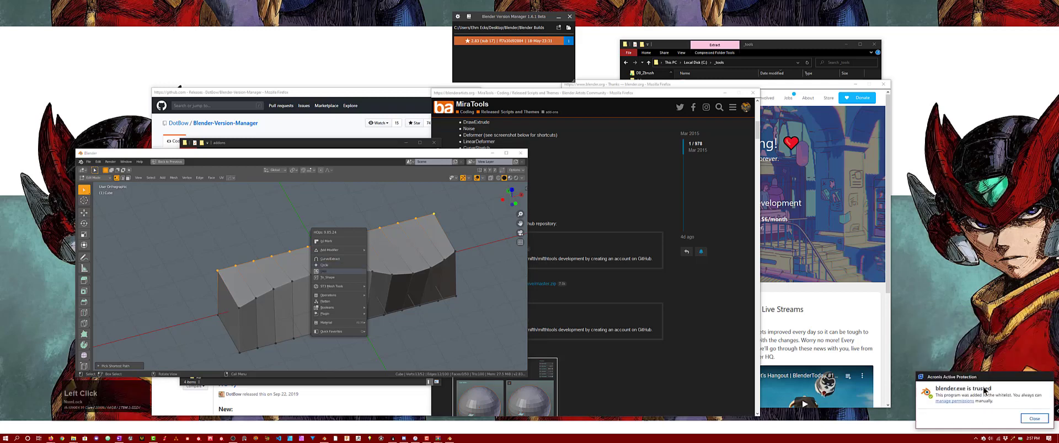
click(1029, 419)
middle_drag(342, 273, 351, 277)
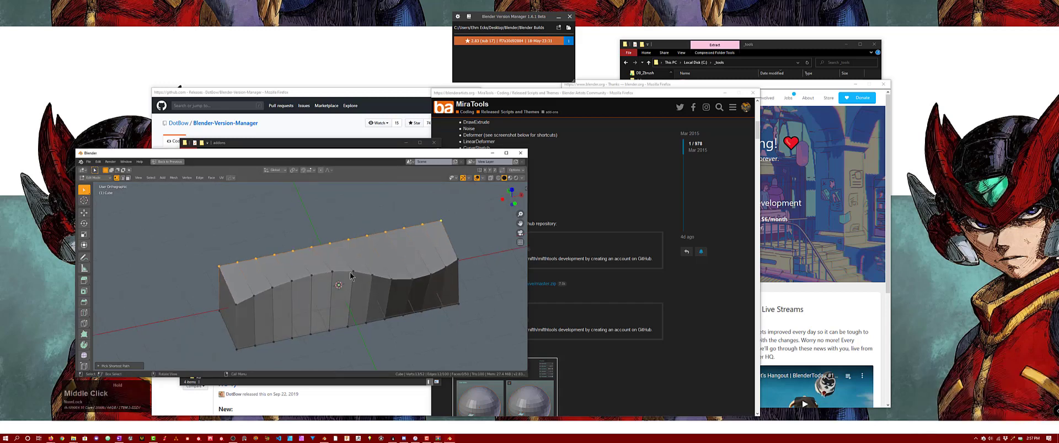
Step: Enable the Bezier Mesh Shaper add-on in the preferences, finding it with the filter "bez", and return to the mesh
key(q)
mouse_move(340, 325)
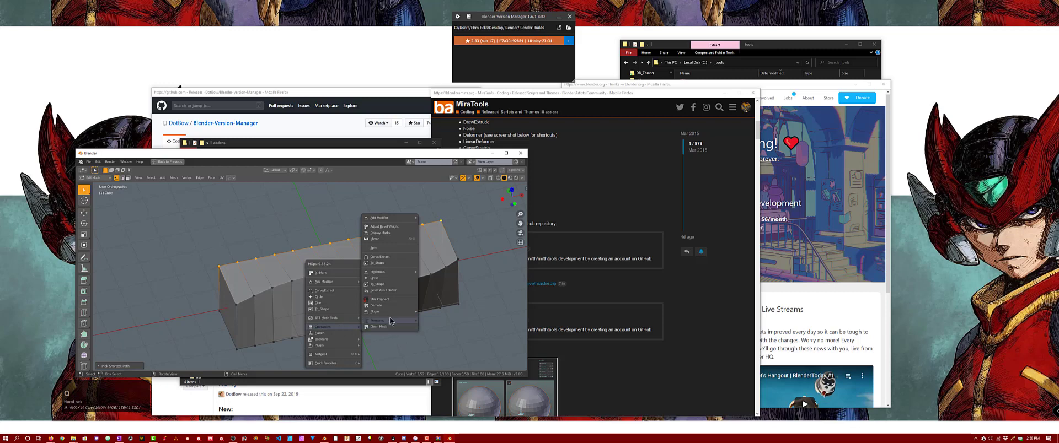
mouse_move(349, 344)
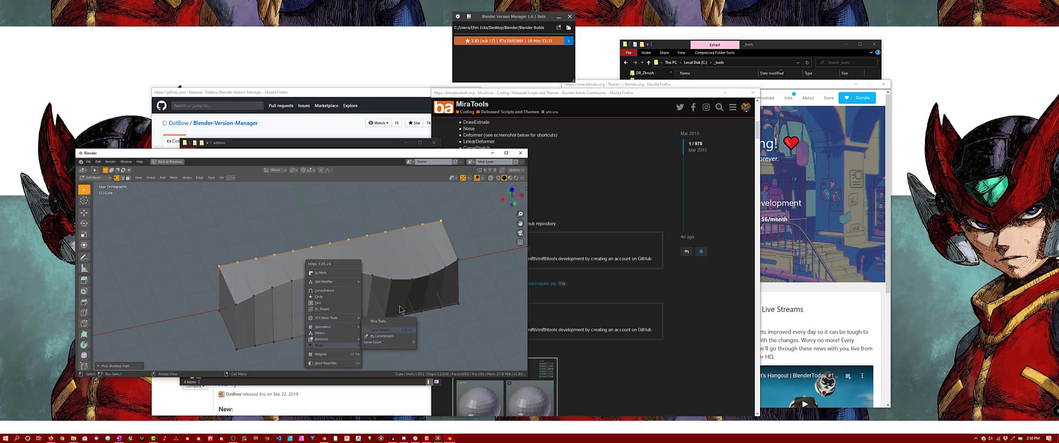
click(392, 328)
click(100, 162)
click(111, 249)
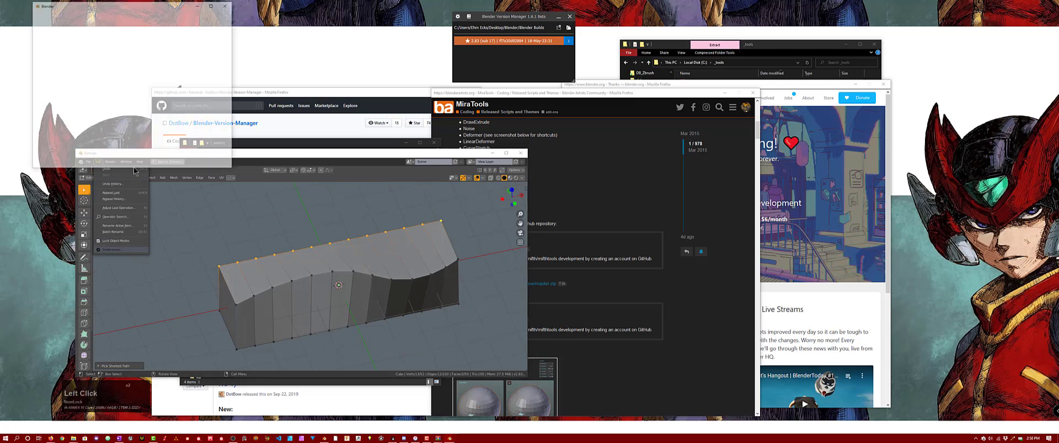
text(bez)
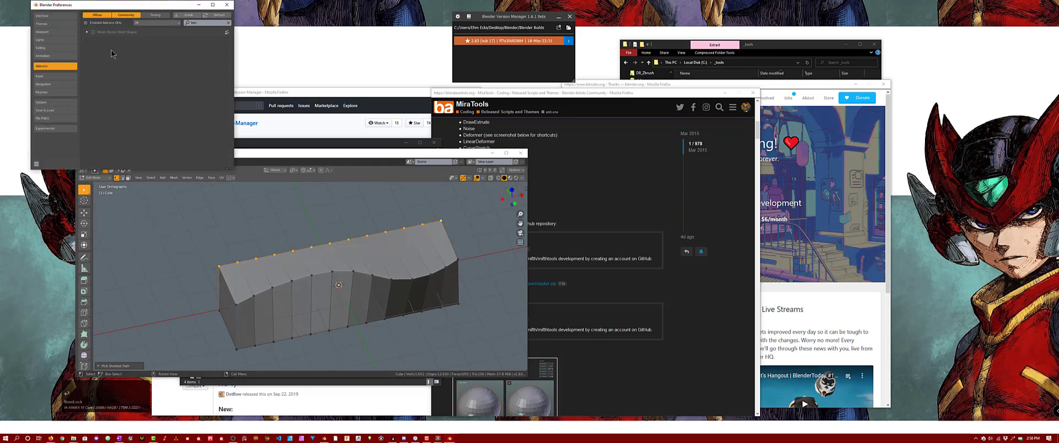
click(92, 32)
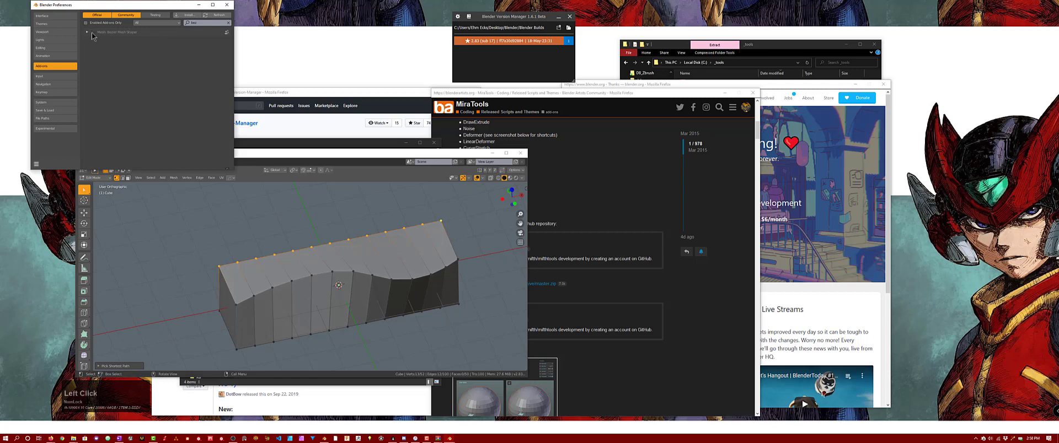
click(227, 5)
Step: Run Bezier Mesh Shaper on the selected long top edge, then move, rotate and scale the control point at one end
middle_drag(329, 307, 328, 301)
key(q)
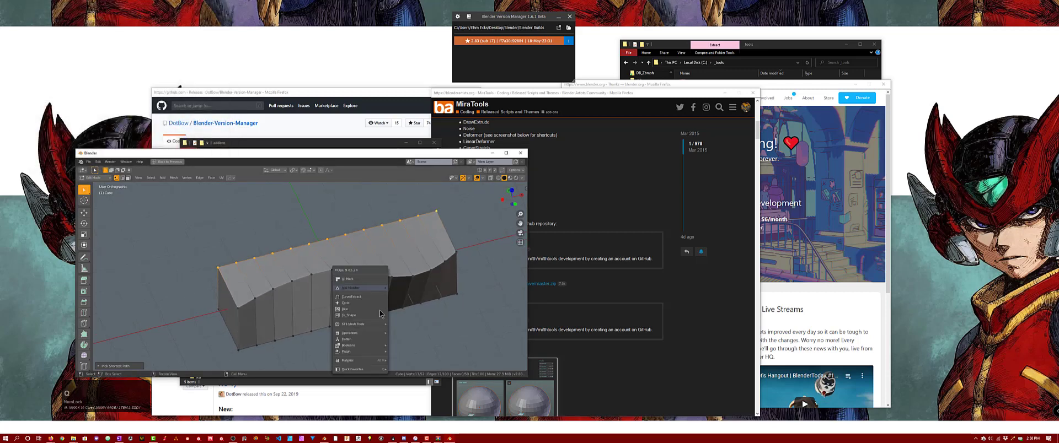
mouse_move(371, 357)
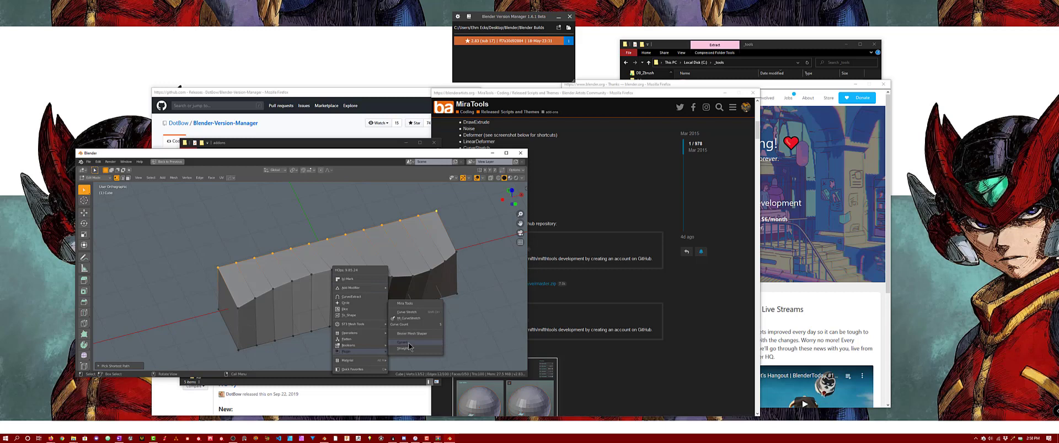
click(420, 333)
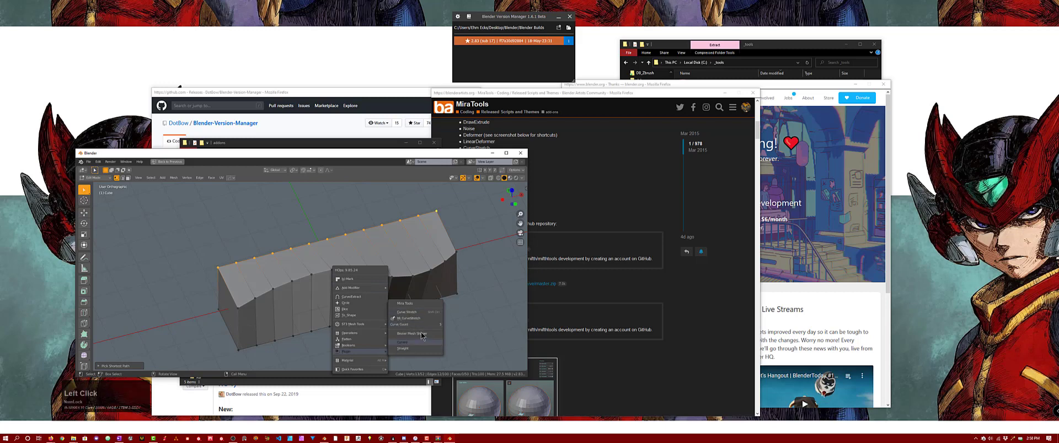
middle_drag(395, 301, 309, 305)
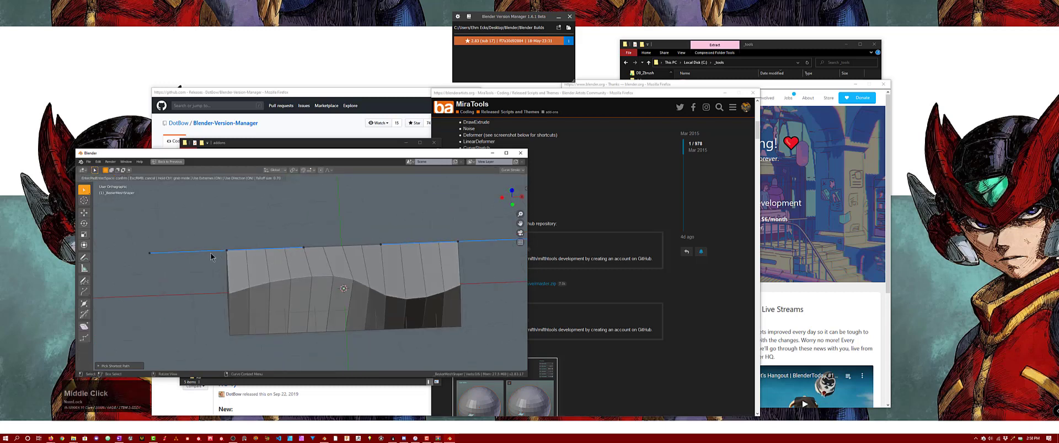
drag(237, 268, 235, 308)
key(s)
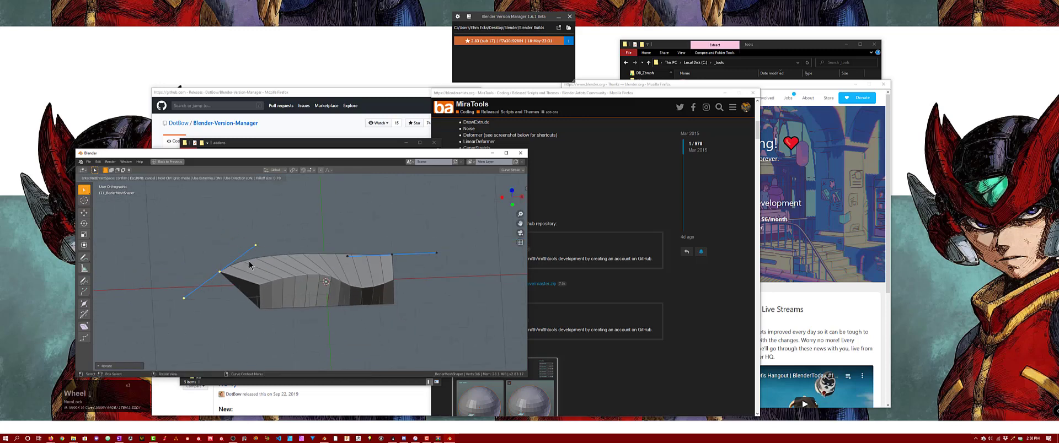
click(287, 268)
key(g)
click(256, 285)
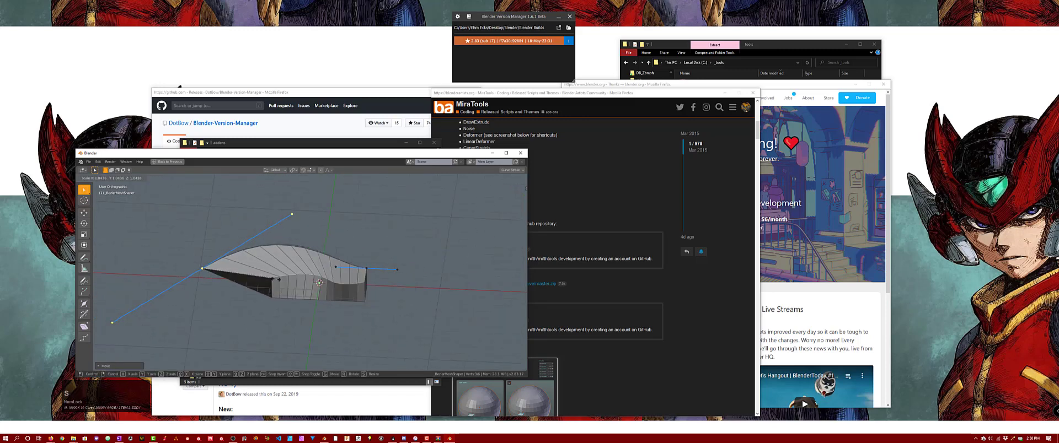
Step: Move the control point at the edge's opposite end outward, then rotate and scale its handles
middle_drag(256, 284, 369, 268)
drag(369, 267, 446, 319)
key(s)
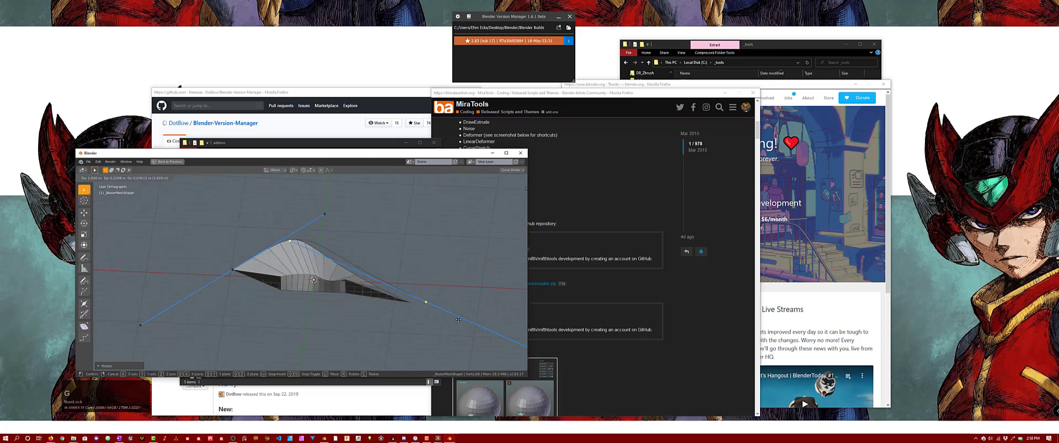
click(411, 308)
key(r)
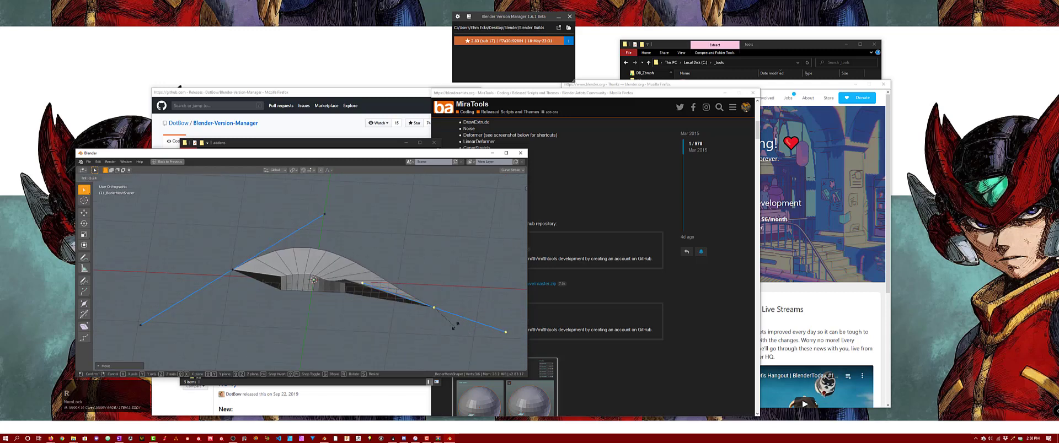
key(s)
click(458, 329)
scroll(351, 271, up, 2)
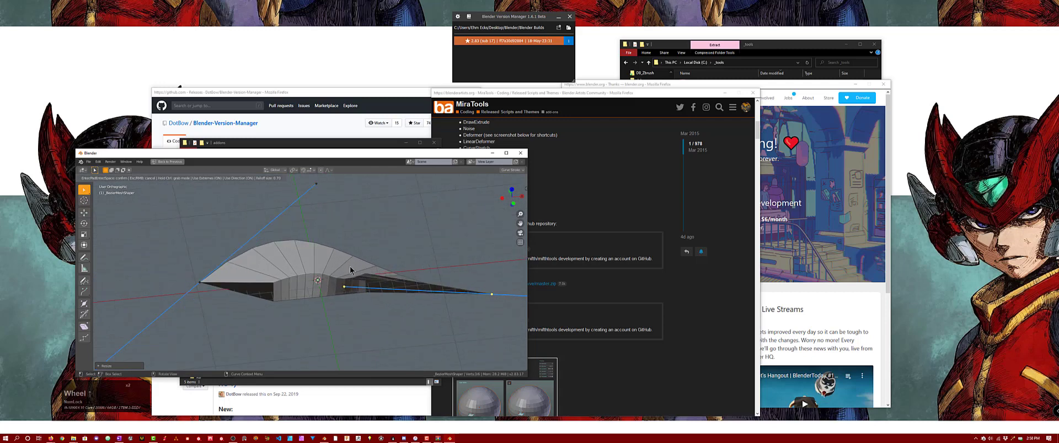
Step: Reposition the bezier end points and handles to bend the block into an arch, and confirm the shaping
right_click(351, 270)
drag(331, 263, 320, 248)
drag(204, 291, 294, 238)
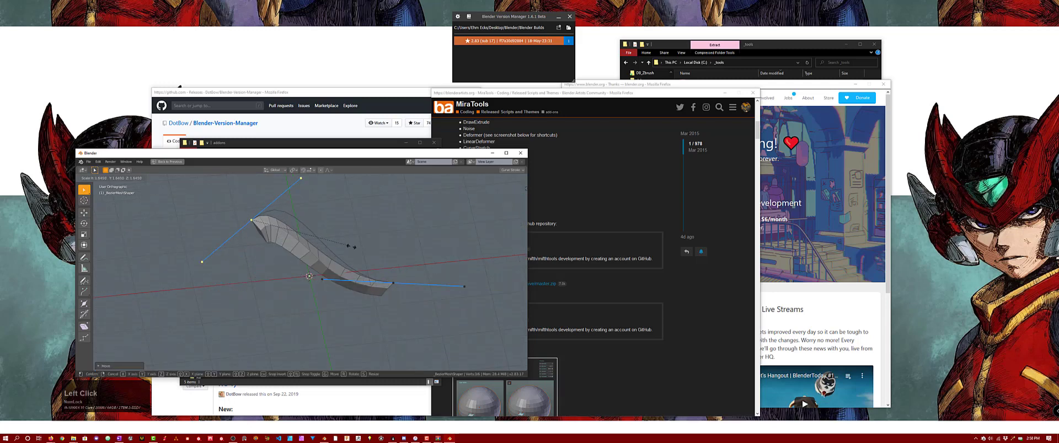
click(321, 279)
key(g)
click(361, 241)
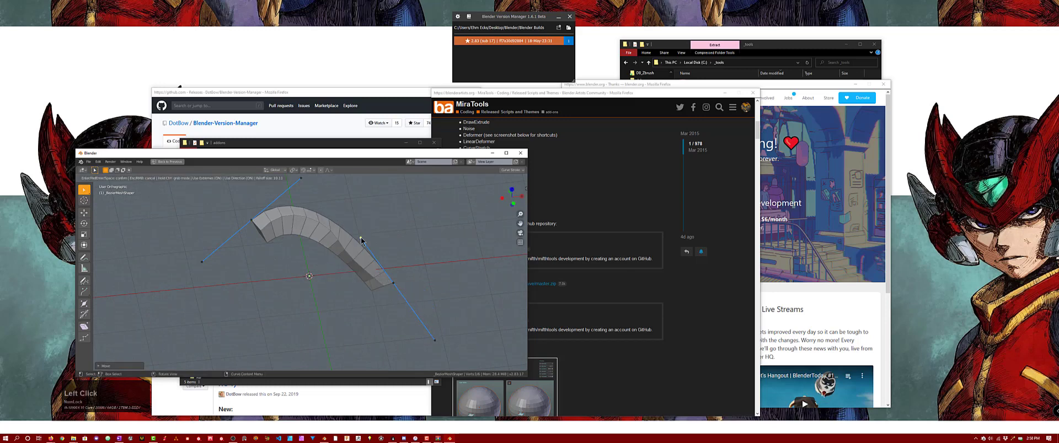
middle_drag(366, 238, 356, 222)
key(g)
key(Return)
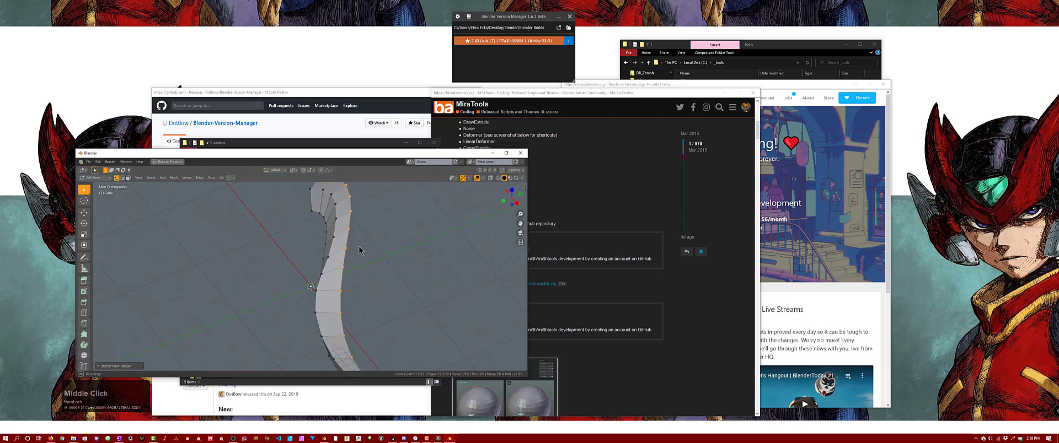
Step: Run the Mira Curve tool on the arch's long outer edge and pull its points outward to widen the block
alt+click(349, 242)
middle_drag(353, 247, 320, 261)
key(grave)
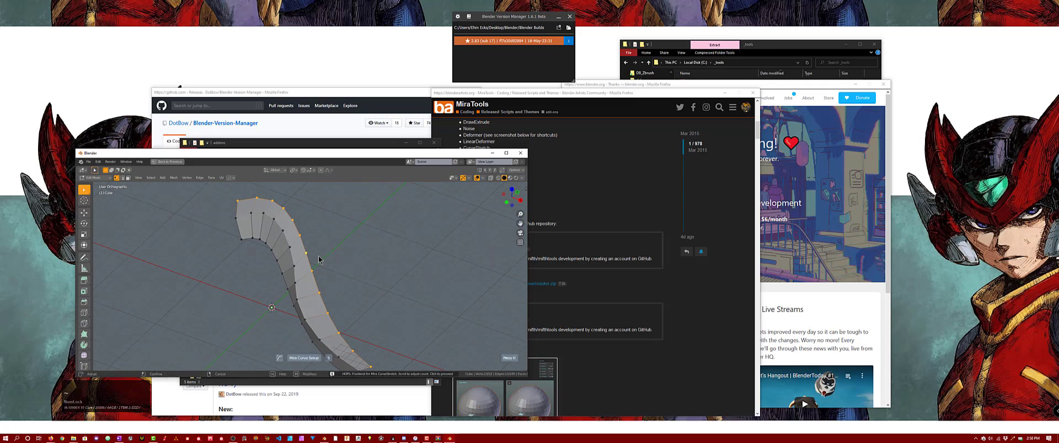
click(319, 265)
drag(333, 321, 309, 251)
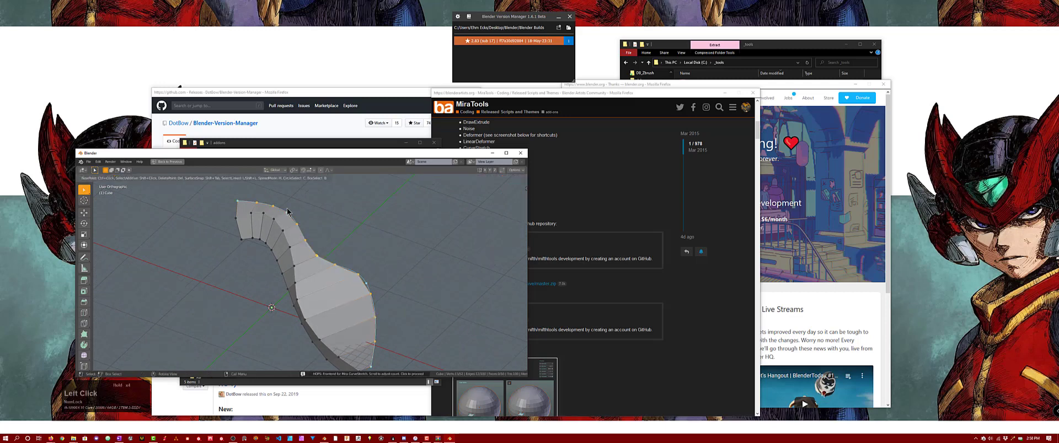
drag(287, 215, 295, 211)
middle_drag(295, 212, 336, 234)
drag(337, 233, 343, 204)
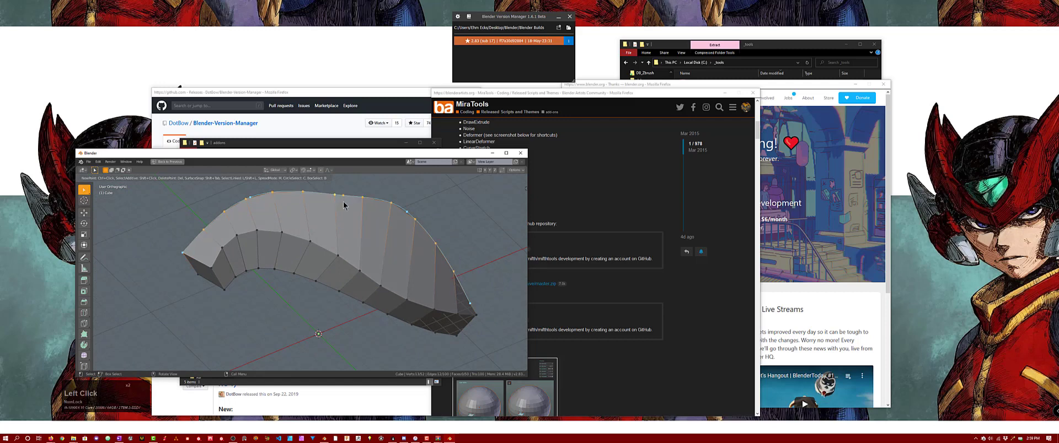
middle_drag(343, 204, 313, 243)
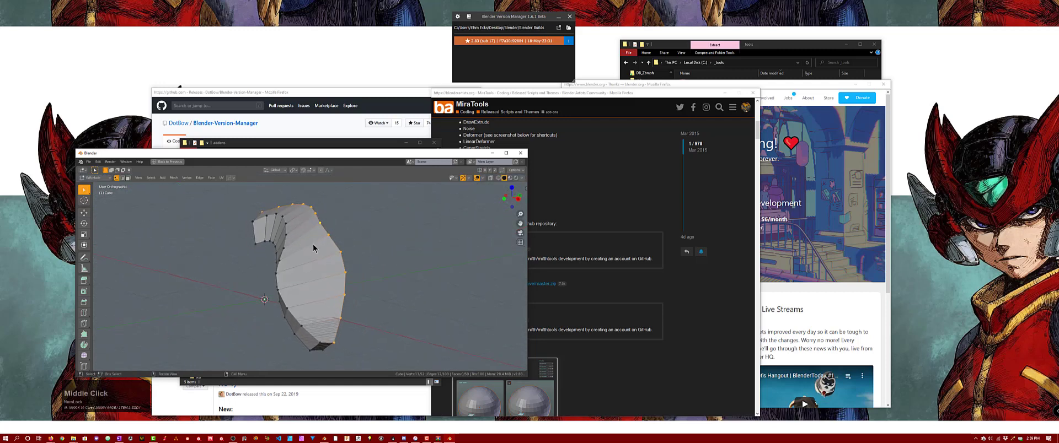
Step: Return to Object Mode and use Hard Ops to smooth-shade the bent block and bevel its edges
key(Tab)
mouse_move(280, 213)
middle_down()
mouse_move(326, 243)
mouse_move(293, 220)
middle_up()
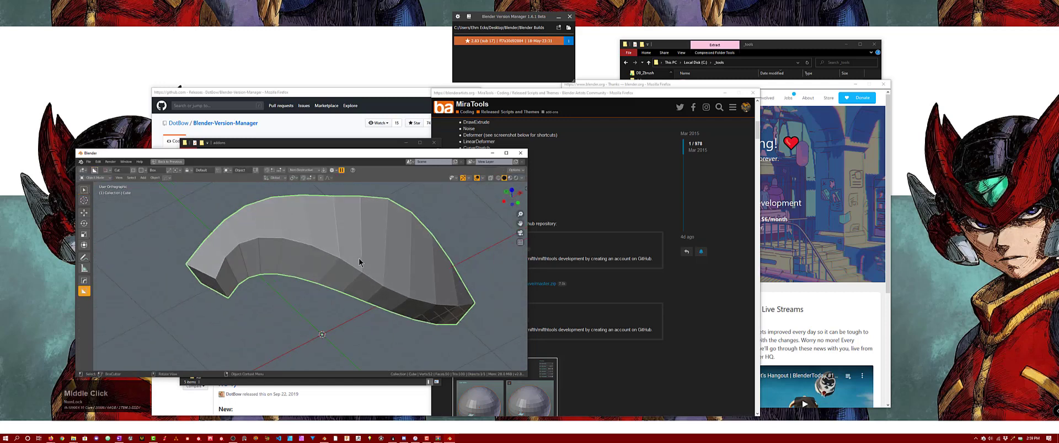
key(q)
click(350, 256)
middle_drag(342, 250, 292, 241)
key(q)
click(286, 241)
click(273, 236)
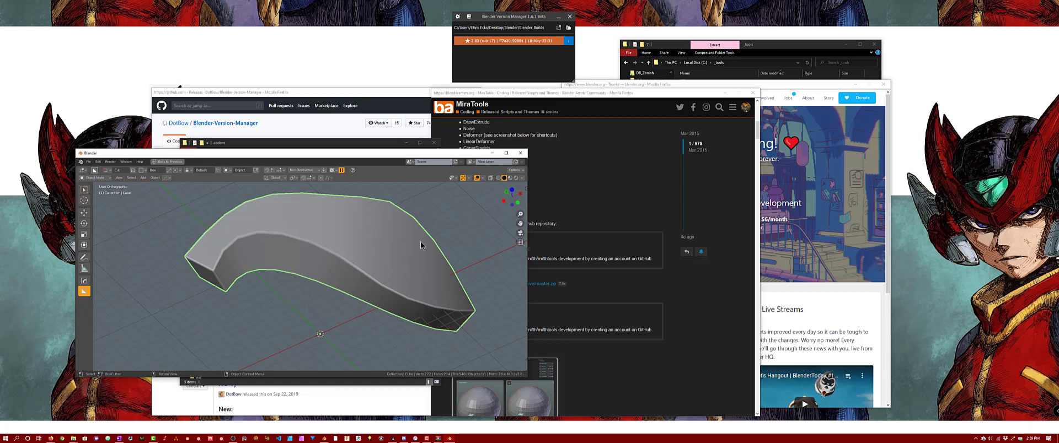
Step: Close Blender without saving the scene and close the MiraTools forum page
click(520, 154)
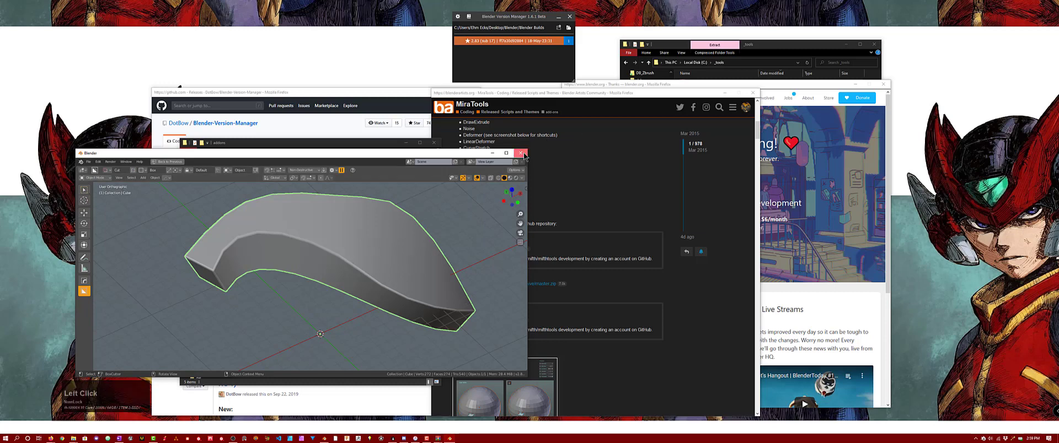
click(313, 279)
click(725, 94)
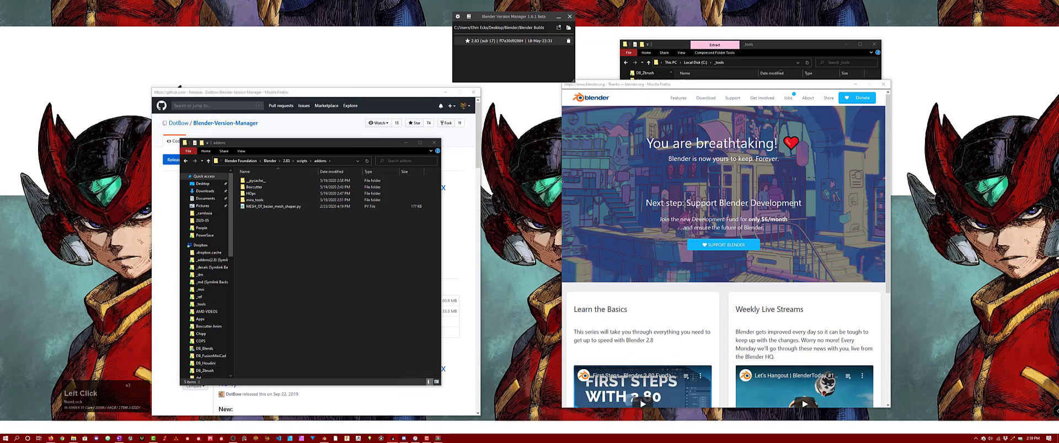
Step: In File Explorer, browse to Desktop > Blender > Blender Builds > blender-2.82a-windows64 and launch blender.exe
key(alt+Tab)
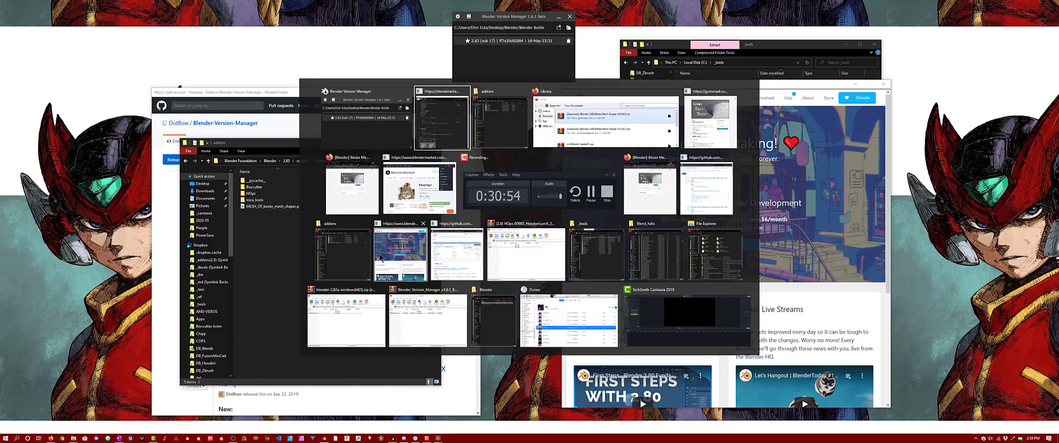
click(710, 253)
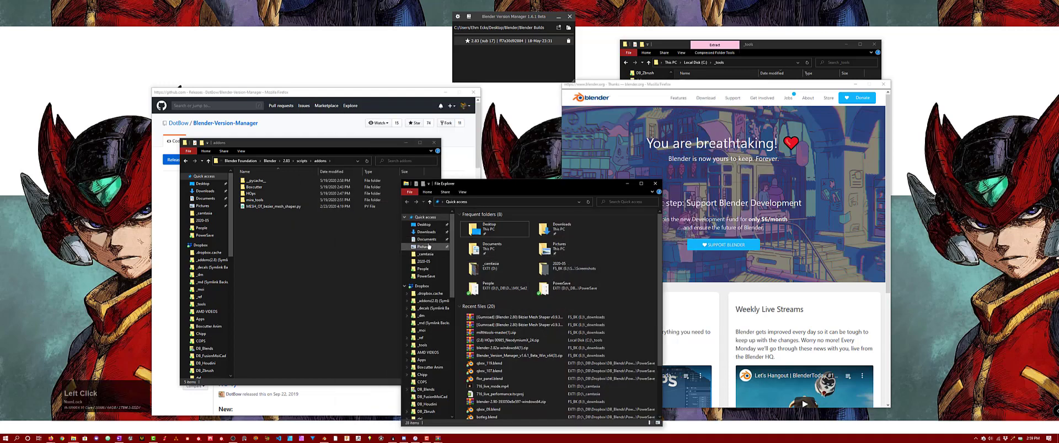
click(423, 225)
double_click(480, 221)
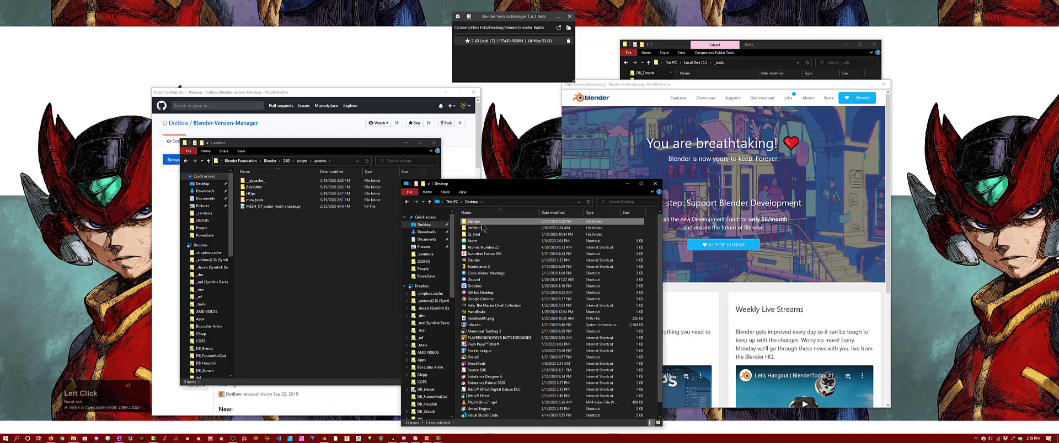
double_click(482, 228)
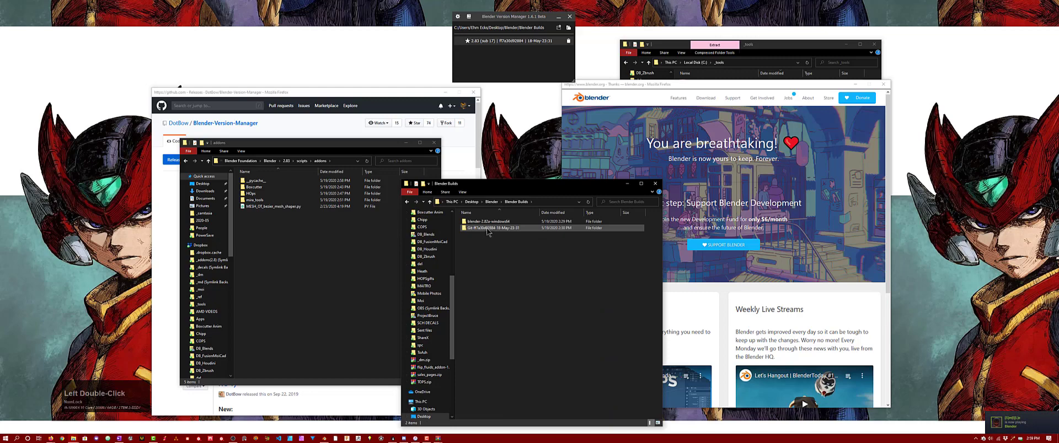
double_click(487, 222)
click(478, 260)
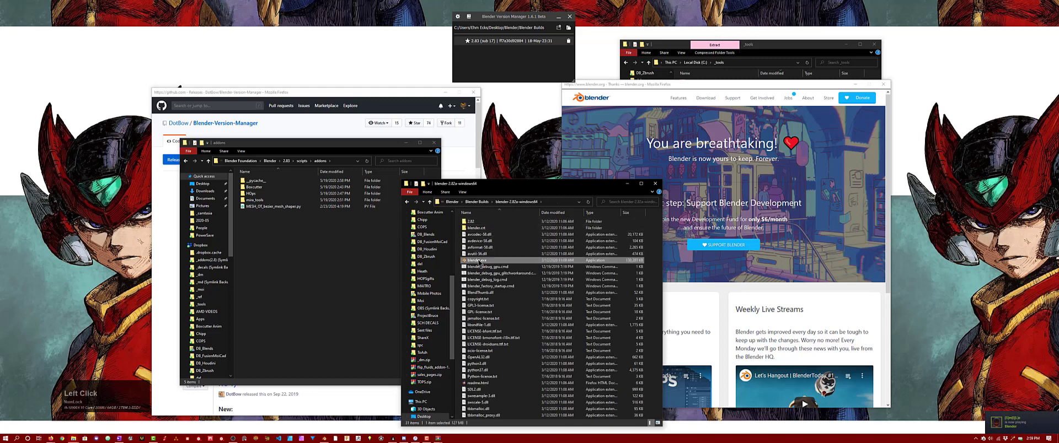
double_click(478, 261)
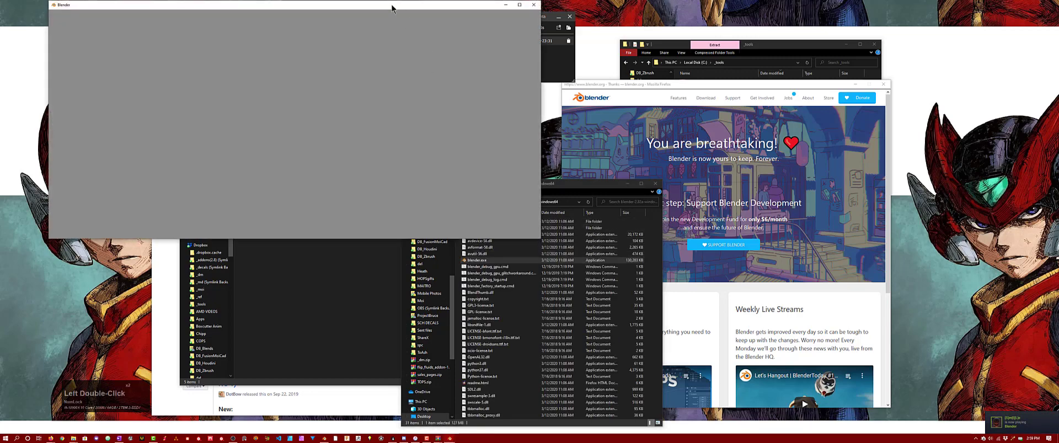
Step: Pin the running Blender 2.82a to the taskbar and dismiss its splash screen
drag(389, 12, 395, 189)
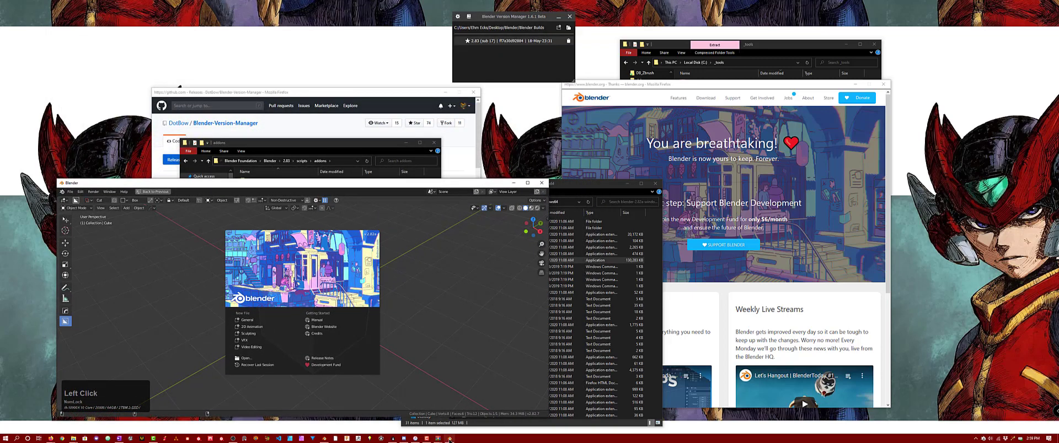
right_click(449, 439)
click(455, 417)
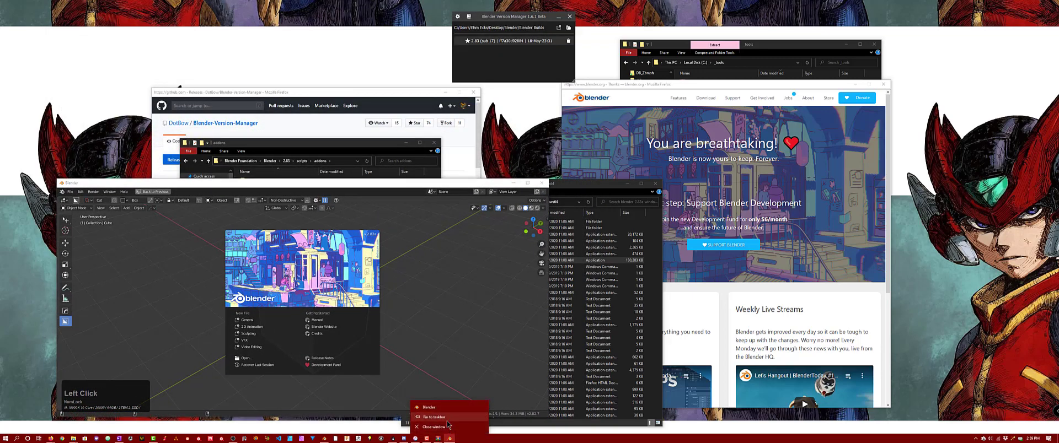
click(409, 291)
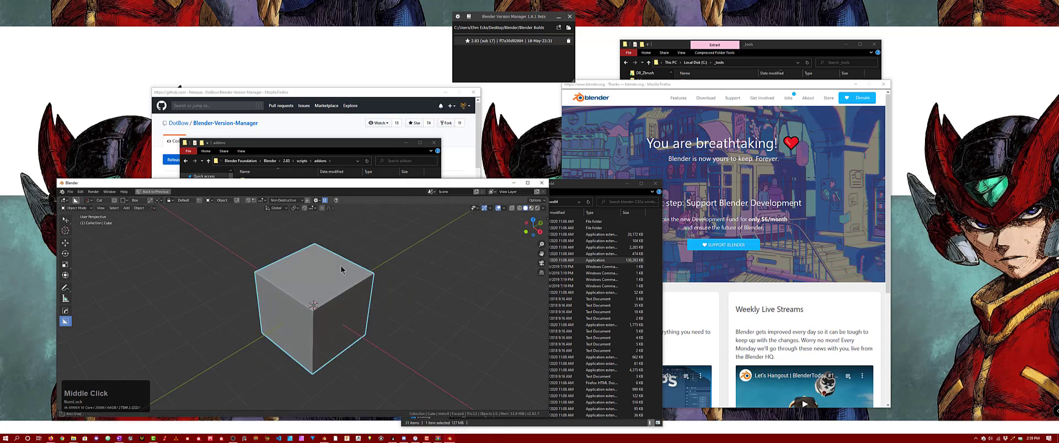
scroll(342, 272, down, 2)
middle_drag(347, 290, 341, 286)
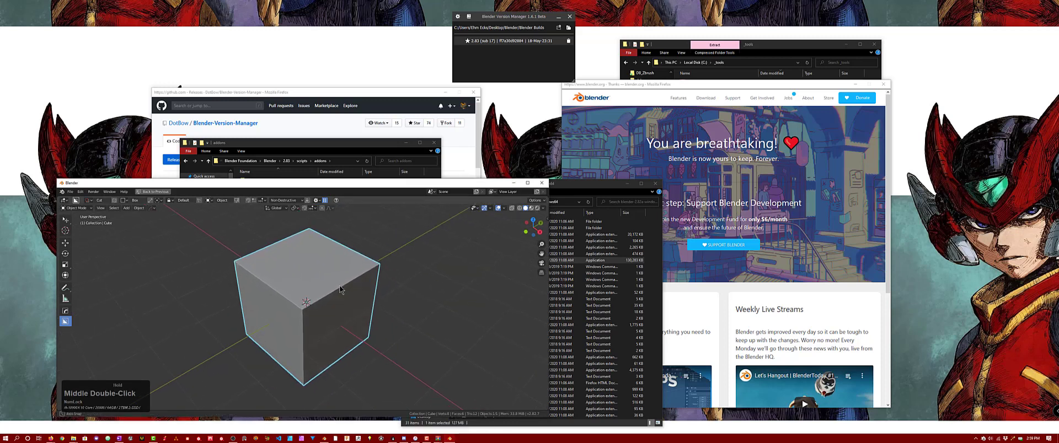
Step: Cut box-shaped recesses into the default cube's front upper corner with BoxCutter
scroll(339, 283, up, 1)
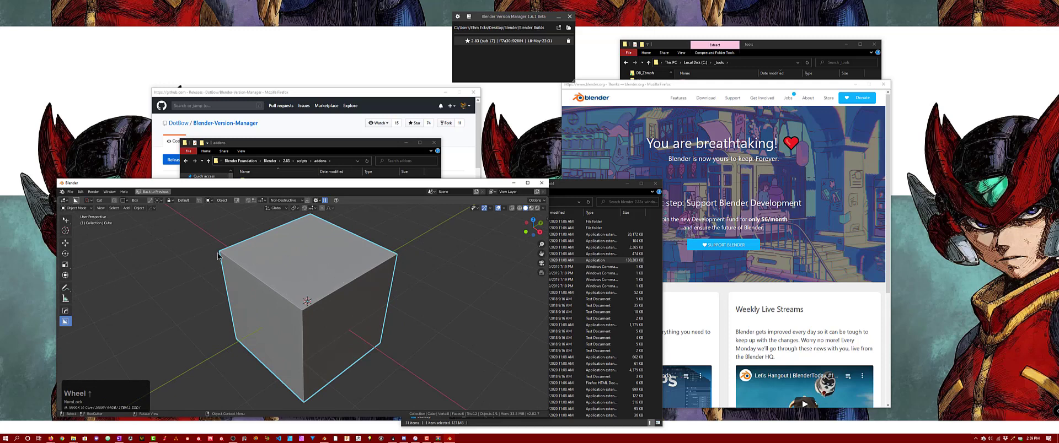
right_click(449, 438)
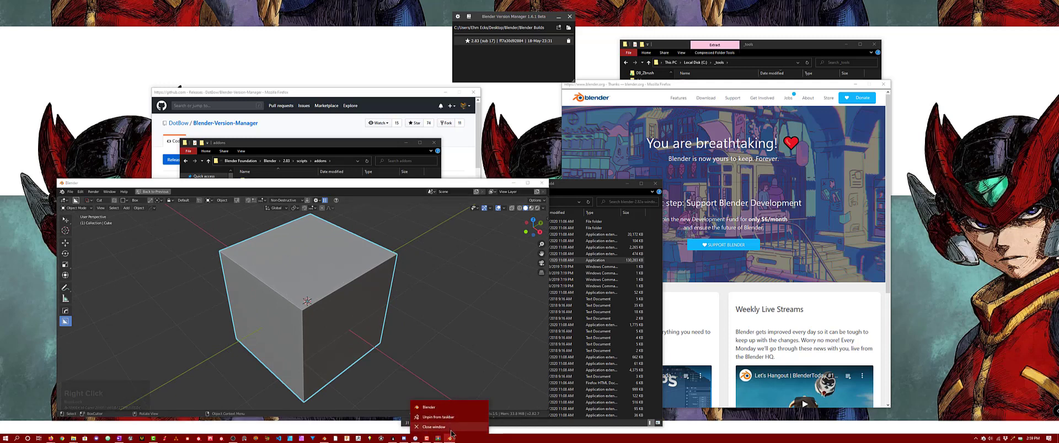
click(346, 275)
drag(343, 273, 309, 337)
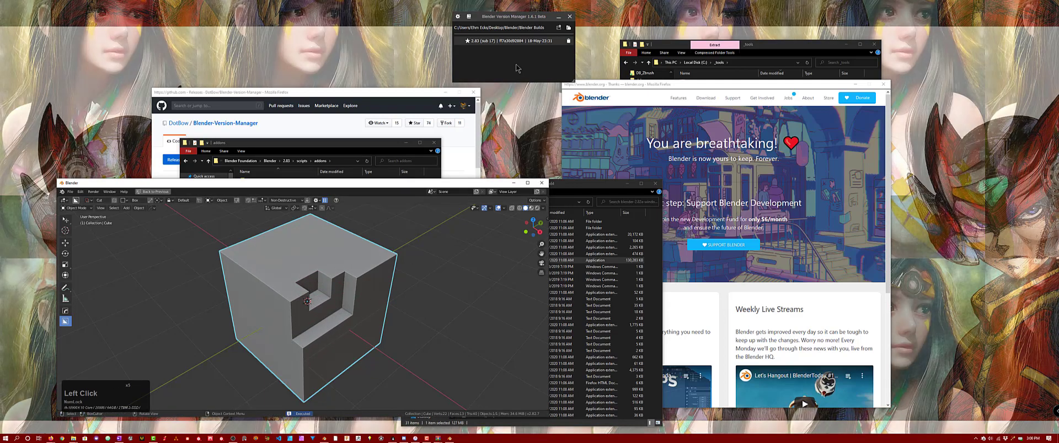
Step: Launch the 2.83 build from Blender Version Manager and arrange the new Blender and manager windows
click(521, 40)
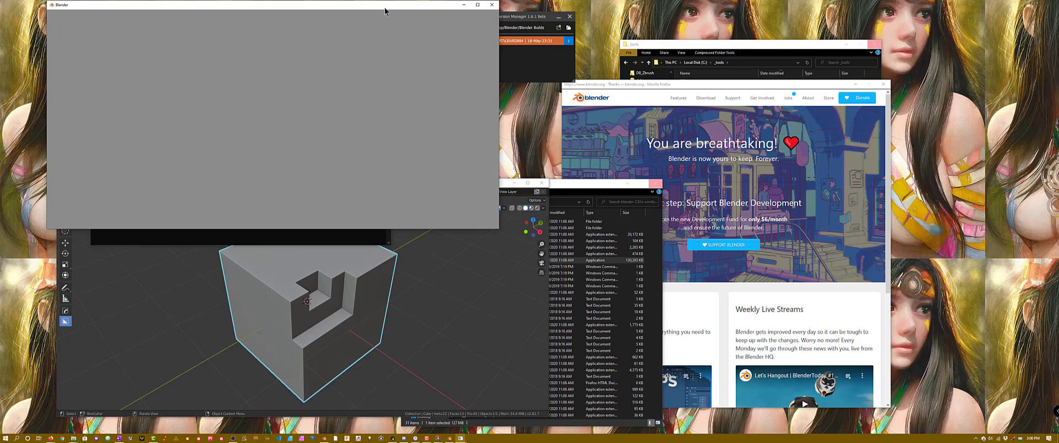
drag(385, 11, 445, 134)
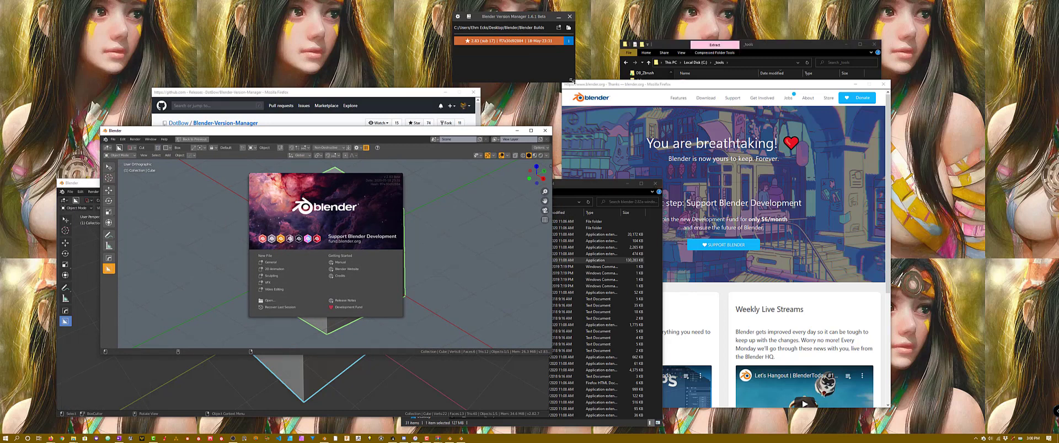
drag(572, 81, 574, 55)
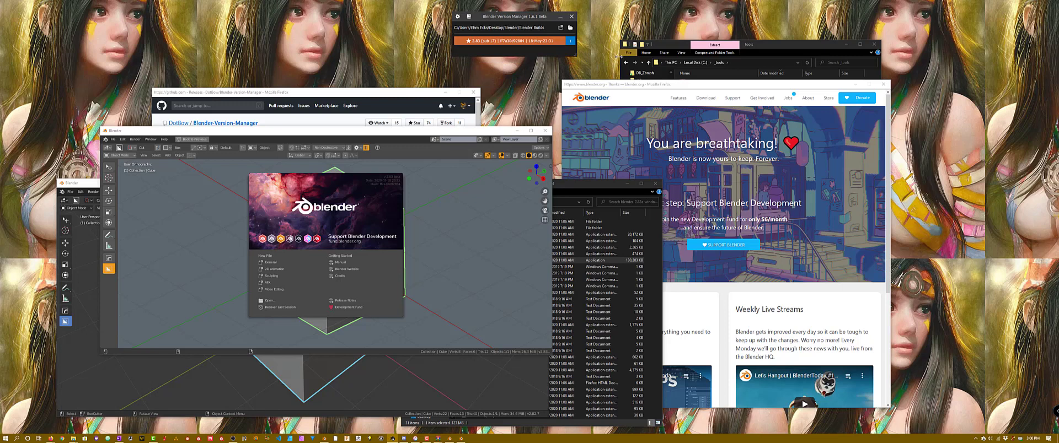
Step: Open Blender's roaming AppData folder through the Run dialog and go up to the Blender Foundation folder
key(super+r)
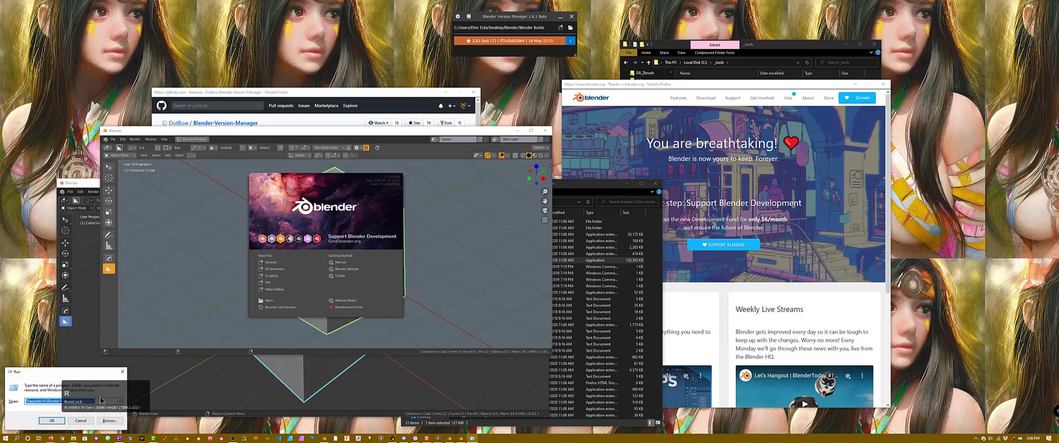
key(KP_Enter)
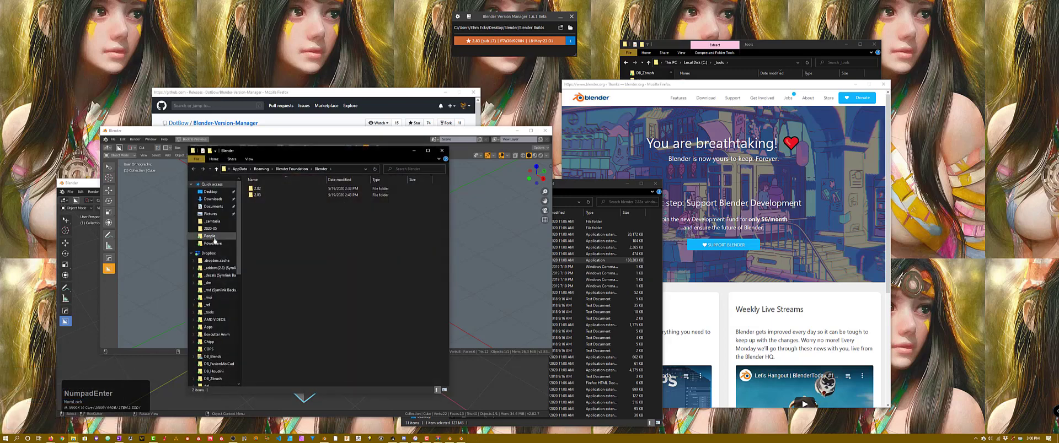
click(290, 169)
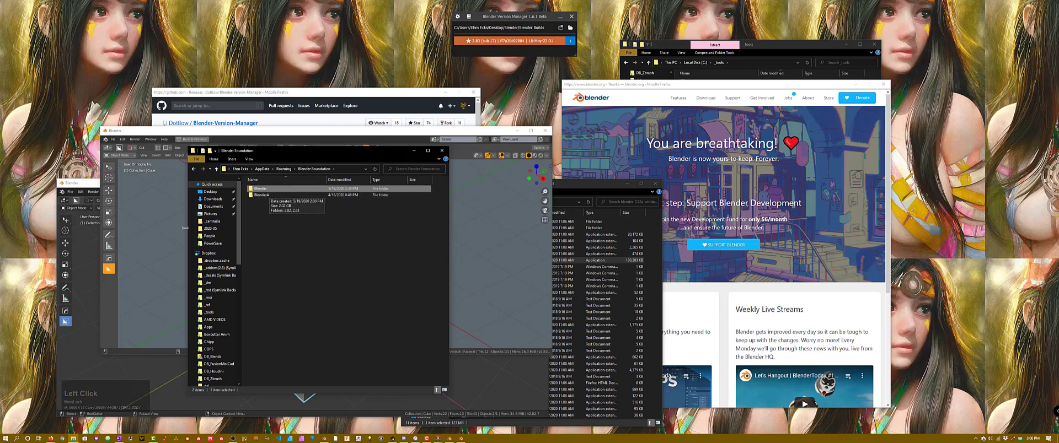
Step: Close both open Blender windows without saving, leaving the Blender Foundation folder open
click(160, 228)
click(545, 131)
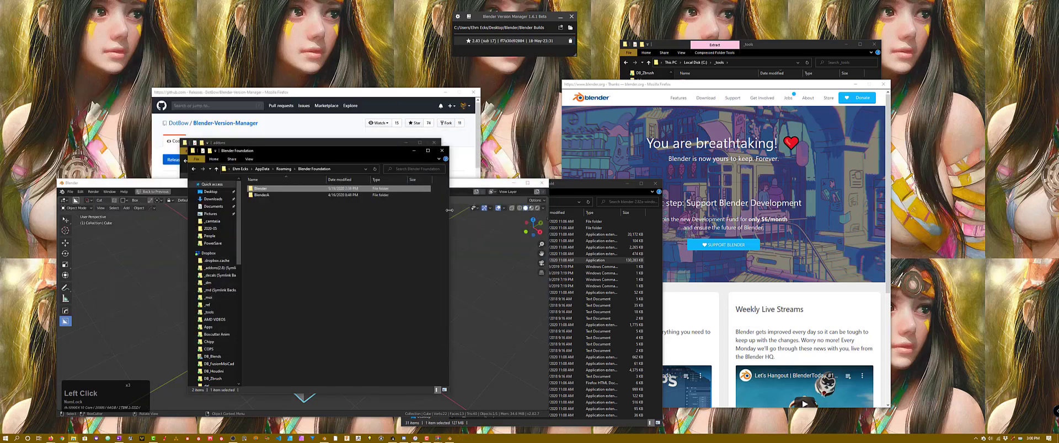
click(541, 182)
click(316, 310)
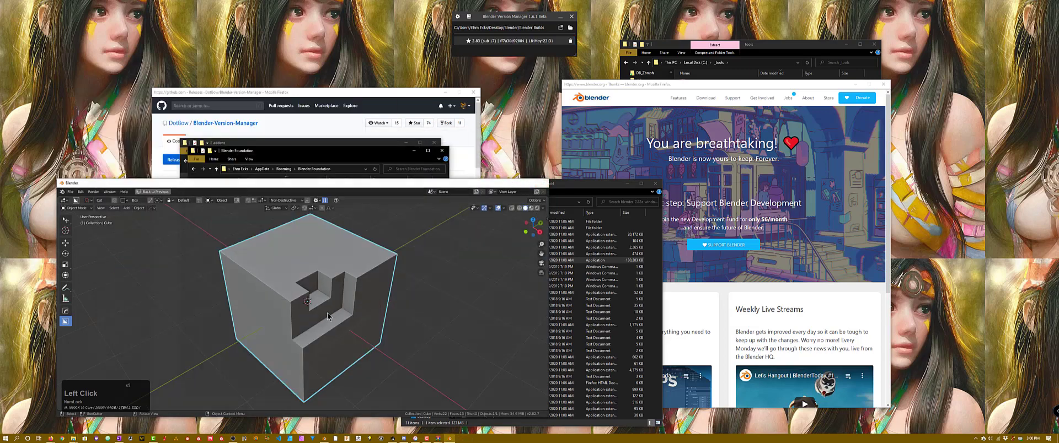
drag(450, 438, 444, 428)
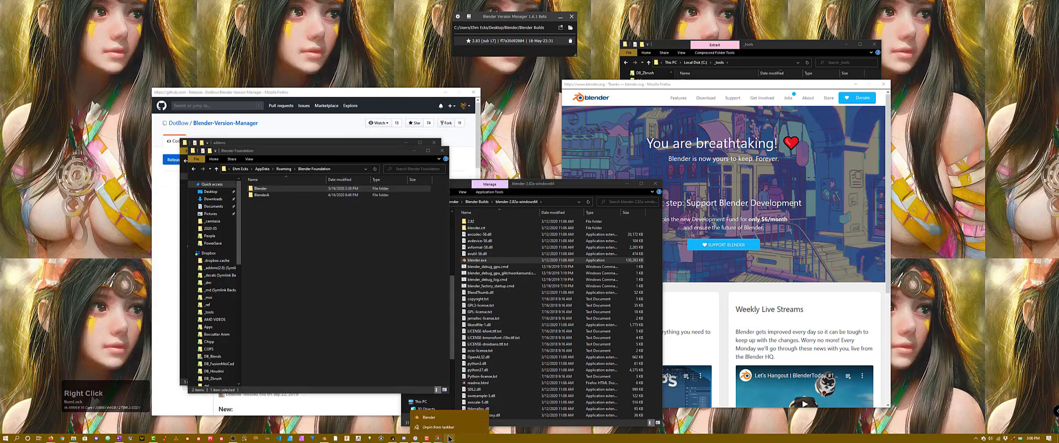
Step: In the Blender Foundation folder, delete the Blender folder and rename the remaining backup folder to Blender
click(264, 189)
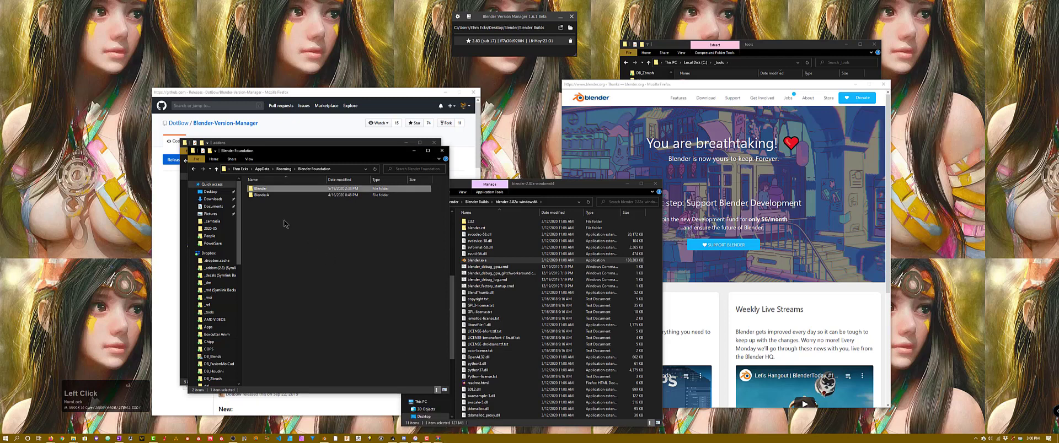
key(Delete)
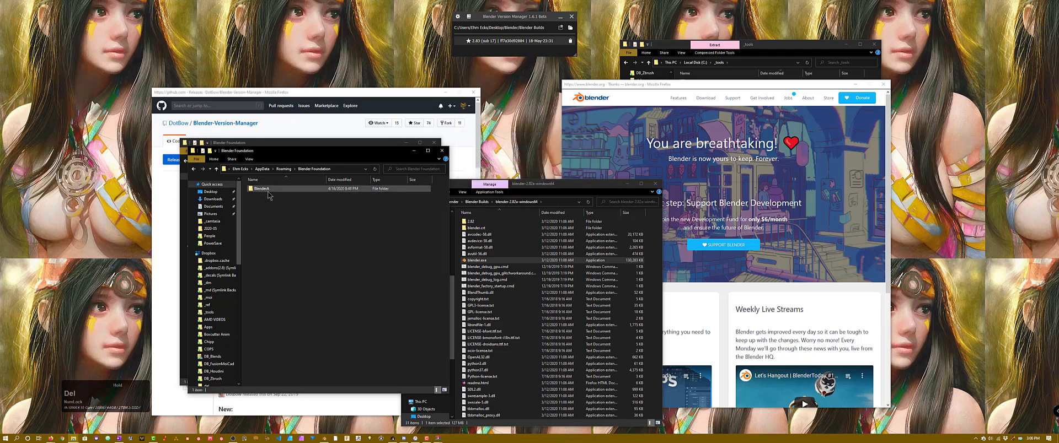
click(269, 189)
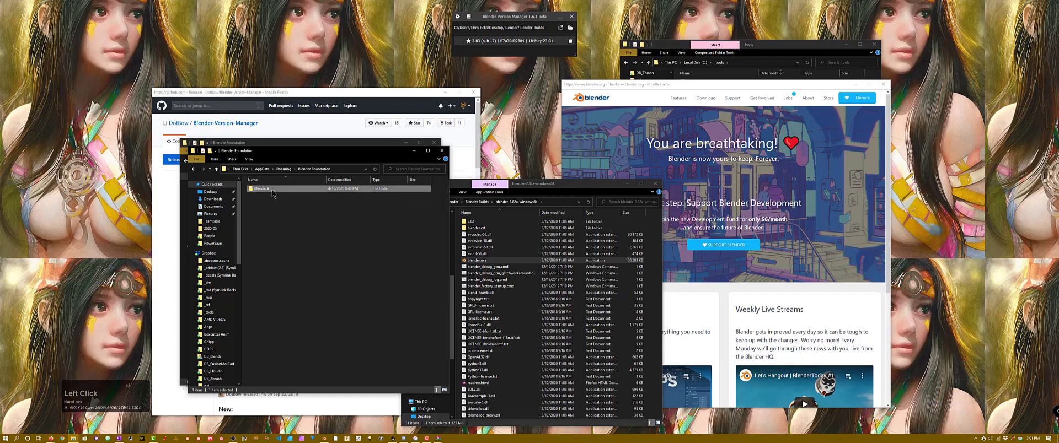
click(272, 189)
text(Blender)
key(Return)
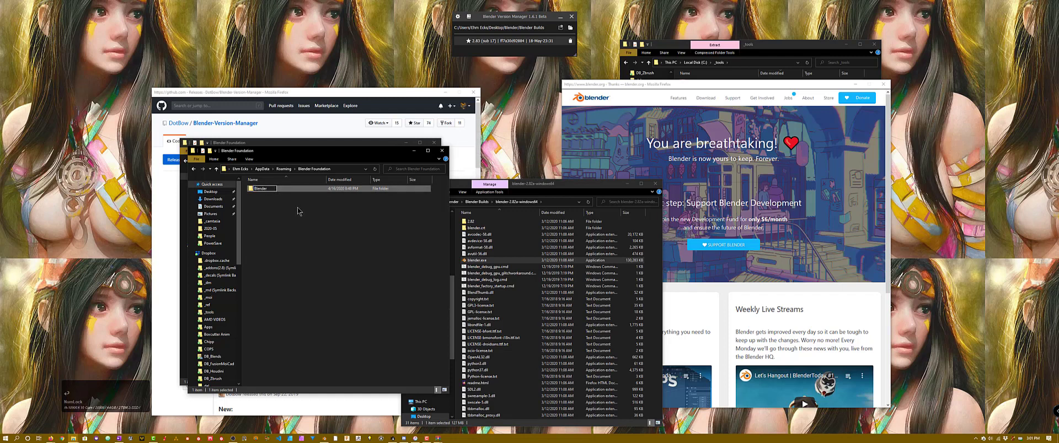
click(303, 234)
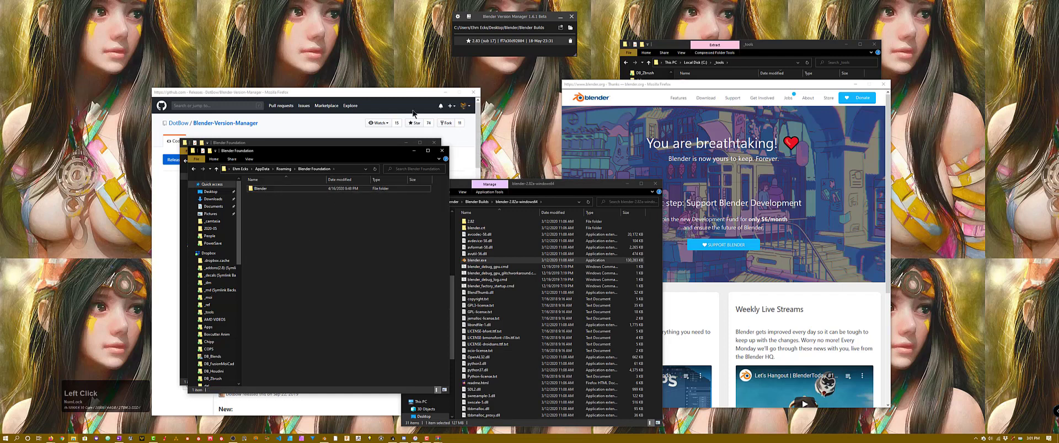
Step: Relaunch the 2.83 build from Blender Version Manager, move its window lower on the desktop and dismiss the splash screen
double_click(513, 49)
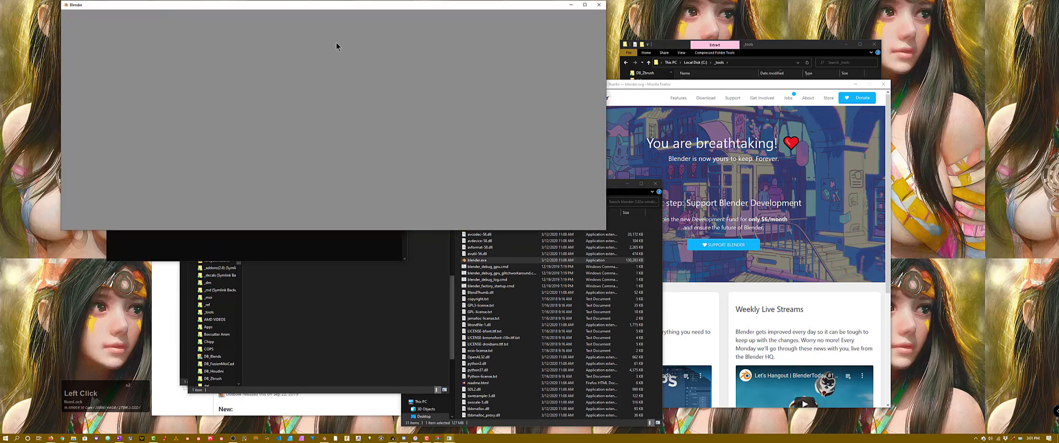
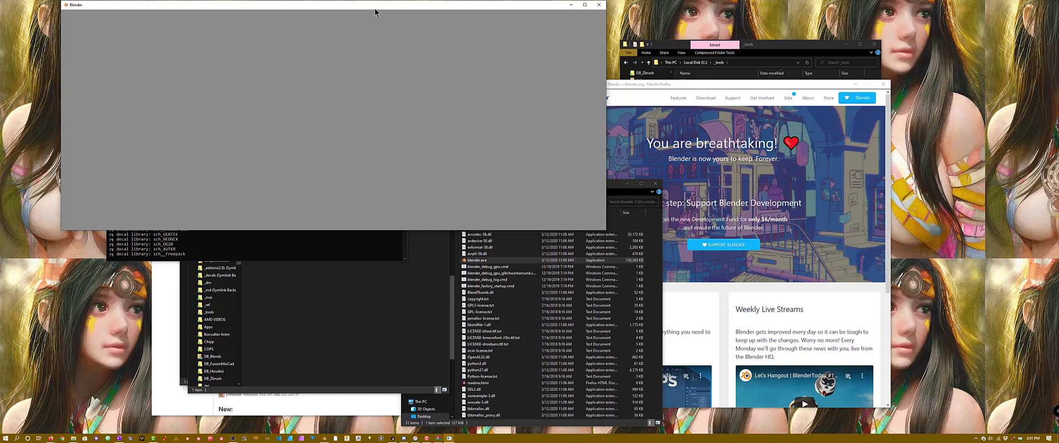
drag(373, 11, 349, 209)
click(436, 278)
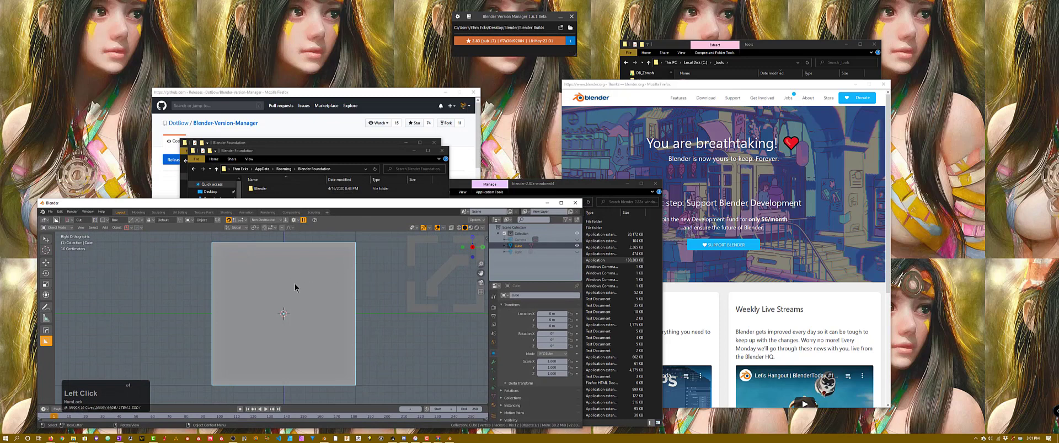
Step: Make two overlapping box cuts in the cube's front upper corner with BoxCutter
middle_drag(295, 288, 309, 274)
mouse_move(309, 274)
mouse_down()
mouse_move(287, 323)
mouse_move(293, 357)
mouse_up()
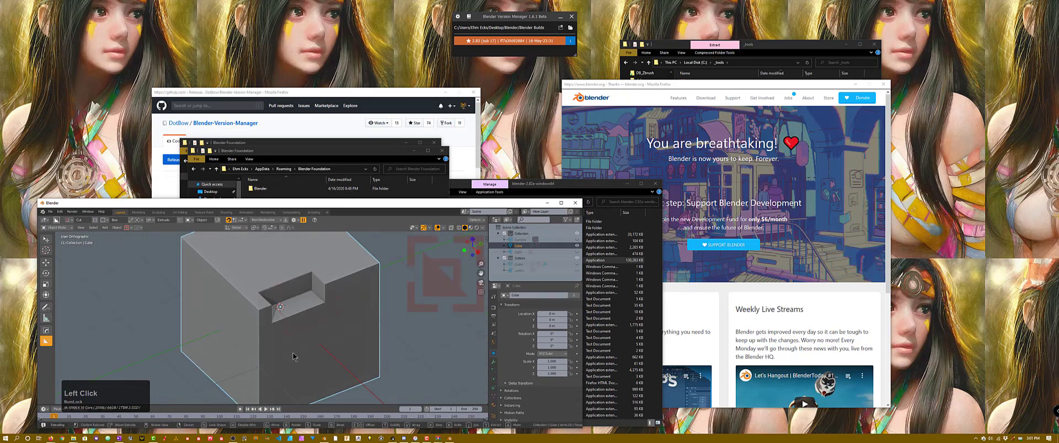
click(302, 349)
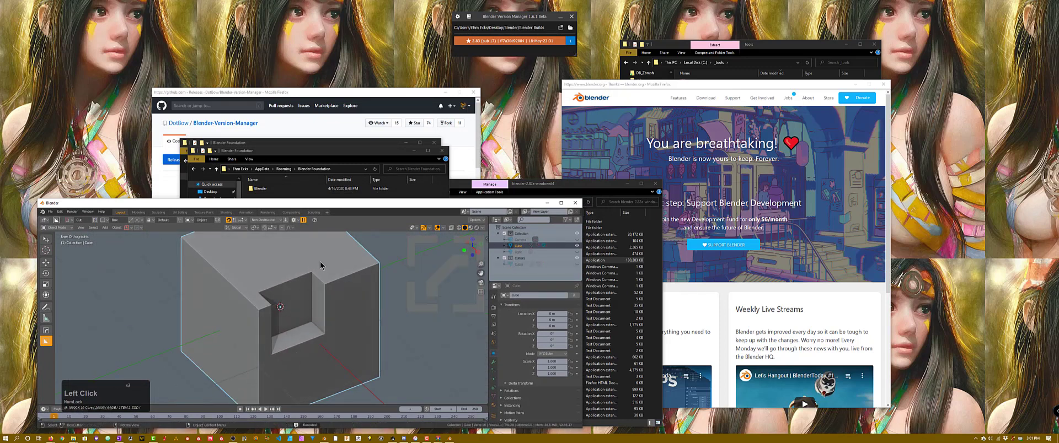
drag(319, 267, 270, 345)
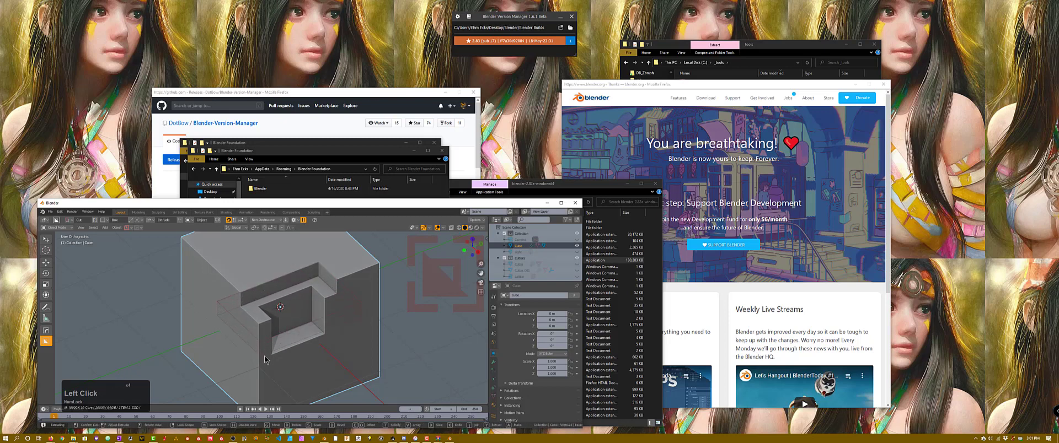
click(309, 336)
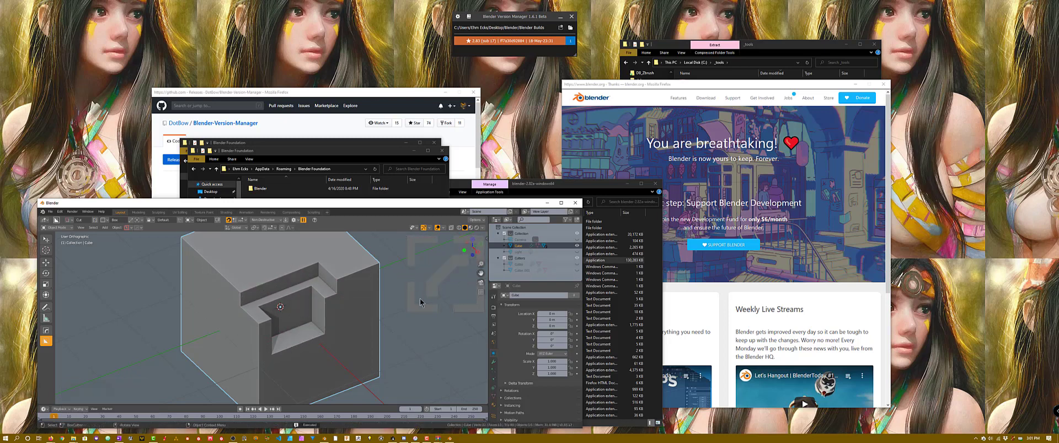
Step: Load Blender's factory settings and confirm the reset
click(60, 212)
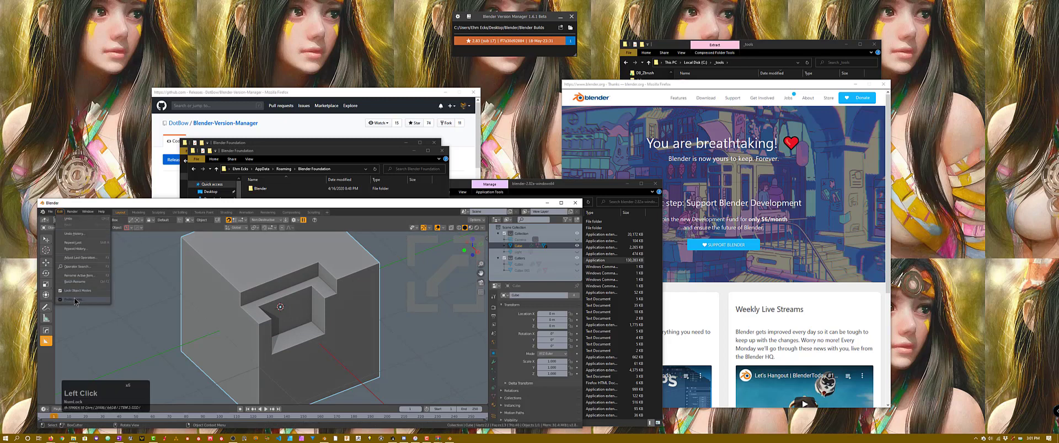
mouse_move(50, 212)
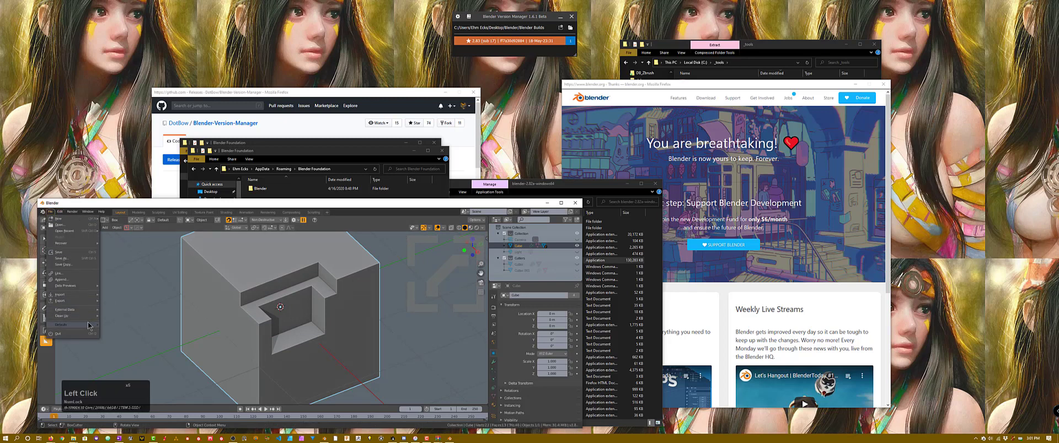
click(123, 331)
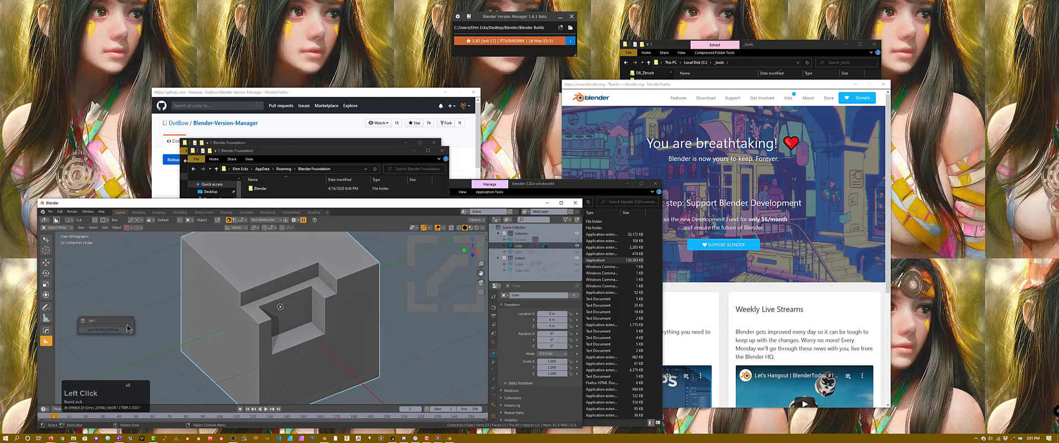
click(126, 329)
Step: Open the add-on preferences, move the preferences window into view, and enable BoxCutter and HardOps 9
click(60, 211)
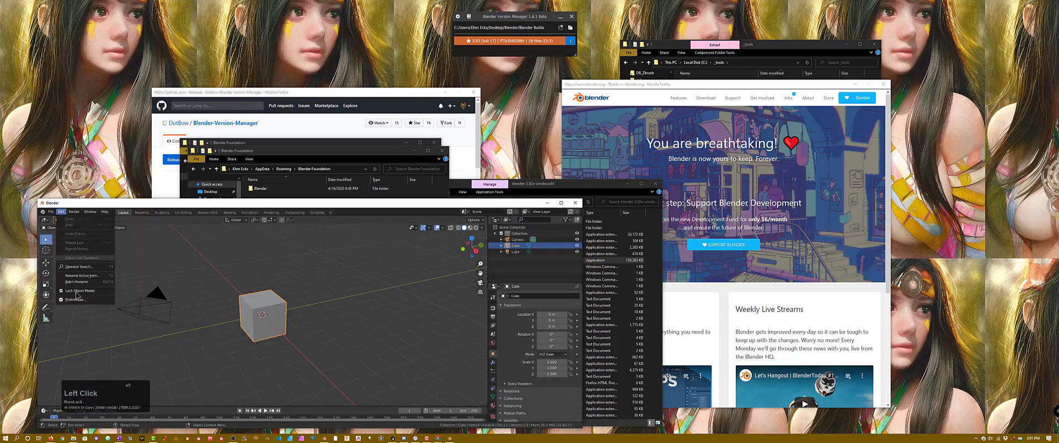
click(75, 299)
drag(85, 10, 143, 90)
click(121, 152)
click(121, 162)
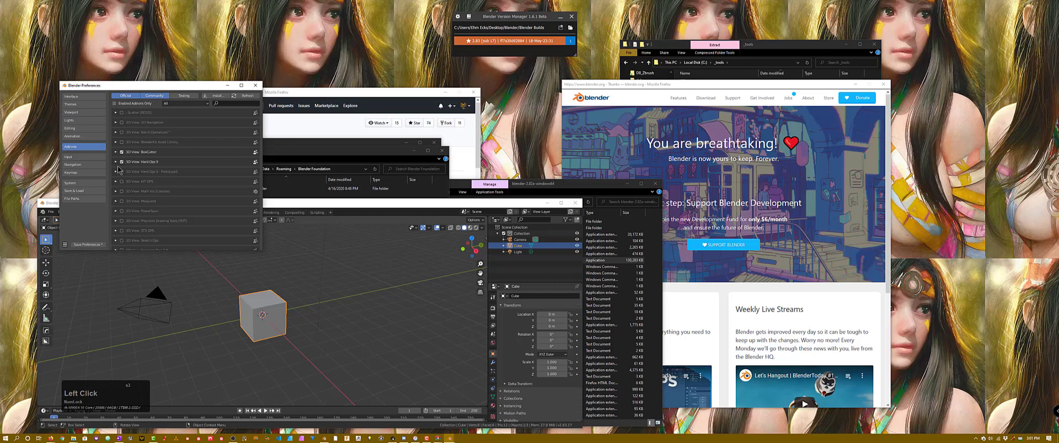
Step: Expand the HardOps 9 preferences and enable Display Logo in its color settings
click(116, 162)
scroll(188, 206, down, 4)
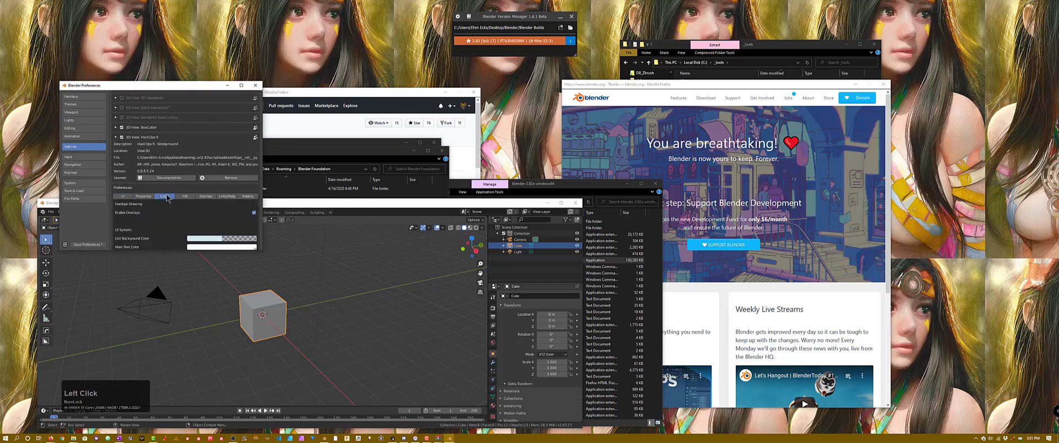
scroll(196, 196, down, 3)
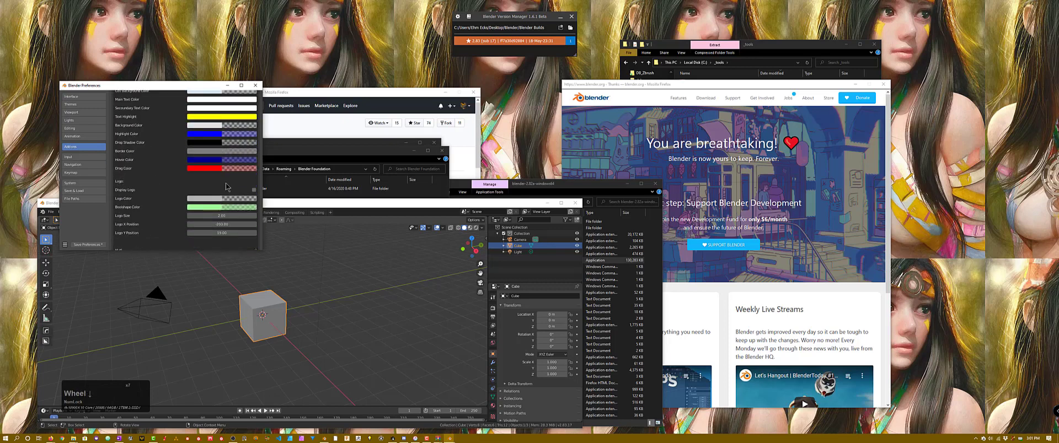
click(253, 190)
scroll(231, 192, down, 2)
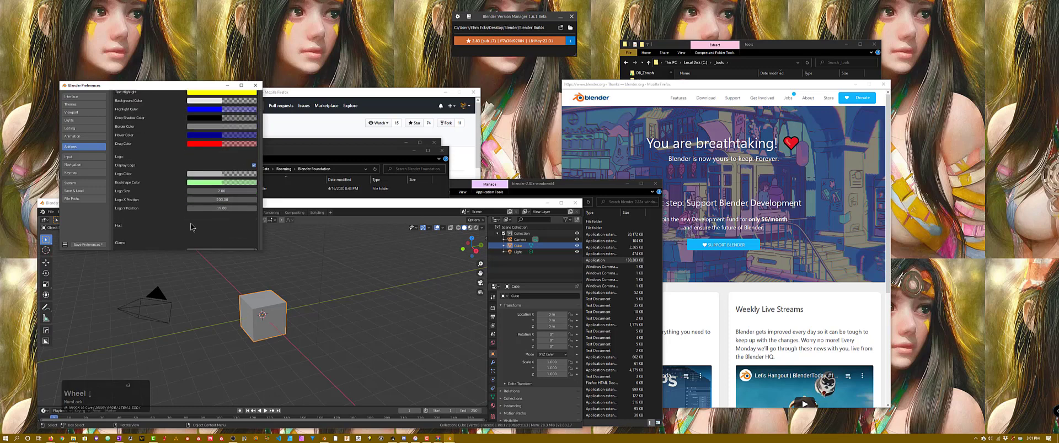
Step: Enlarge the Hard Ops logo, increase its X and Y positions, and close the preferences window
click(214, 191)
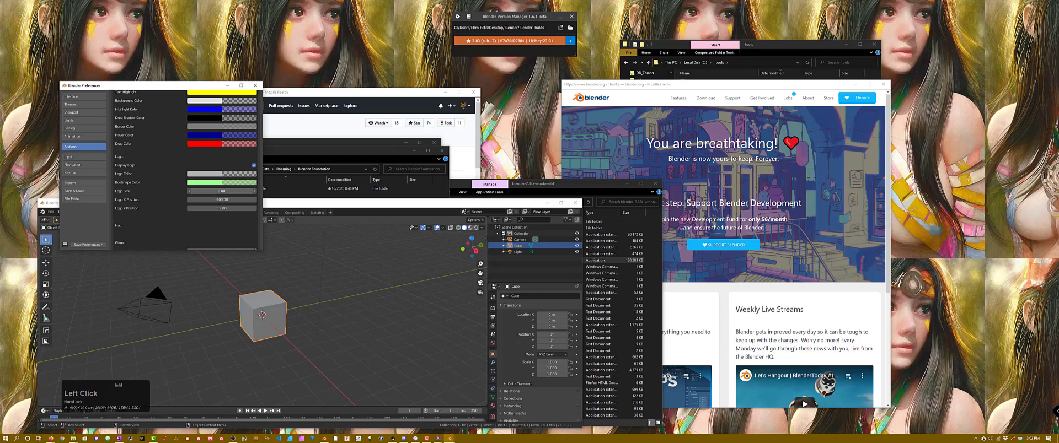
mouse_move(214, 192)
mouse_down()
mouse_move(237, 192)
mouse_move(196, 191)
mouse_move(232, 208)
mouse_move(232, 191)
mouse_move(219, 208)
mouse_move(223, 190)
mouse_move(224, 199)
mouse_up()
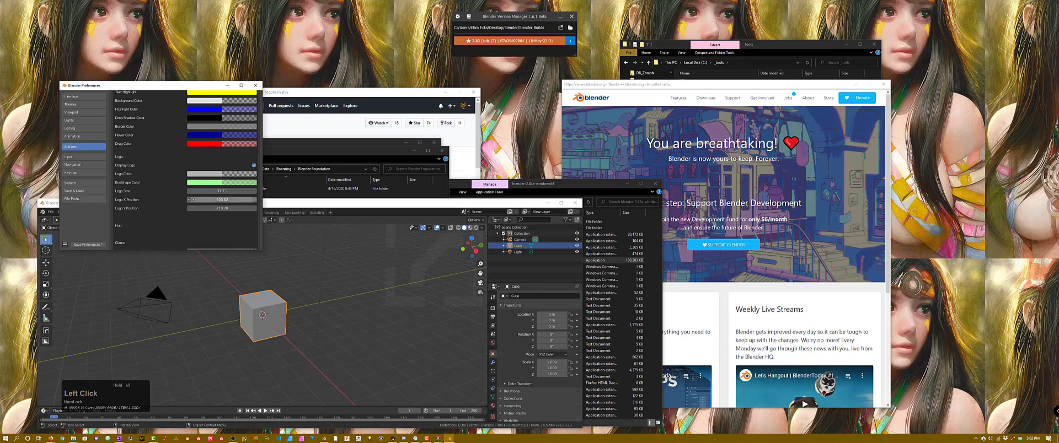
drag(221, 200, 222, 200)
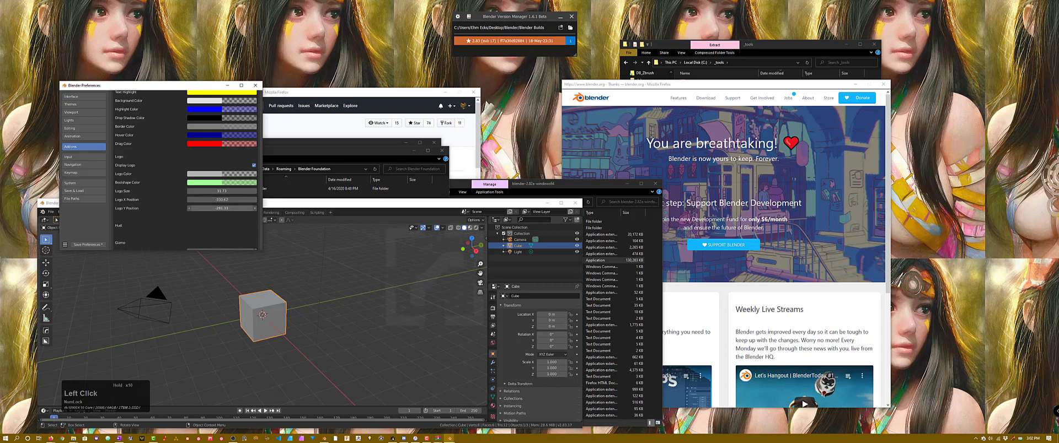
drag(213, 210, 215, 210)
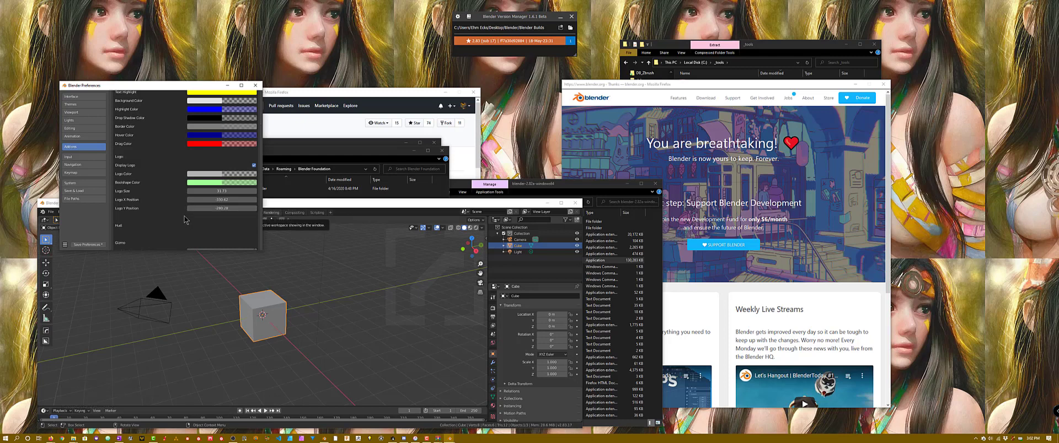
key(minus)
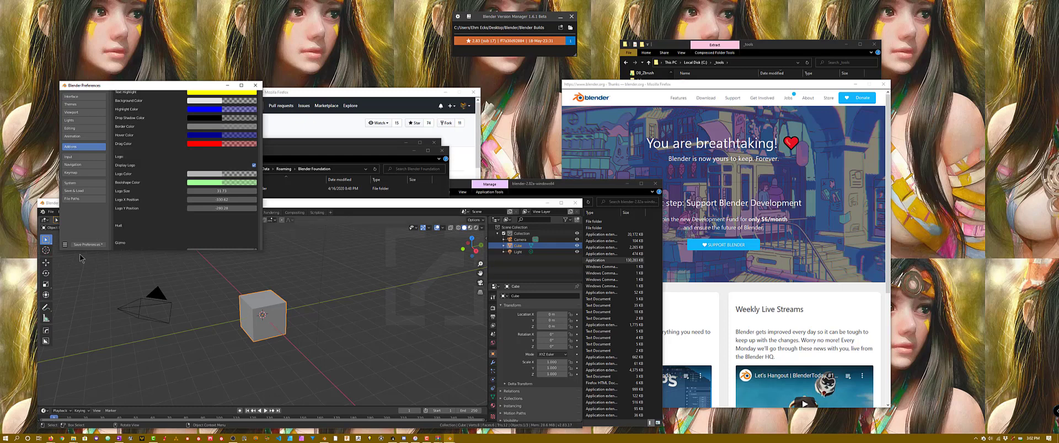
click(256, 86)
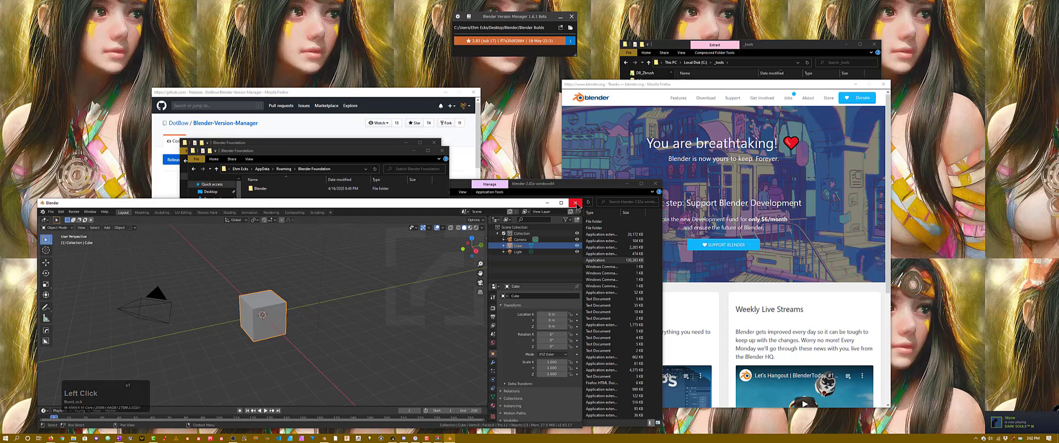
Step: With BoxCutter, cut a recess into the cube's front face and slice a larger box across it
scroll(200, 297, up, 4)
click(46, 341)
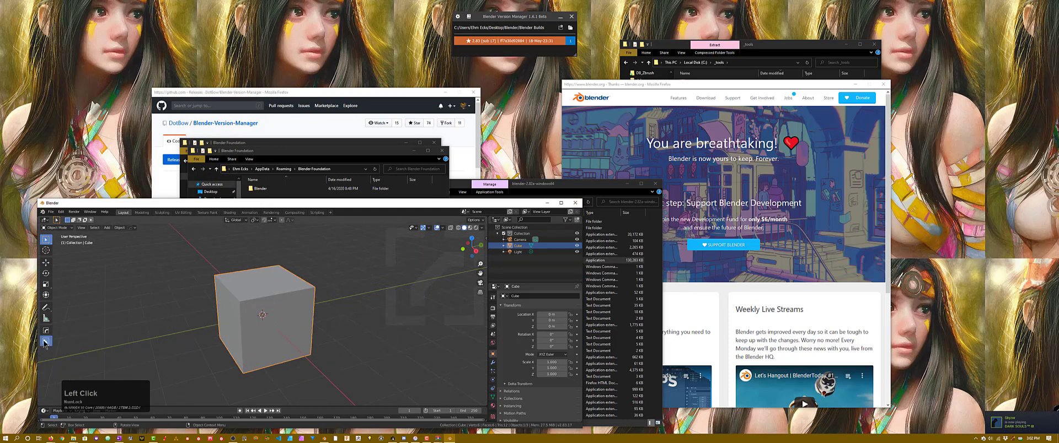
scroll(261, 313, up, 3)
click(260, 313)
mouse_move(260, 313)
mouse_down()
mouse_move(301, 282)
mouse_move(234, 309)
mouse_move(245, 347)
mouse_up()
mouse_move(302, 272)
mouse_down()
mouse_move(213, 339)
mouse_move(240, 388)
mouse_up()
key(x)
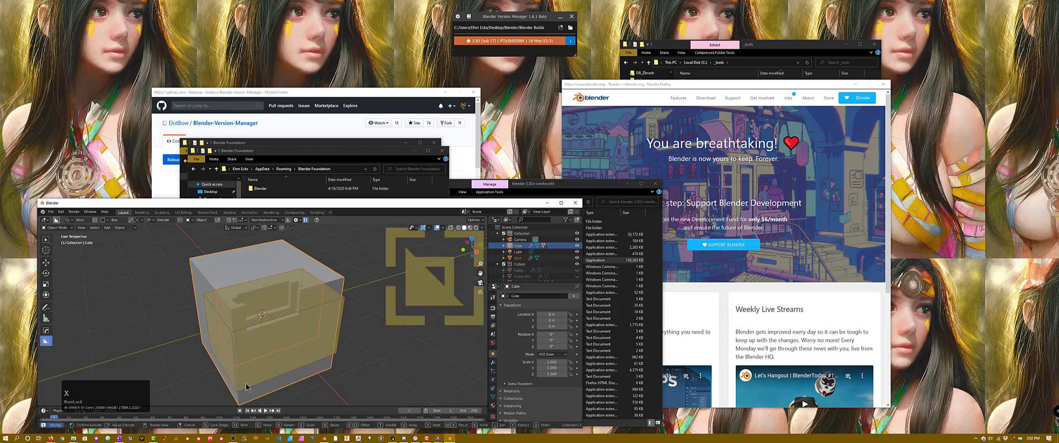
click(249, 380)
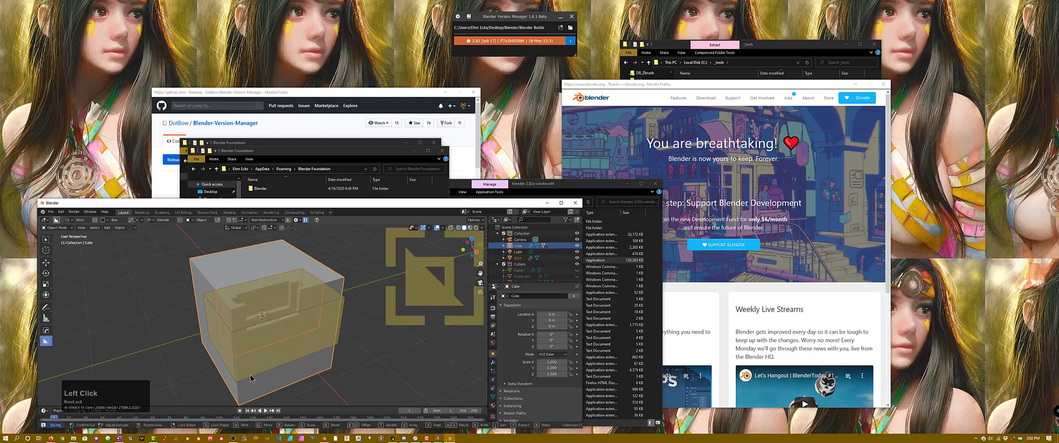
Step: Cut a box slot into the sliced piece below the front recess and leave the cutting operation
drag(310, 325, 245, 357)
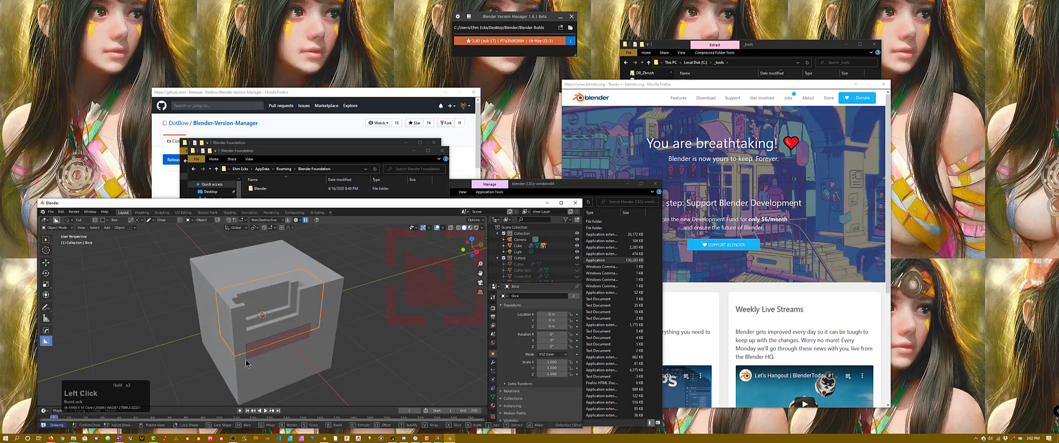
click(245, 358)
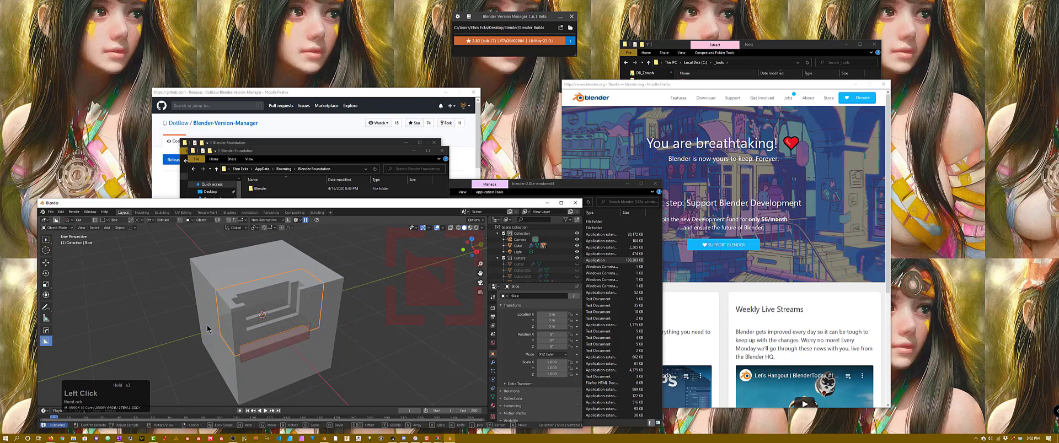
click(312, 301)
right_click(312, 298)
click(312, 297)
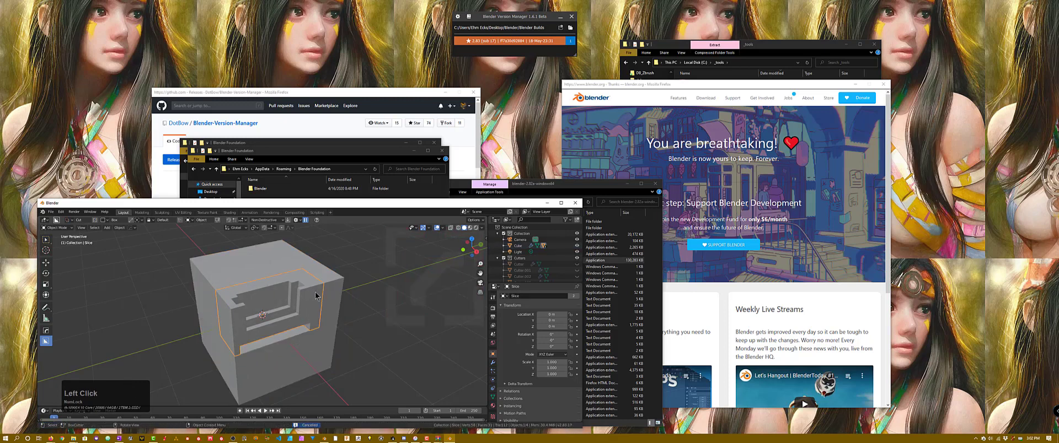
Step: Show the BoxCutter sidebar settings and draw a box over the front recess to extract its geometry as a custom cutter
middle_drag(309, 287, 316, 293)
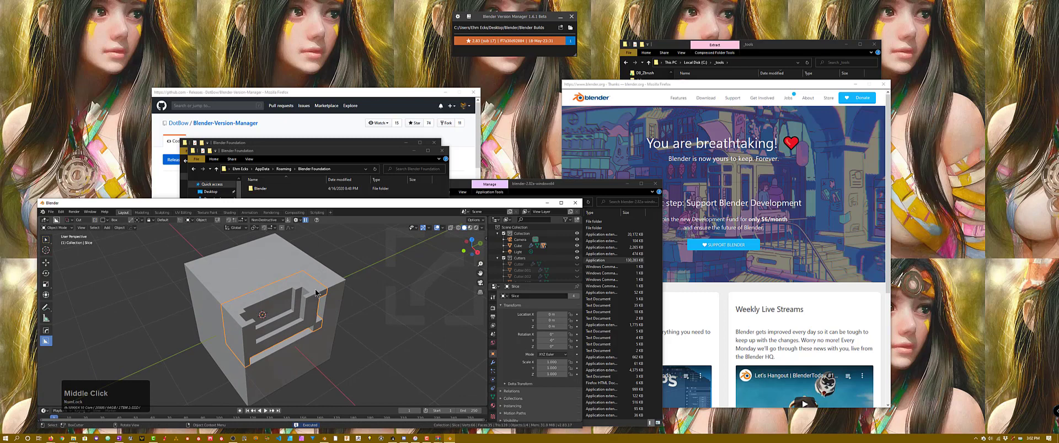
key(n)
click(483, 330)
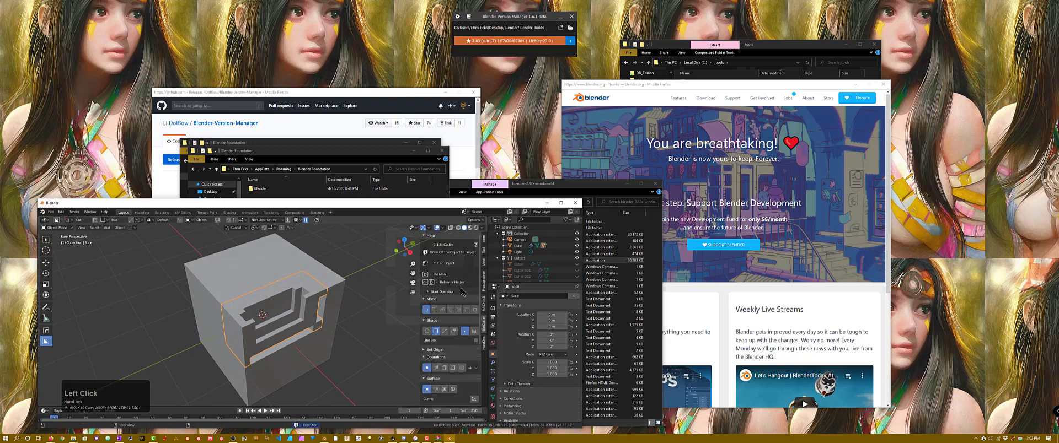
scroll(309, 282, up, 2)
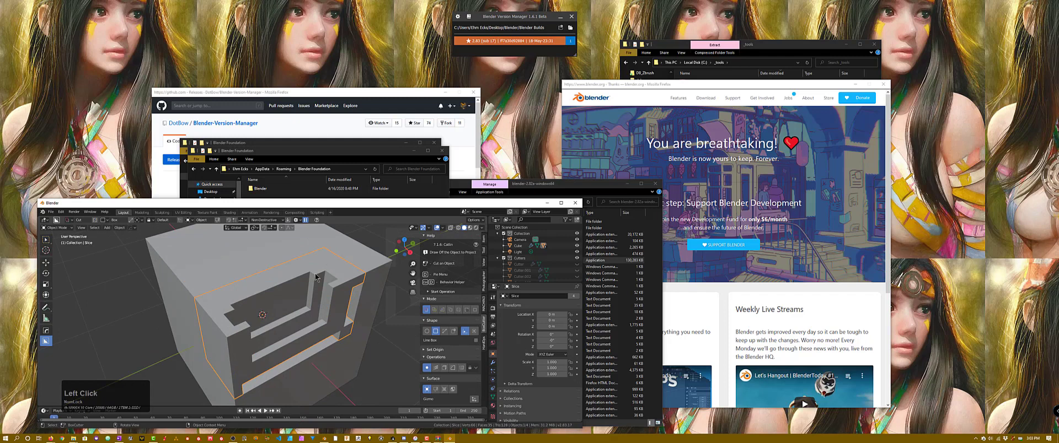
drag(316, 278, 230, 375)
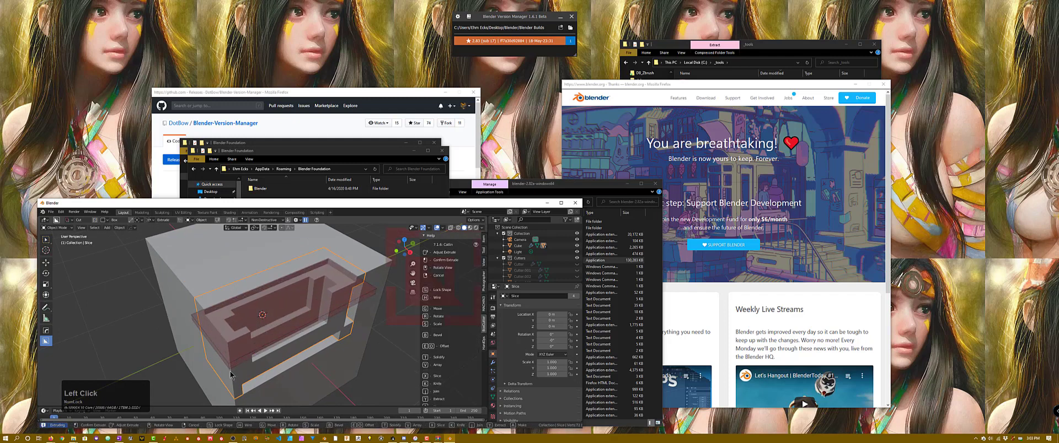
middle_drag(230, 372, 243, 338)
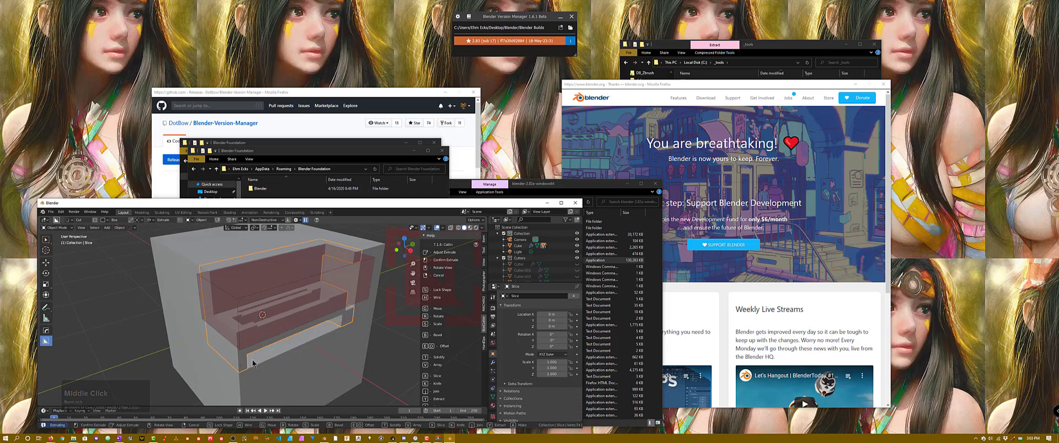
key(y)
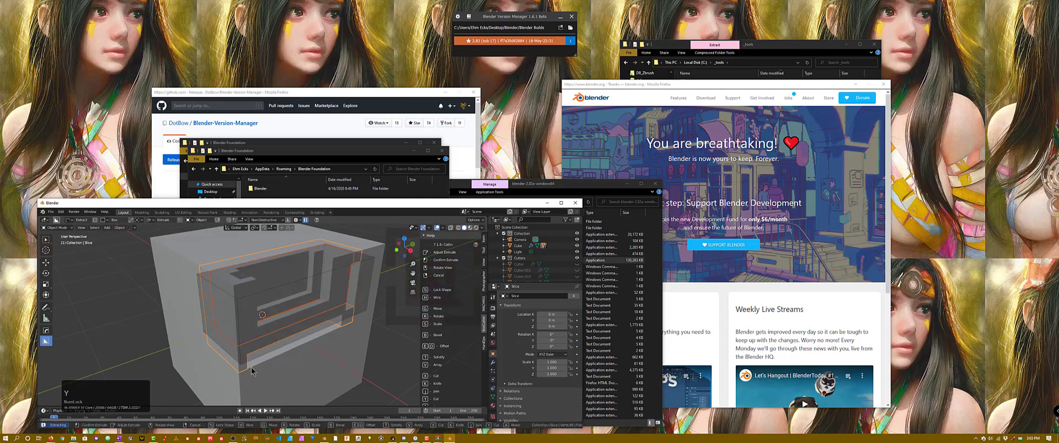
click(251, 371)
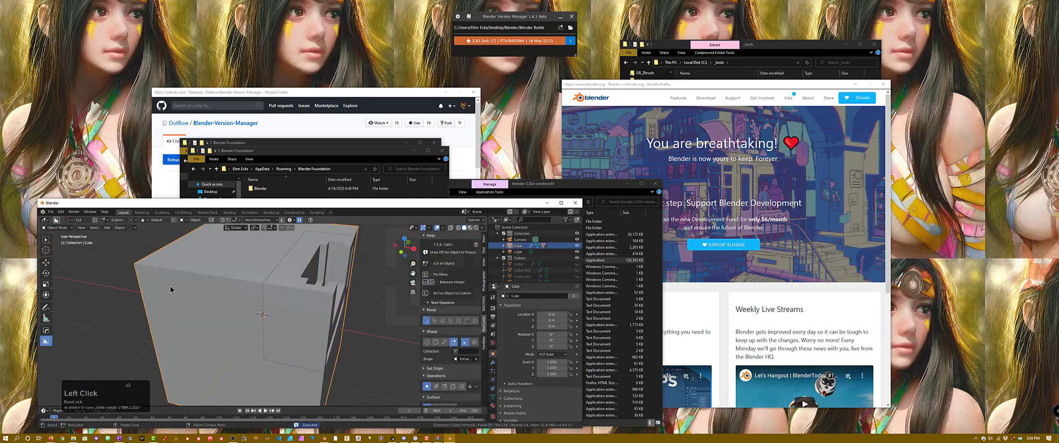
Step: Cut the extracted custom shape into the cube's adjacent plain side
scroll(207, 298, down, 3)
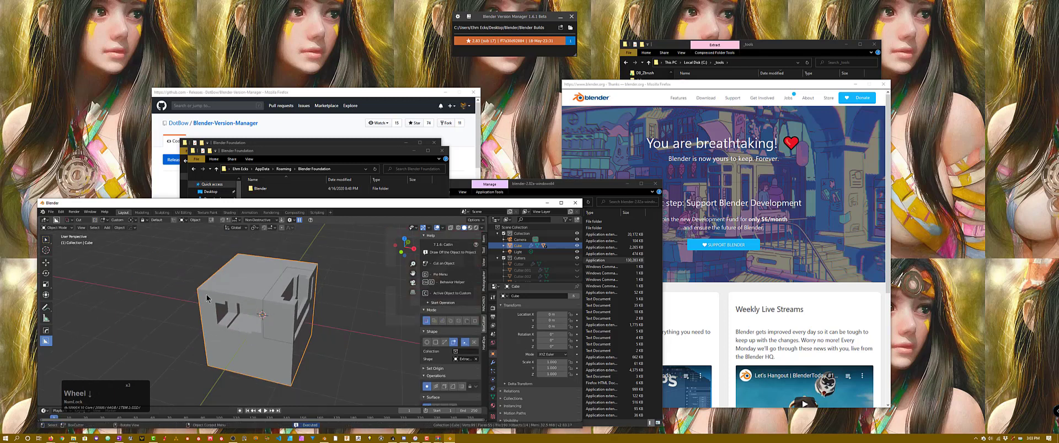
mouse_move(207, 298)
mouse_down()
mouse_move(291, 370)
mouse_move(267, 375)
mouse_up()
scroll(229, 297, up, 1)
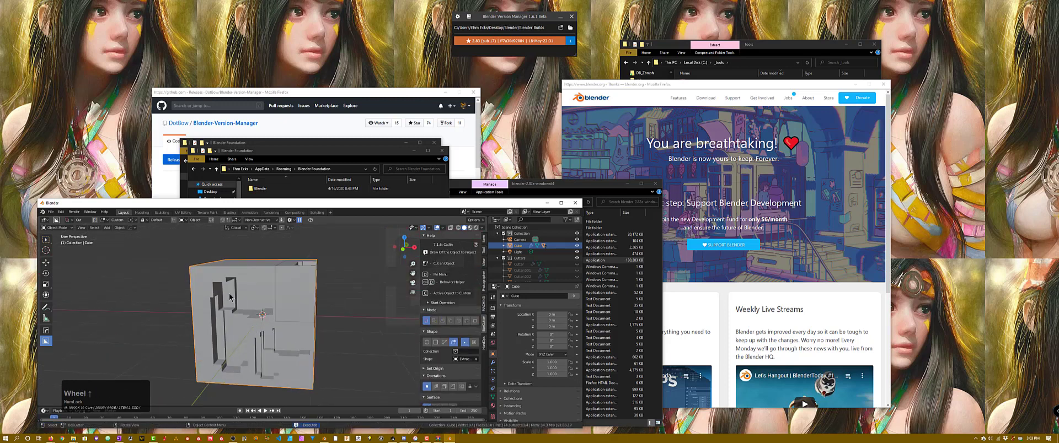
Step: Change the BoxCutter shape to Box and extract the detailed side face's geometry as a new custom cutter
click(104, 220)
click(88, 236)
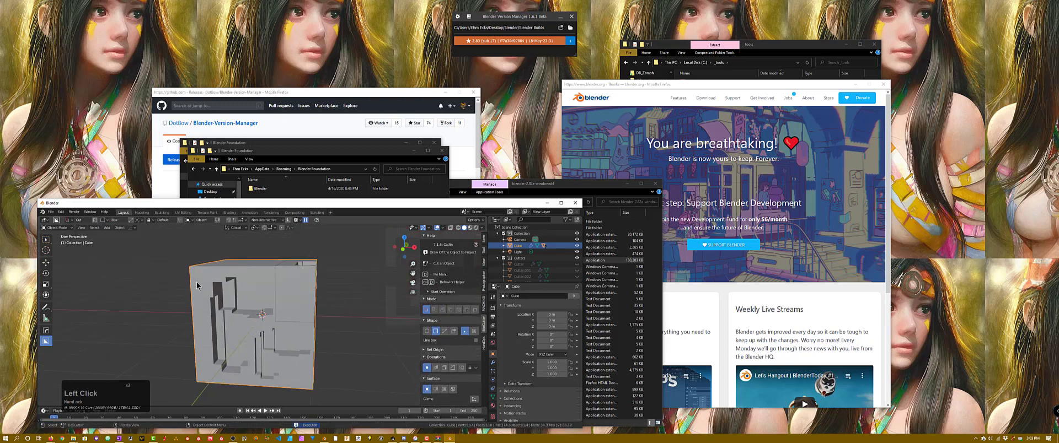
mouse_move(201, 284)
mouse_down()
mouse_move(288, 388)
mouse_move(281, 365)
mouse_up()
click(281, 365)
middle_drag(281, 366, 206, 298)
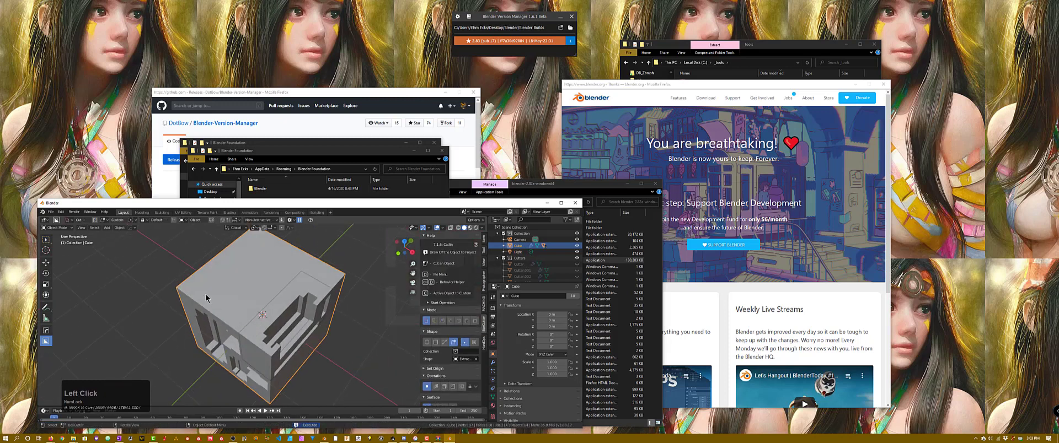
Step: Cut the newly extracted custom shape across the cube's top face
drag(189, 290, 326, 259)
click(271, 255)
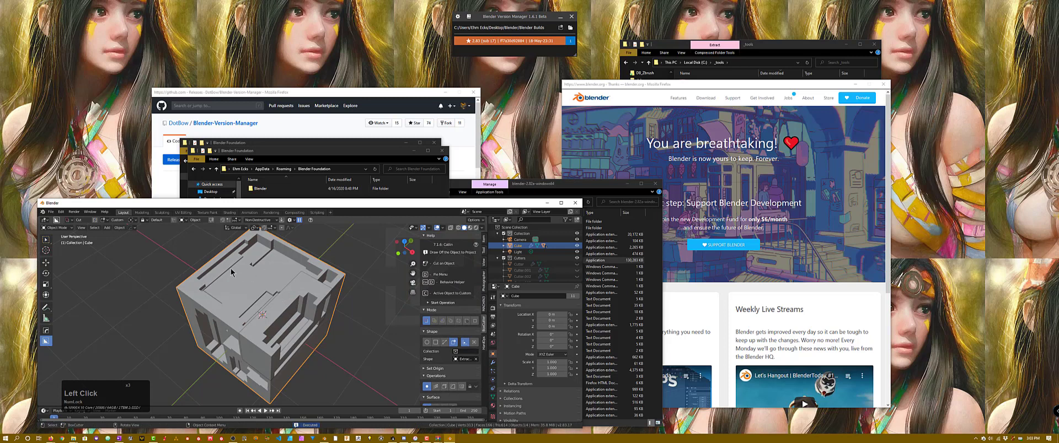
middle_drag(254, 315, 190, 307)
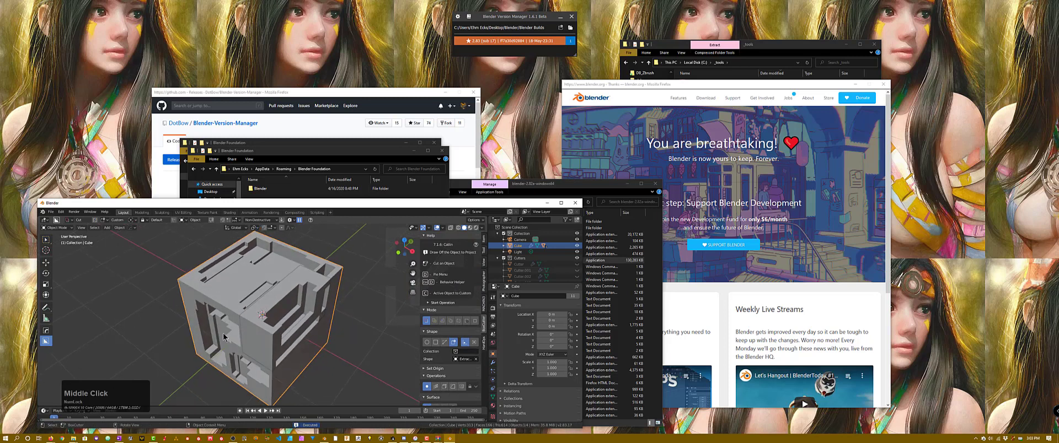
Step: Apply the Eevee HQ viewport preset from the Hard Ops viewport options
key(shift+v)
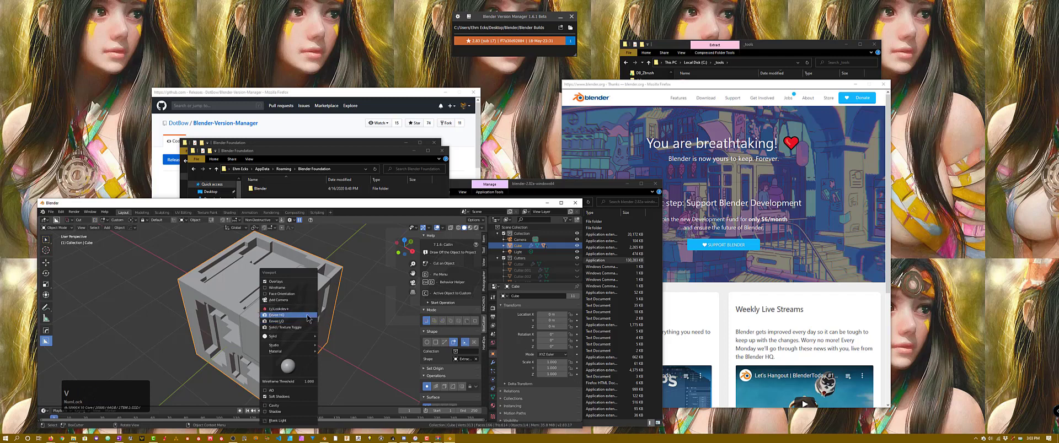
click(307, 317)
middle_drag(307, 317, 317, 310)
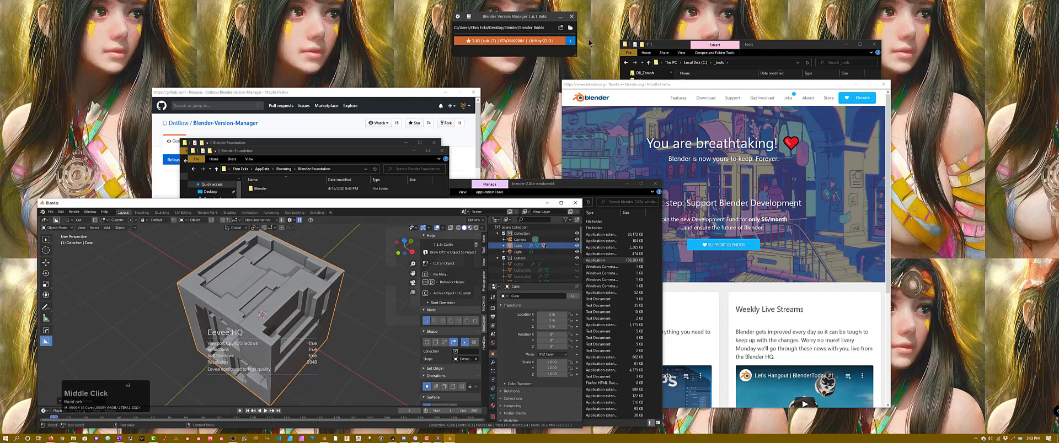